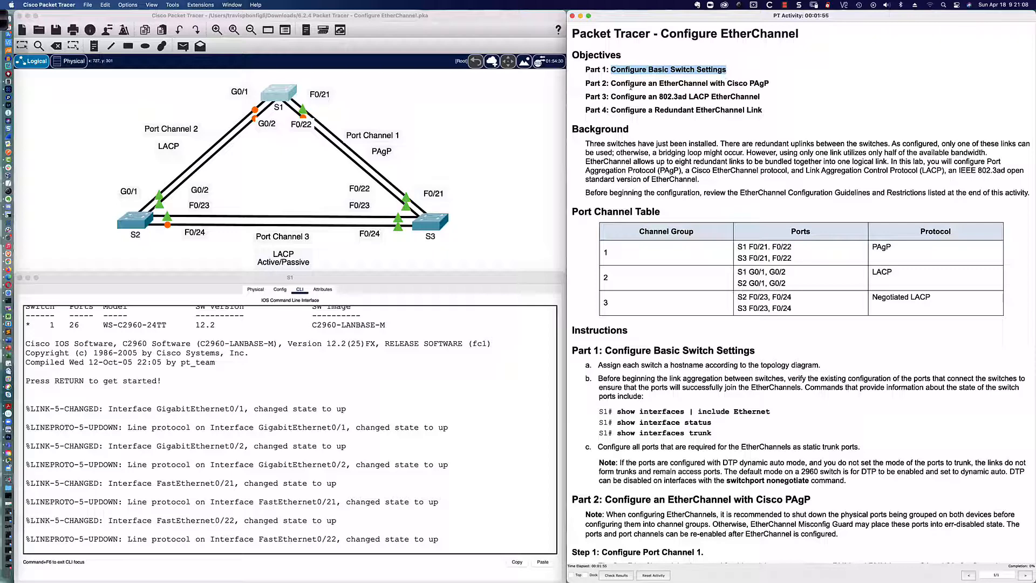
# Read the lab's four objectives, the Port Channel Table and the Part 1 and Part 2 instructions
pyautogui.moveTo(613, 84); pyautogui.dragTo(772, 89)
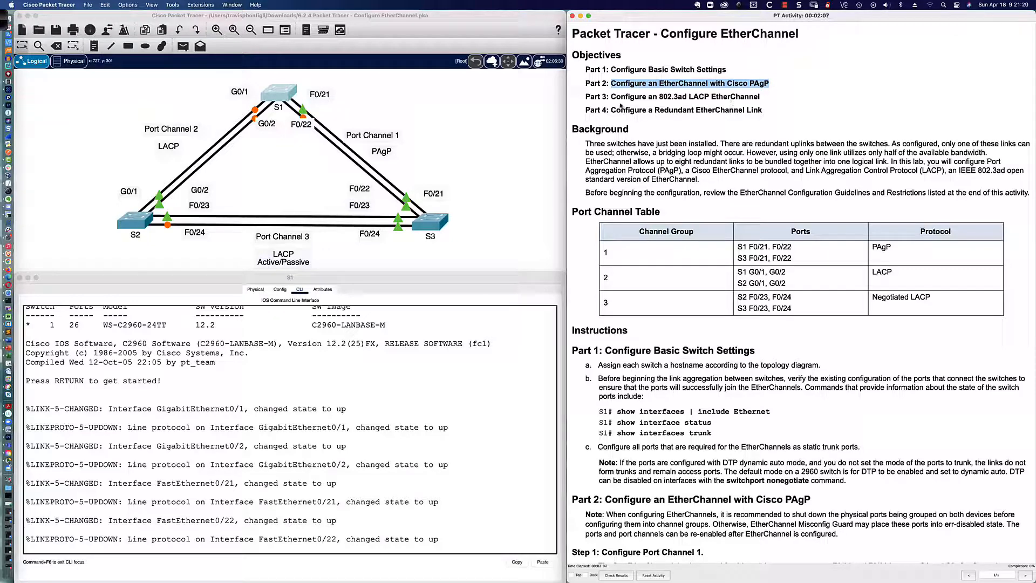
pyautogui.moveTo(610, 97); pyautogui.dragTo(761, 99)
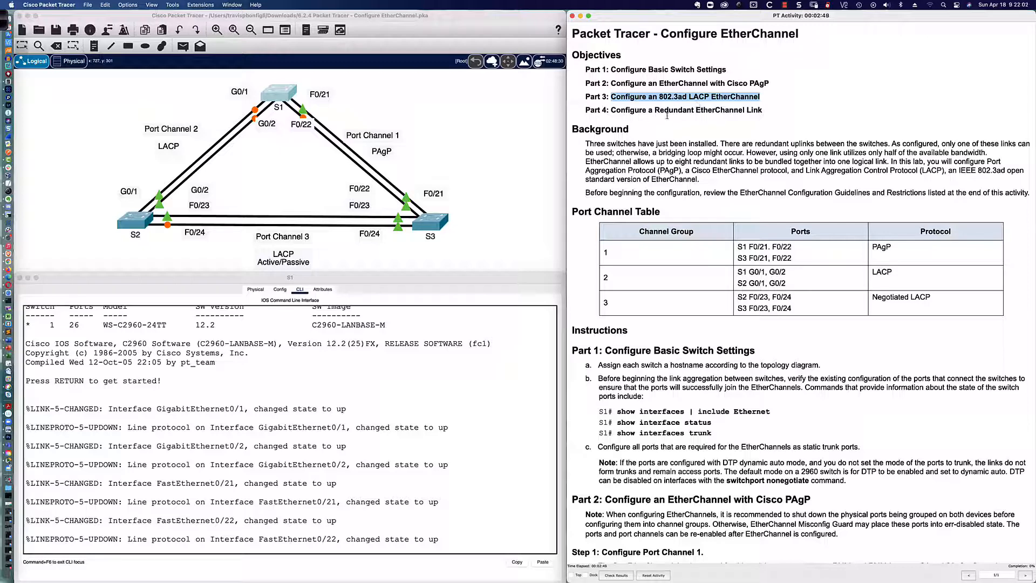
pyautogui.moveTo(611, 110); pyautogui.dragTo(762, 113)
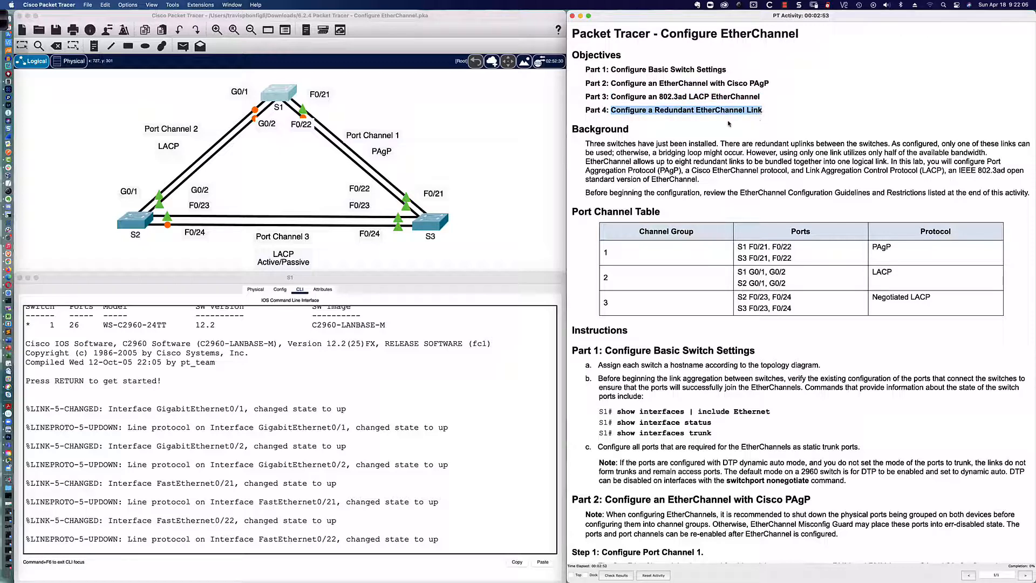
pyautogui.click(695, 127)
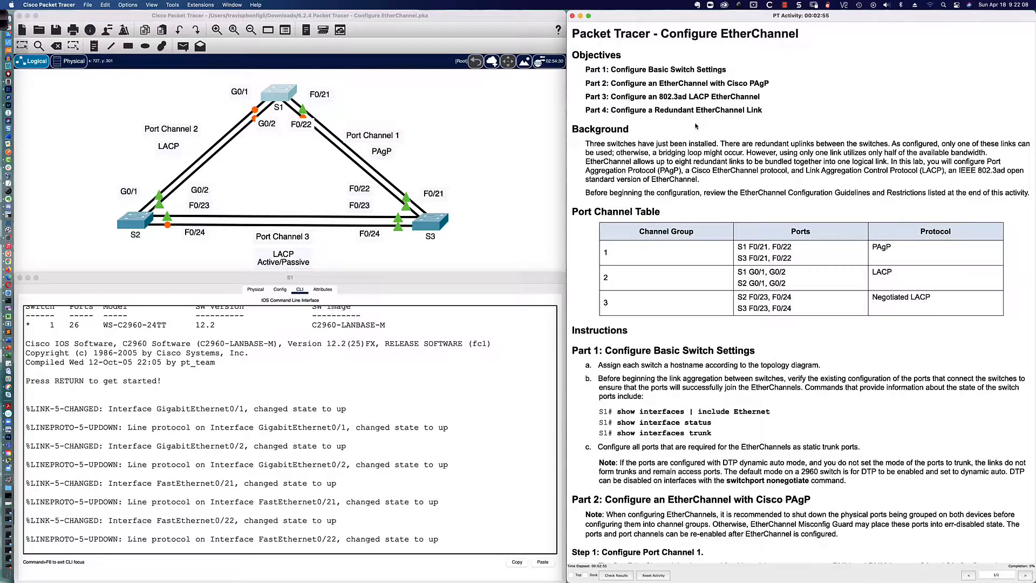
pyautogui.scroll(-4, 696, 126)
pyautogui.scroll(-2, 696, 126)
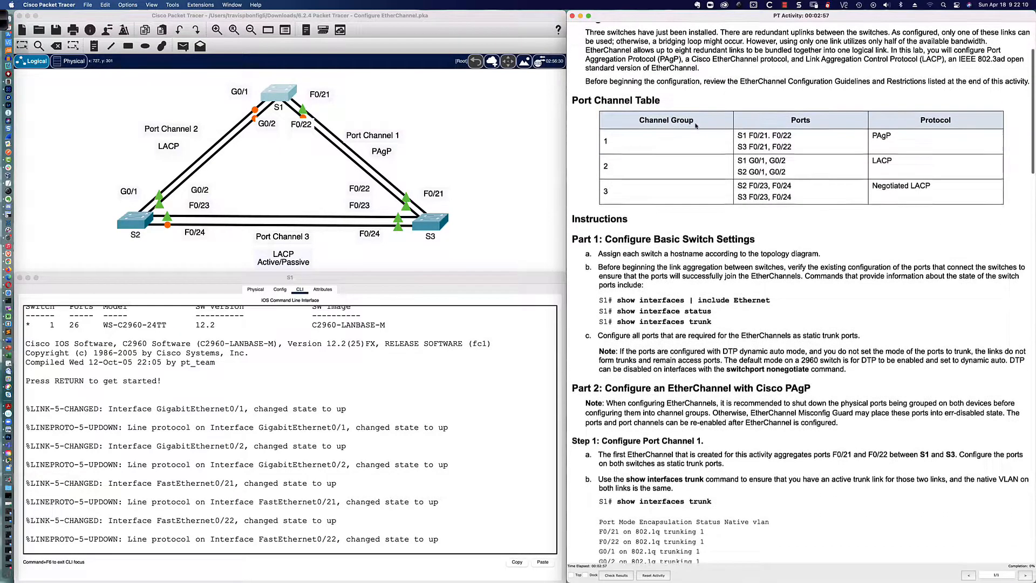
pyautogui.scroll(-1, 695, 126)
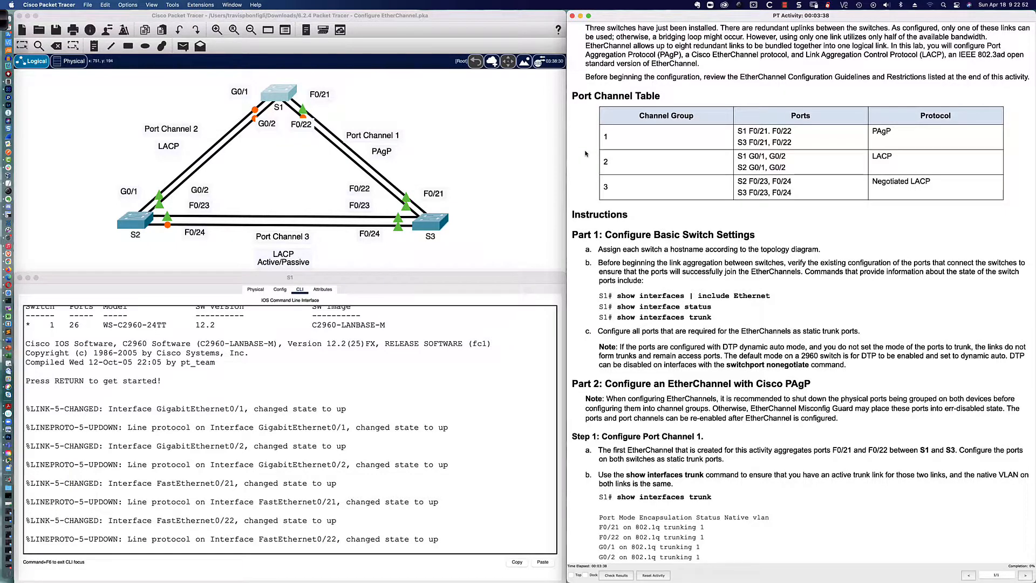
pyautogui.scroll(-2, 585, 153)
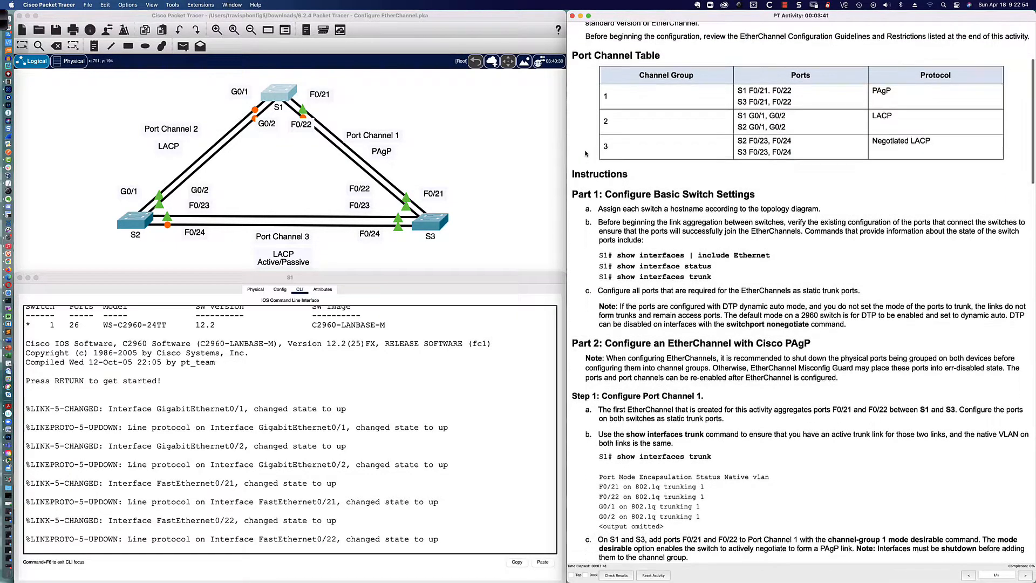
pyautogui.scroll(-1, 585, 154)
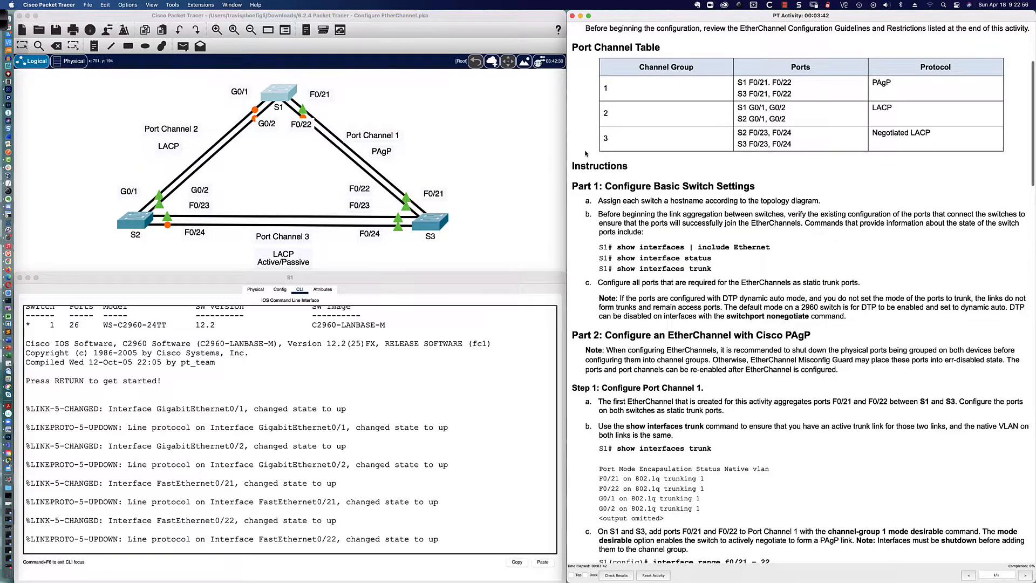
pyautogui.scroll(-4, 586, 154)
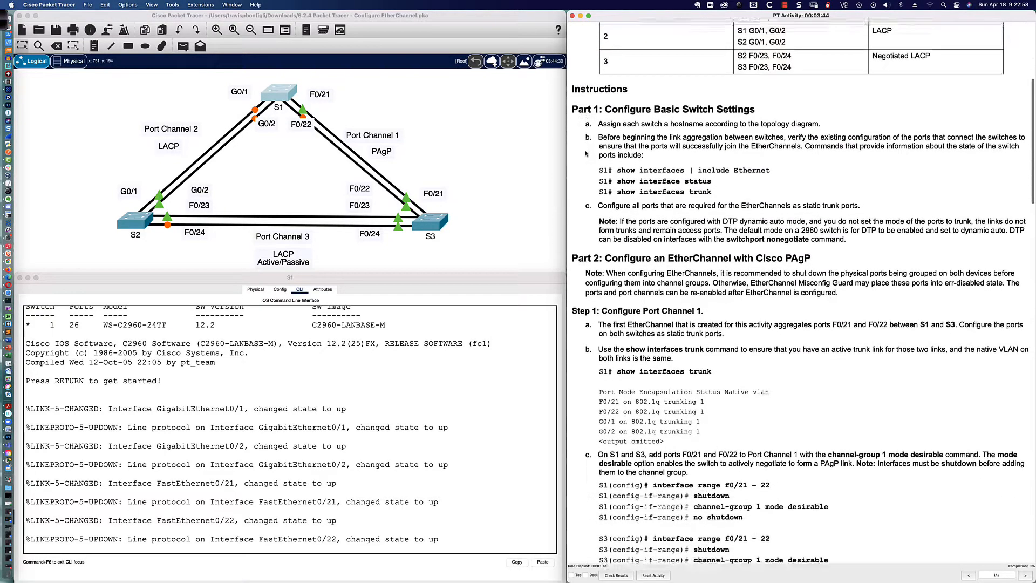
pyautogui.scroll(-5, 586, 154)
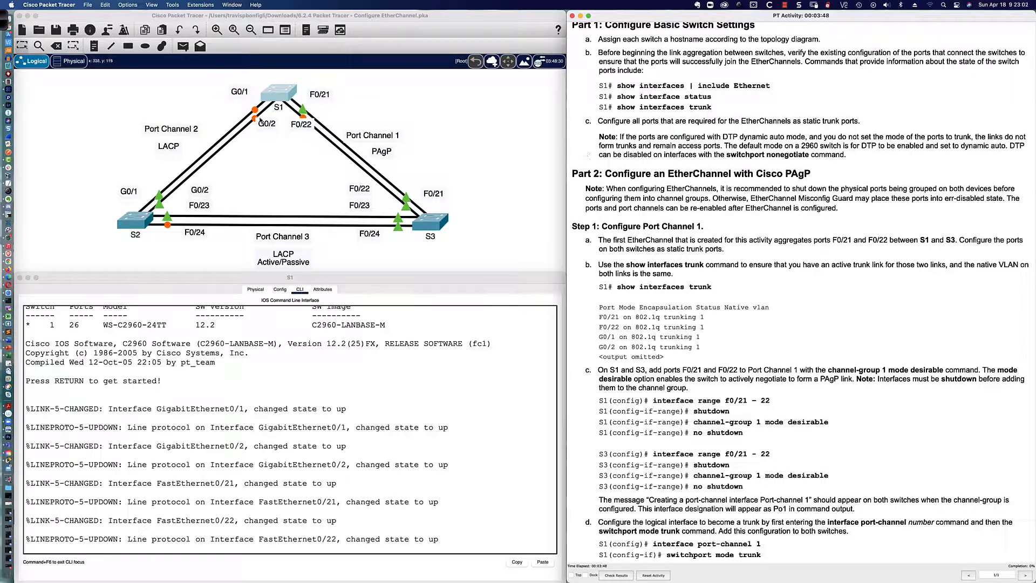
# Enter privileged EXEC mode and then global configuration mode in S1's command line
pyautogui.click(338, 414)
pyautogui.press('Return')
pyautogui.press('Return')
pyautogui.press('Return')
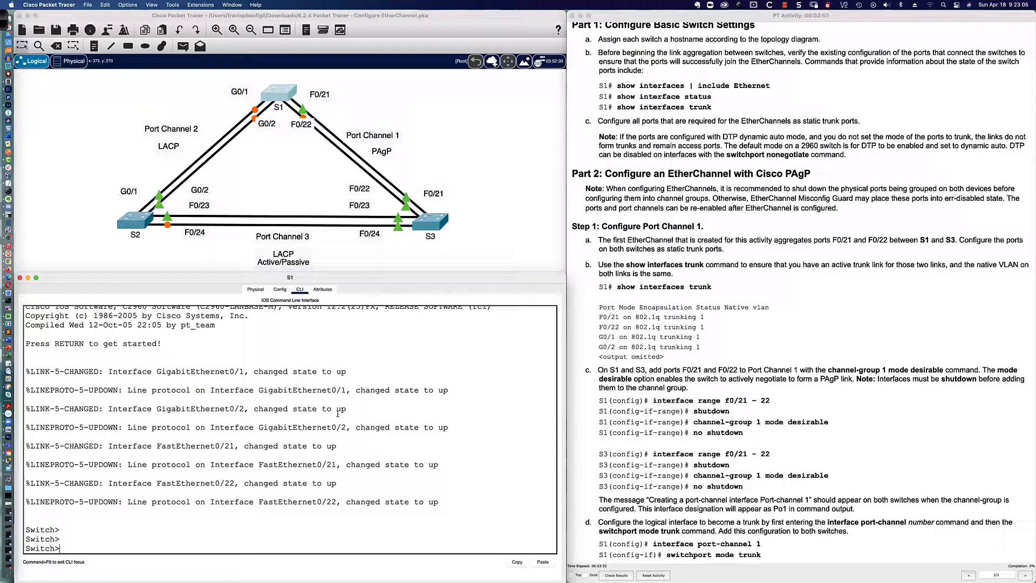
pyautogui.write('en')
pyautogui.press('Tab')
pyautogui.press('Return')
pyautogui.write('conf')
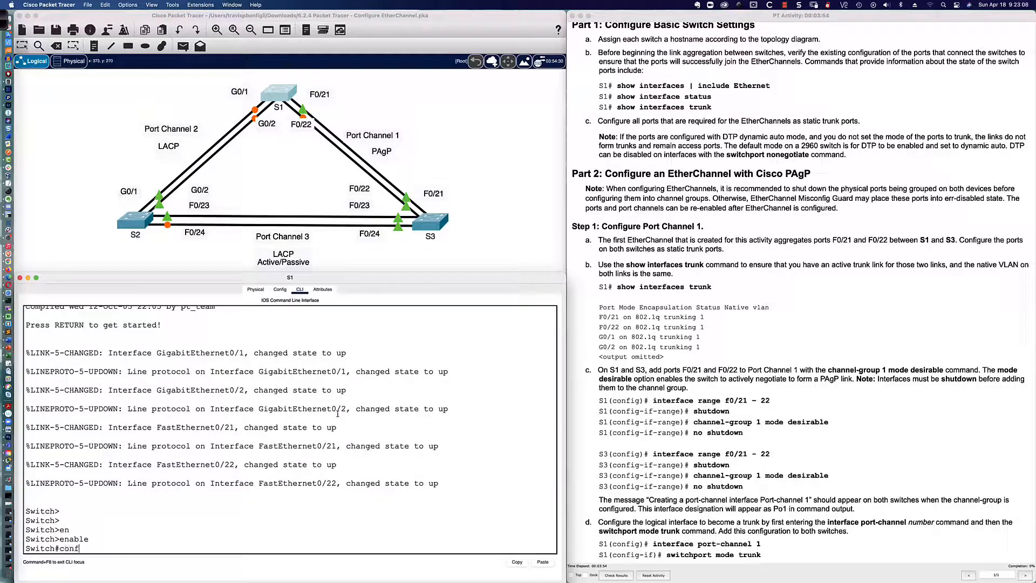
pyautogui.write(' t')
pyautogui.press('Return')
# Set the switch's hostname to S1
pyautogui.write('host')
pyautogui.press('Tab')
pyautogui.write('S1')
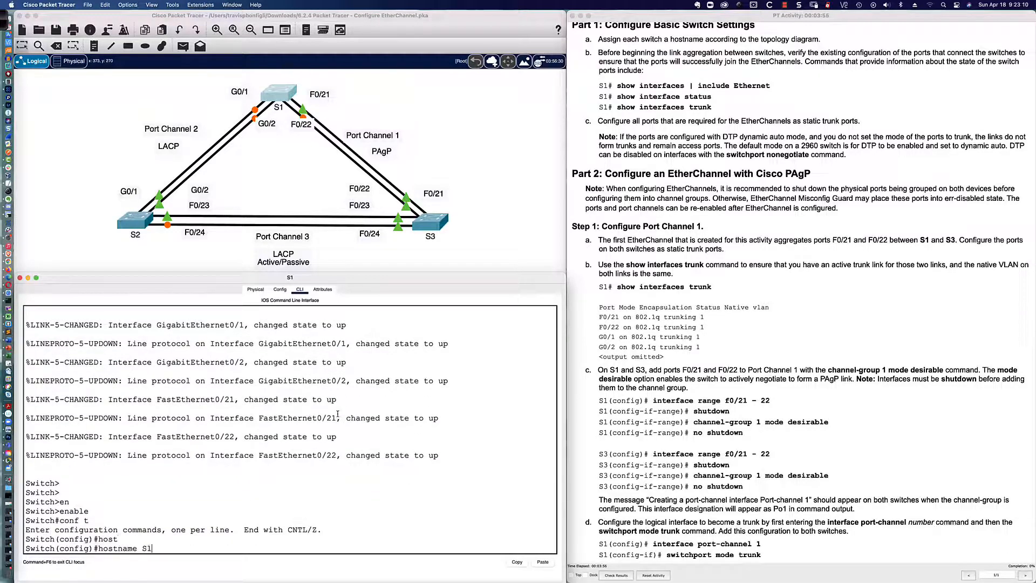
pyautogui.press('Return')
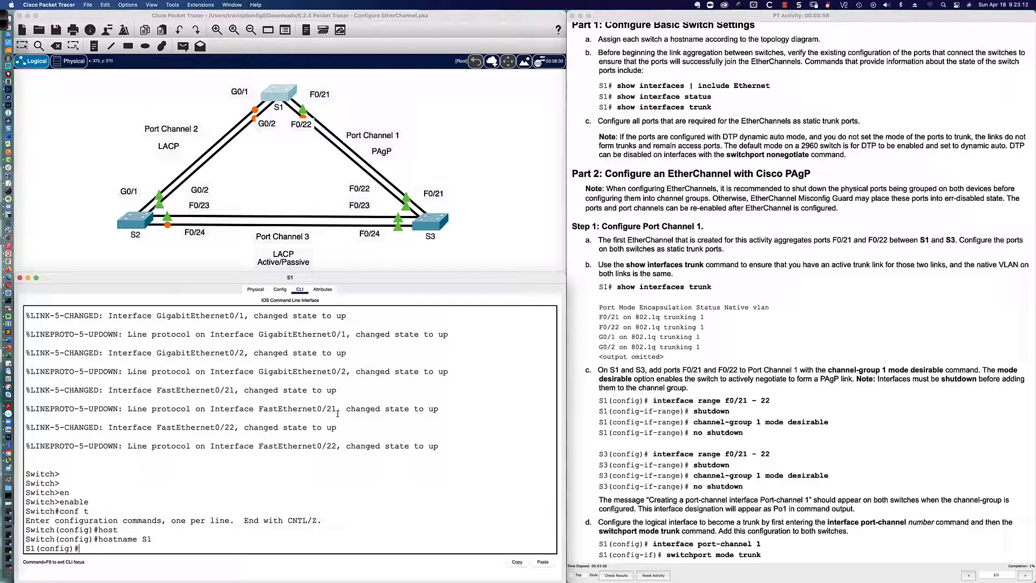
pyautogui.press('Return')
pyautogui.press('Return')
pyautogui.press('Return')
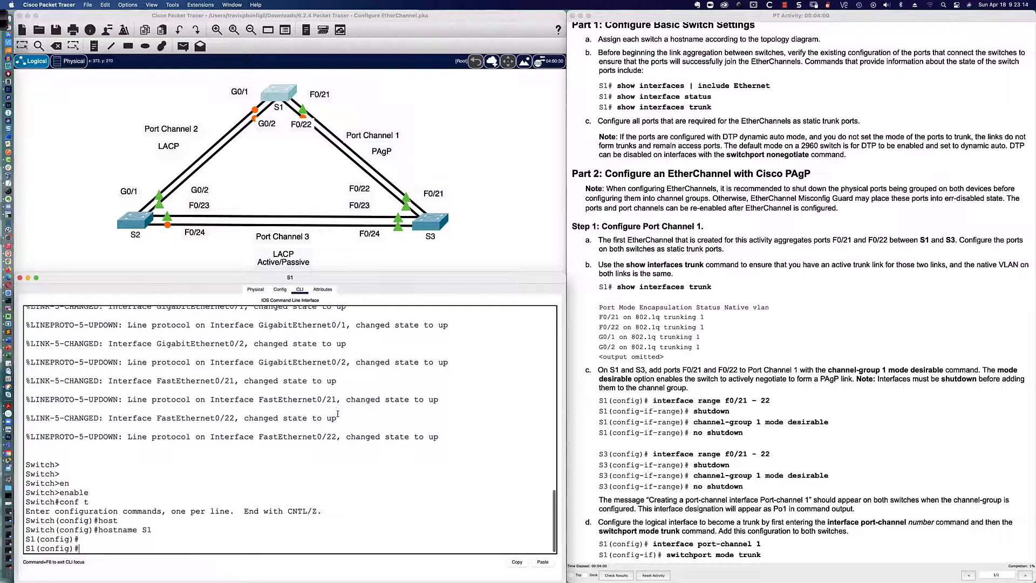
# Disable IP domain lookup on S1
pyautogui.write('no ip do')
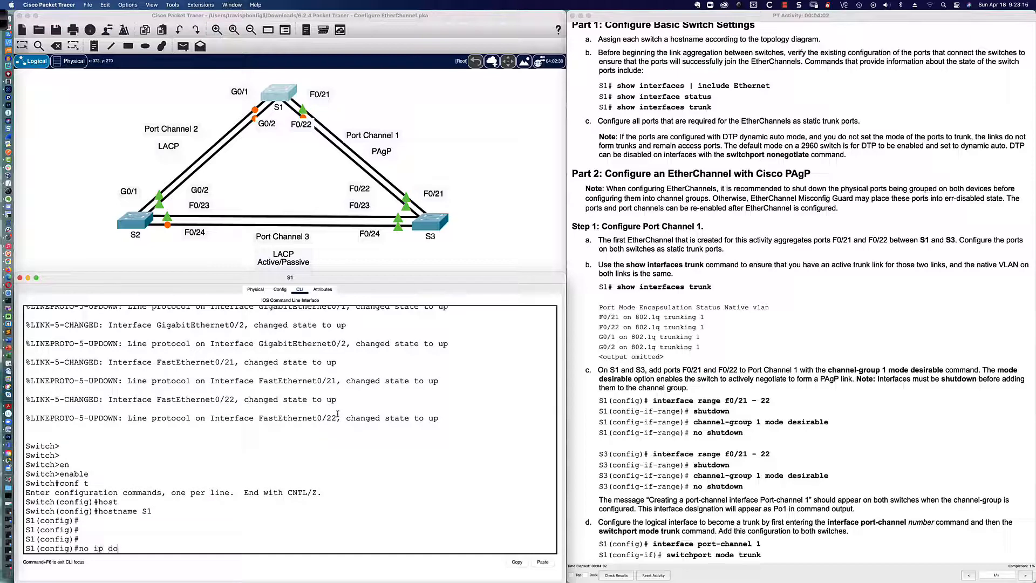
pyautogui.write('main-look')
pyautogui.press('Return')
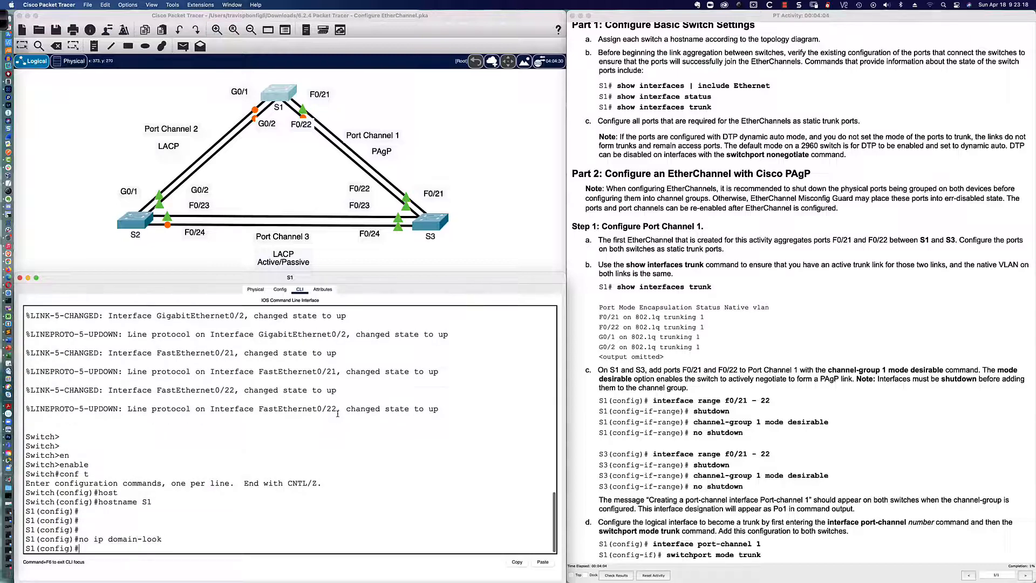
# Enable synchronous logging on S1's console line 0
pyautogui.write('line con 0')
pyautogui.press('Return')
pyautogui.write('logg syn')
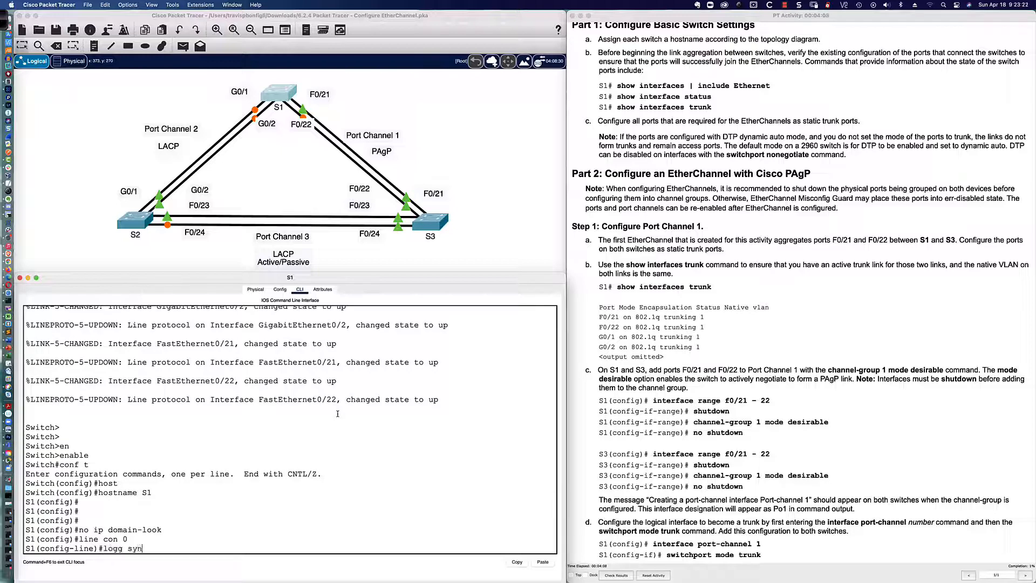
pyautogui.write('c')
pyautogui.press('Return')
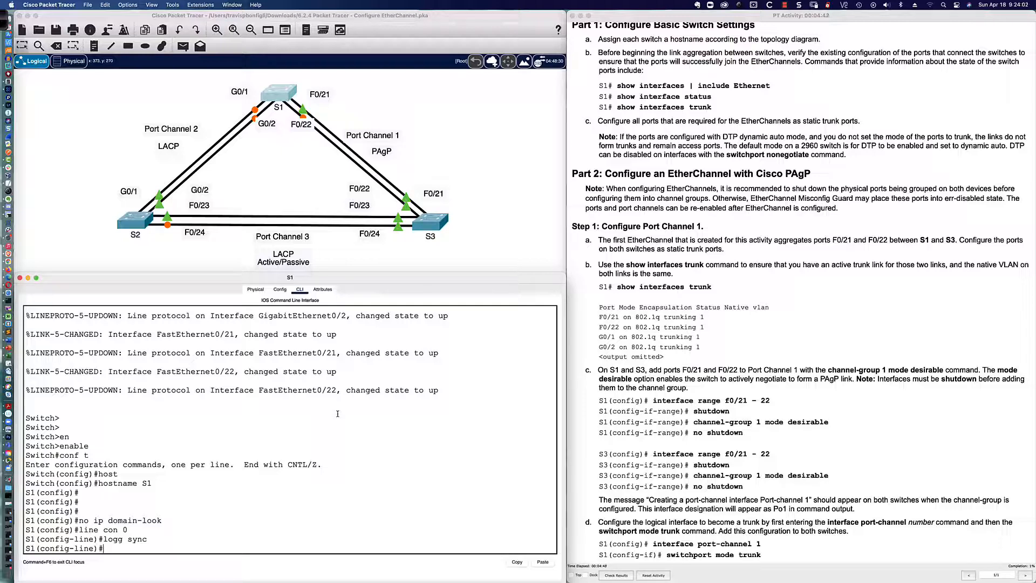
pyautogui.press('Return')
pyautogui.press('Return')
pyautogui.press('Return')
# Leave line configuration and global configuration to return S1 to privileged EXEC mode
pyautogui.write('exit')
pyautogui.press('Return')
pyautogui.press('Return')
pyautogui.press('Return')
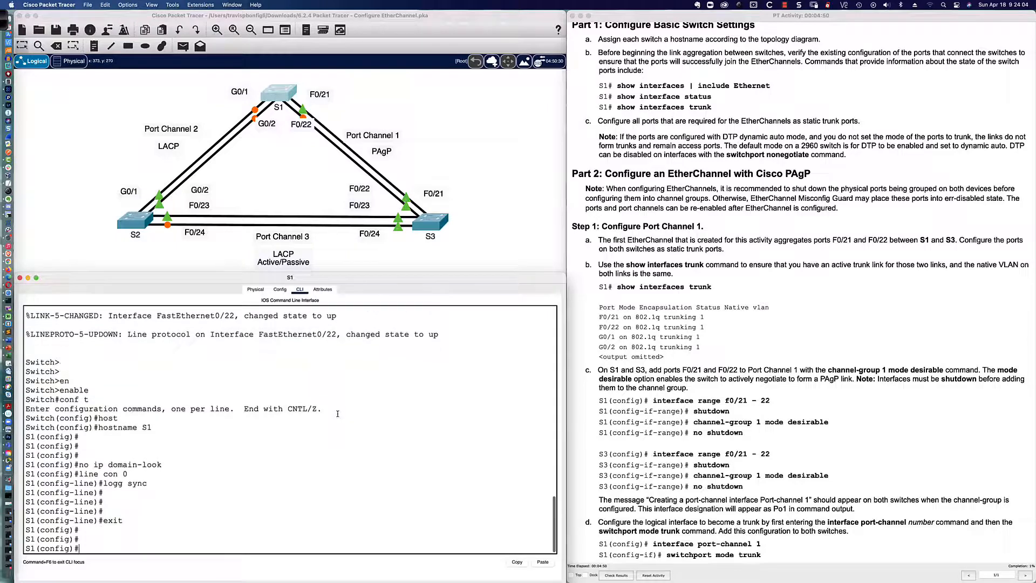
pyautogui.press('Return')
pyautogui.press('Return')
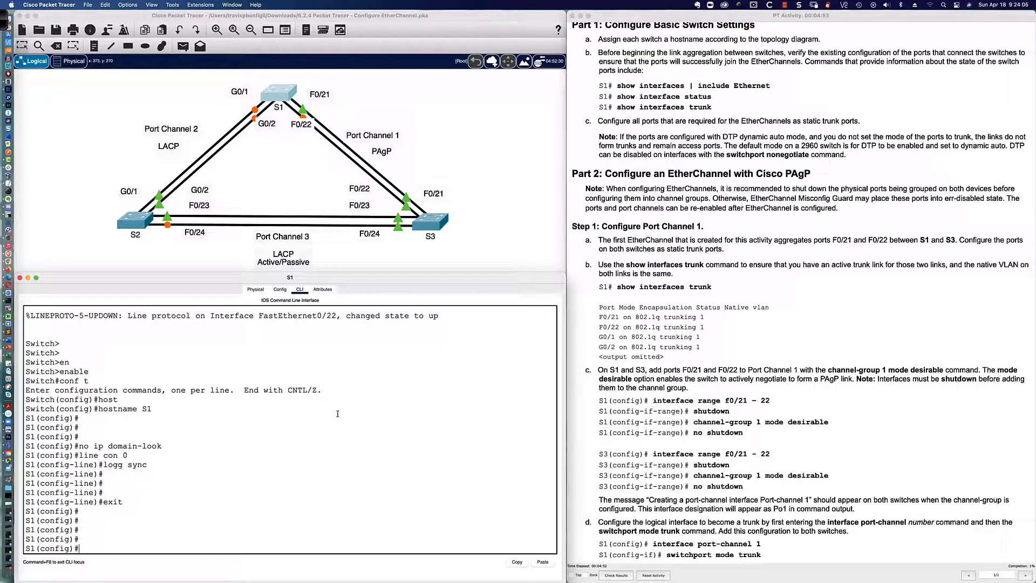
pyautogui.write('end')
pyautogui.press('Return')
pyautogui.press('Return')
pyautogui.press('Return')
pyautogui.press('Return')
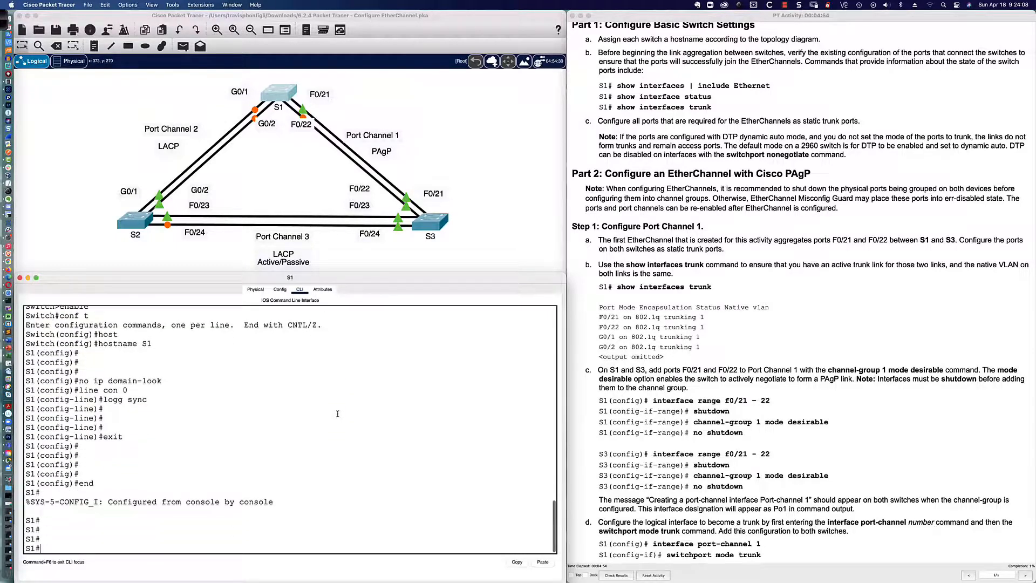
# Show S1's interfaces filtered to lines that include Ethernet, through to the end of the output
pyautogui.write('sh inter | inc Ethernet')
pyautogui.press('Return')
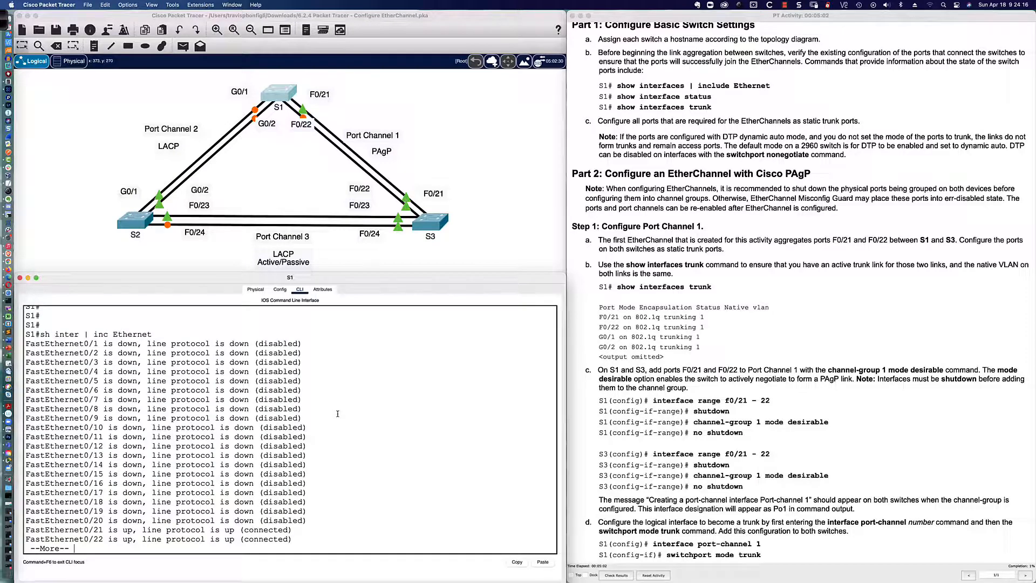
pyautogui.press('space')
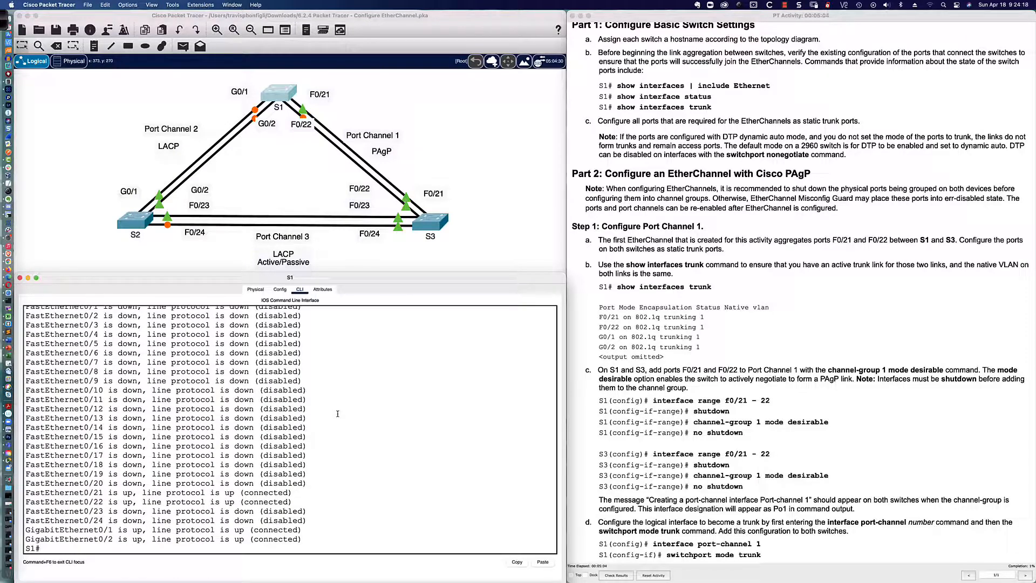
# Show the interface status table on S1 through to its last port
pyautogui.write('sh inter status')
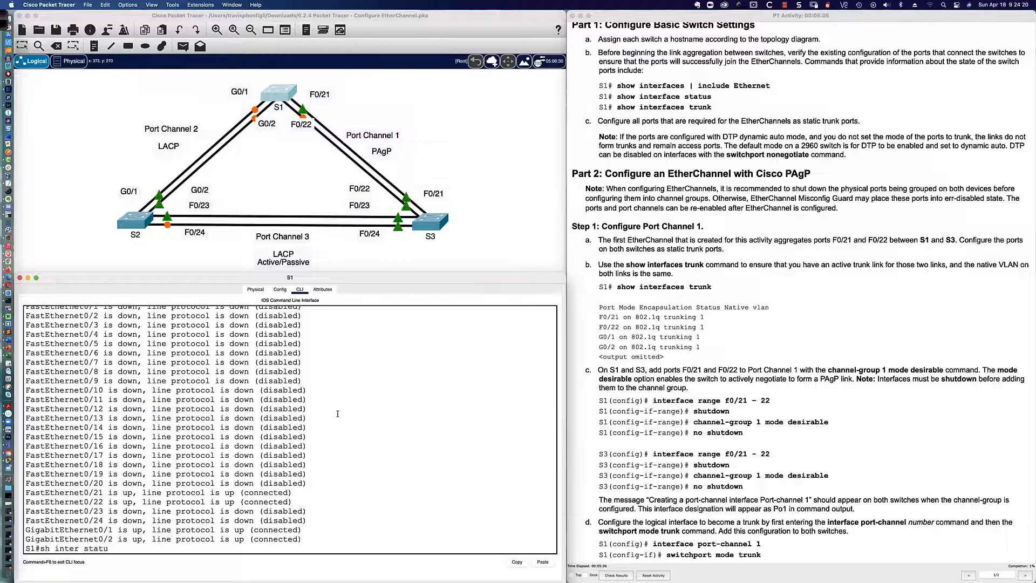
pyautogui.press('Return')
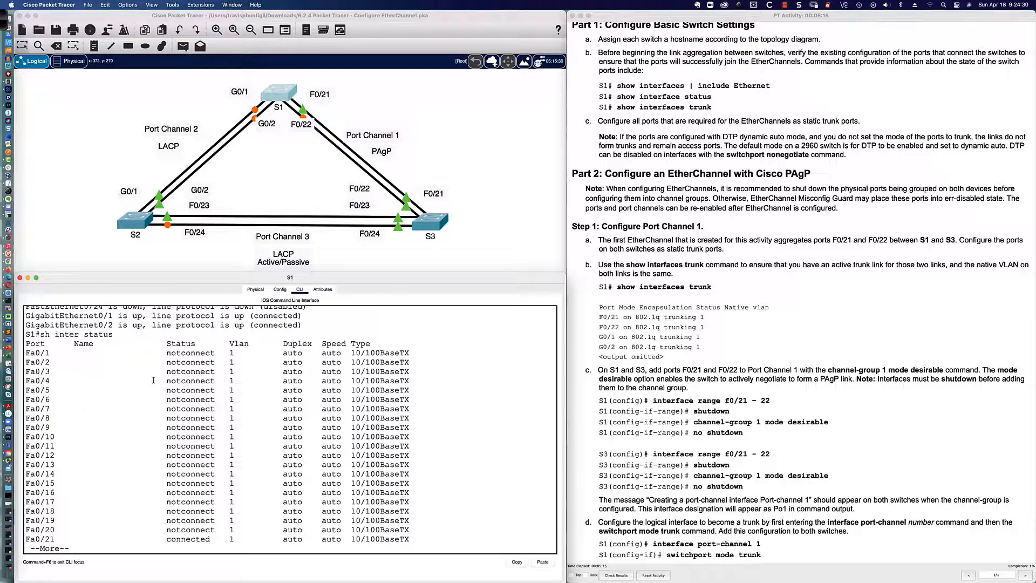
pyautogui.press('space')
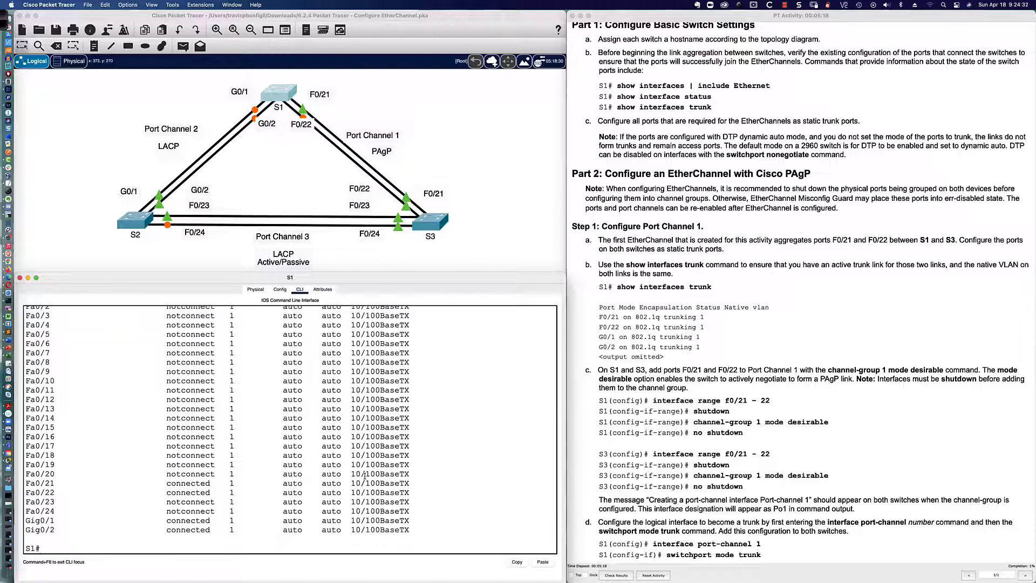
pyautogui.press('Return')
pyautogui.press('Return')
# Show the trunk interfaces on S1
pyautogui.write('sh inter')
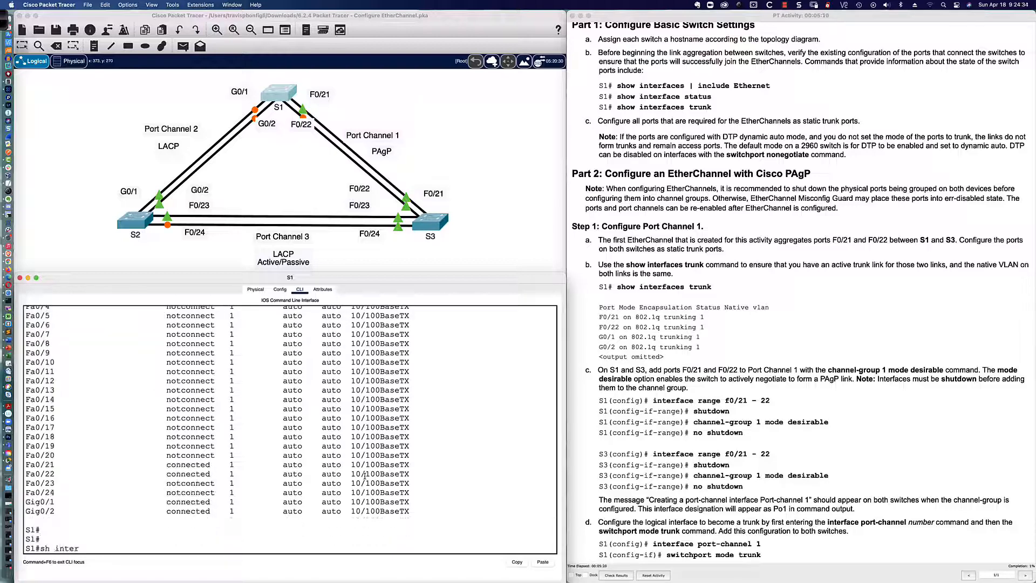
pyautogui.write(' trunk')
pyautogui.press('Return')
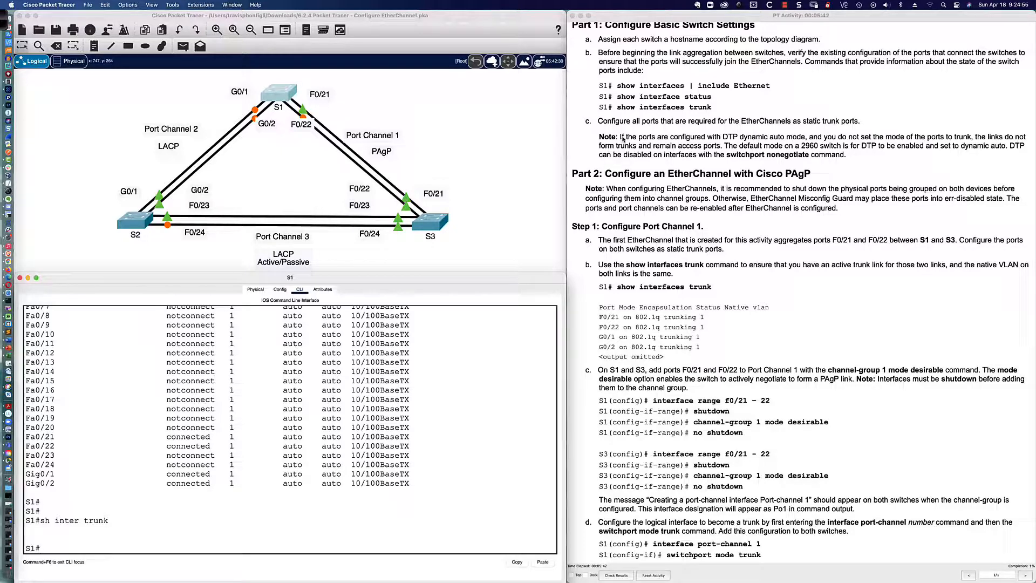
# Read the instruction on configuring the EtherChannel ports as static trunk ports and the Part 2 PAgP steps for Port Channel 1
pyautogui.scroll(-2, 751, 128)
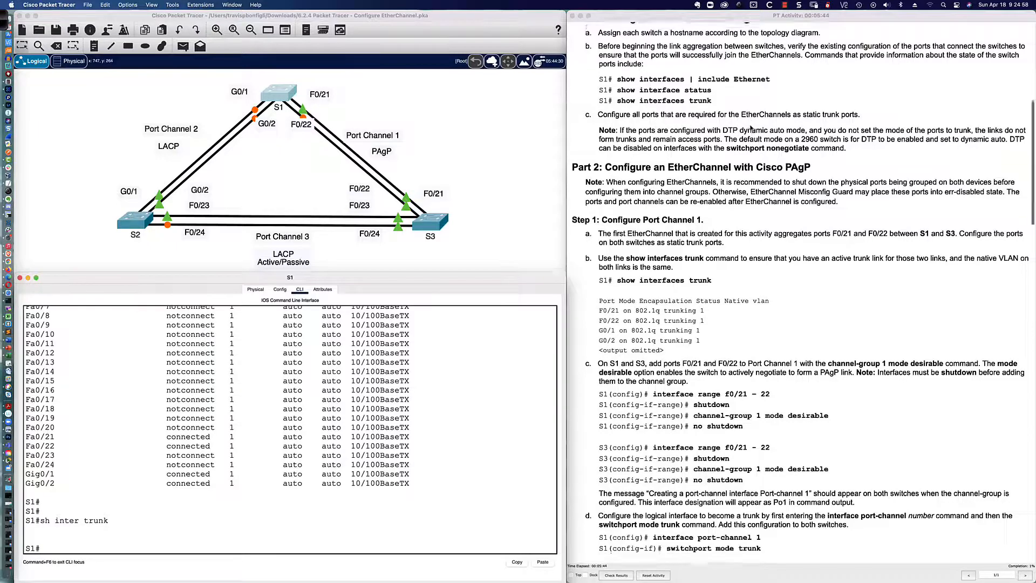
pyautogui.scroll(-1, 751, 127)
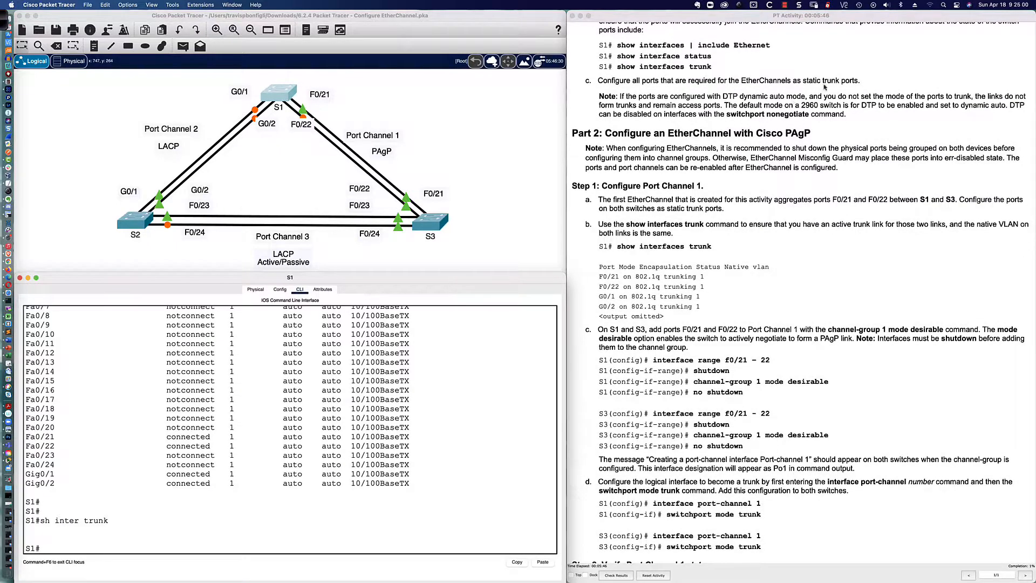
pyautogui.moveTo(859, 83); pyautogui.dragTo(800, 83)
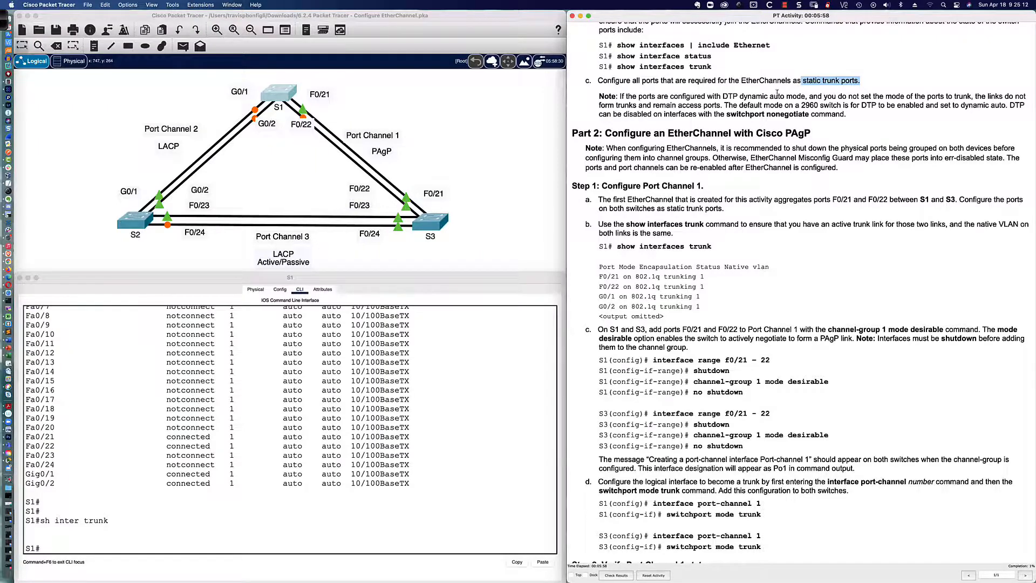
pyautogui.scroll(-2, 767, 93)
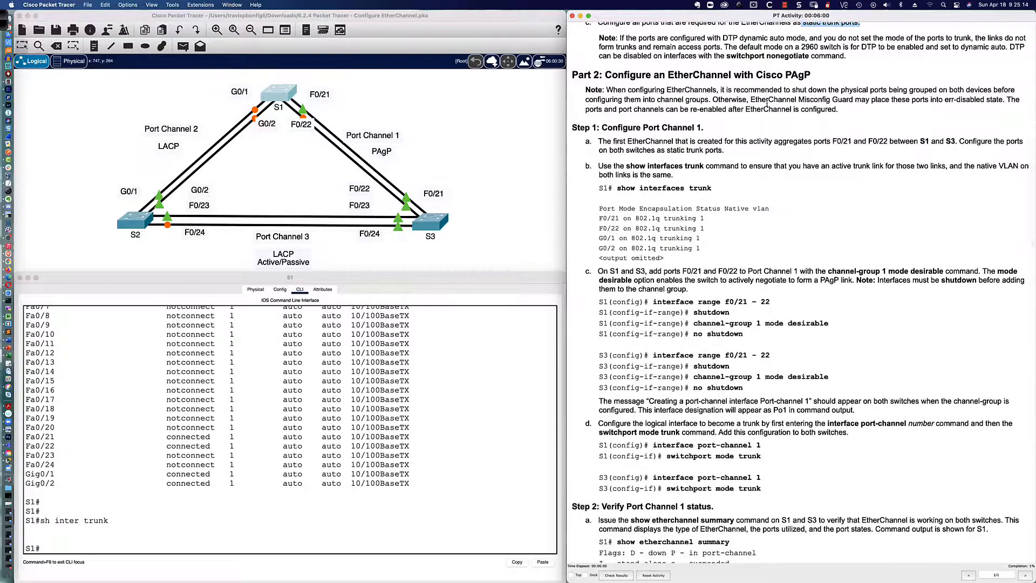
pyautogui.scroll(-1, 750, 90)
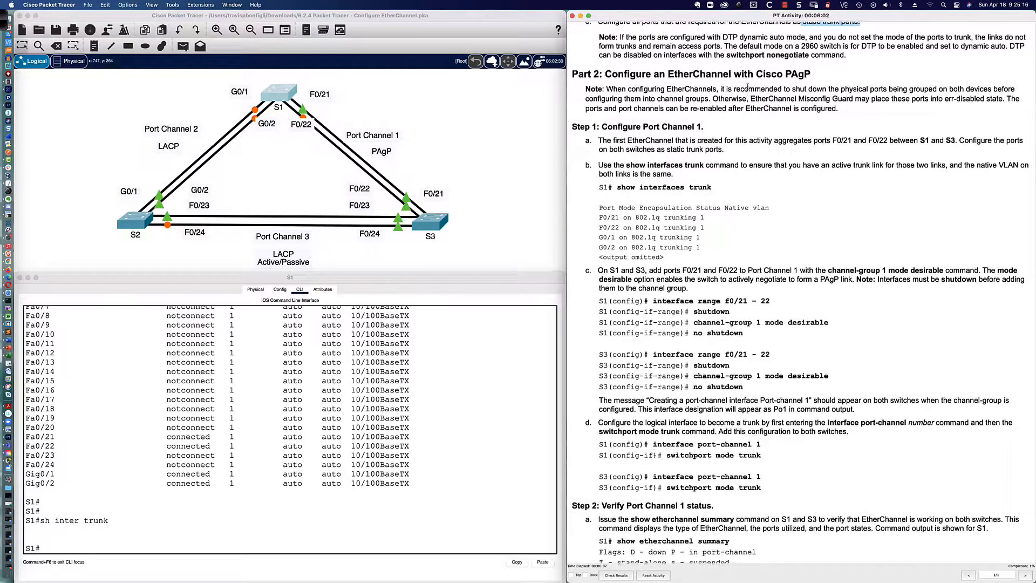
pyautogui.scroll(1, 747, 86)
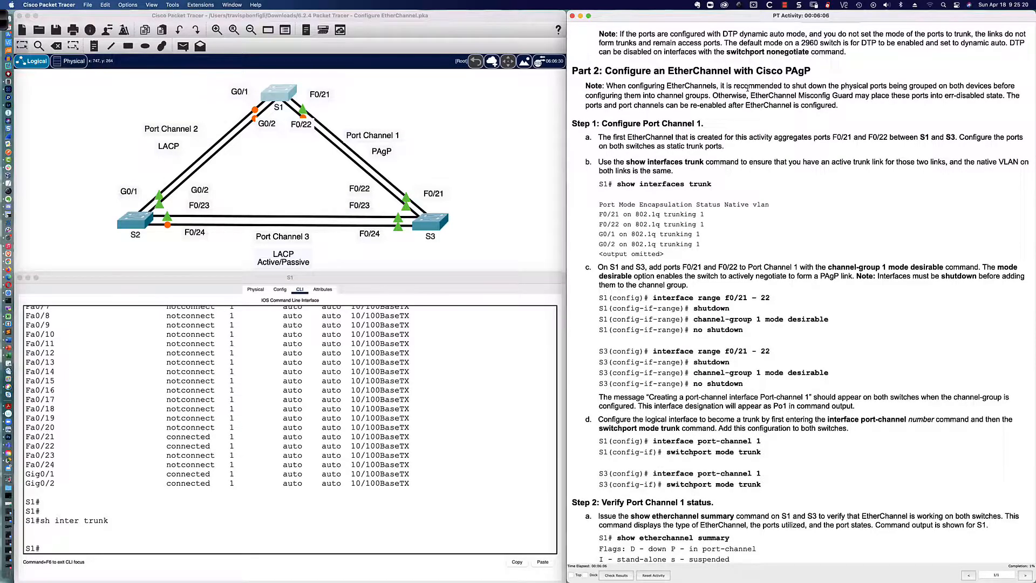
# Open S2's command line, enter privileged EXEC mode and show its trunk interfaces
pyautogui.scroll(-1, 748, 88)
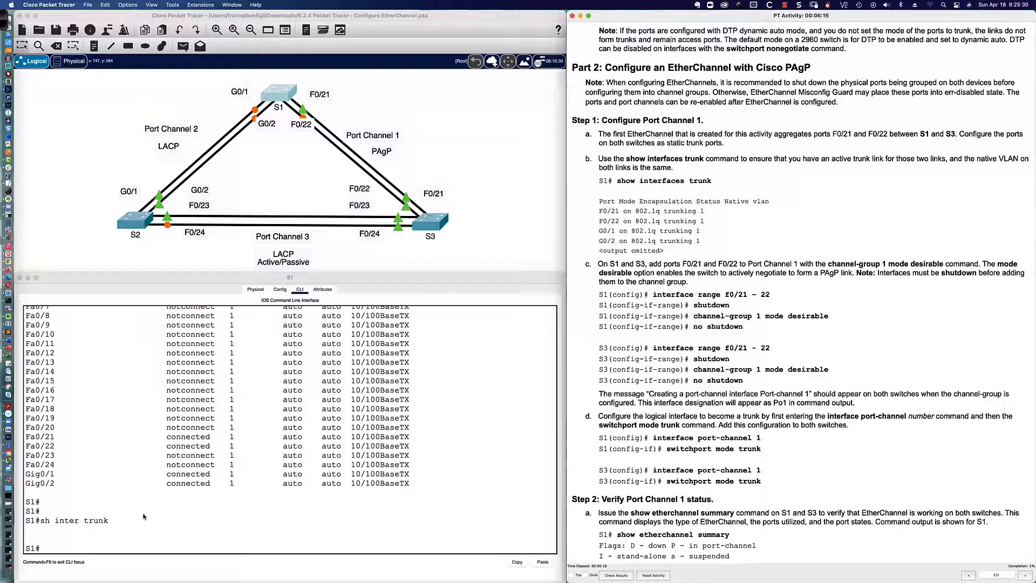
pyautogui.click(130, 223)
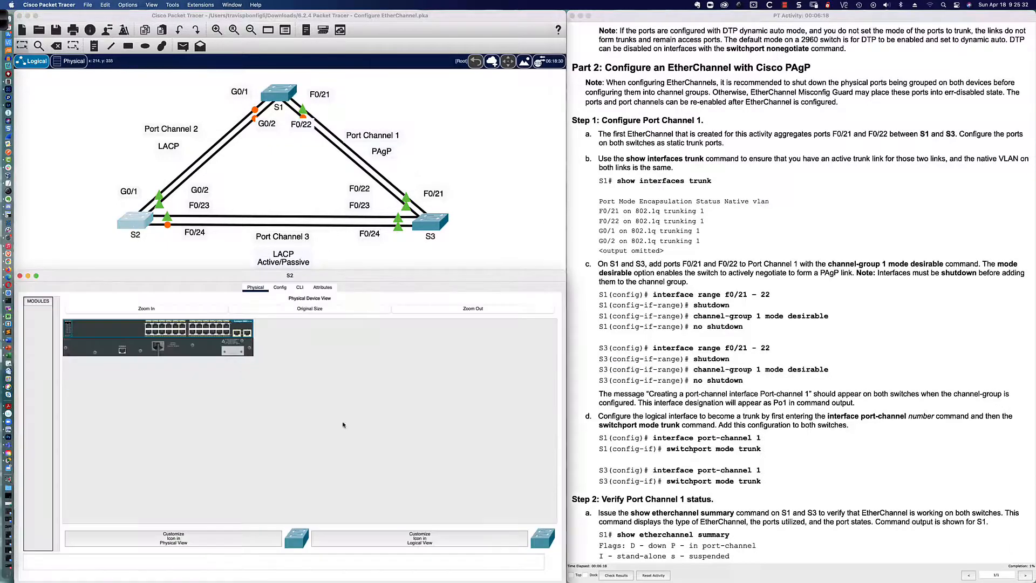
pyautogui.press('Return')
pyautogui.press('Return')
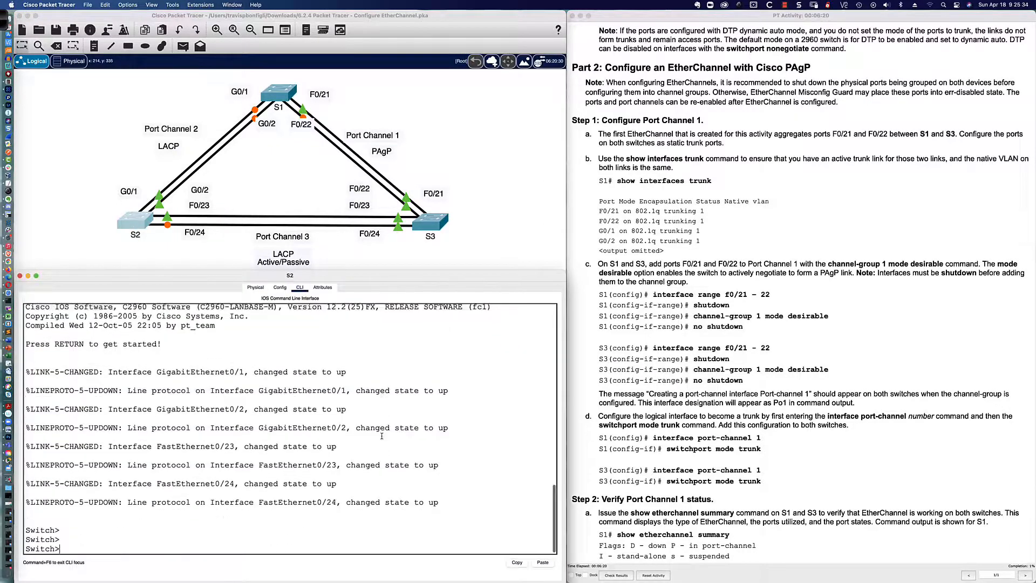
pyautogui.write('en')
pyautogui.press('Return')
pyautogui.write('sh int trunk')
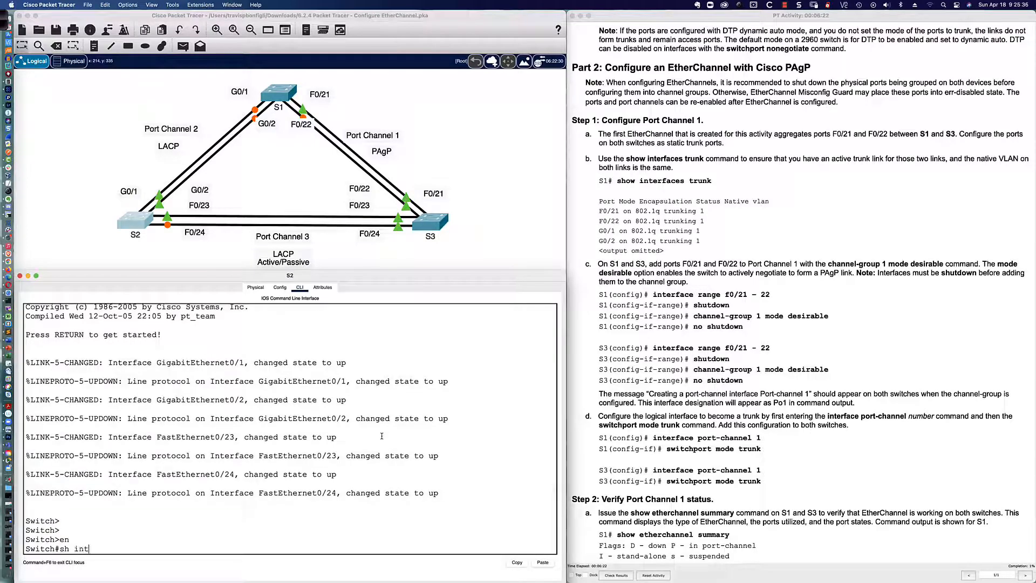
pyautogui.press('Return')
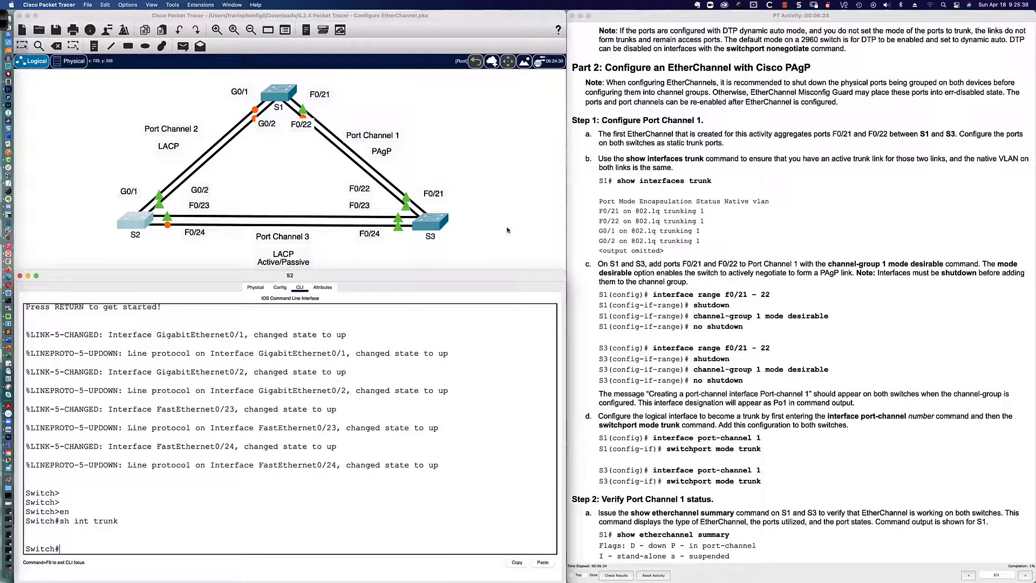
# Open S3's command line, enter privileged EXEC mode and show its trunk interfaces
pyautogui.click(442, 223)
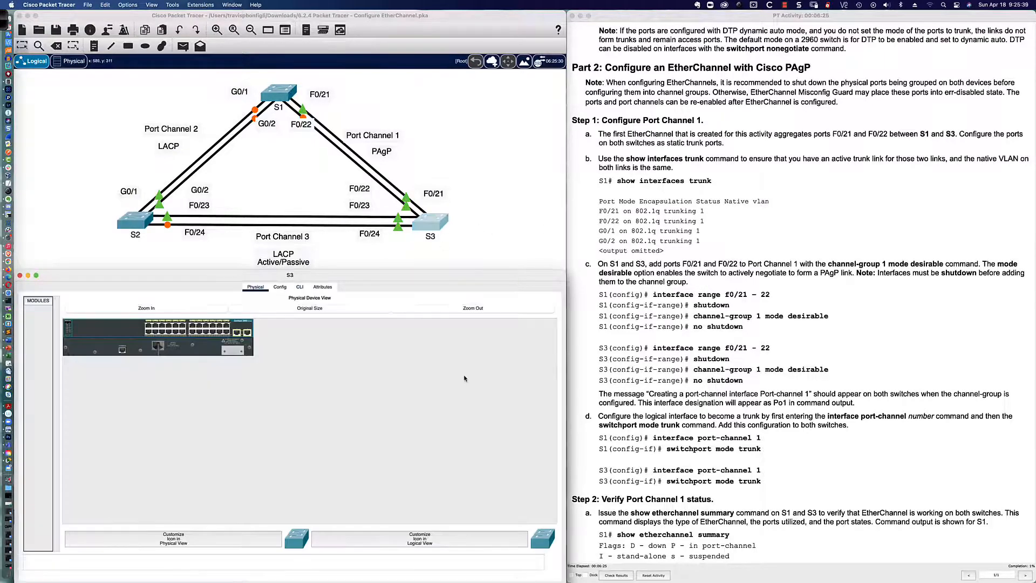
pyautogui.click(299, 287)
pyautogui.press('Return')
pyautogui.press('Return')
pyautogui.press('Return')
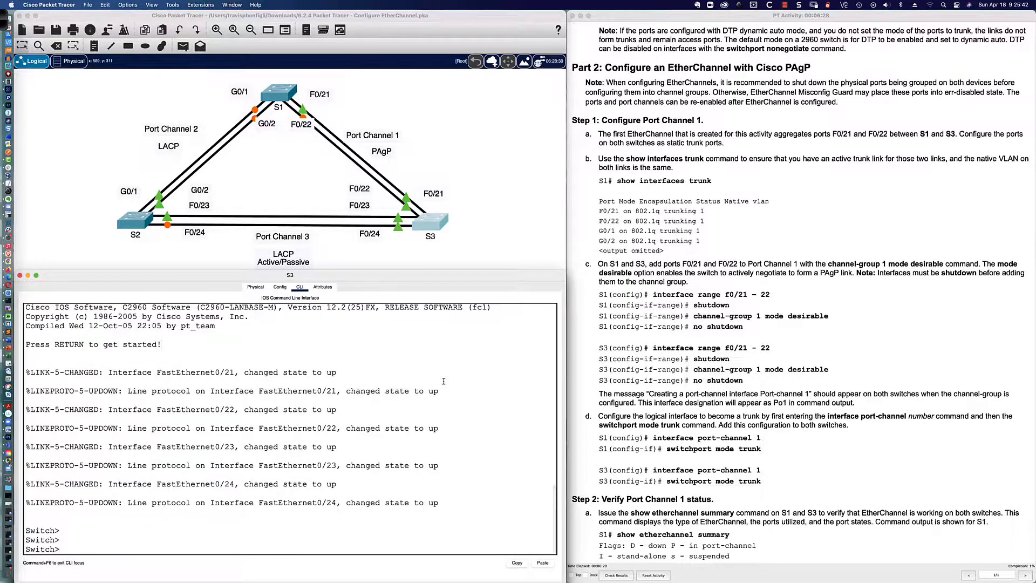
pyautogui.write('en')
pyautogui.press('Return')
pyautogui.write('sh int trunk')
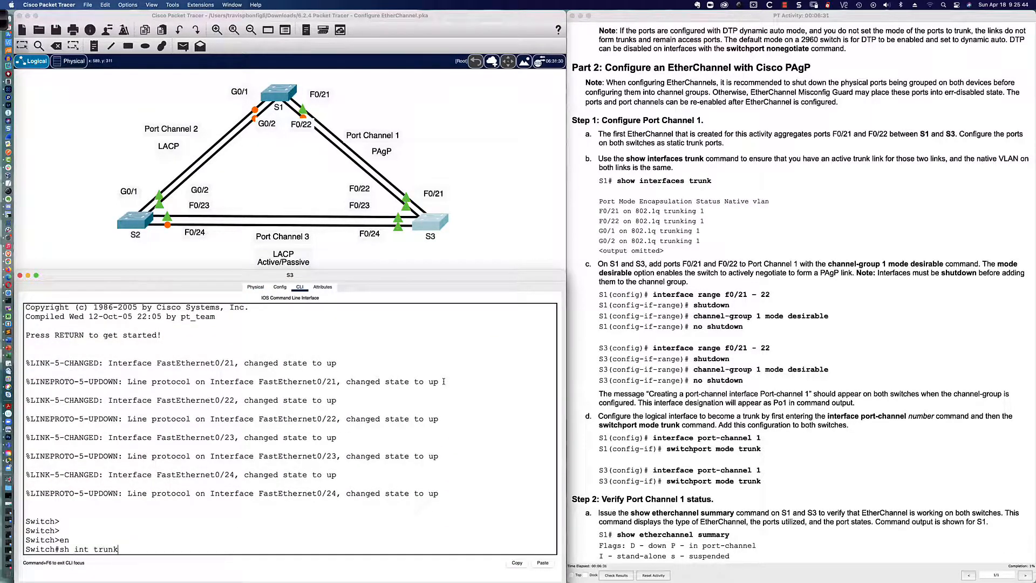
pyautogui.press('Return')
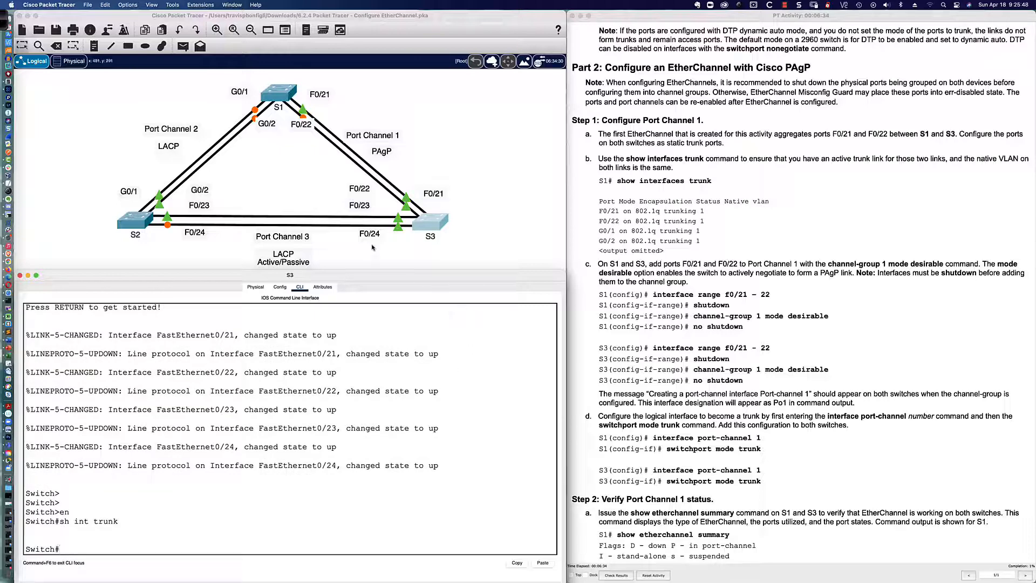
# Show the switchport details of interface fa0/21 on S3
pyautogui.scroll(-2, 277, 126)
pyautogui.scroll(2, 276, 127)
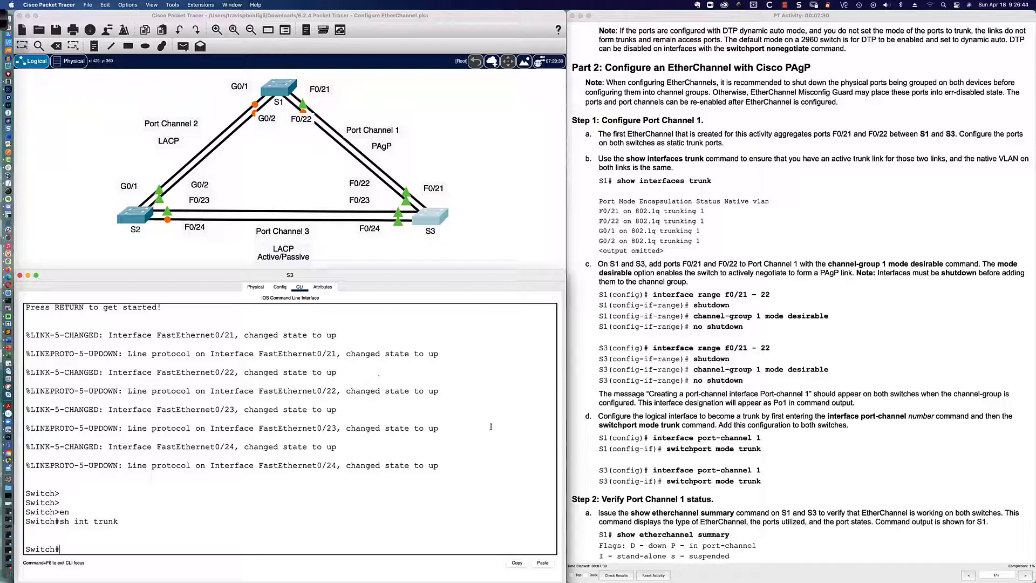
pyautogui.write('sh int gi0/')
pyautogui.press('BackSpace')
pyautogui.press('BackSpace')
pyautogui.press('BackSpace')
pyautogui.press('BackSpace')
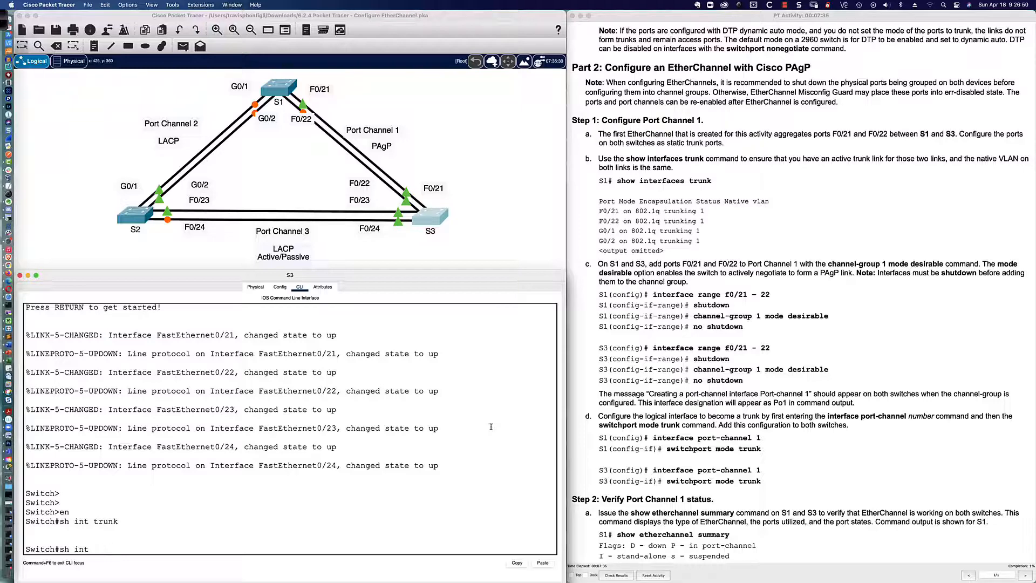
pyautogui.write('fa0/1')
pyautogui.write('1 swith')
pyautogui.press('Return')
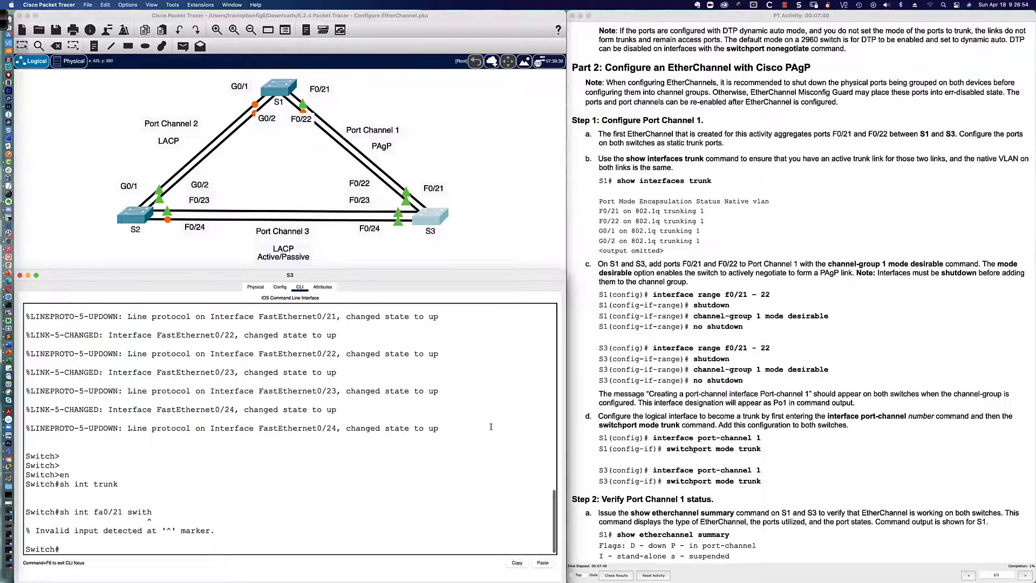
pyautogui.press('Up')
pyautogui.press('BackSpace')
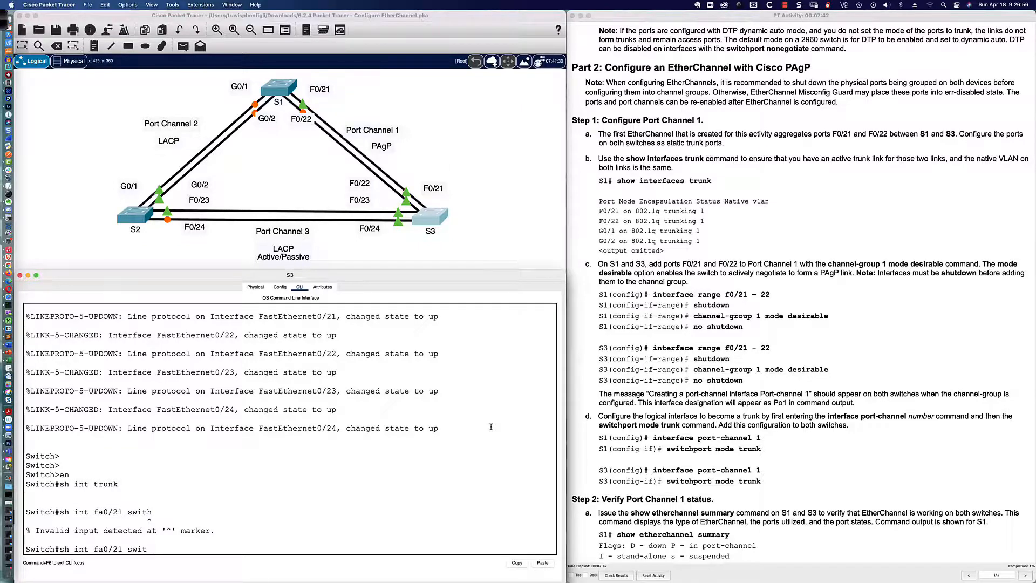
pyautogui.press('Return')
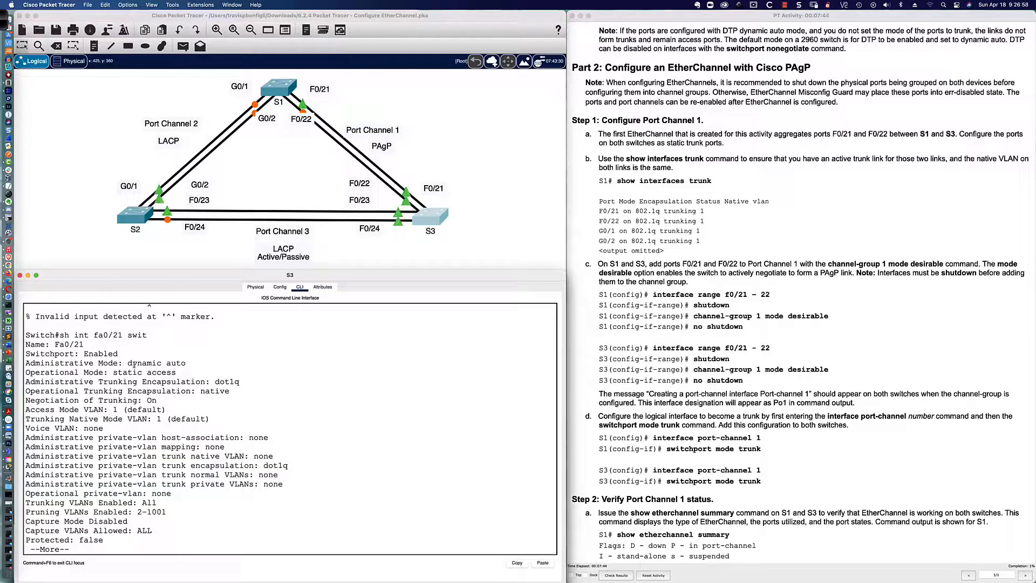
# Examine the administrative mode, operational mode and access VLAN lines in S3's Fa0/21 switchport output, and the command that produced it
pyautogui.moveTo(26, 362); pyautogui.dragTo(186, 363)
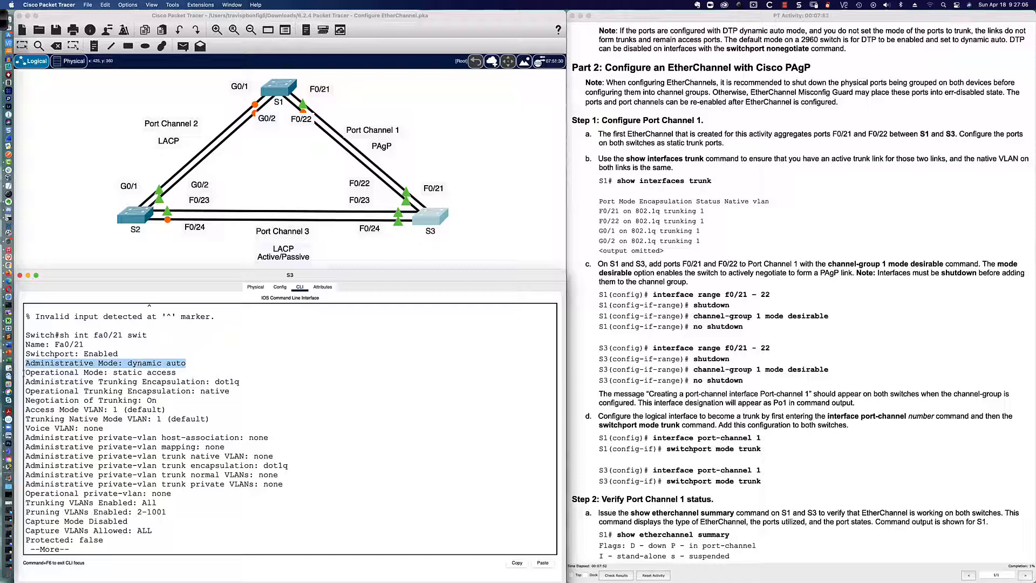
pyautogui.moveTo(25, 373); pyautogui.dragTo(175, 372)
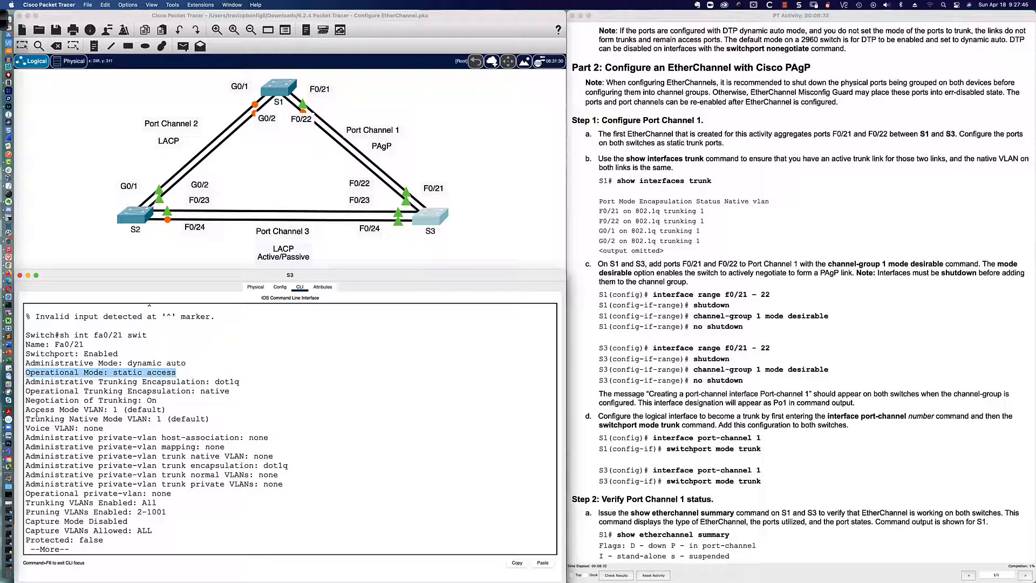
pyautogui.moveTo(26, 410); pyautogui.dragTo(171, 411)
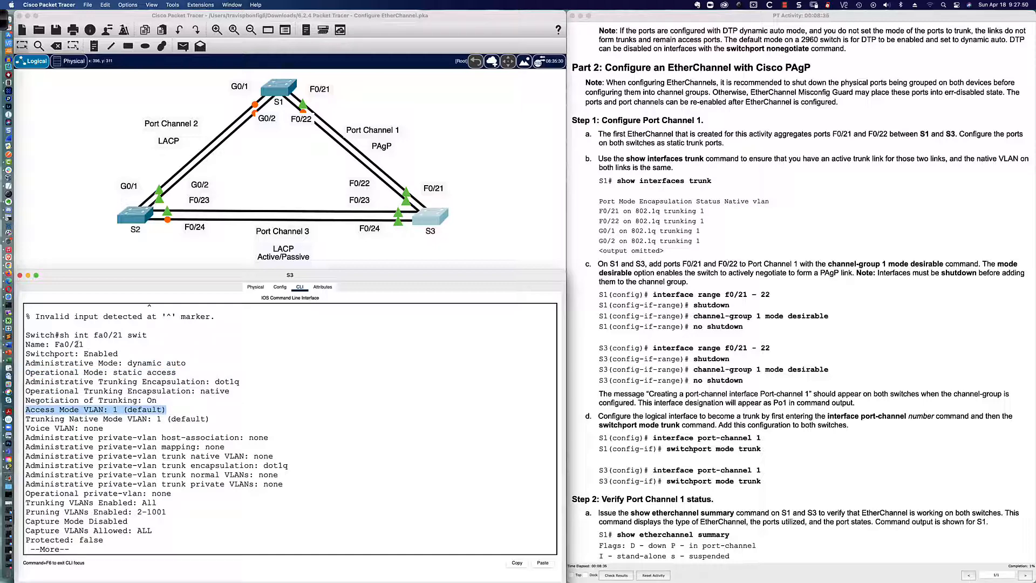
pyautogui.moveTo(60, 336); pyautogui.dragTo(147, 335)
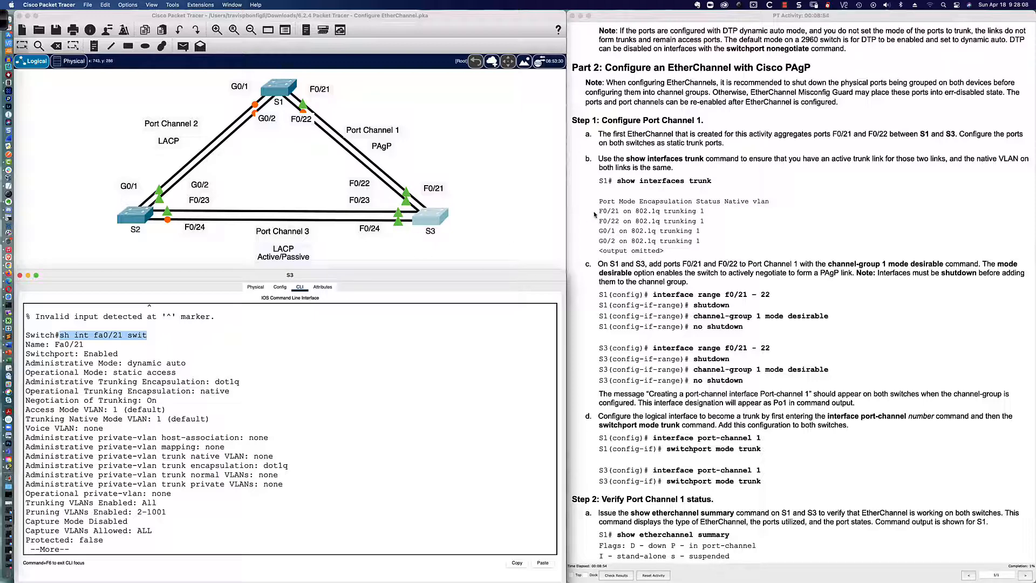
# Return to S1's command line and enter global configuration mode
pyautogui.scroll(-5, 595, 215)
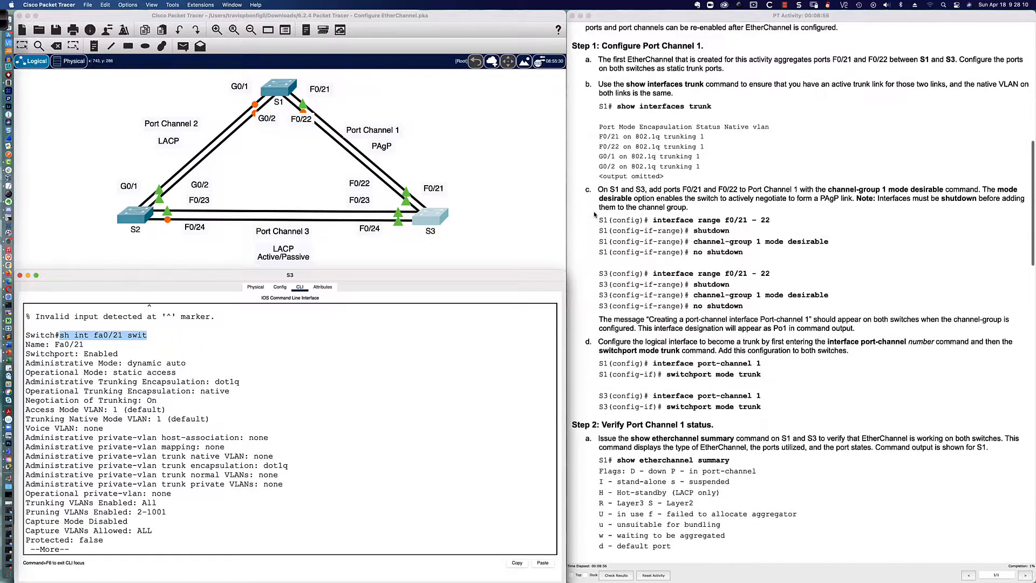
pyautogui.scroll(1, 595, 214)
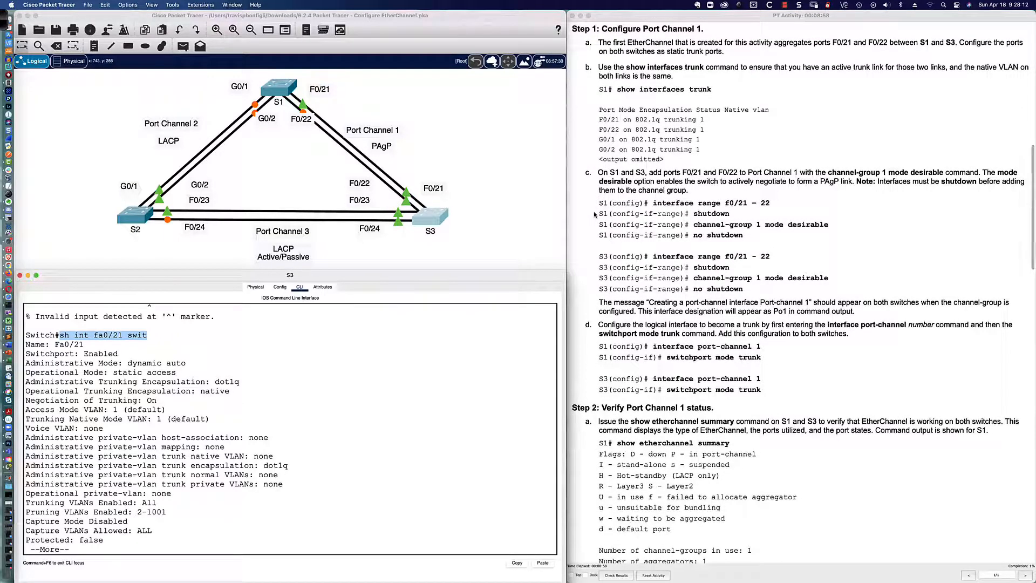
pyautogui.click(276, 86)
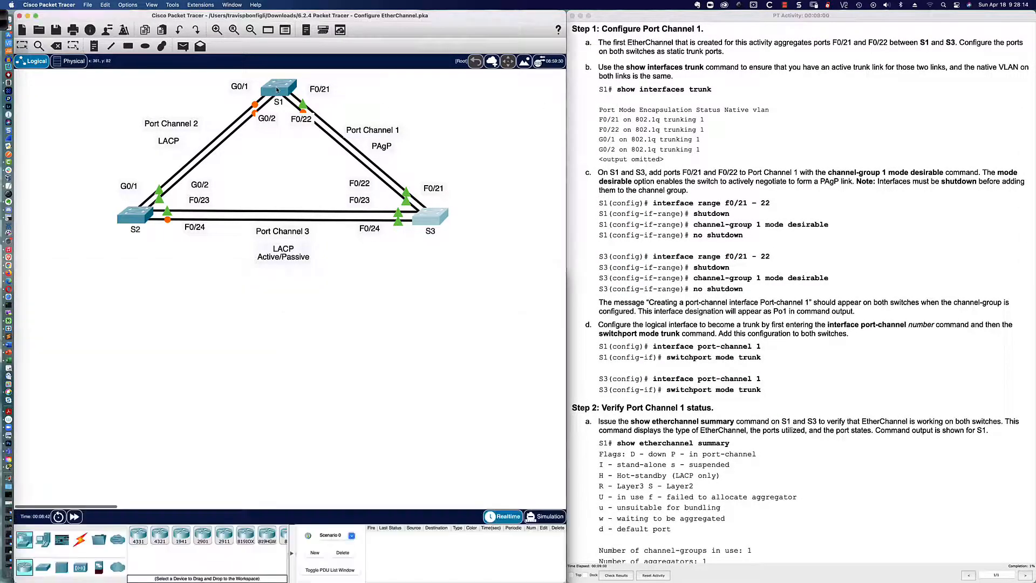
pyautogui.press('Return')
pyautogui.press('Return')
pyautogui.press('Return')
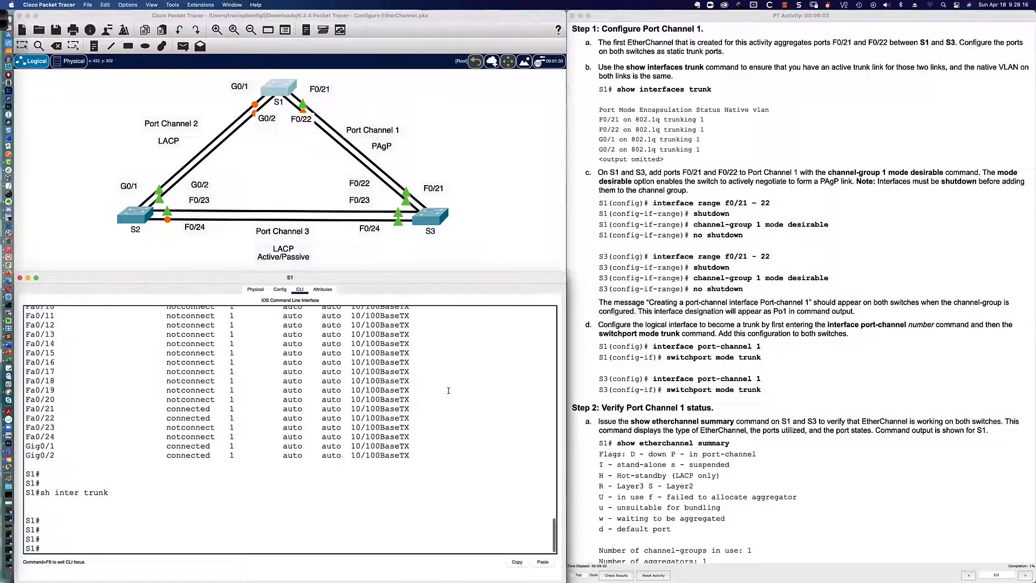
pyautogui.write('conf t')
pyautogui.press('Return')
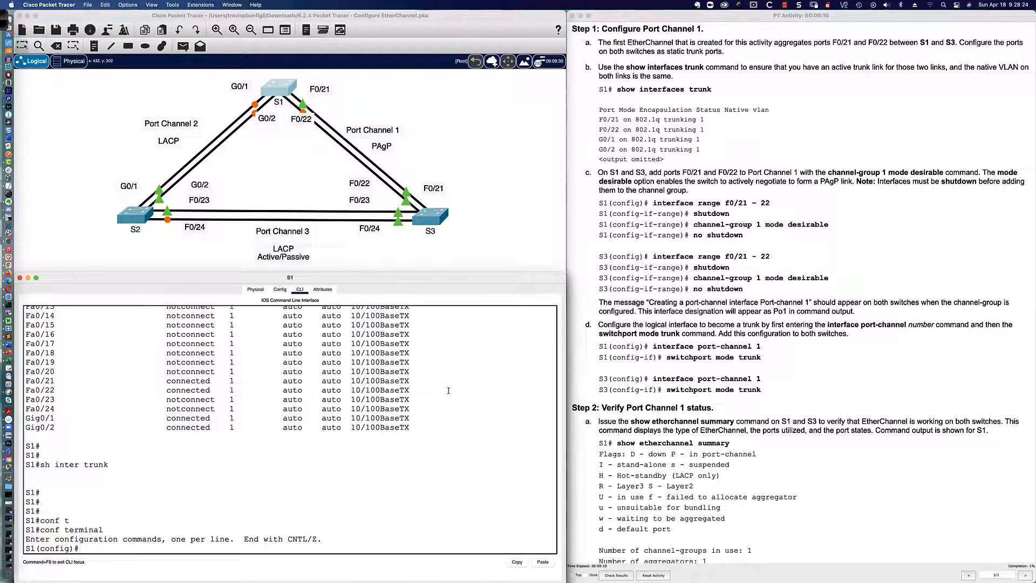
# Show the trunk interfaces on S1 from within global configuration mode
pyautogui.press('Return')
pyautogui.press('Return')
pyautogui.press('Return')
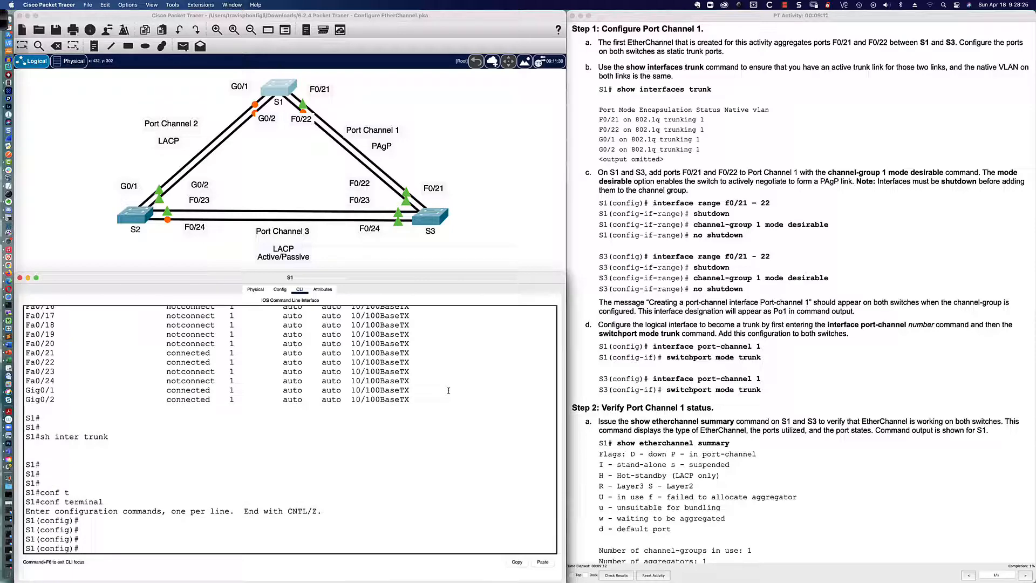
pyautogui.write('do sh int trunk')
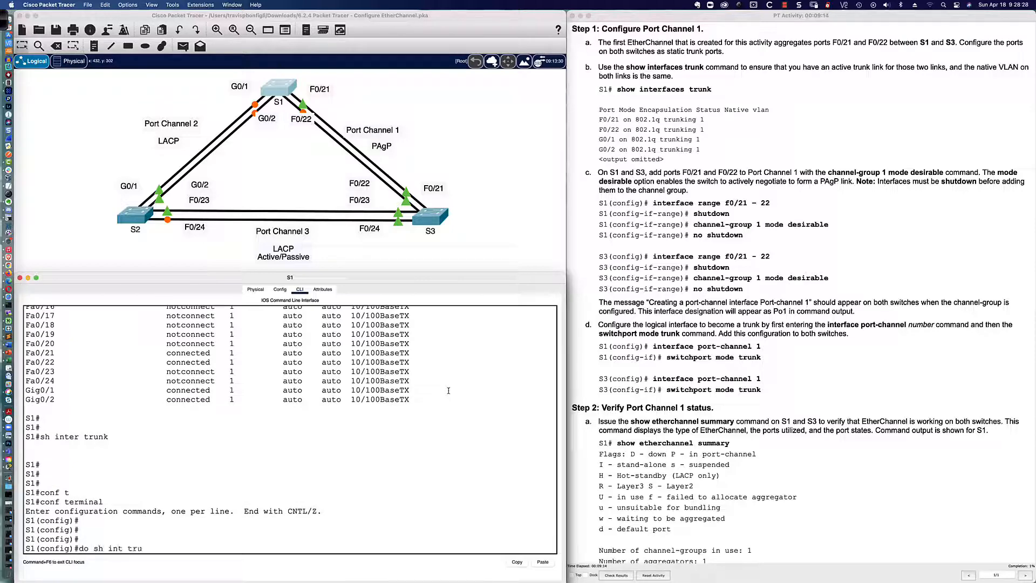
pyautogui.press('Return')
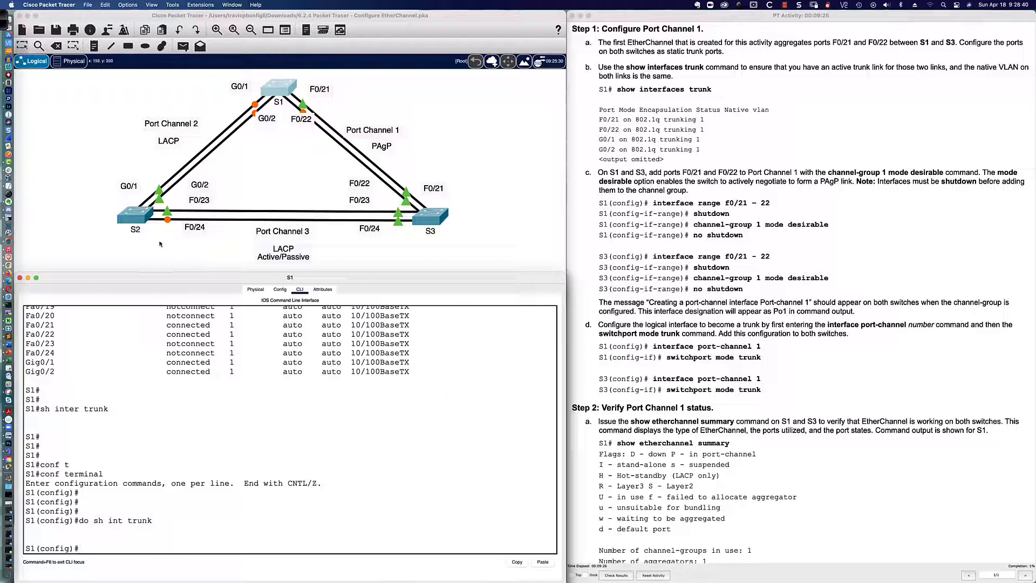
# Review the instructions for static trunk ports, trunk verification, the Port Channel 1 PAgP setup and its status check, then return to S1's command line
pyautogui.scroll(3, 665, 123)
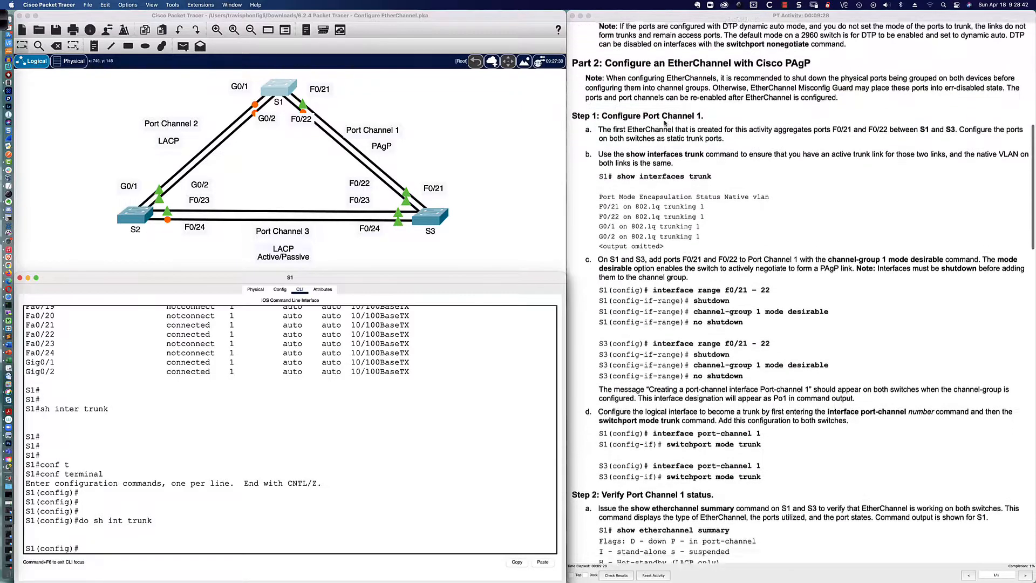
pyautogui.scroll(2, 665, 123)
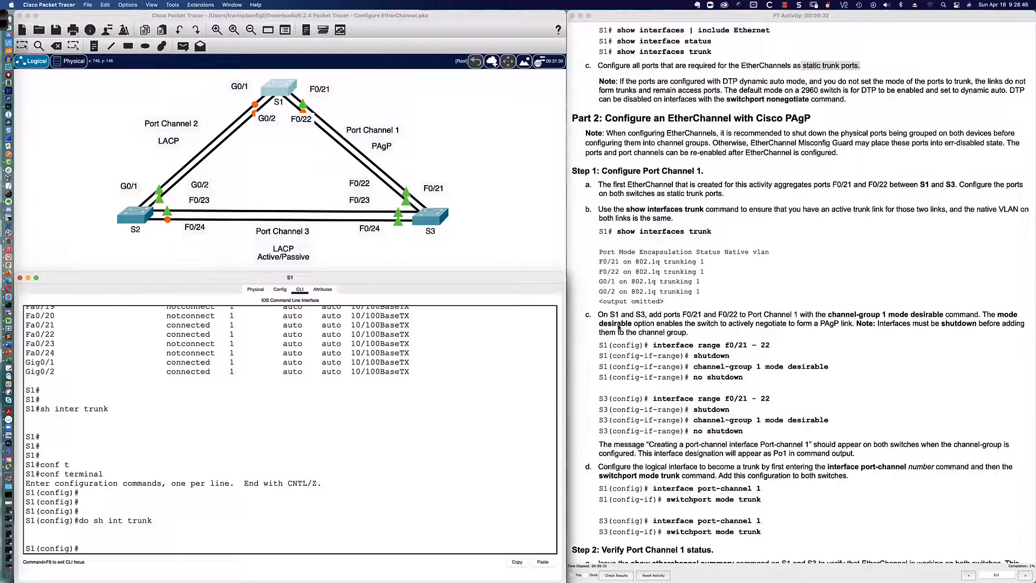
pyautogui.moveTo(599, 317); pyautogui.dragTo(782, 410)
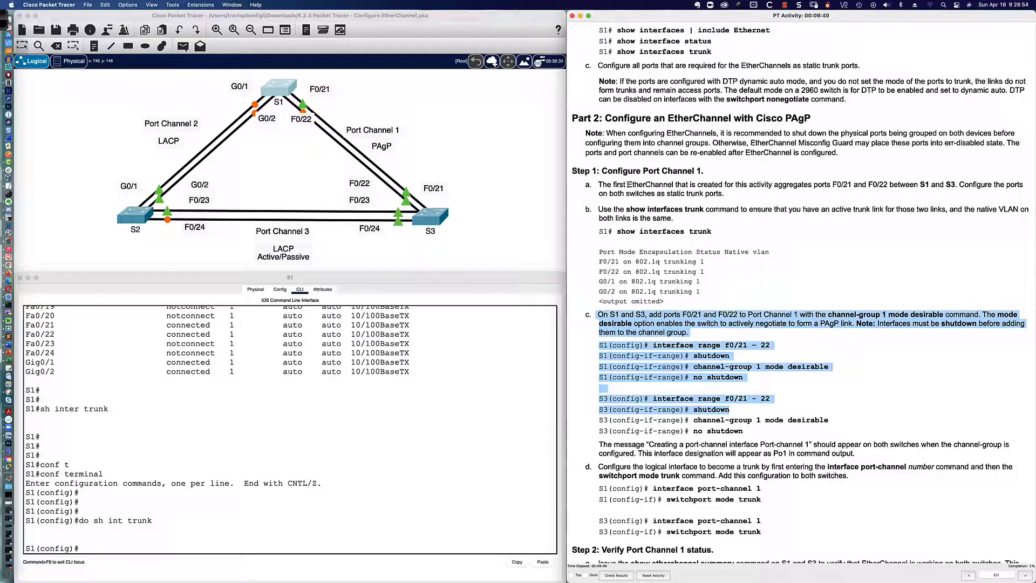
pyautogui.scroll(-2, 627, 184)
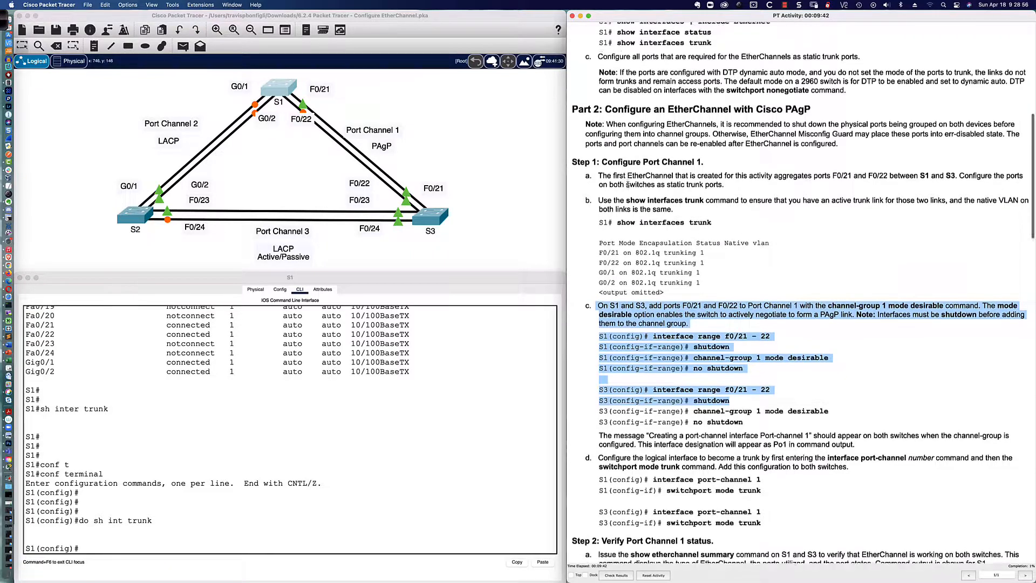
pyautogui.scroll(-8, 628, 185)
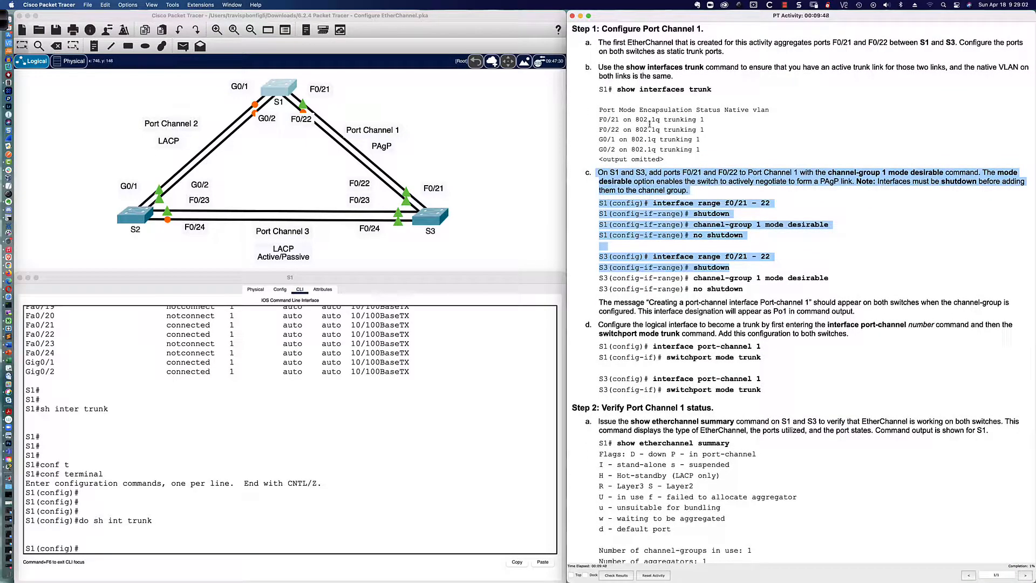
pyautogui.moveTo(619, 90); pyautogui.dragTo(713, 90)
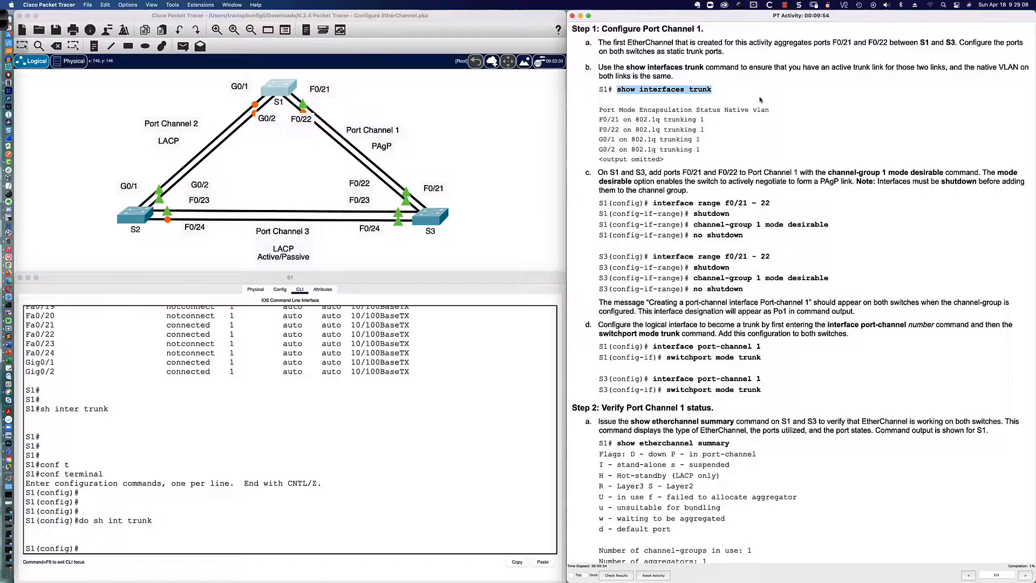
pyautogui.scroll(-5, 761, 100)
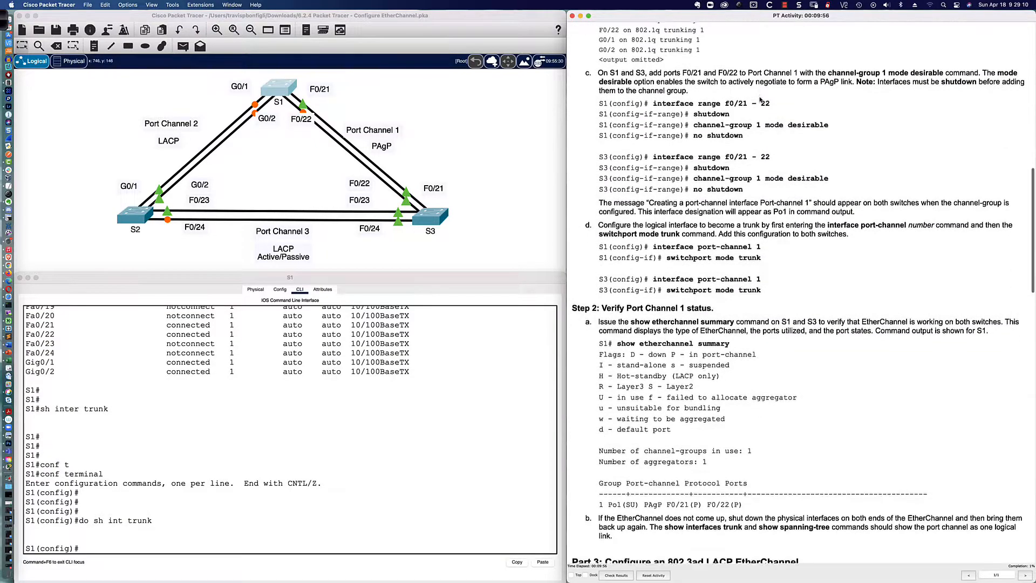
pyautogui.scroll(-1, 760, 100)
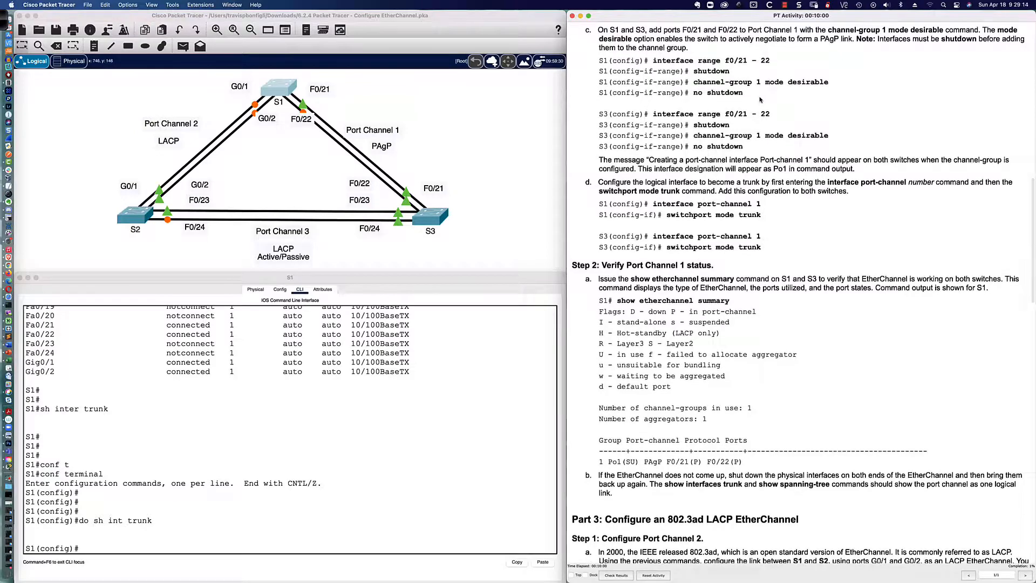
pyautogui.click(433, 402)
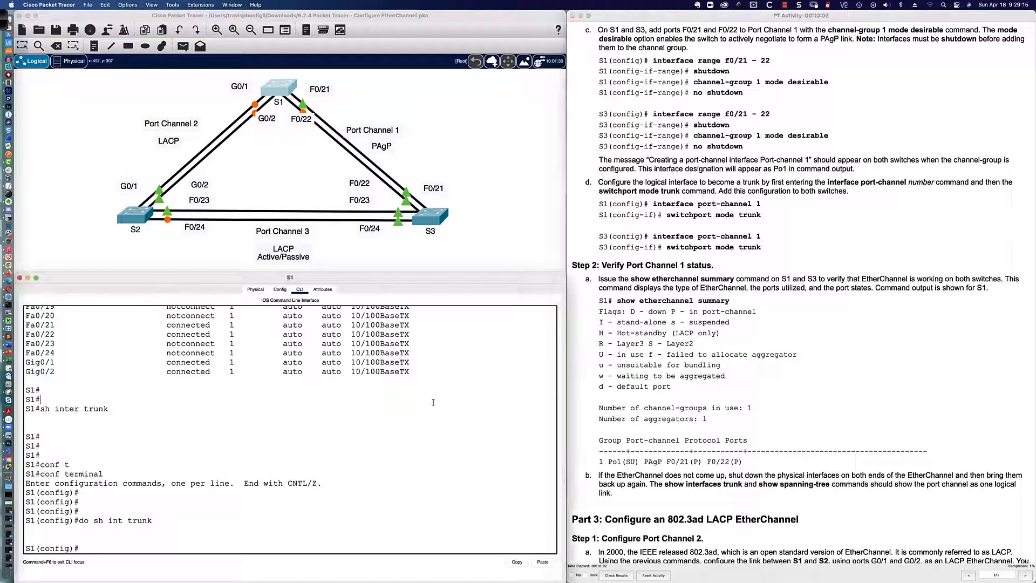
# Select the interface range Fa0/21-22 on S1 and shut both ports down
pyautogui.press('Return')
pyautogui.press('Return')
pyautogui.press('Return')
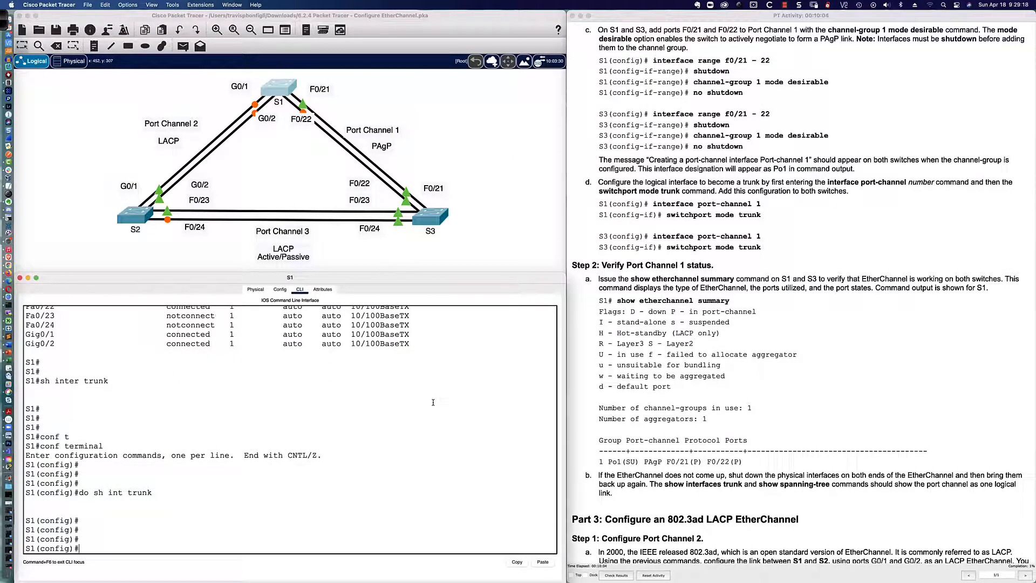
pyautogui.write('int ra fa0/')
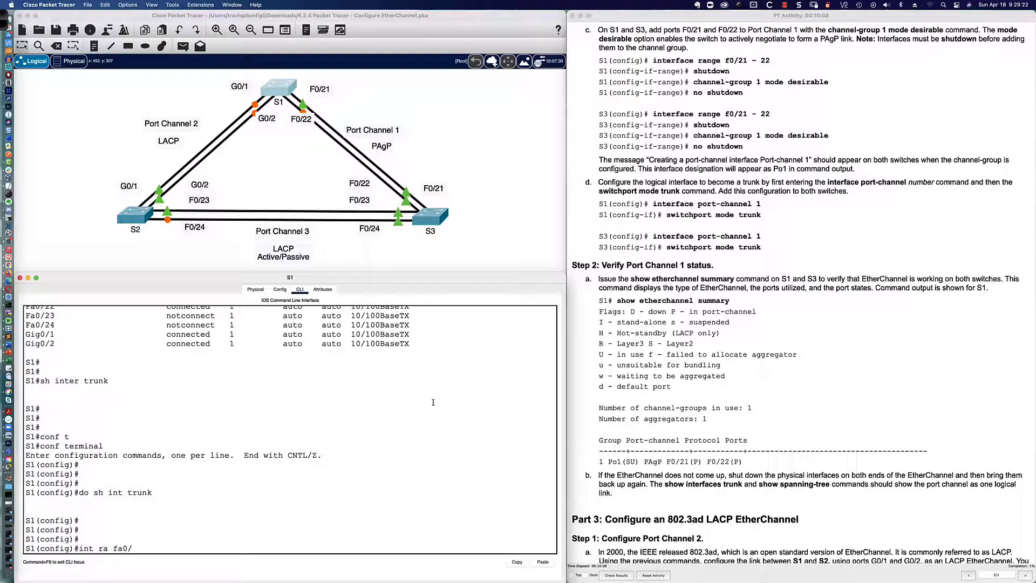
pyautogui.write('11-22')
pyautogui.press('Return')
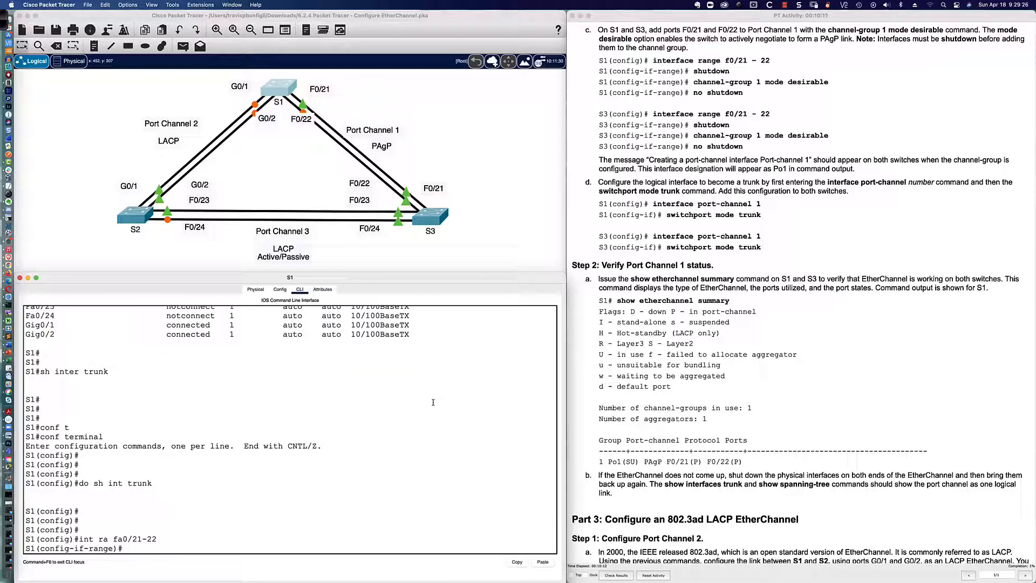
pyautogui.write('shut')
pyautogui.press('Tab')
pyautogui.press('Return')
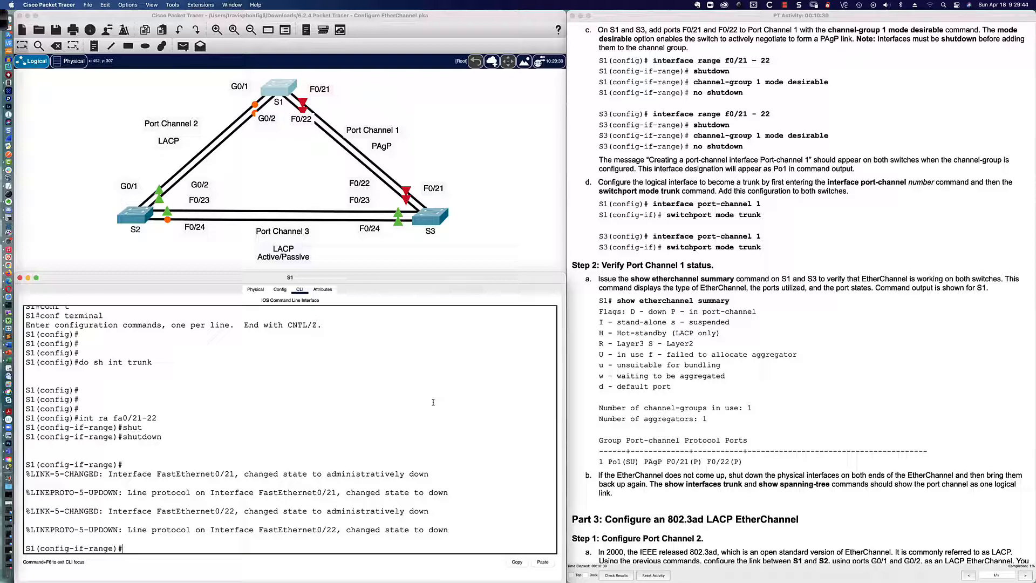
pyautogui.press('Return')
pyautogui.press('Return')
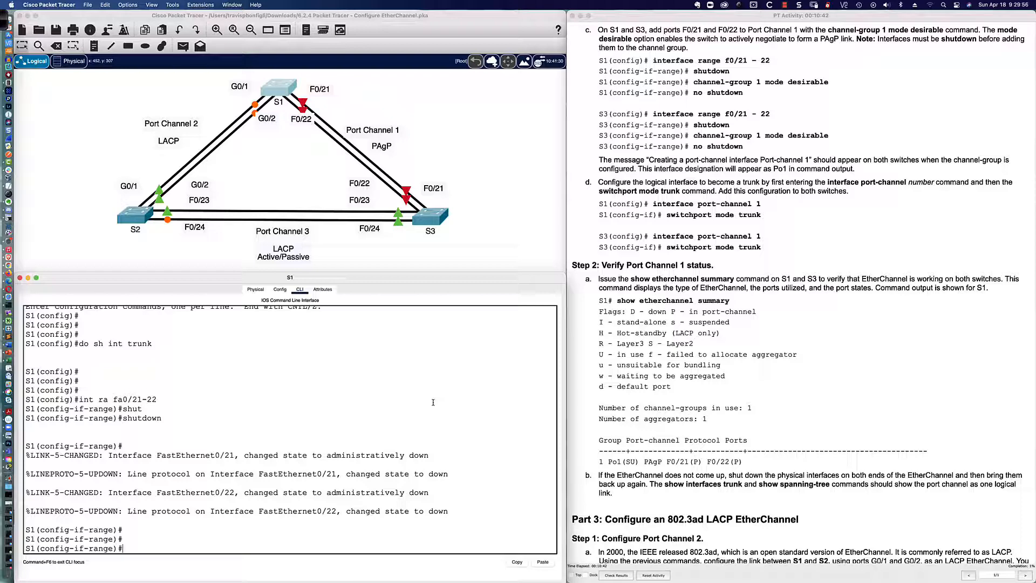
# Begin the channel-group 1 mode command for S1's Fa0/21-22 range, listing the available modes and examining the "on" option
pyautogui.write('channe')
pyautogui.press('Tab')
pyautogui.press('Tab')
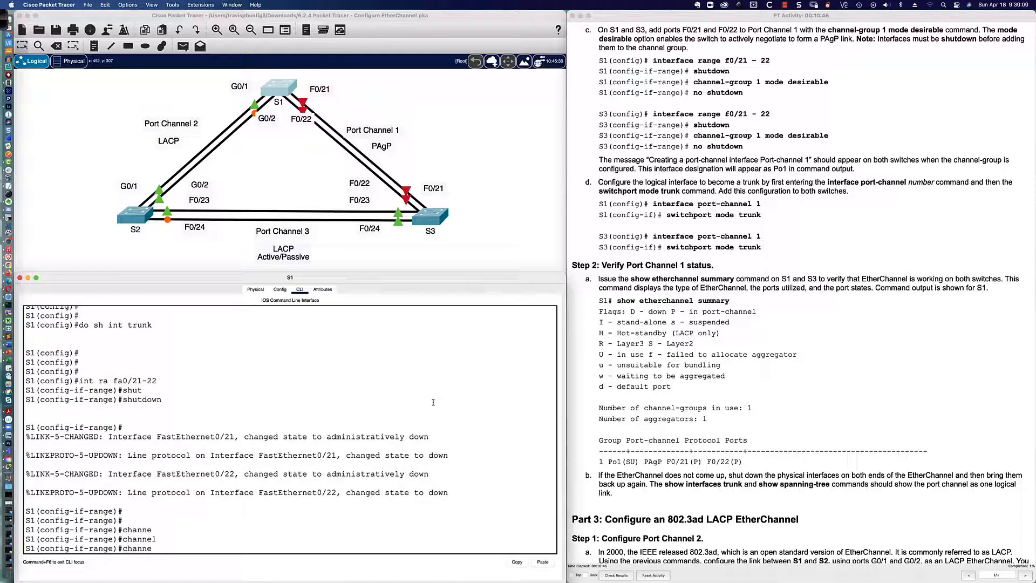
pyautogui.press('BackSpace')
pyautogui.press('BackSpace')
pyautogui.press('BackSpace')
pyautogui.press('BackSpace')
pyautogui.press('BackSpace')
pyautogui.press('BackSpace')
pyautogui.press('BackSpace')
pyautogui.write('channel-g')
pyautogui.press('Tab')
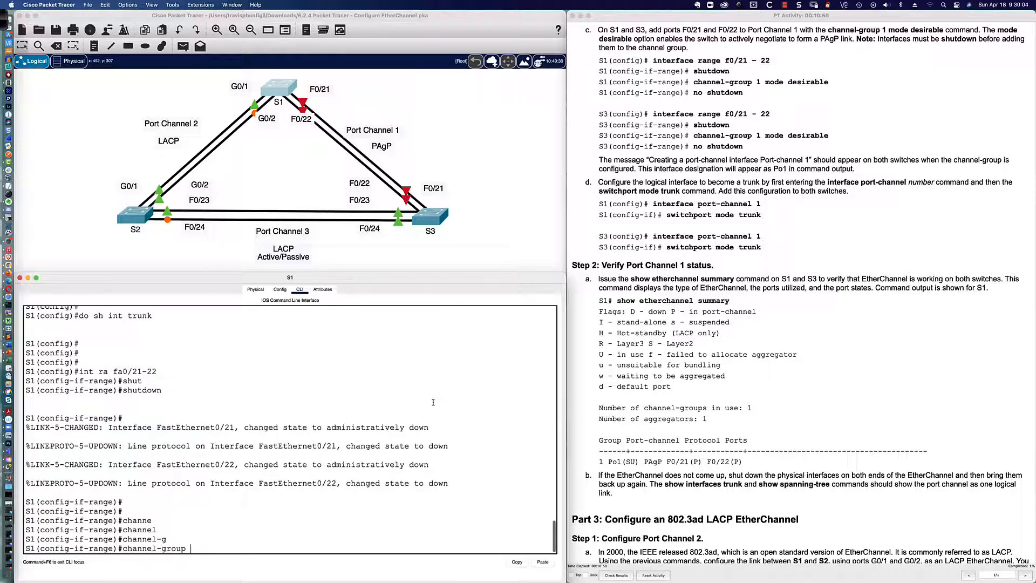
pyautogui.write('1 mode des')
pyautogui.press('Tab')
pyautogui.press('BackSpace')
pyautogui.press('BackSpace')
pyautogui.press('BackSpace')
pyautogui.press('BackSpace')
pyautogui.press('BackSpace')
pyautogui.press('BackSpace')
pyautogui.press('BackSpace')
pyautogui.press('BackSpace')
pyautogui.press('BackSpace')
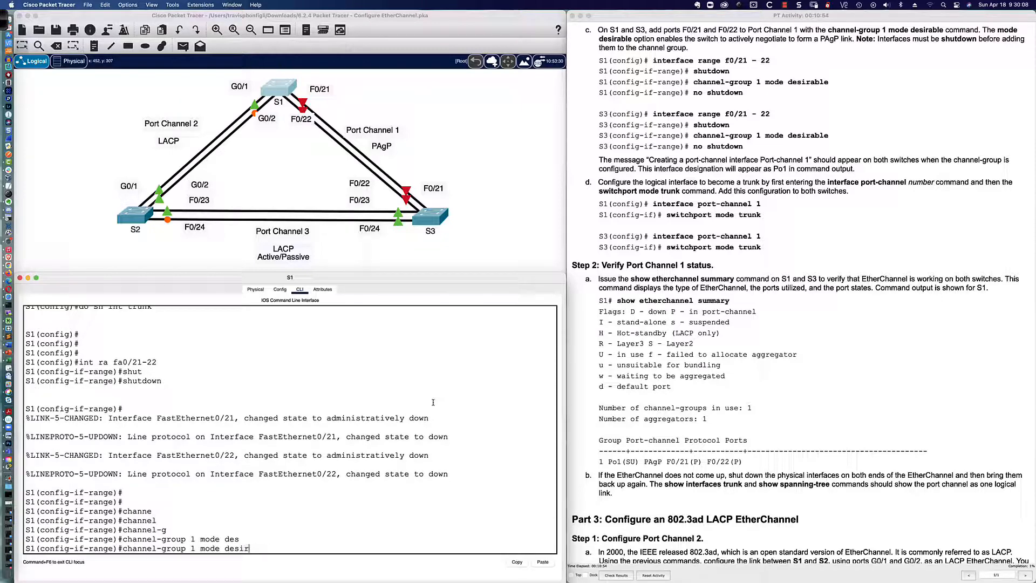
pyautogui.write('?')
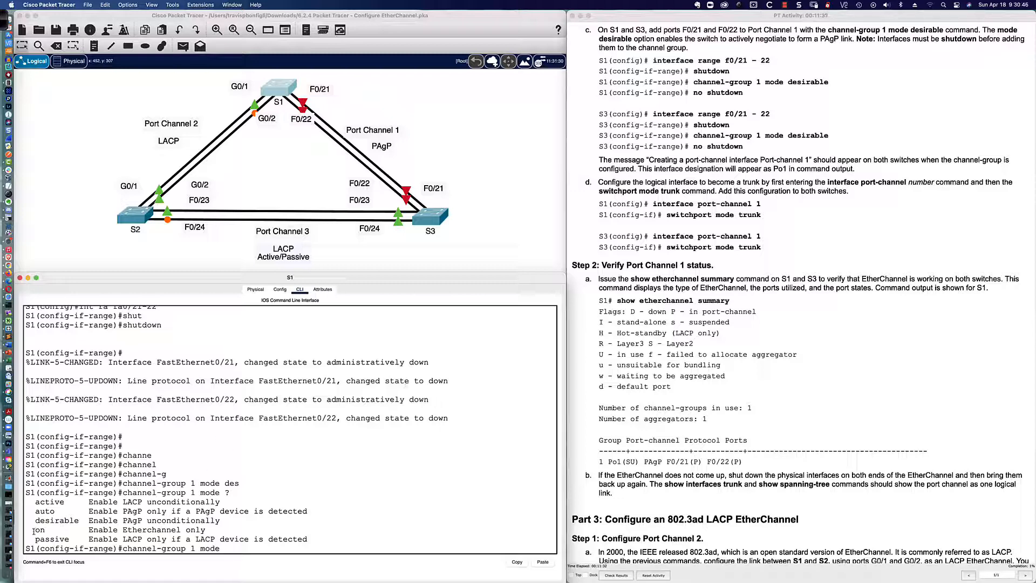
pyautogui.moveTo(33, 531); pyautogui.dragTo(210, 532)
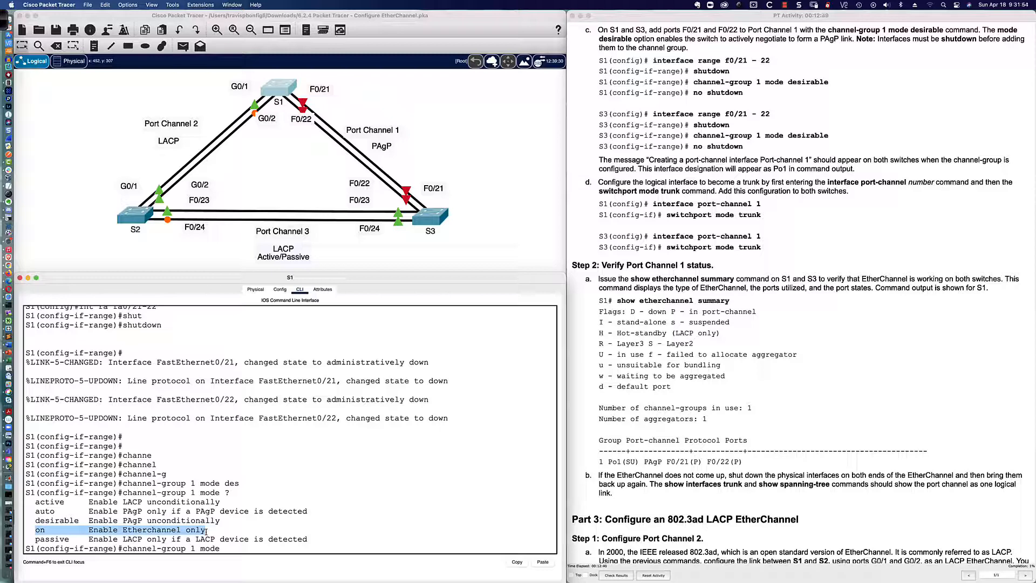
pyautogui.click(244, 548)
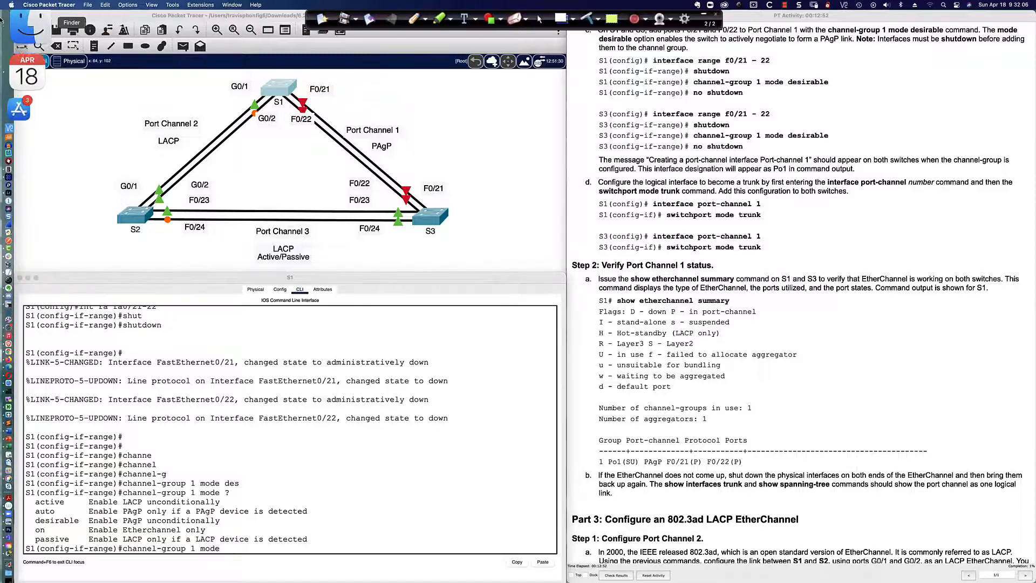
pyautogui.hotkey('ctrl', 'shift', 'p')
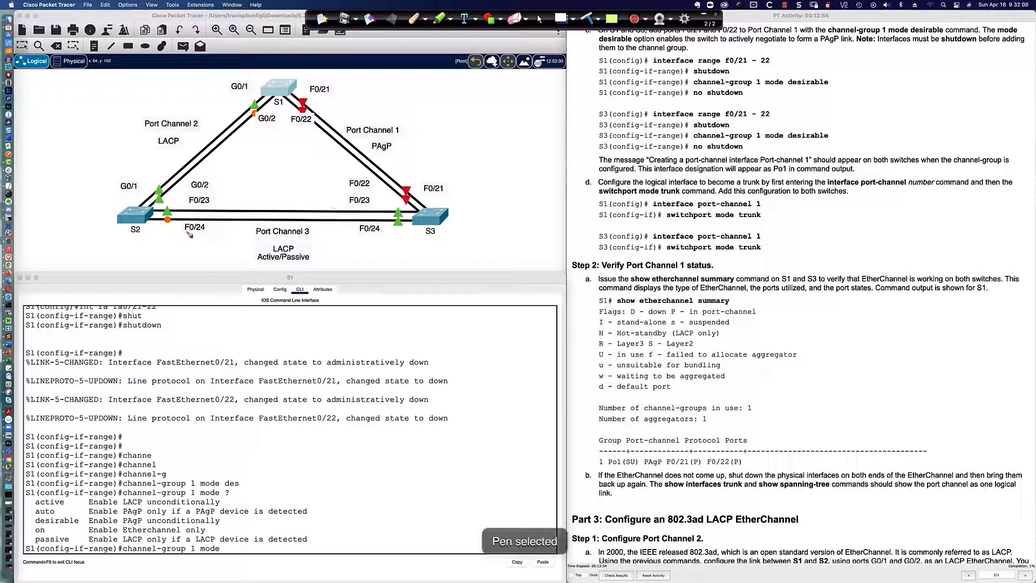
pyautogui.moveTo(144, 224); pyautogui.dragTo(418, 227)
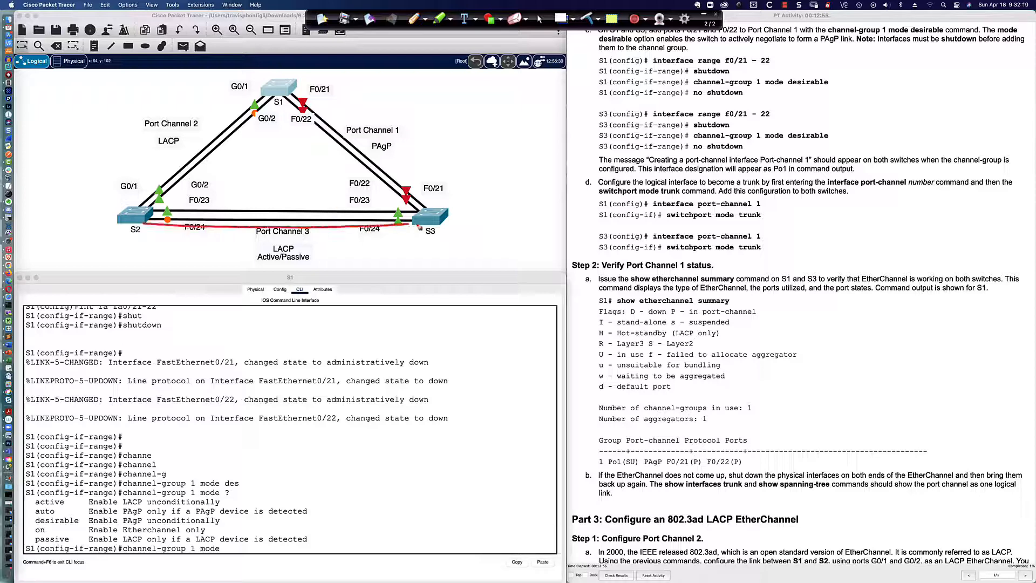
pyautogui.moveTo(137, 224)
pyautogui.mouseDown()
pyautogui.moveTo(140, 241)
pyautogui.moveTo(433, 234)
pyautogui.moveTo(295, 230)
pyautogui.moveTo(298, 248)
pyautogui.moveTo(296, 224)
pyautogui.moveTo(262, 216)
pyautogui.moveTo(271, 225)
pyautogui.moveTo(273, 205)
pyautogui.moveTo(264, 207)
pyautogui.moveTo(268, 224)
pyautogui.mouseUp()
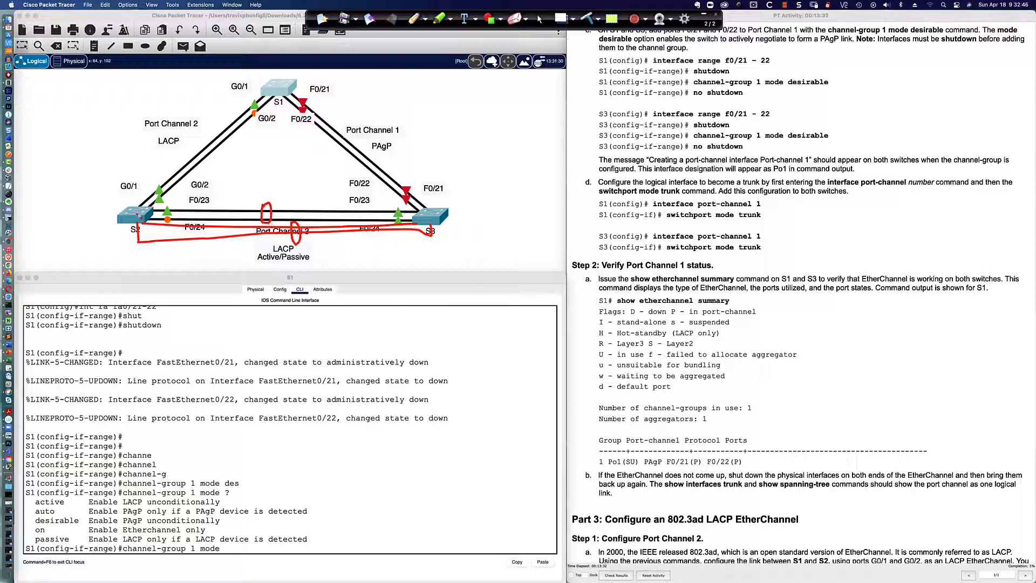
pyautogui.moveTo(260, 187); pyautogui.dragTo(269, 192)
pyautogui.moveTo(303, 238); pyautogui.dragTo(304, 244)
pyautogui.moveTo(195, 138)
pyautogui.mouseDown()
pyautogui.moveTo(213, 161)
pyautogui.moveTo(202, 135)
pyautogui.moveTo(180, 155)
pyautogui.moveTo(192, 141)
pyautogui.mouseUp()
pyautogui.moveTo(139, 192); pyautogui.dragTo(137, 211)
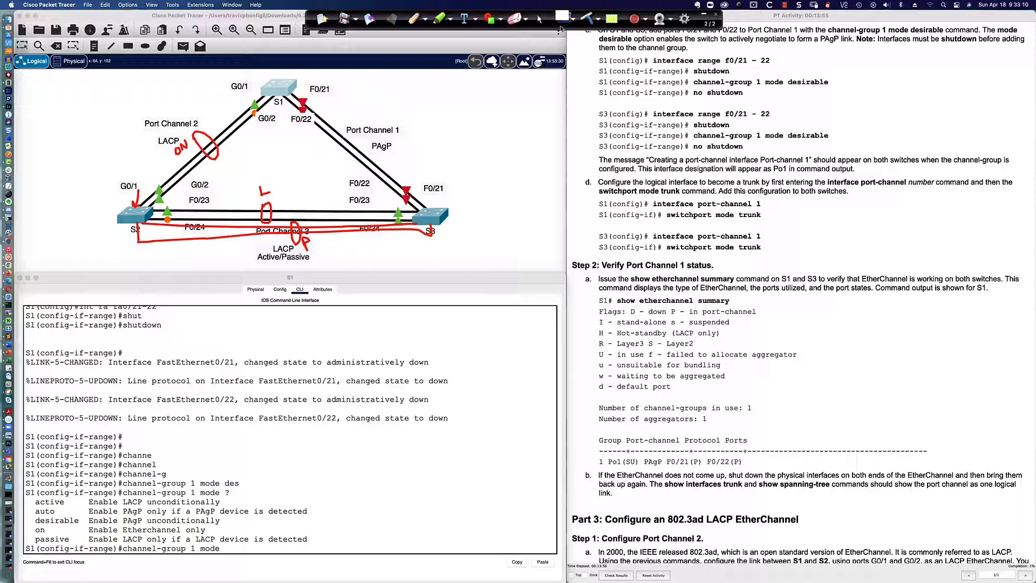
pyautogui.press('Delete')
pyautogui.click(540, 18)
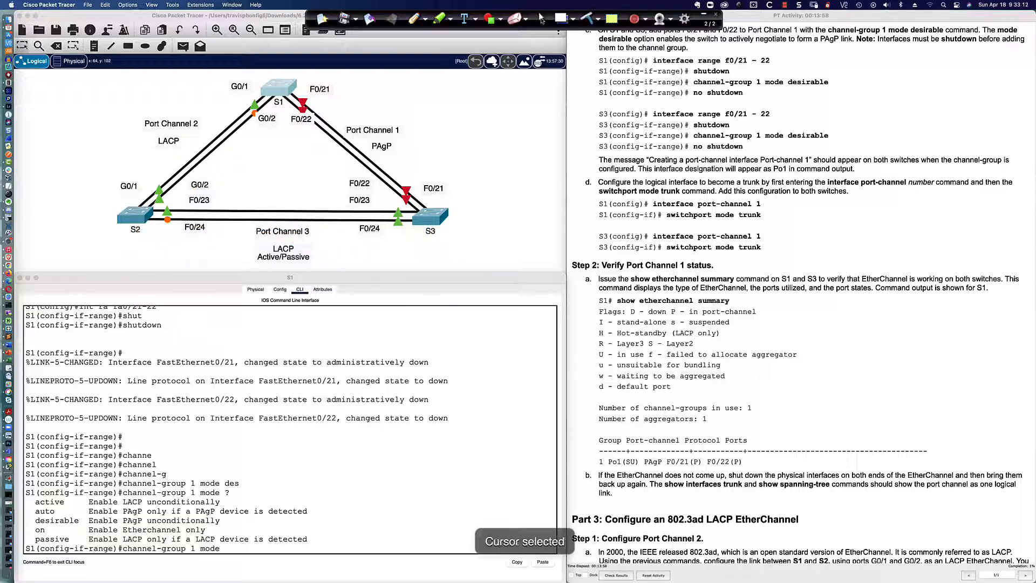
# Finish adding S1's Fa0/21-22 to channel group 1 with mode desirable, and re-enable both ports
pyautogui.click(270, 559)
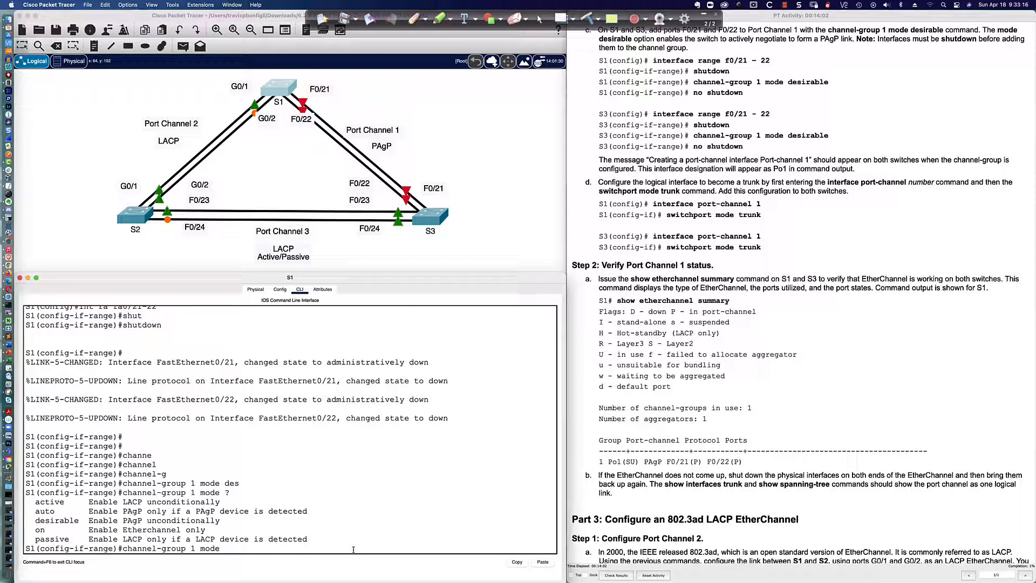
pyautogui.write('des')
pyautogui.press('Tab')
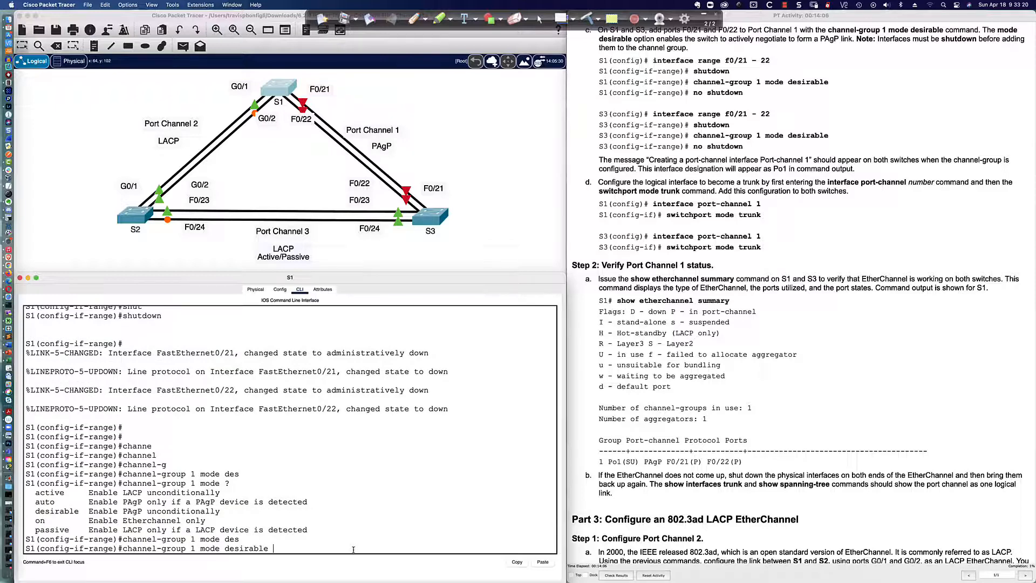
pyautogui.press('Return')
pyautogui.write('no shut')
pyautogui.press('Return')
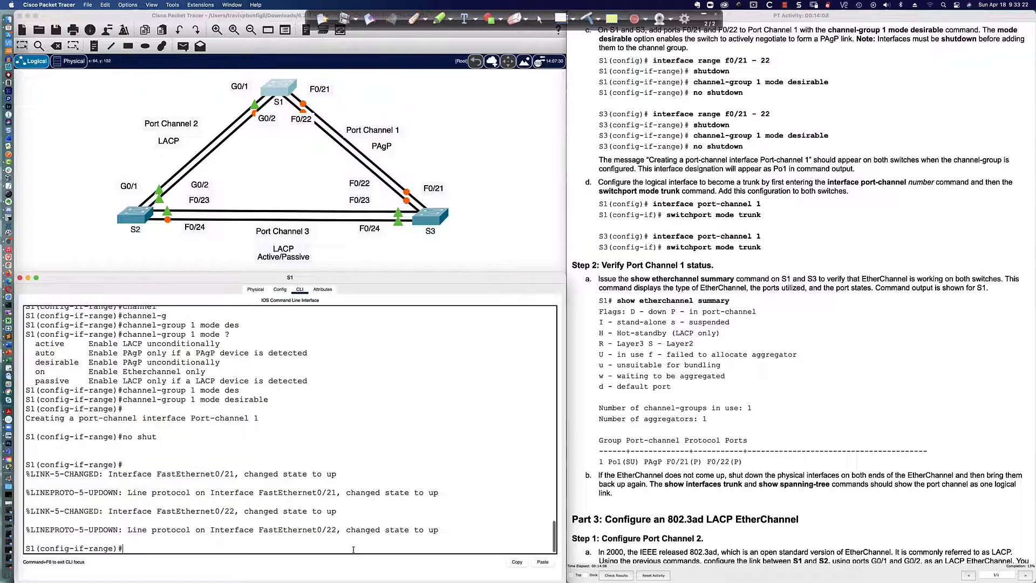
pyautogui.press('Return')
pyautogui.press('Return')
pyautogui.press('Return')
pyautogui.press('Return')
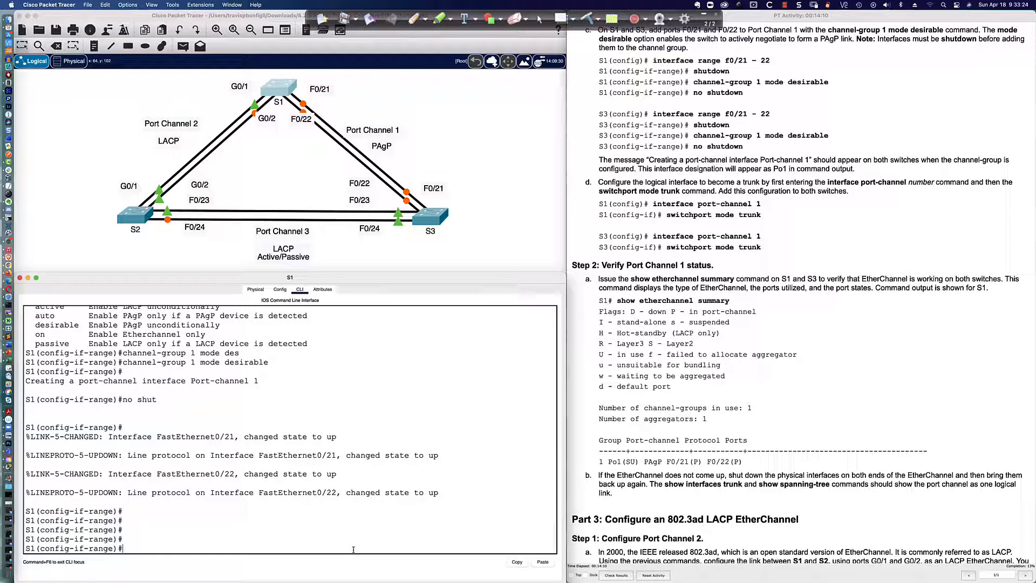
# Display S1's running configuration from interface range mode and page through it, checking the Port-channel1 interface entry
pyautogui.write('do sh run')
pyautogui.press('Return')
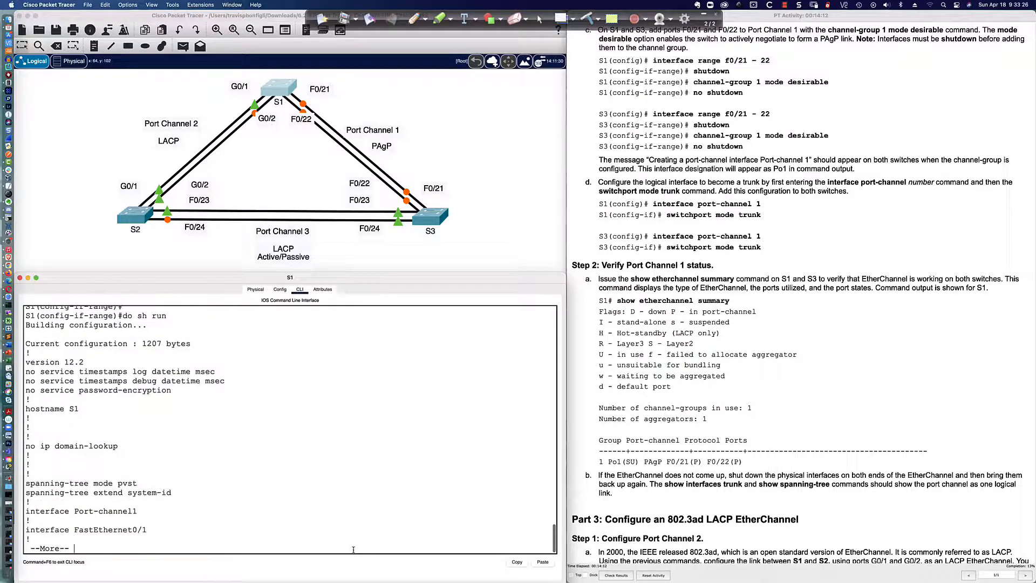
pyautogui.press('Return')
pyautogui.press('Return')
pyautogui.press('Return')
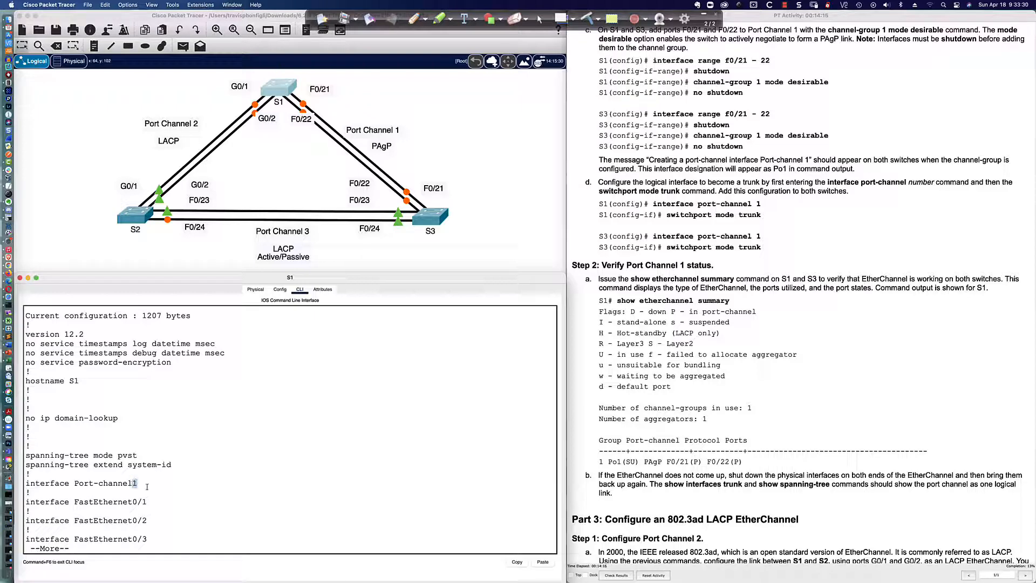
pyautogui.moveTo(133, 484); pyautogui.dragTo(149, 488)
pyautogui.click(143, 485)
pyautogui.press('space')
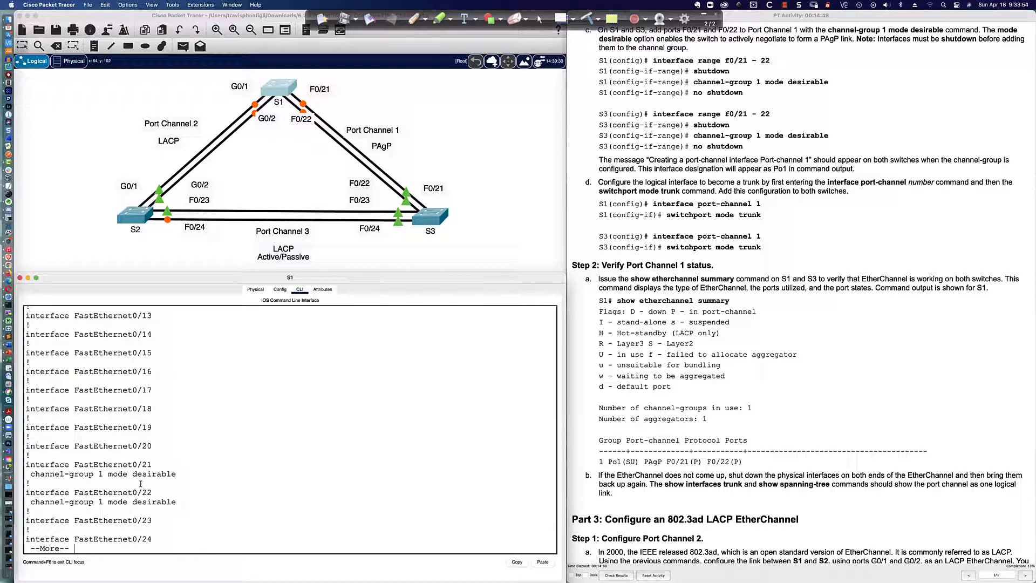
# Examine the channel-group lines under Fa0/21 and Fa0/22 in S1's running configuration and compare them with the Port-channel1 entry
pyautogui.moveTo(26, 455); pyautogui.dragTo(185, 504)
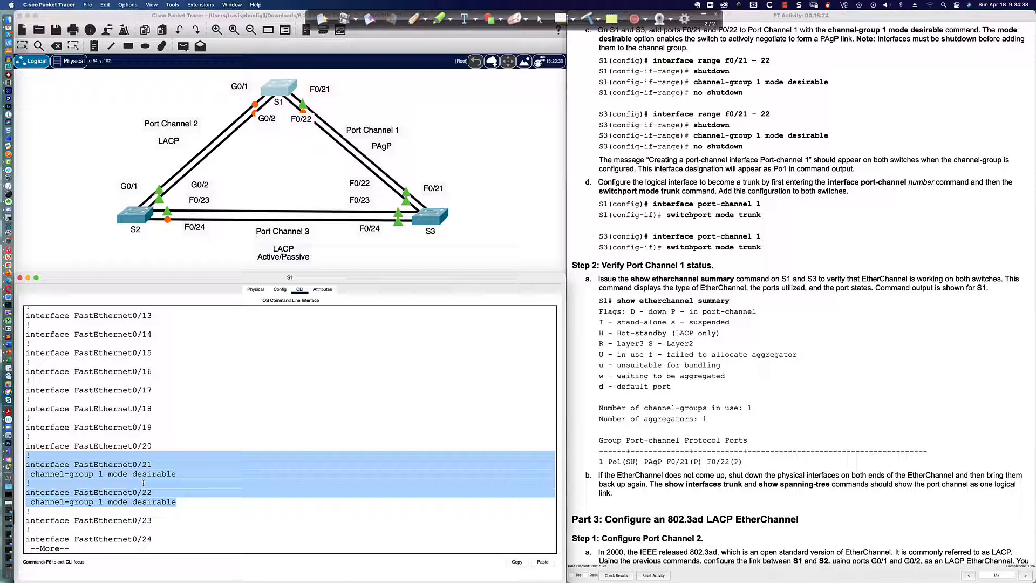
pyautogui.scroll(8, 144, 483)
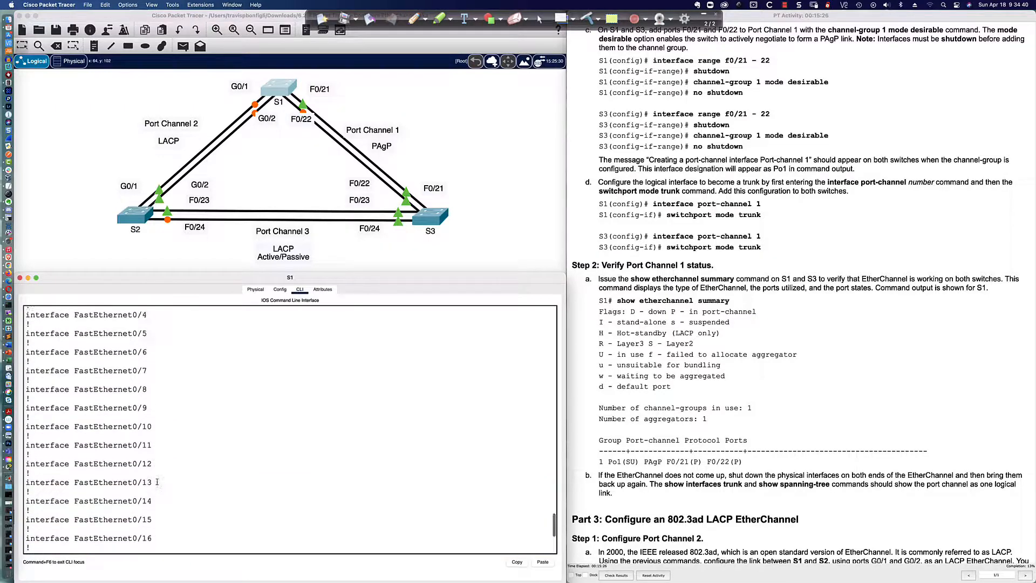
pyautogui.scroll(3, 157, 481)
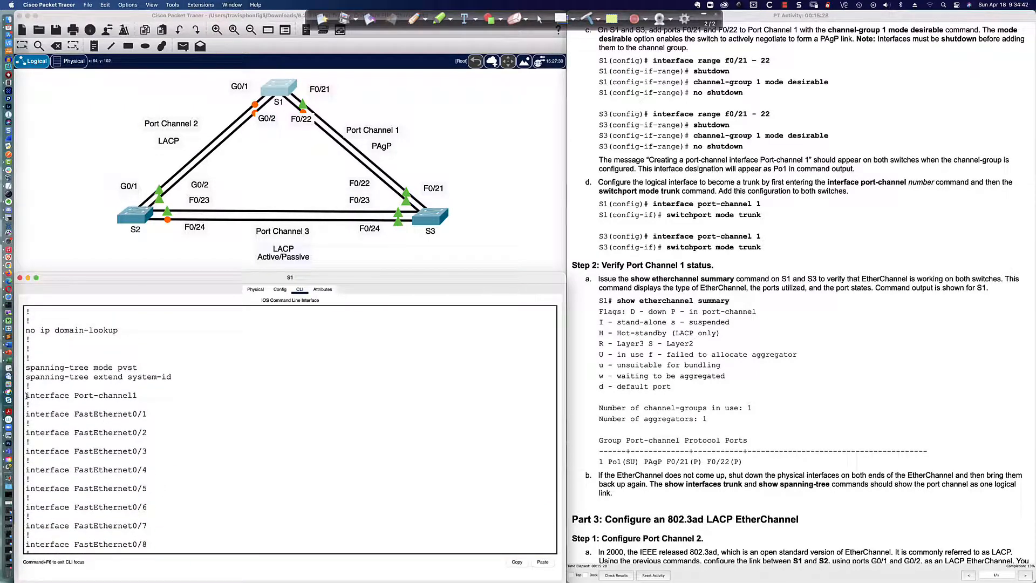
pyautogui.moveTo(26, 395); pyautogui.dragTo(139, 395)
pyautogui.click(139, 396)
pyautogui.scroll(-10, 244, 447)
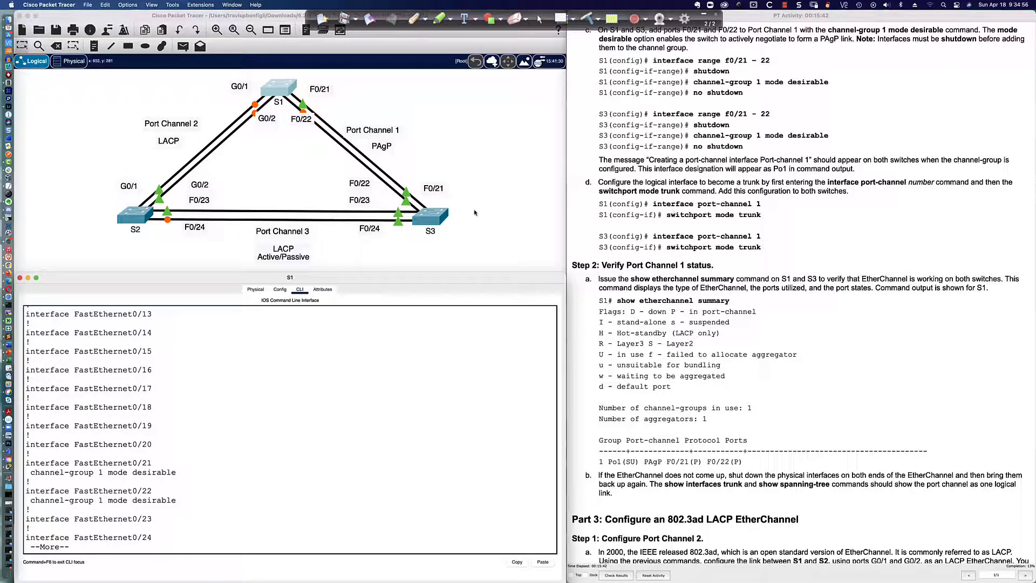
# Open S3's command line, enter global configuration mode and set the hostname to S3
pyautogui.click(432, 217)
pyautogui.press('space')
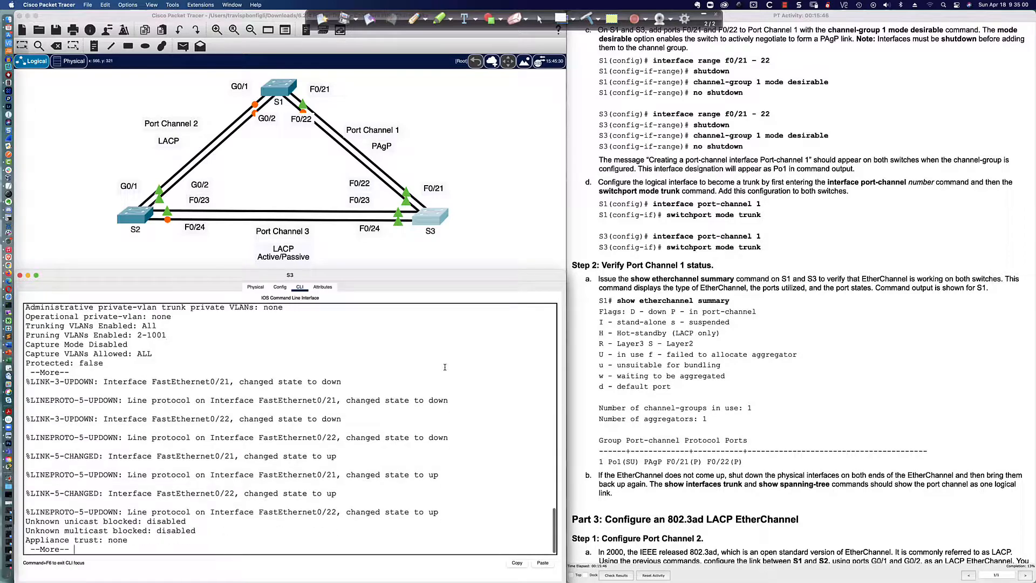
pyautogui.write('conf')
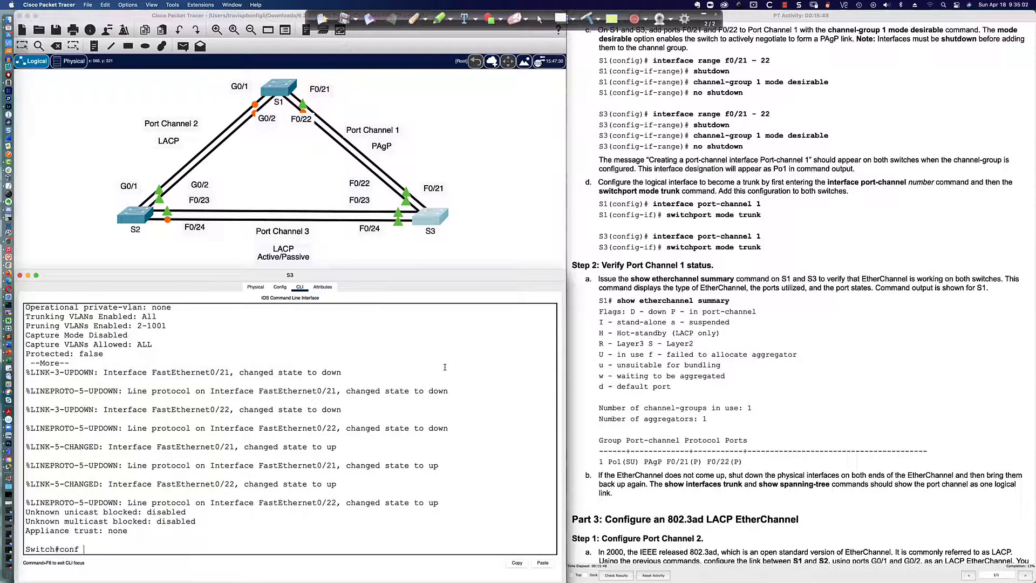
pyautogui.write(' t')
pyautogui.press('Return')
pyautogui.write('host')
pyautogui.press('Tab')
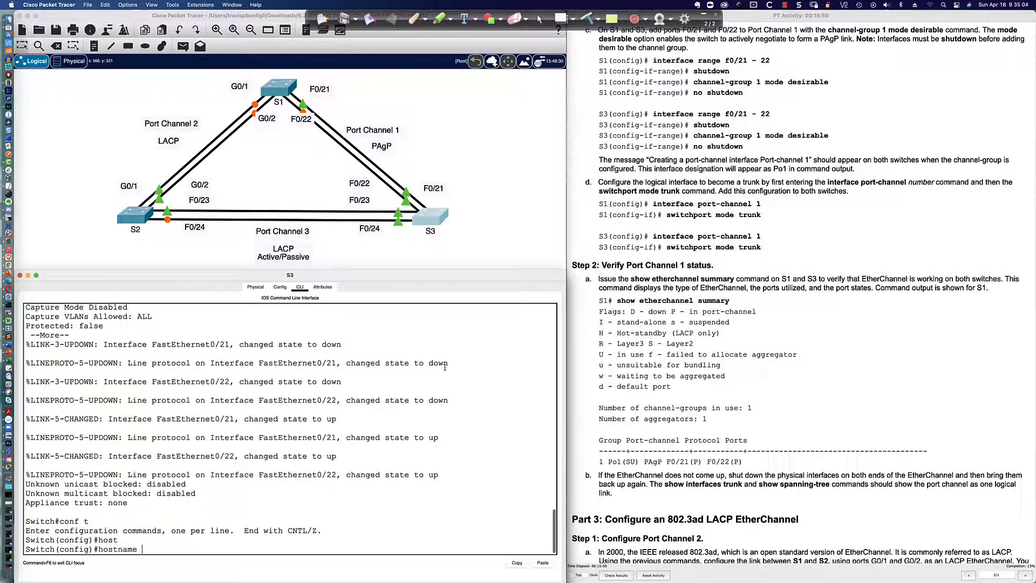
pyautogui.write('S')
pyautogui.write('3')
pyautogui.press('Return')
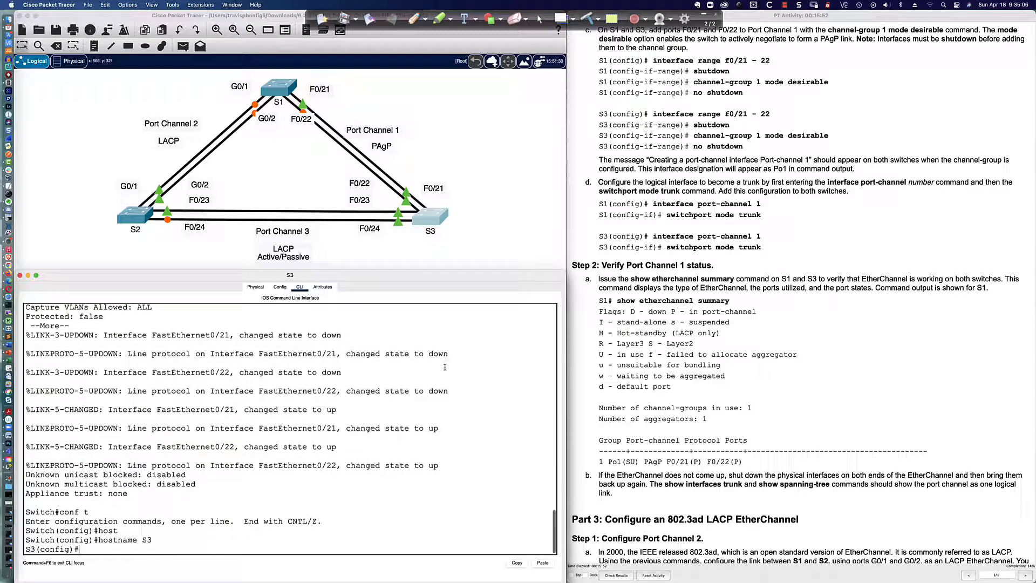
# Disable IP domain lookup on S3 and turn on synchronous logging for console line 0
pyautogui.write('no ip domain-look')
pyautogui.press('Return')
pyautogui.write('lien con')
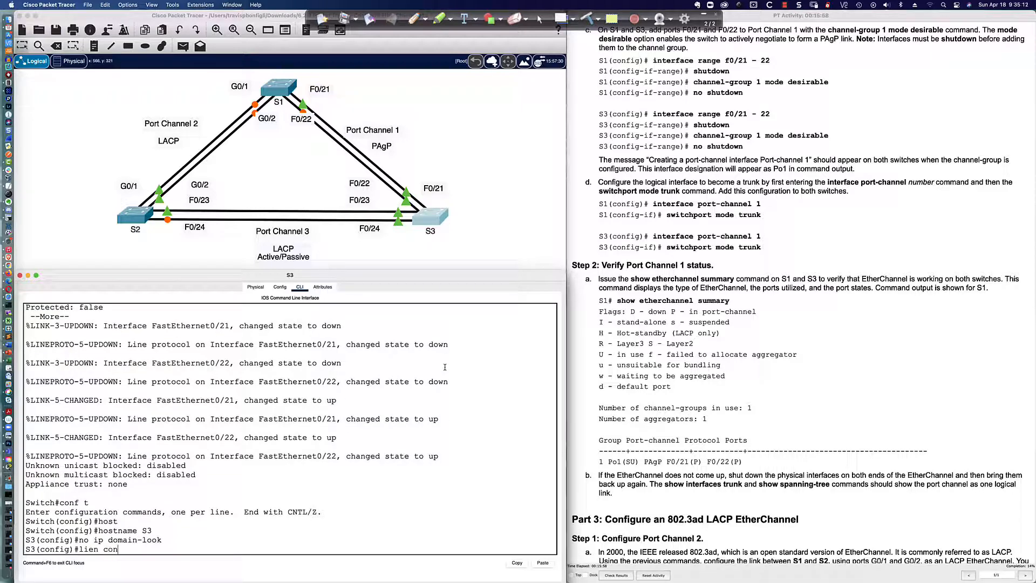
pyautogui.press('BackSpace')
pyautogui.press('BackSpace')
pyautogui.press('BackSpace')
pyautogui.press('BackSpace')
pyautogui.press('BackSpace')
pyautogui.press('BackSpace')
pyautogui.write('ne con 0')
pyautogui.press('Return')
pyautogui.write('logg sync')
pyautogui.press('Return')
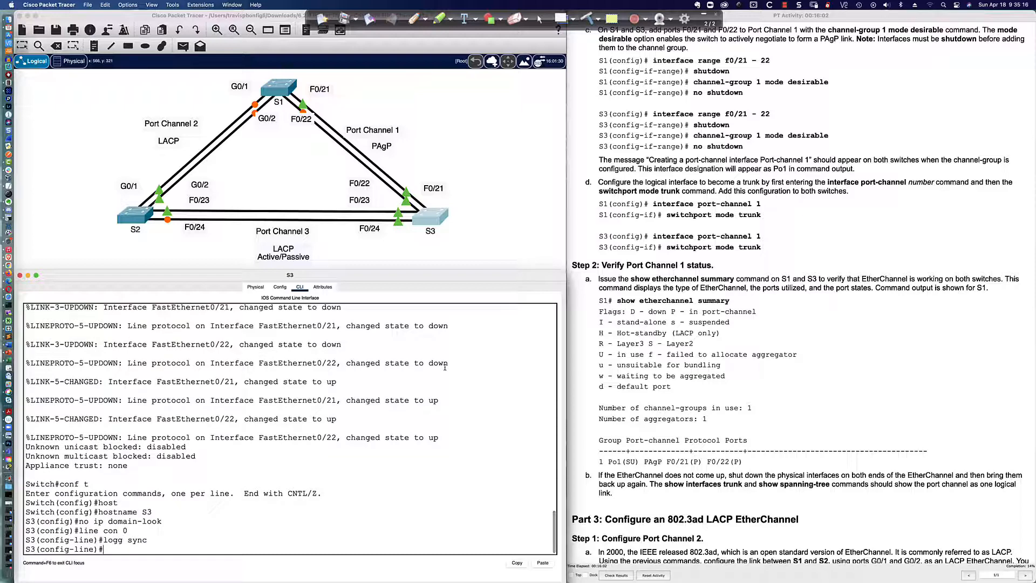
# Select the interface range Fa0/21-22 on S3 and shut both ports down
pyautogui.write('int ra fa0/21-22')
pyautogui.press('Return')
pyautogui.write('shut')
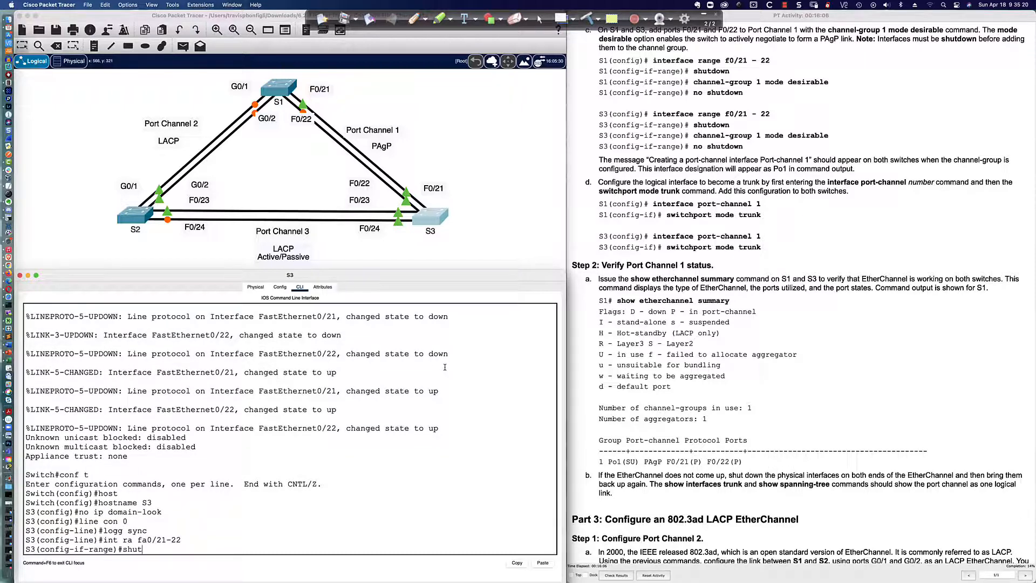
pyautogui.press('Return')
pyautogui.press('Return')
pyautogui.press('Return')
pyautogui.press('Return')
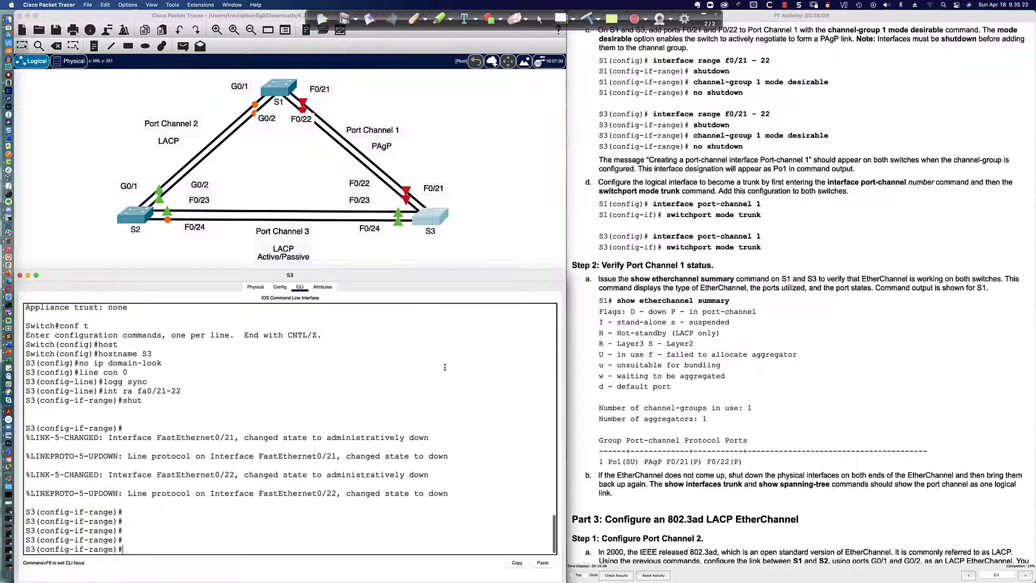
# Add S3's selected ports Fa0/21-22 to channel group 1 in desirable mode and bring them up with no shutdown
pyautogui.write('channel-group 1 mode des')
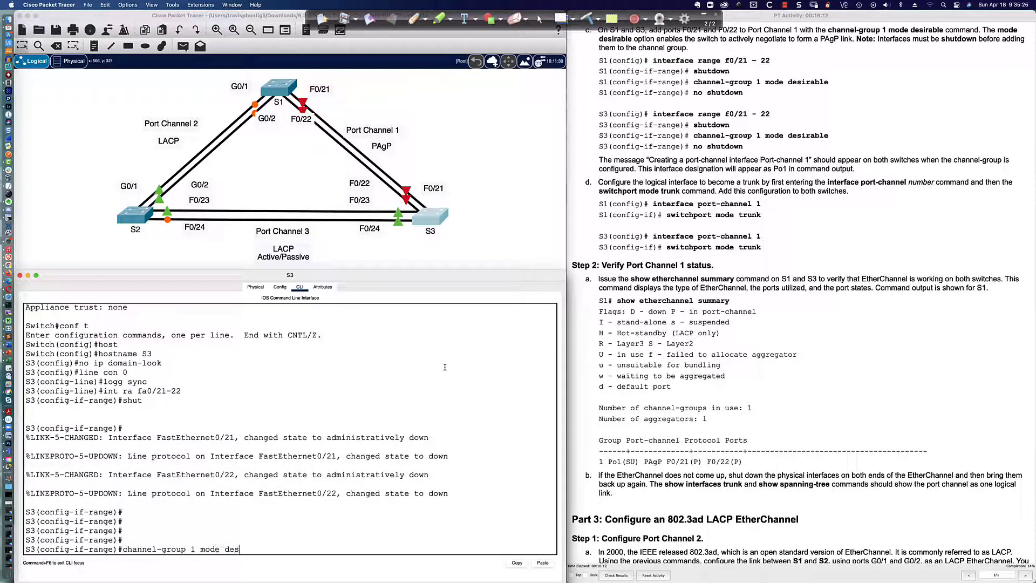
pyautogui.press('Tab')
pyautogui.press('Return')
pyautogui.write('no shut')
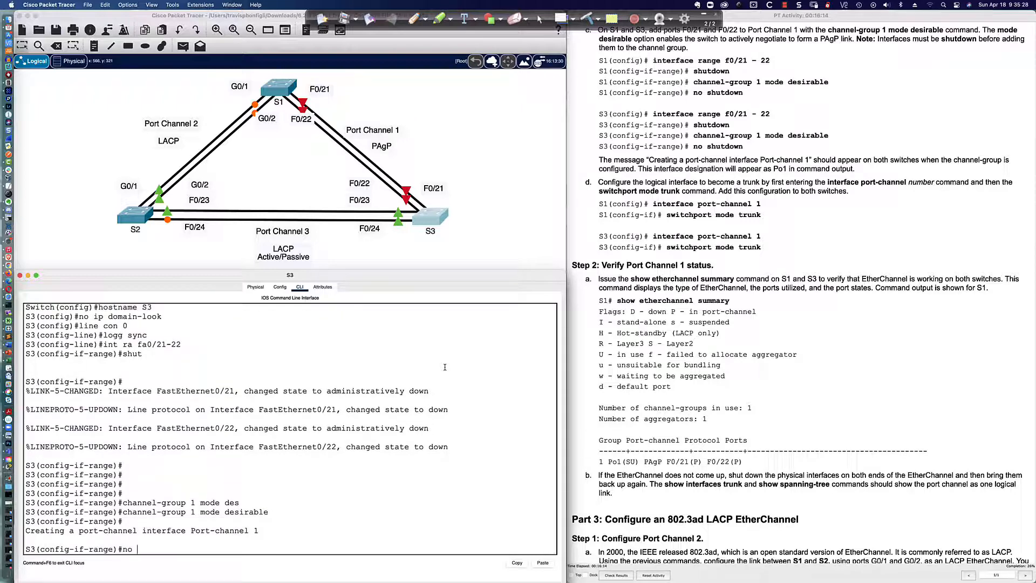
pyautogui.press('Return')
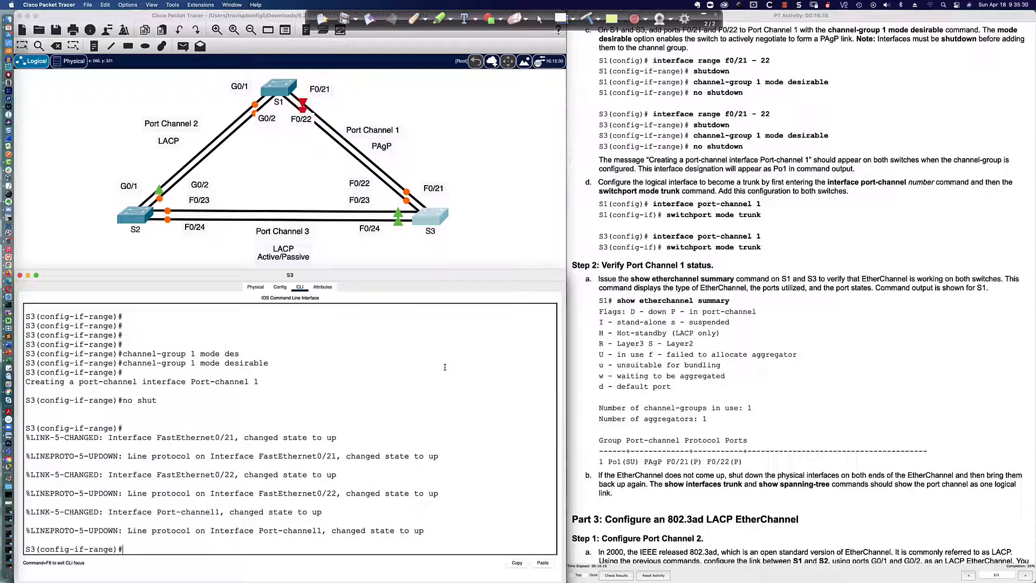
pyautogui.press('Return')
pyautogui.press('Return')
pyautogui.press('Return')
pyautogui.press('Return')
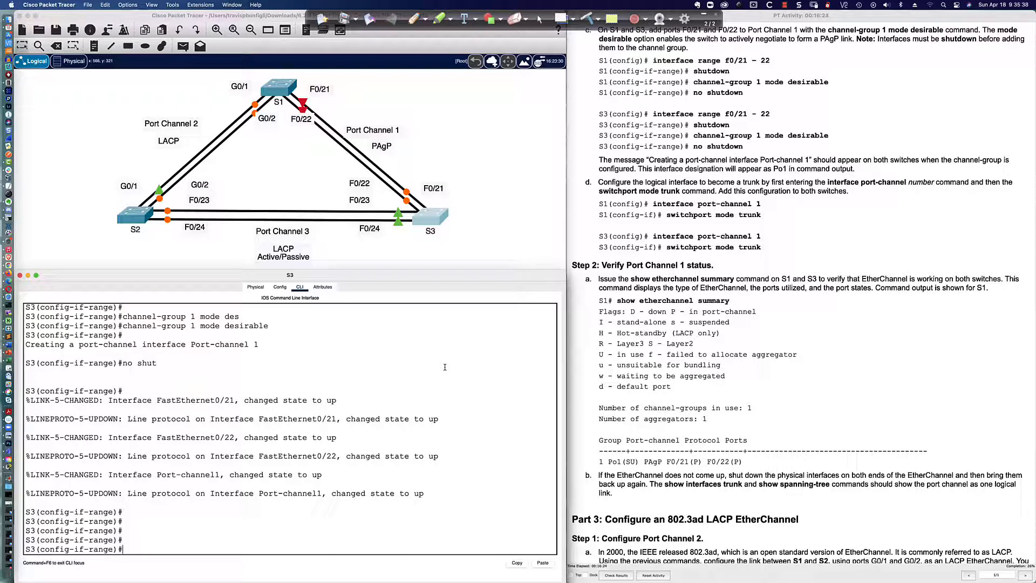
# Bring the Fa0/21-22 port range up on S1 with no shutdown and close its window
pyautogui.click(278, 82)
pyautogui.press('Return')
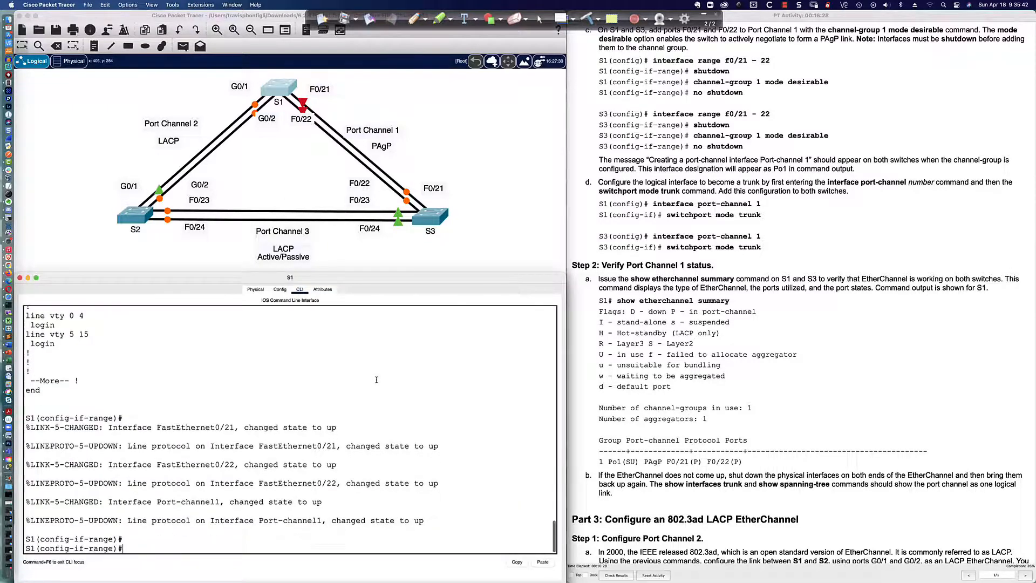
pyautogui.write('no shut')
pyautogui.press('Return')
pyautogui.press('Return')
pyautogui.press('Return')
pyautogui.press('Return')
pyautogui.press('Return')
pyautogui.press('Return')
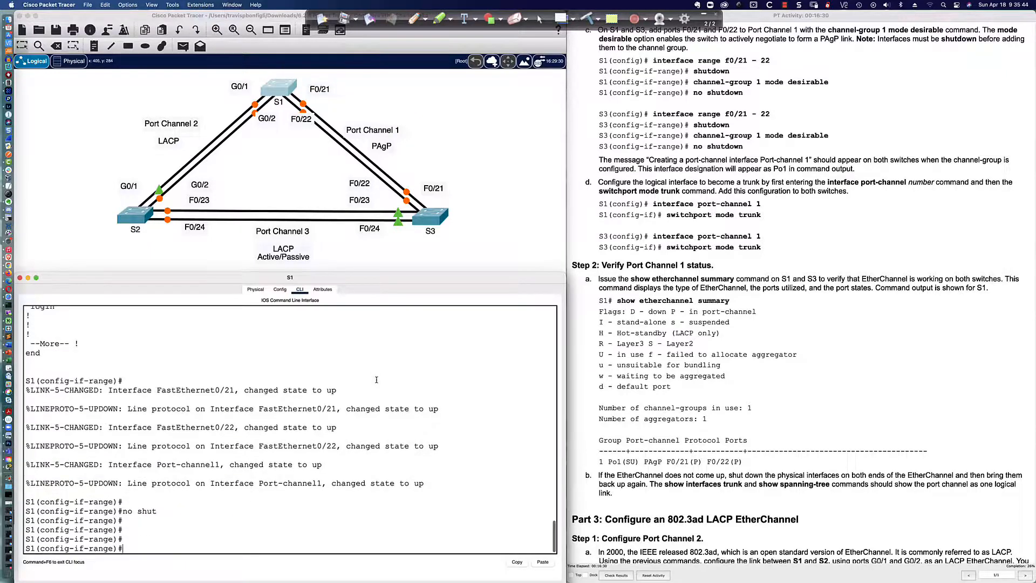
pyautogui.press('super+w')
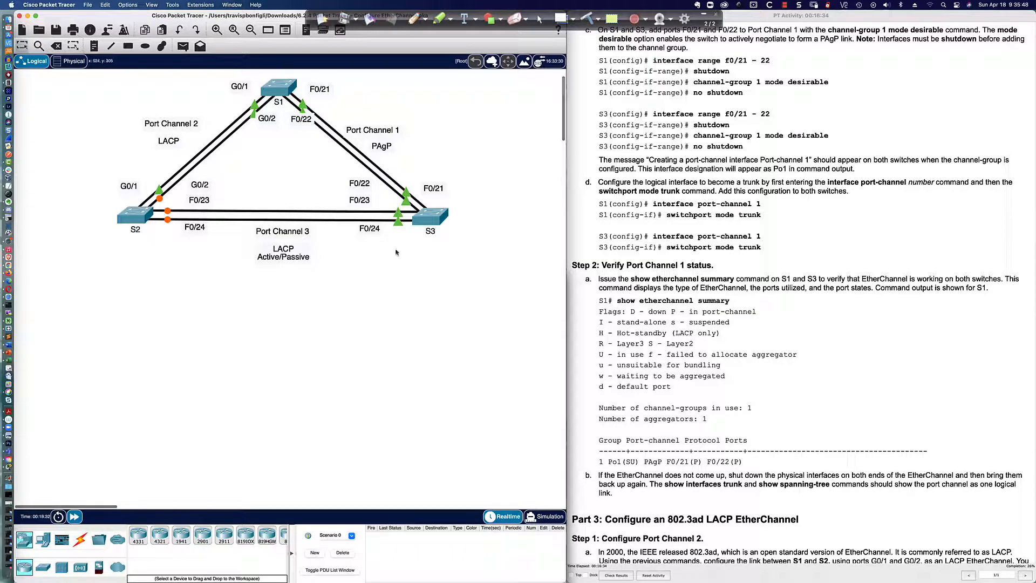
# Check the trunk interfaces on S3 with do sh int trunk
pyautogui.click(433, 220)
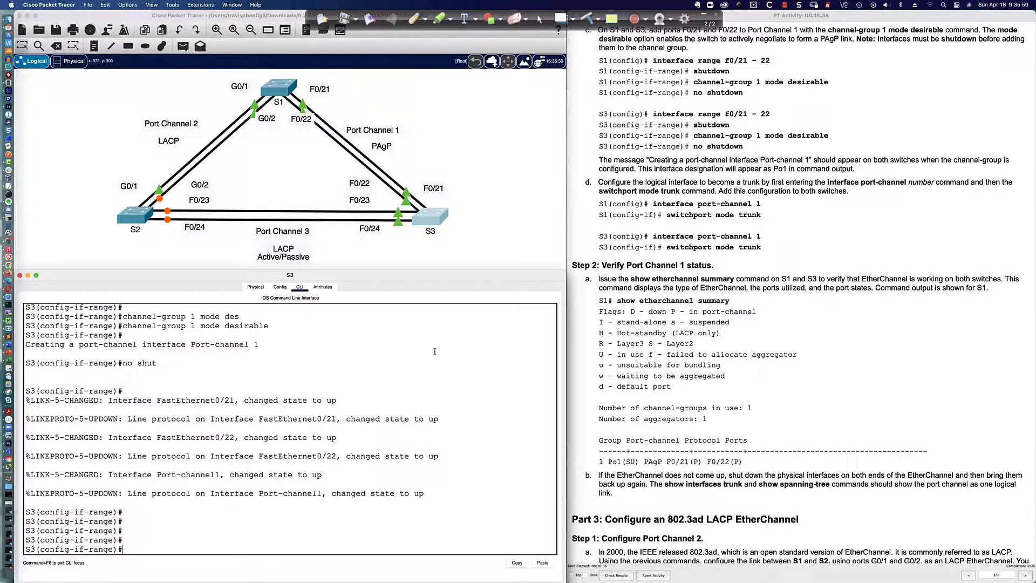
pyautogui.press('Return')
pyautogui.press('Return')
pyautogui.press('Return')
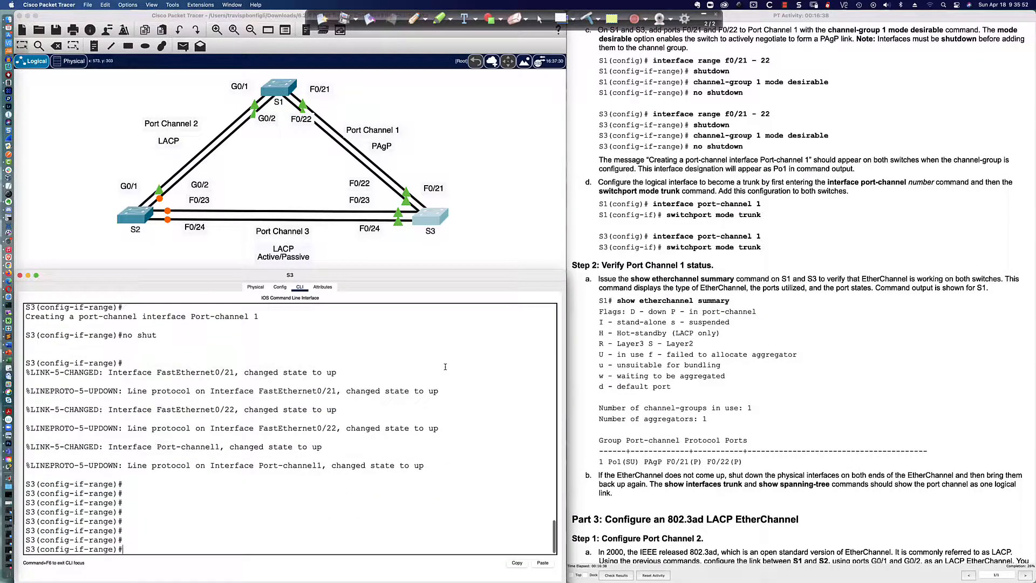
pyautogui.write('do sh int trunk')
pyautogui.press('Return')
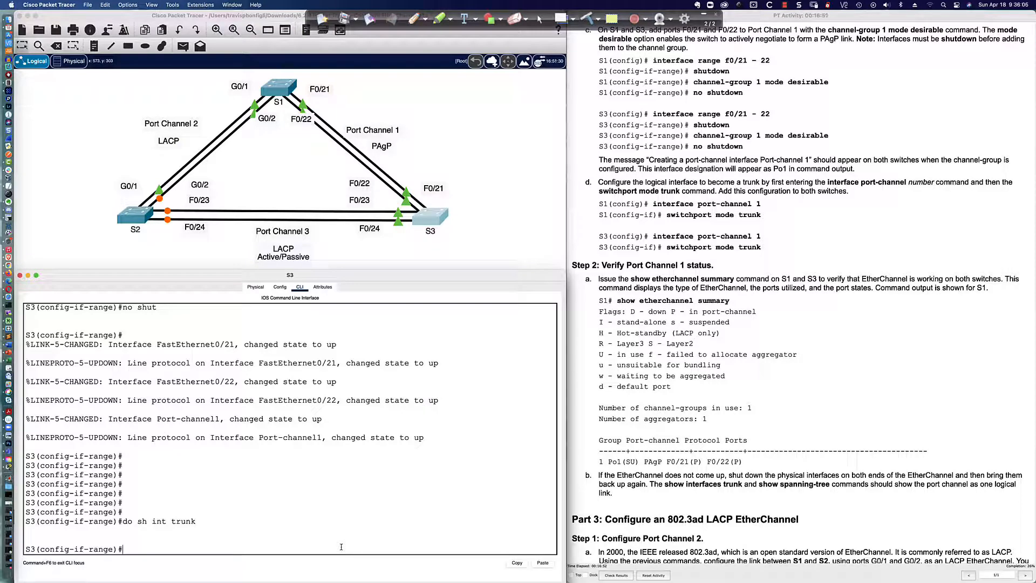
pyautogui.press('Return')
pyautogui.press('Return')
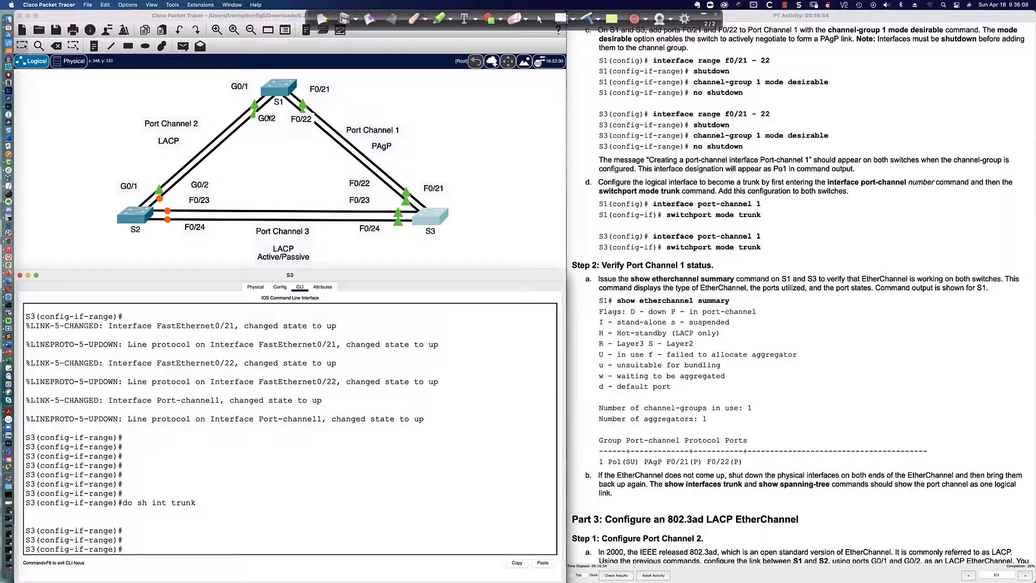
# Check the trunk interfaces on S1 with do sh int trunk
pyautogui.click(280, 93)
pyautogui.write('do sh ')
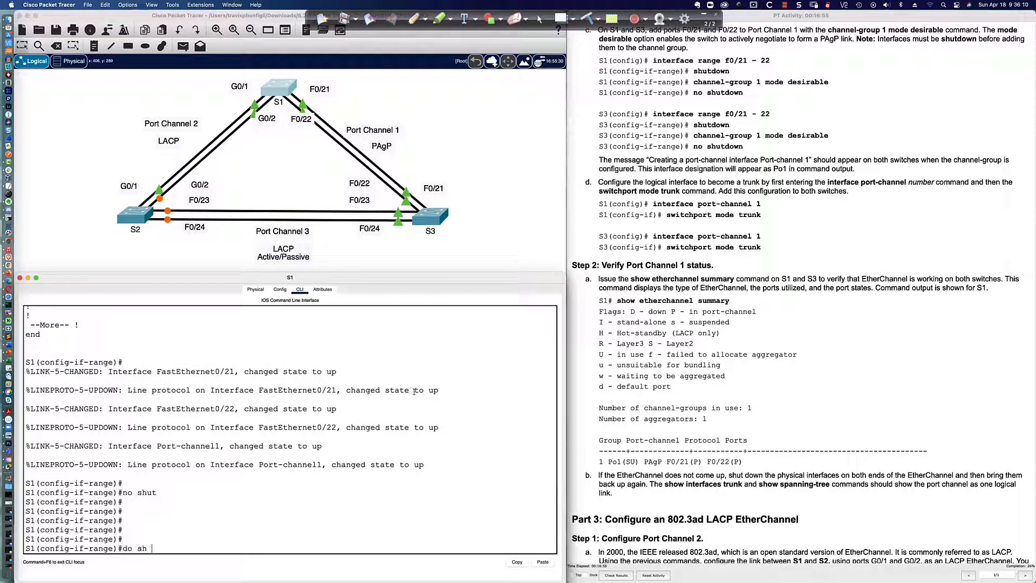
pyautogui.write('int turnk')
pyautogui.press('Return')
pyautogui.write('d')
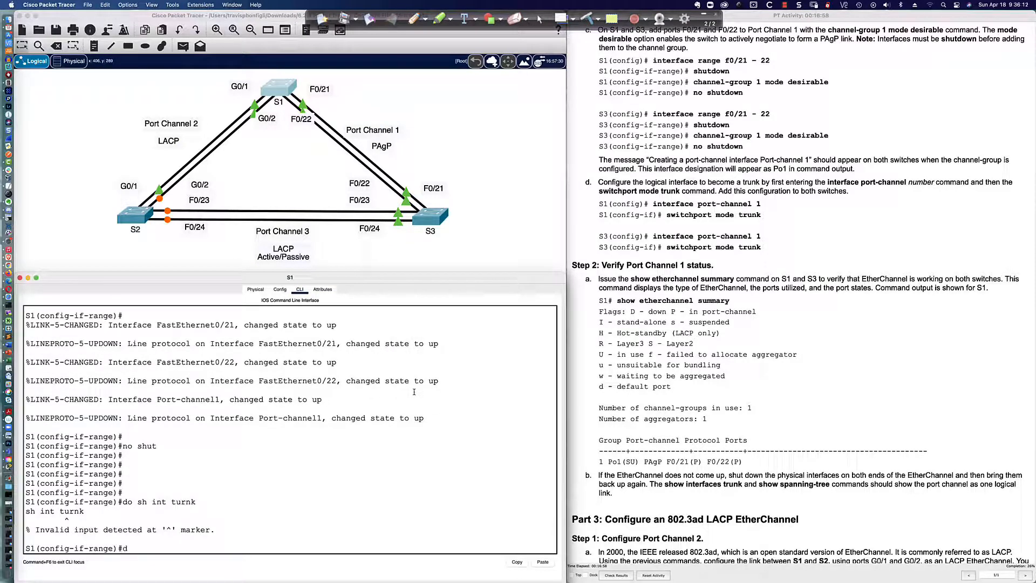
pyautogui.write('o fh int trunk')
pyautogui.press('Return')
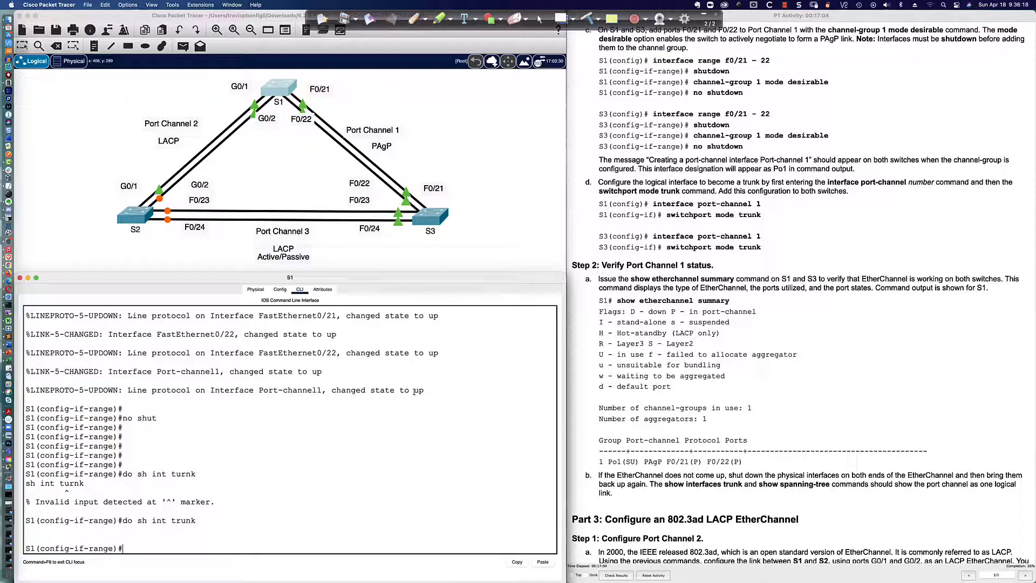
# Set S1's logical interface Po1 to switchport mode trunk and turn off trunk negotiation with switchport nonegotiate
pyautogui.scroll(-5, 666, 139)
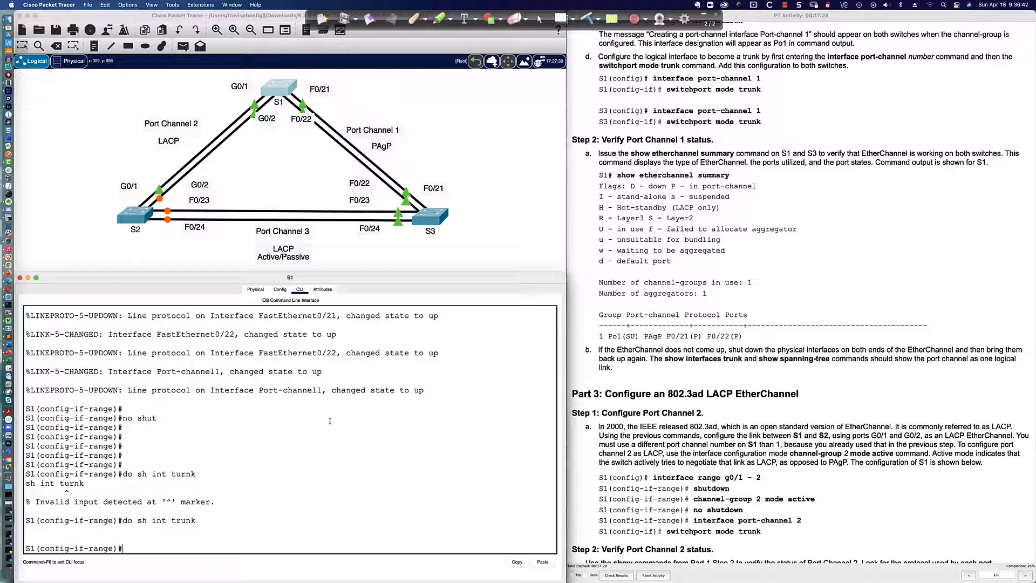
pyautogui.write('int po1')
pyautogui.press('Return')
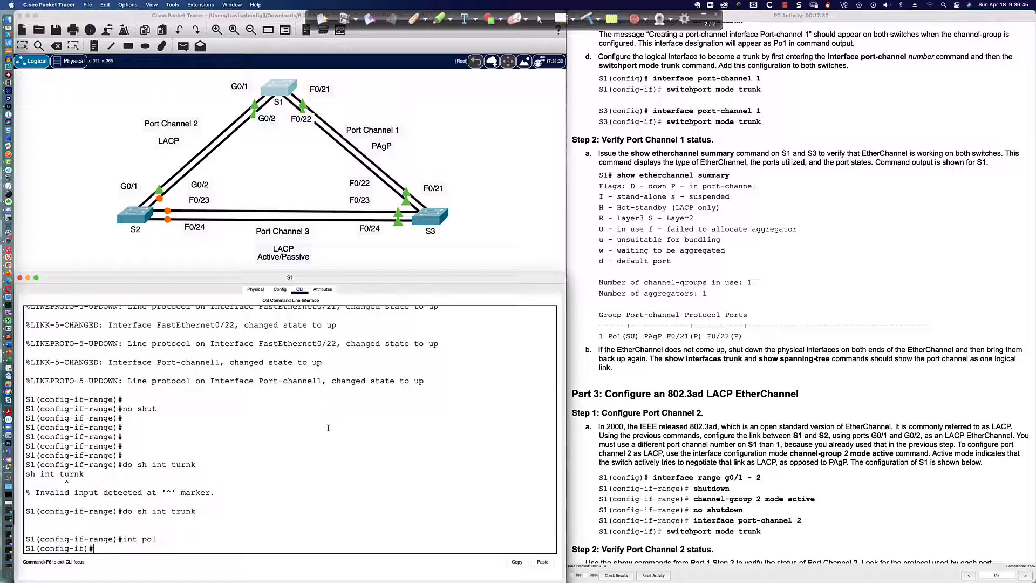
pyautogui.write('swi')
pyautogui.press('Tab')
pyautogui.write('mode trunk')
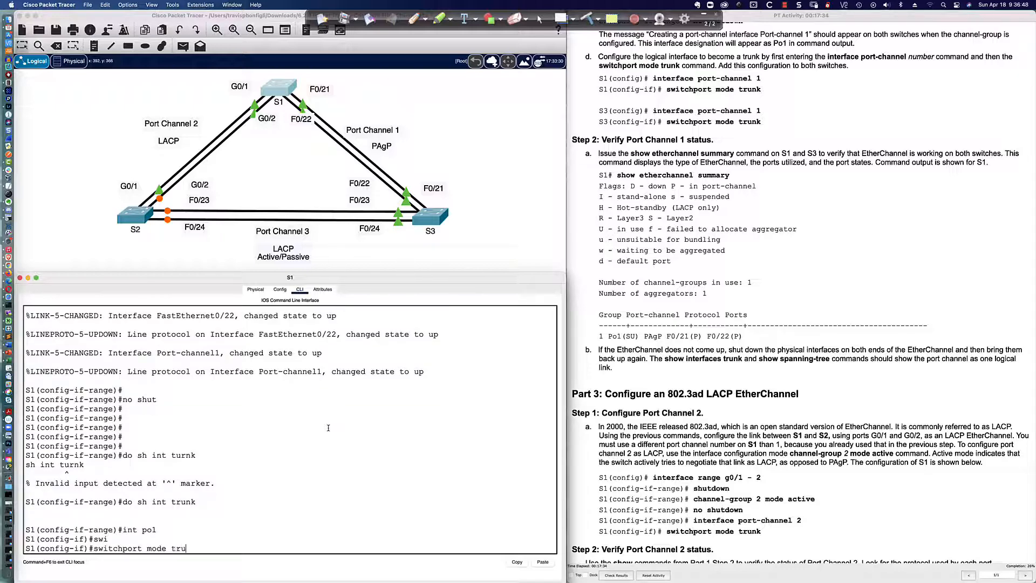
pyautogui.press('Return')
pyautogui.write('sw')
pyautogui.press('Tab')
pyautogui.write('non')
pyautogui.press('Tab')
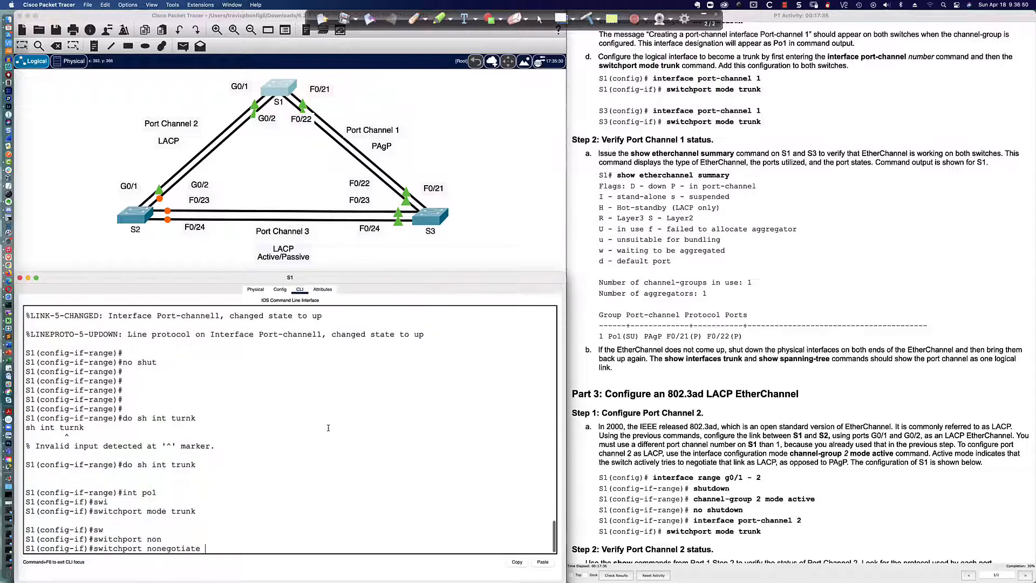
pyautogui.press('Return')
# Give S1's Po1 interface the description "PAgP bundle and trunk link"
pyautogui.write('desc')
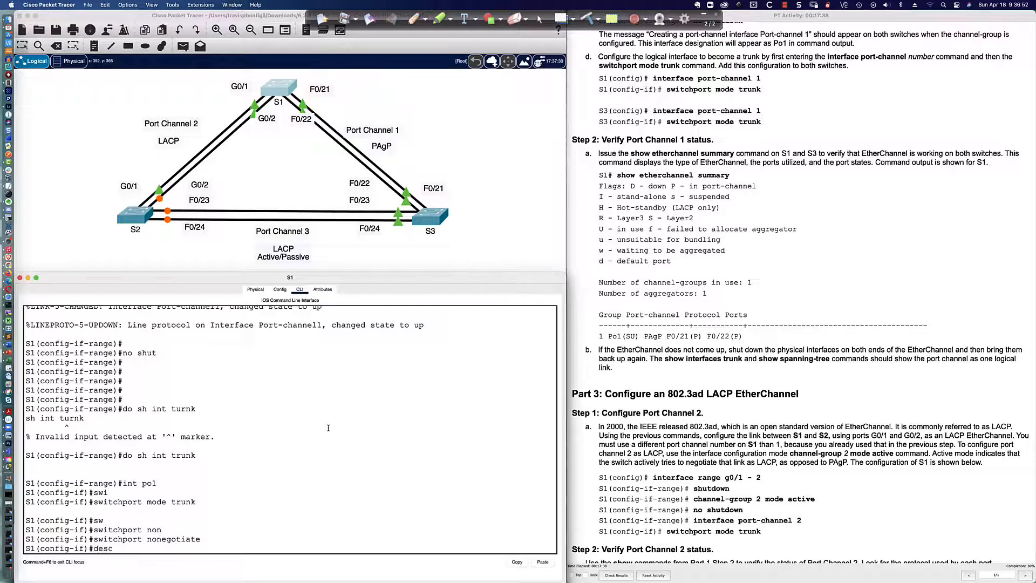
pyautogui.press('Tab')
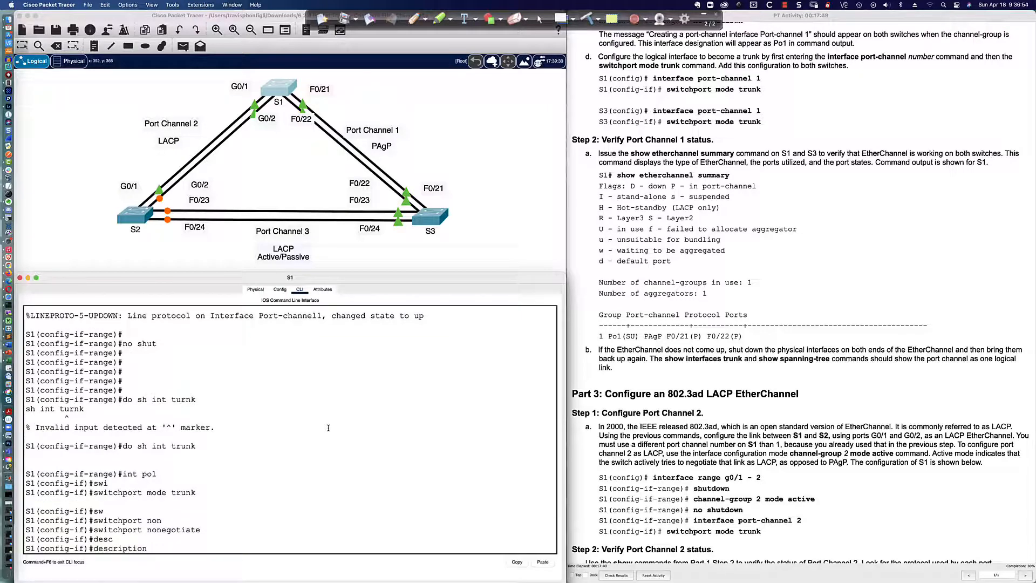
pyautogui.write('PAgP bundle and trunk link')
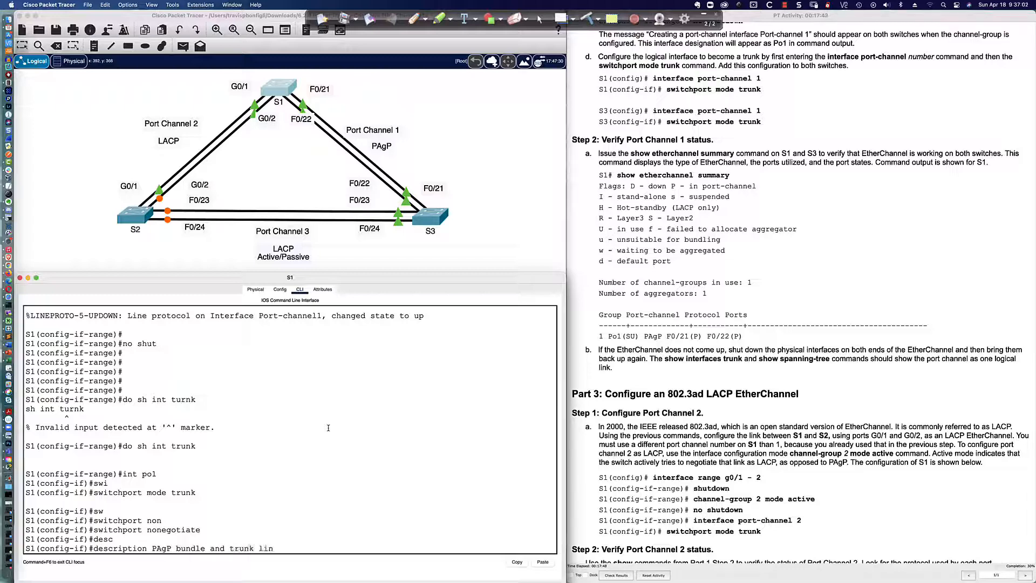
pyautogui.press('Return')
# Display S1's running configuration and check the description and switchport lines under Port-channel1
pyautogui.write('do')
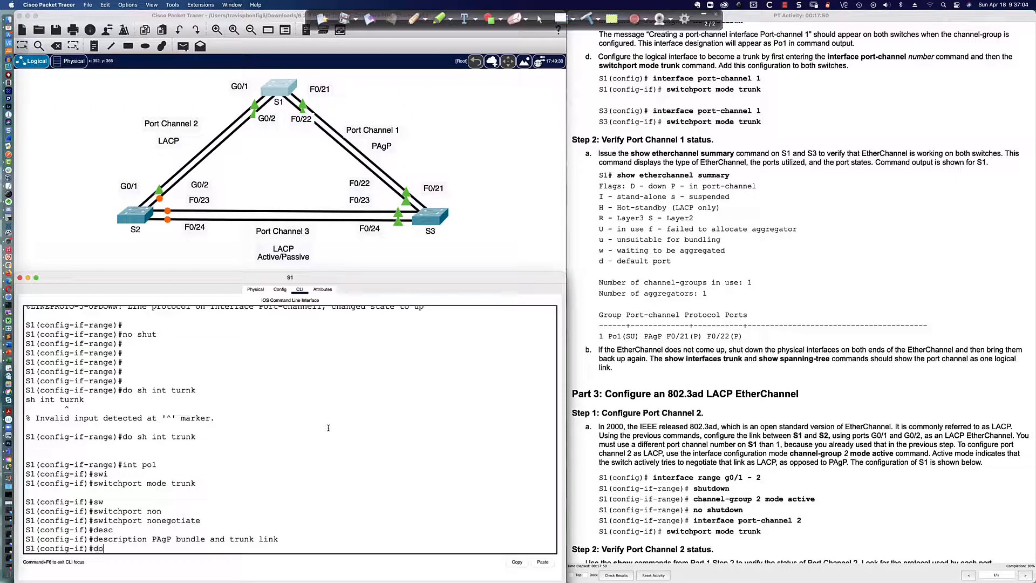
pyautogui.write(' sh run')
pyautogui.press('Return')
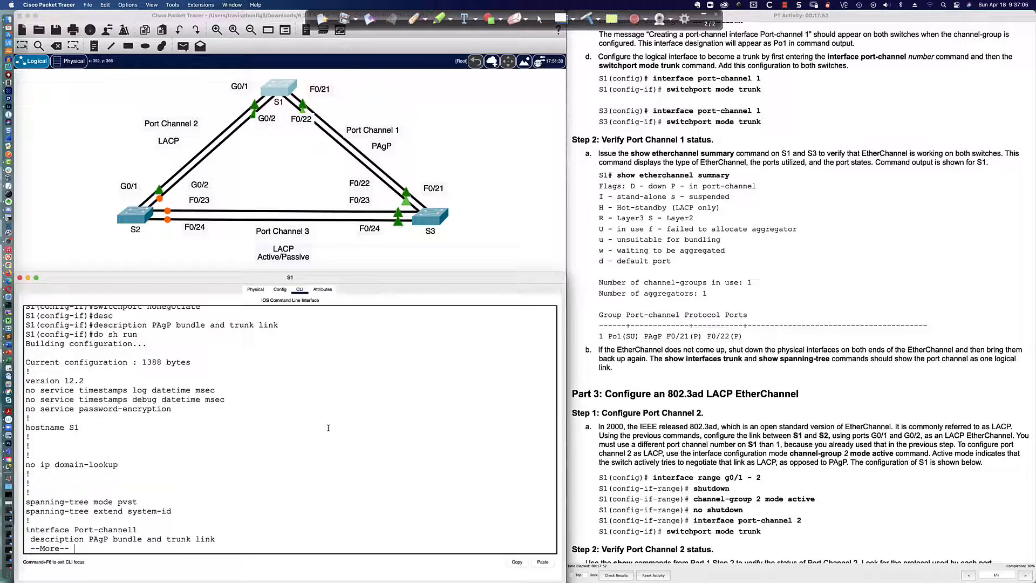
pyautogui.press('Return')
pyautogui.press('Return')
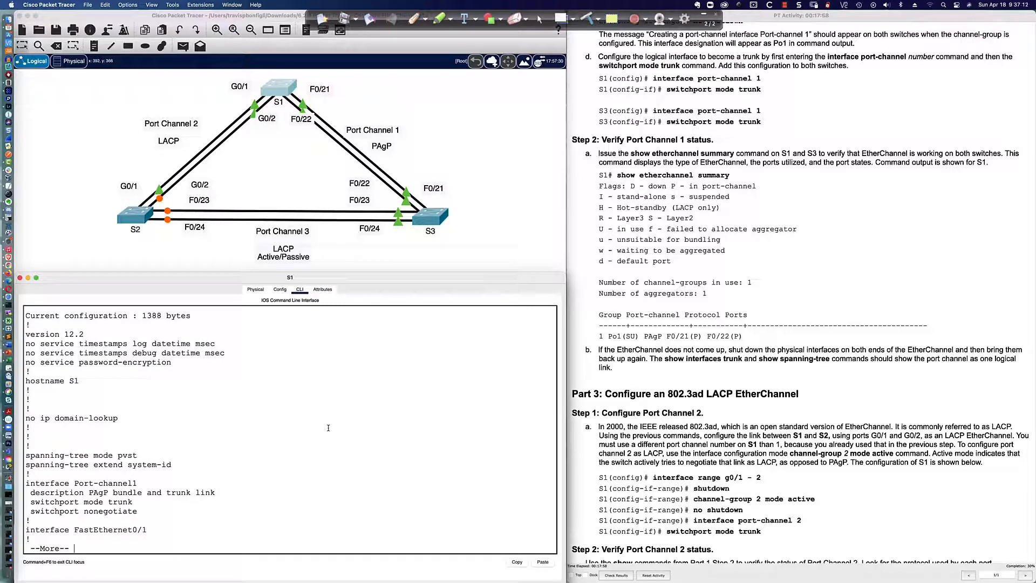
pyautogui.write('q')
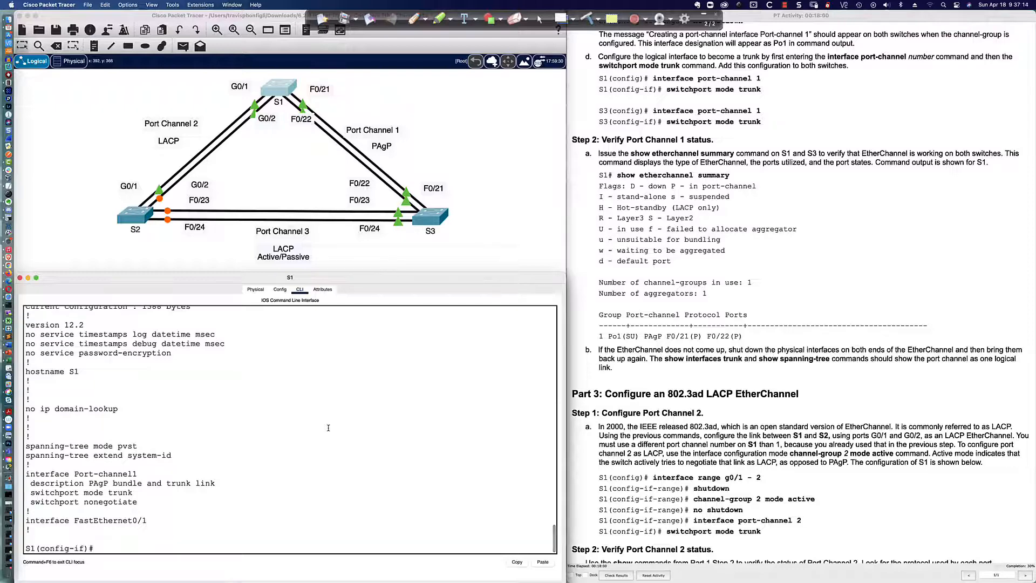
# List S1's trunk interfaces and examine the mode, encapsulation, status and native VLAN of Po1
pyautogui.write('do sh int trunk')
pyautogui.press('Return')
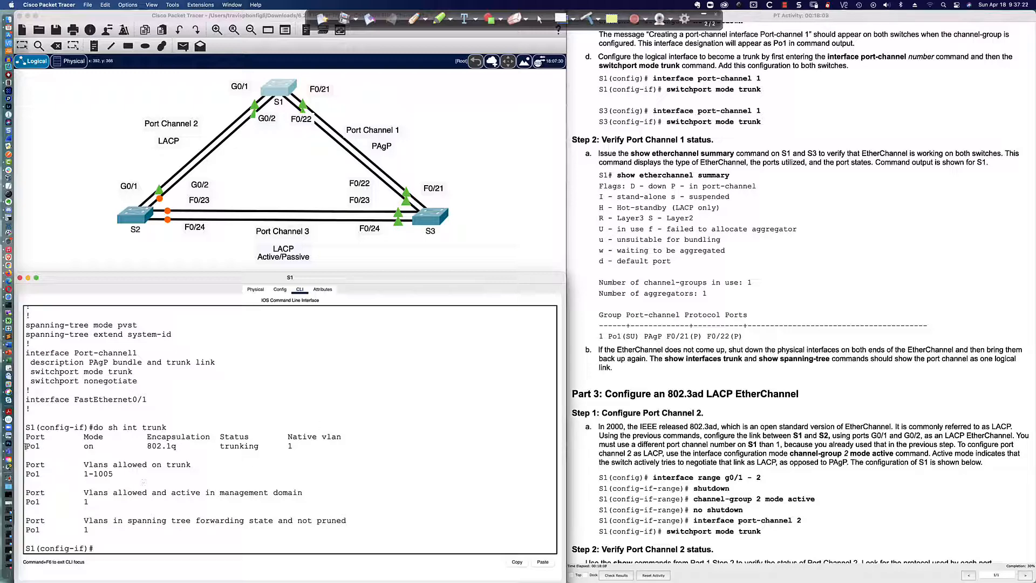
pyautogui.moveTo(26, 446); pyautogui.dragTo(293, 447)
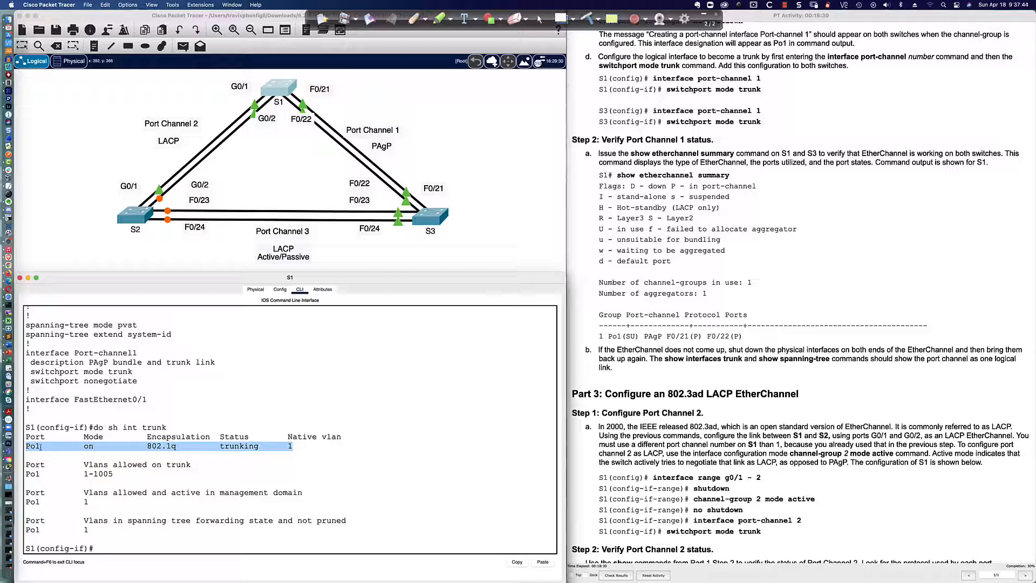
pyautogui.moveTo(79, 447); pyautogui.dragTo(98, 446)
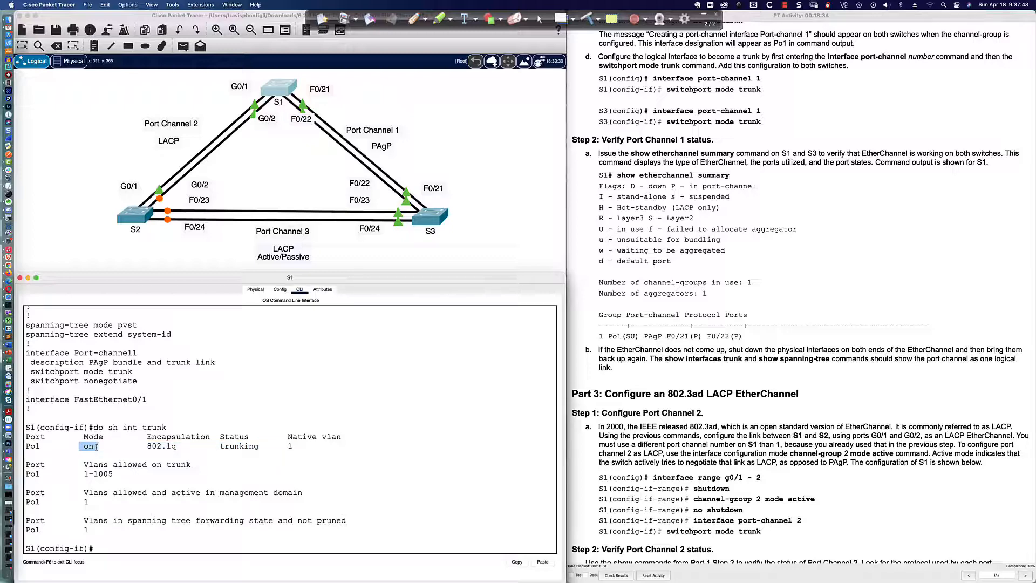
pyautogui.moveTo(142, 446); pyautogui.dragTo(188, 447)
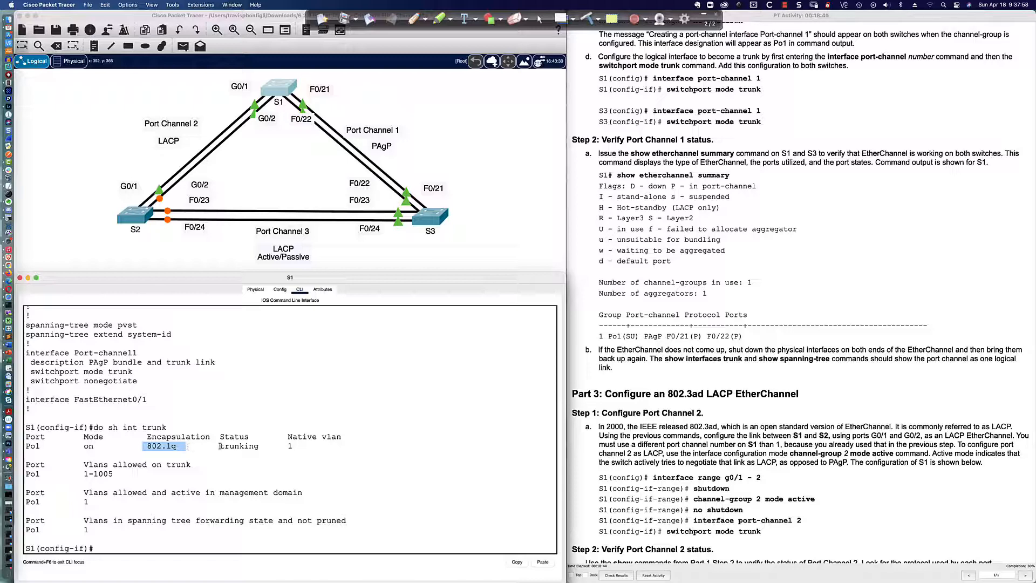
pyautogui.moveTo(220, 446); pyautogui.dragTo(296, 446)
# Display S1's running configuration again and examine the switchport and channel-group lines under FastEthernet0/21 and FastEthernet0/22
pyautogui.click(97, 549)
pyautogui.write('do sh ru')
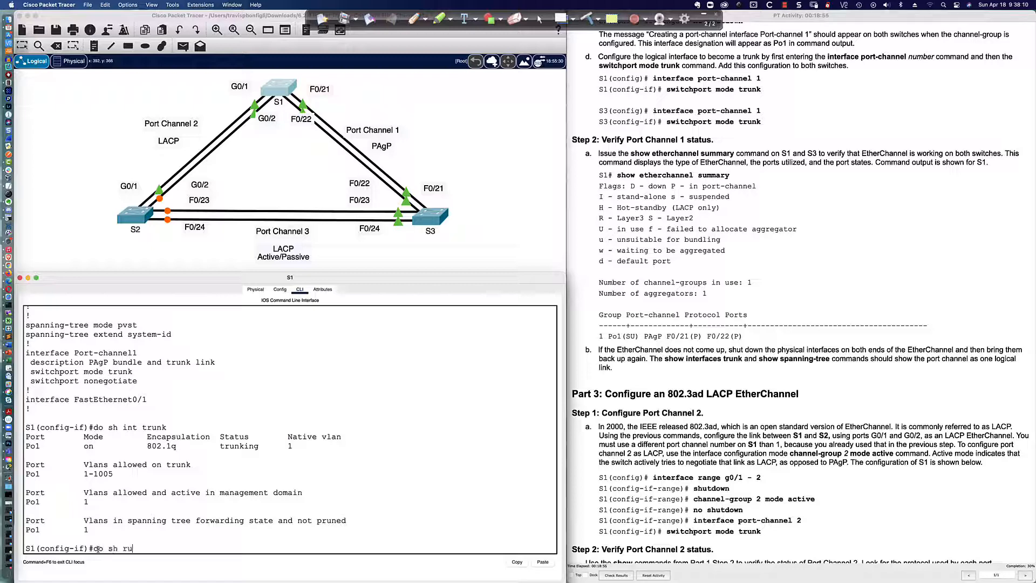
pyautogui.write('n')
pyautogui.press('Return')
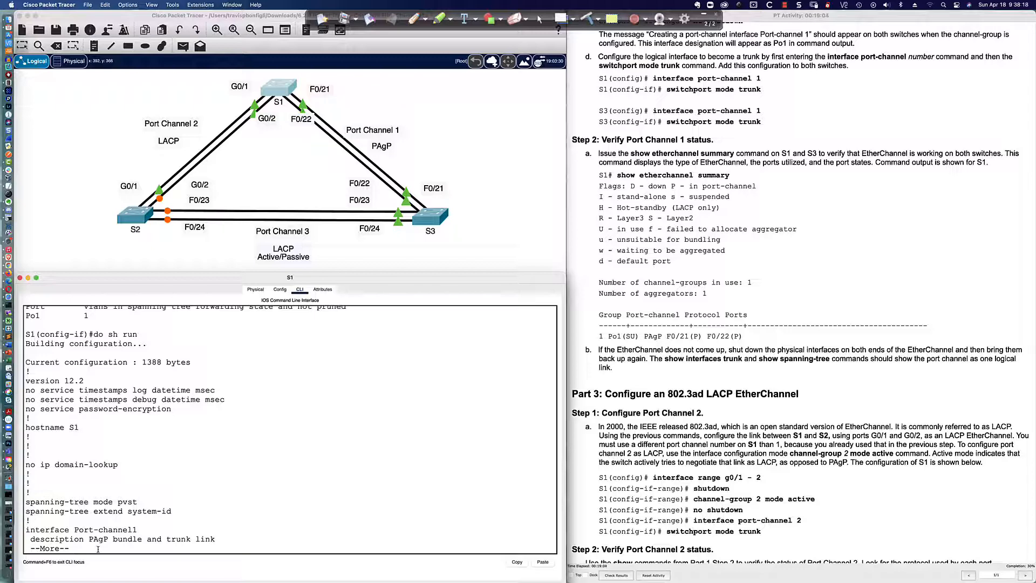
pyautogui.press('space')
pyautogui.press('space')
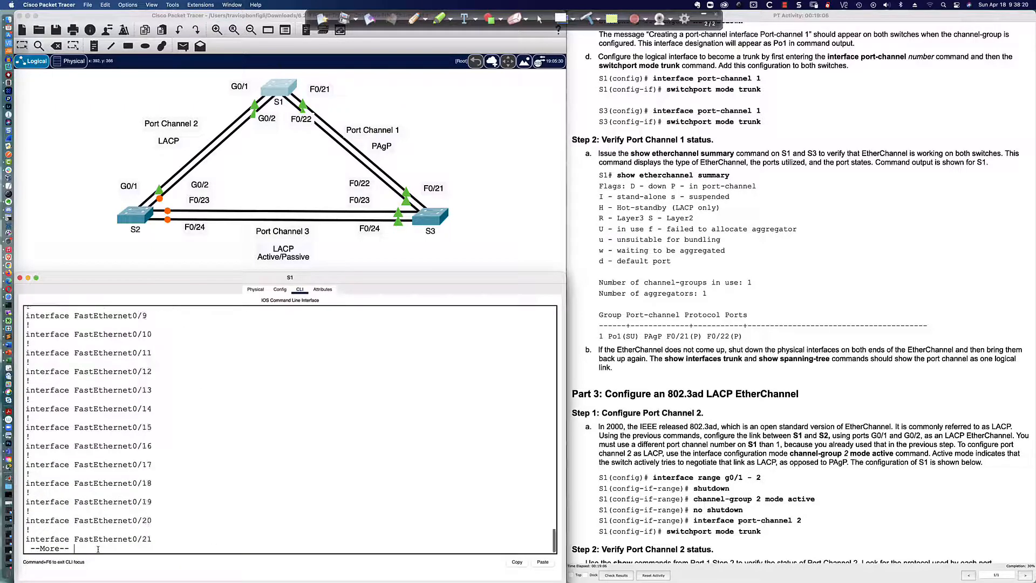
pyautogui.press('Return')
pyautogui.press('Return')
pyautogui.press('Return')
pyautogui.press('Return')
pyautogui.press('Return')
pyautogui.press('Return')
pyautogui.press('Return')
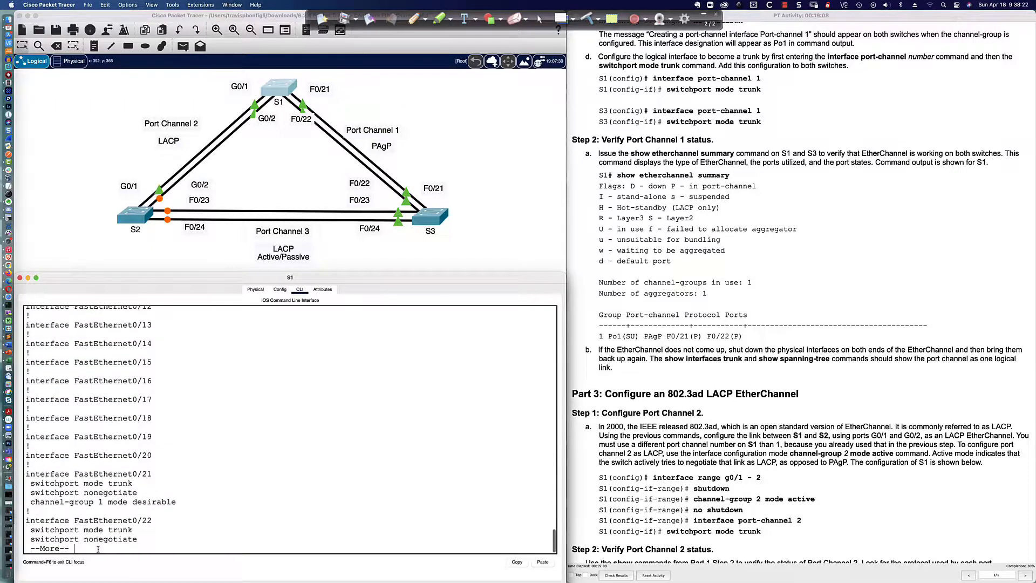
pyautogui.press('Return')
pyautogui.press('Return')
pyautogui.press('Return')
pyautogui.press('Return')
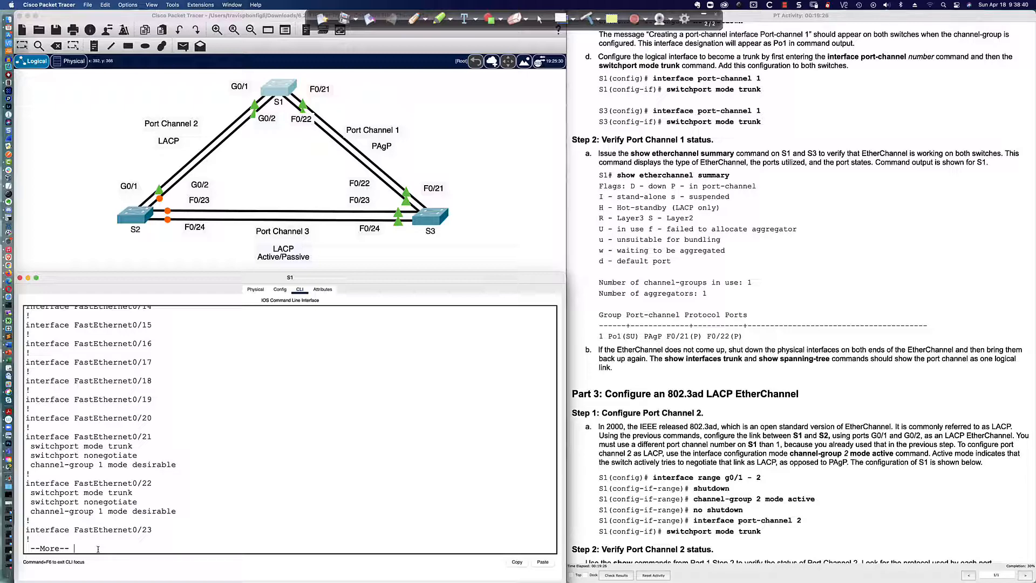
pyautogui.press('q')
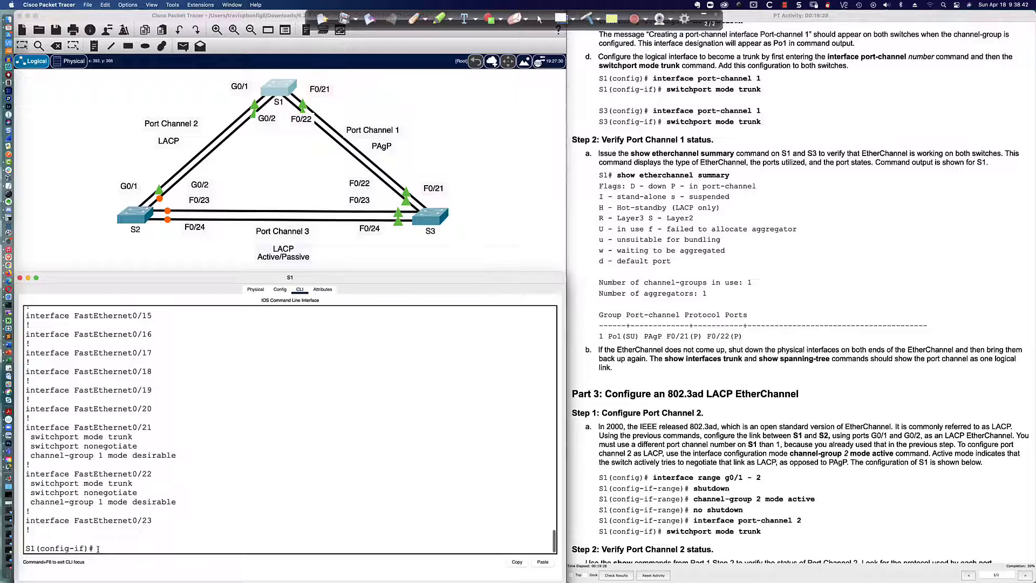
# Switch to S3's command line and set its Port-channel 1 interface to trunk mode
pyautogui.click(434, 218)
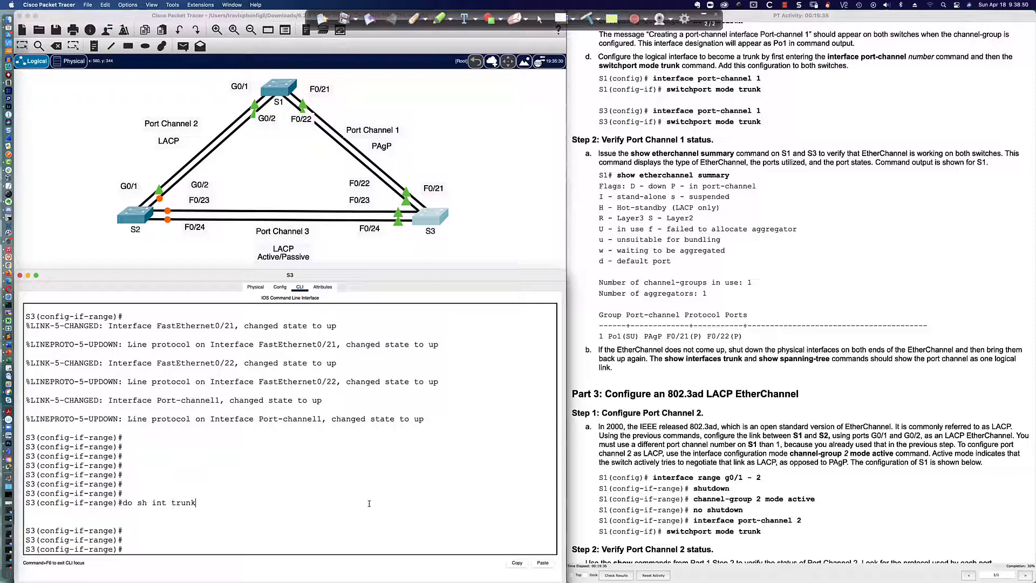
pyautogui.scroll(5, 354, 493)
pyautogui.scroll(-5, 351, 493)
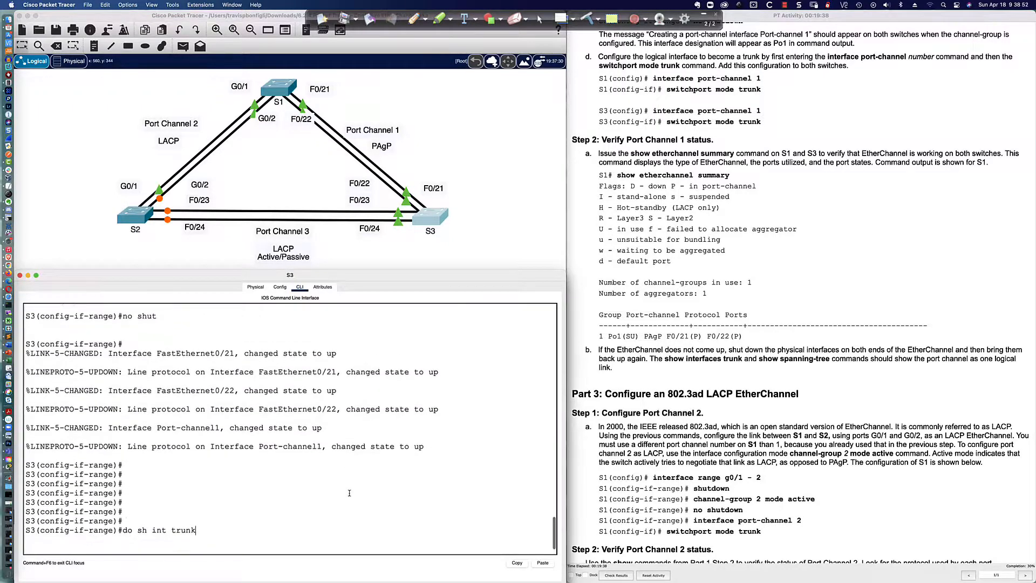
pyautogui.write('int')
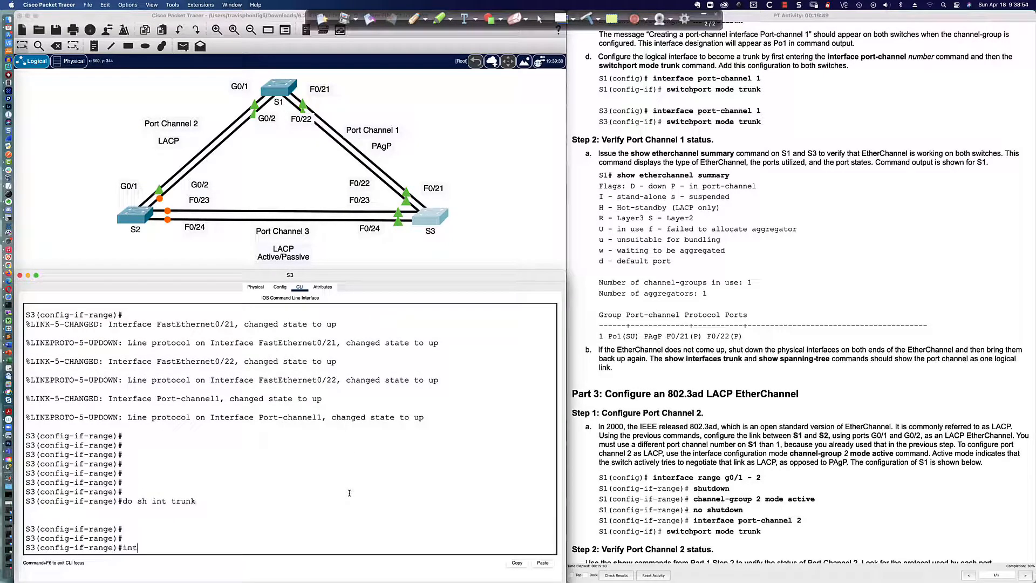
pyautogui.write(' po1')
pyautogui.press('Return')
pyautogui.press('Return')
pyautogui.press('Return')
pyautogui.press('Return')
pyautogui.write('sw')
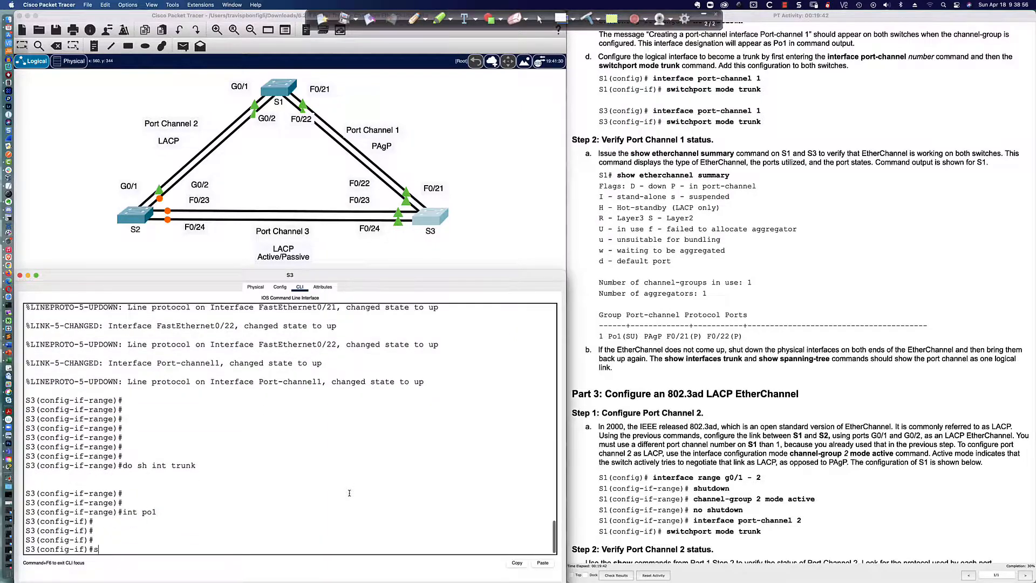
pyautogui.press('Tab')
pyautogui.write('mode')
pyautogui.press('Tab')
pyautogui.write('tru')
pyautogui.press('Tab')
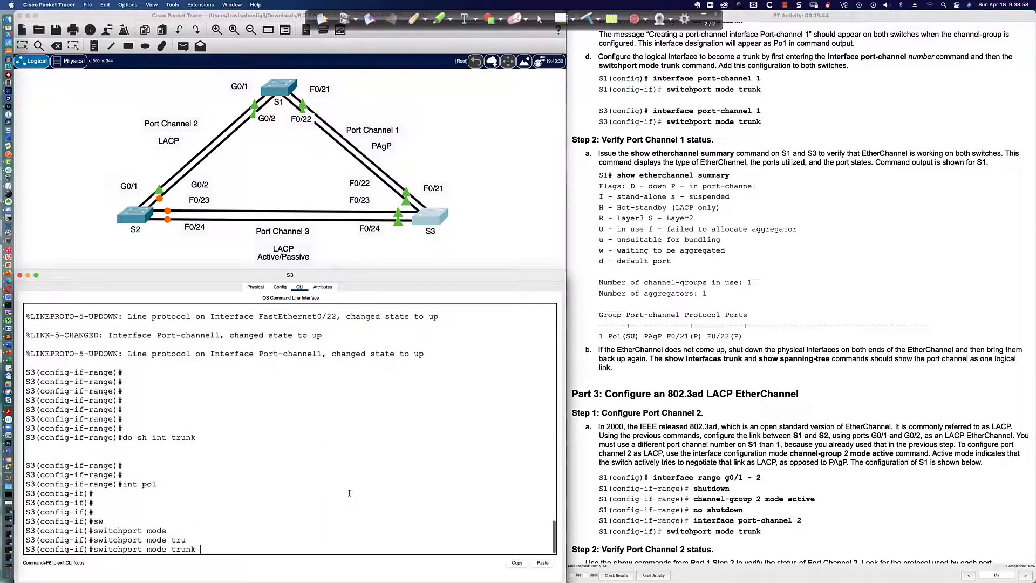
pyautogui.press('Return')
# Turn off trunk negotiation on S3's Port-channel 1 interface with switchport nonegotiate
pyautogui.write('sqw')
pyautogui.press('Tab')
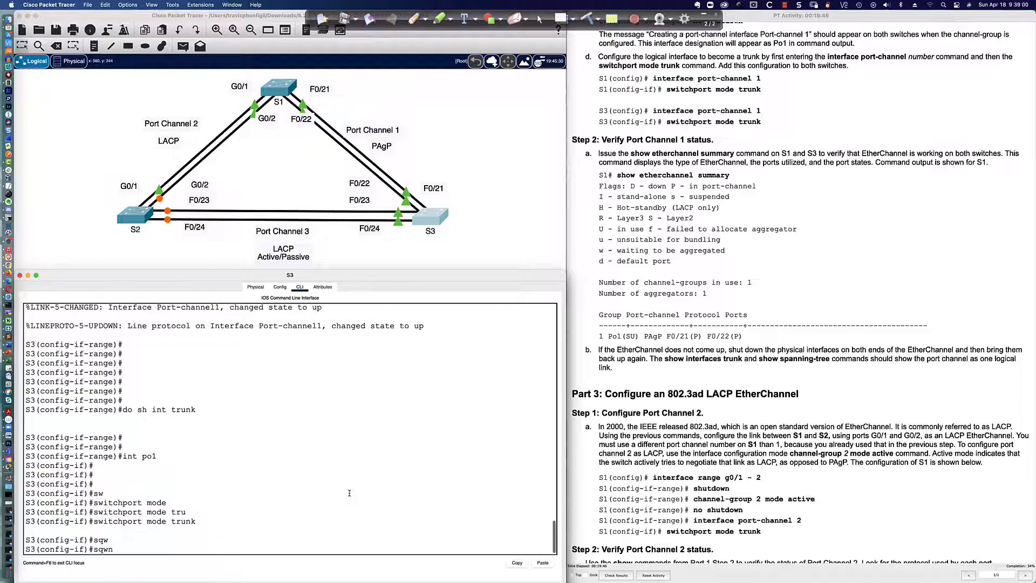
pyautogui.press('BackSpace')
pyautogui.press('BackSpace')
pyautogui.write('w')
pyautogui.press('Tab')
pyautogui.write('non')
pyautogui.press('Tab')
pyautogui.press('Return')
pyautogui.press('Return')
pyautogui.press('Return')
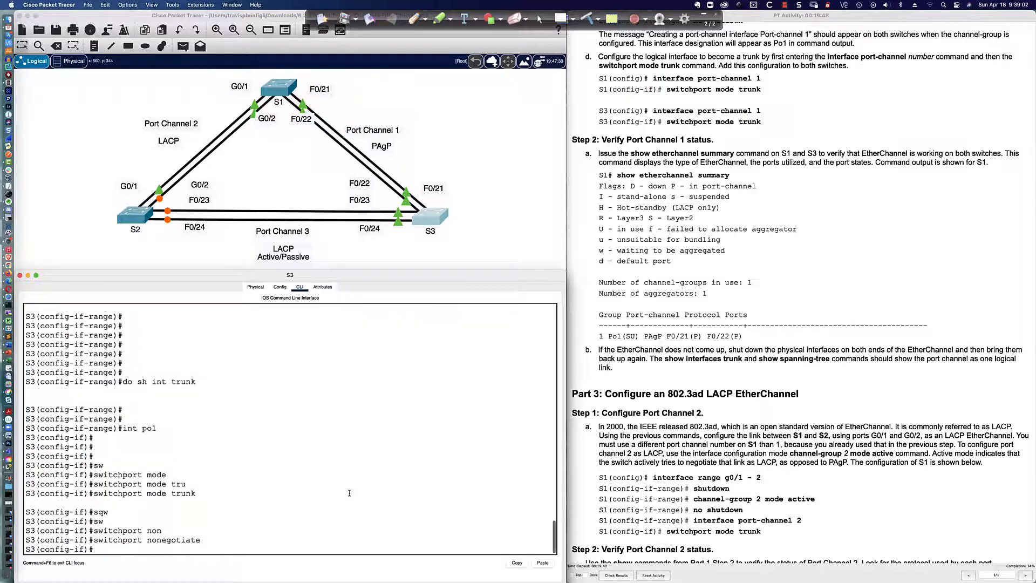
pyautogui.press('Return')
pyautogui.press('Return')
# List S3's trunk interfaces and check the mode, encapsulation and status of Po1
pyautogui.write('do')
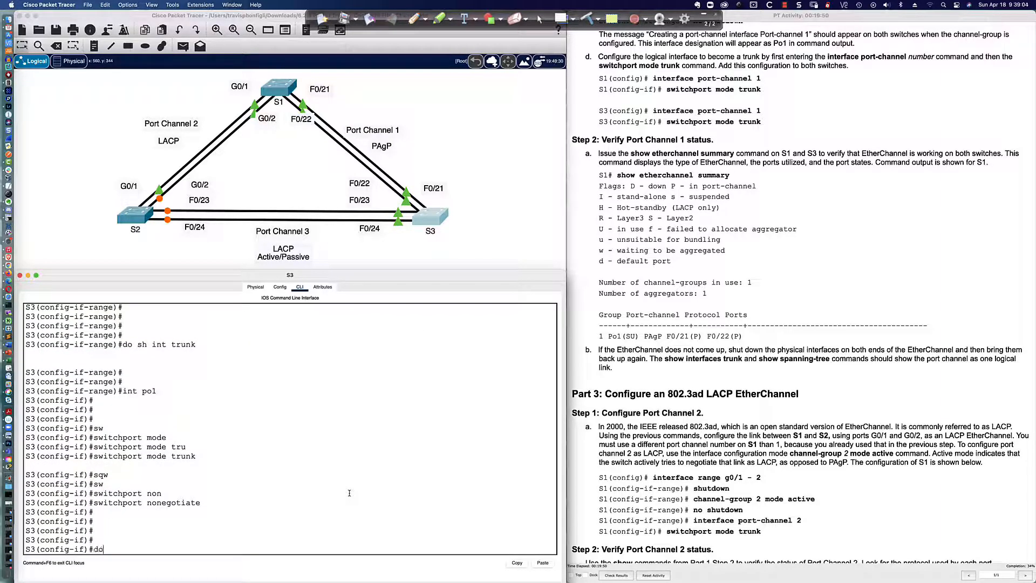
pyautogui.write(' sh int trunk')
pyautogui.press('Return')
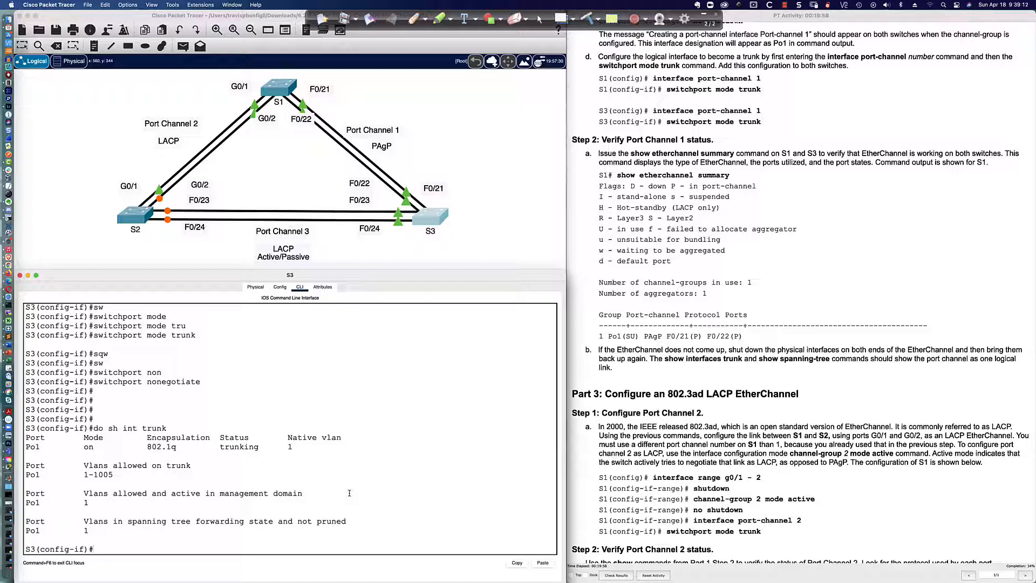
# Display S3's EtherChannel summary and compare the Po1 status, protocol and member ports with the flag legend
pyautogui.write('do sh ether summ')
pyautogui.press('Return')
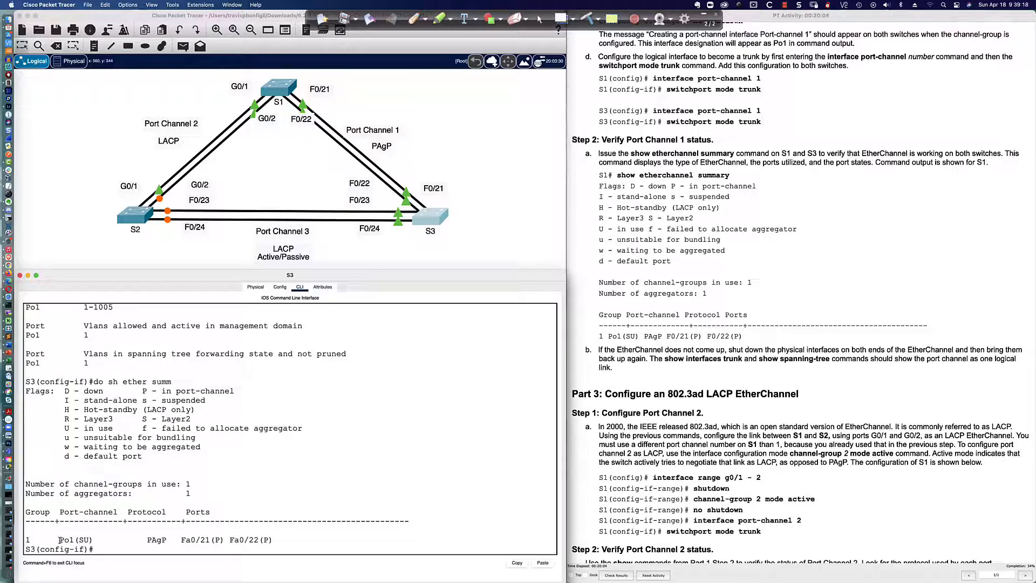
pyautogui.moveTo(60, 540); pyautogui.dragTo(89, 540)
pyautogui.scroll(2, 124, 464)
pyautogui.scroll(-2, 143, 420)
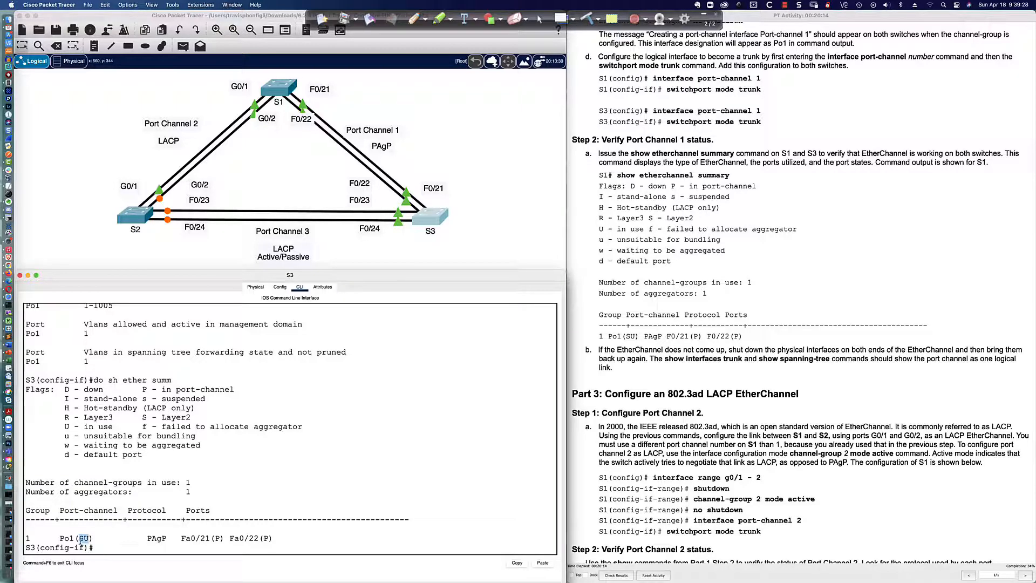
pyautogui.moveTo(272, 538); pyautogui.dragTo(148, 538)
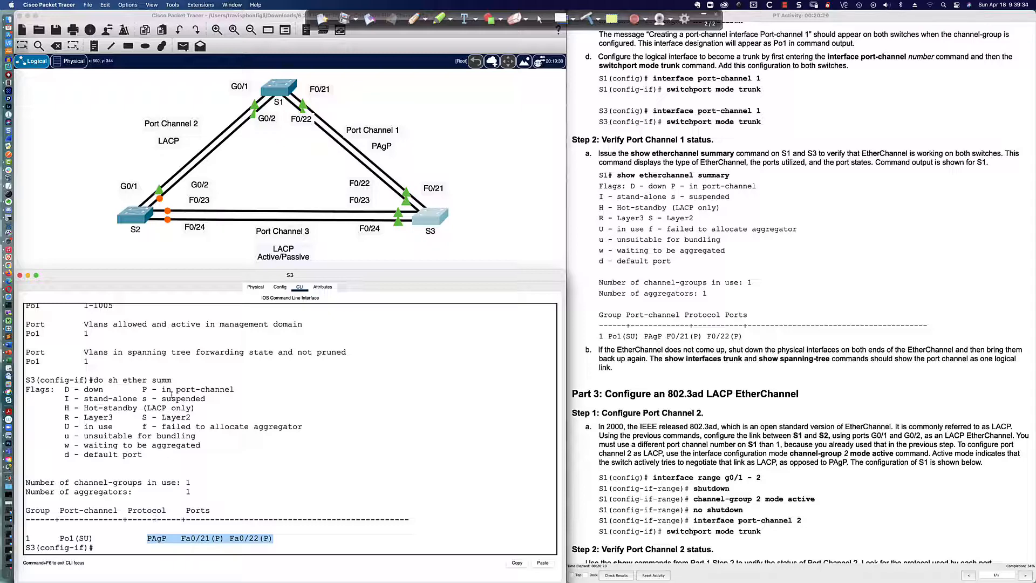
pyautogui.moveTo(235, 390); pyautogui.dragTo(145, 389)
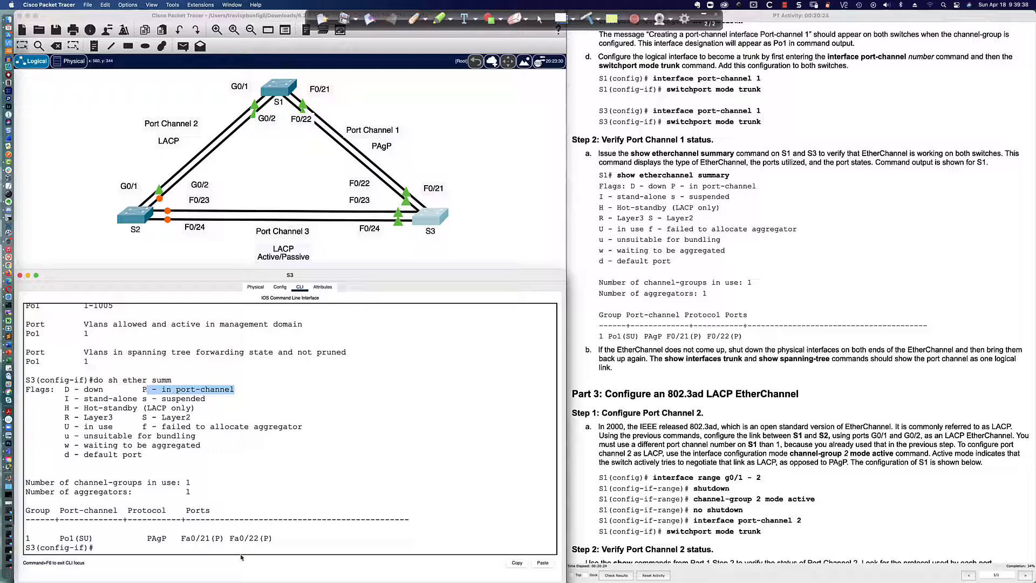
# Examine the flags of member ports Fa0/21 and Fa0/22 and the LACP hot-standby entry in S3's EtherChannel summary
pyautogui.click(218, 538)
pyautogui.doubleClick(218, 538)
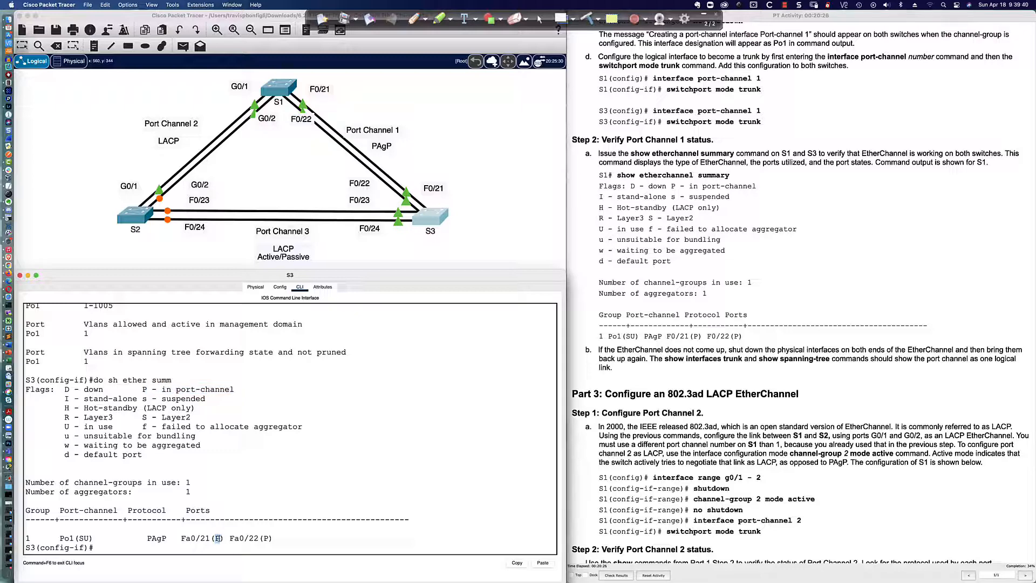
pyautogui.scroll(3, 220, 546)
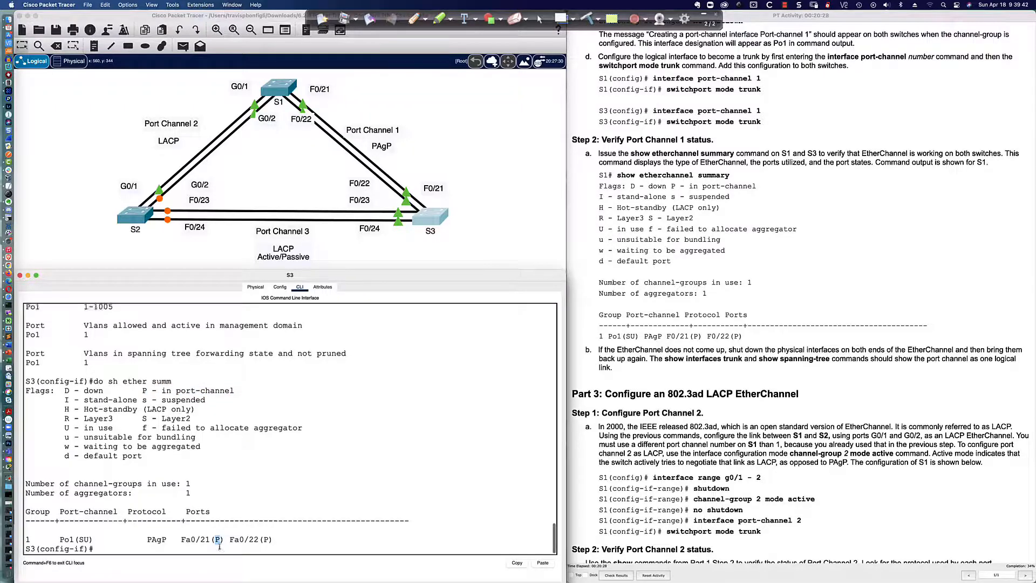
pyautogui.scroll(-3, 219, 546)
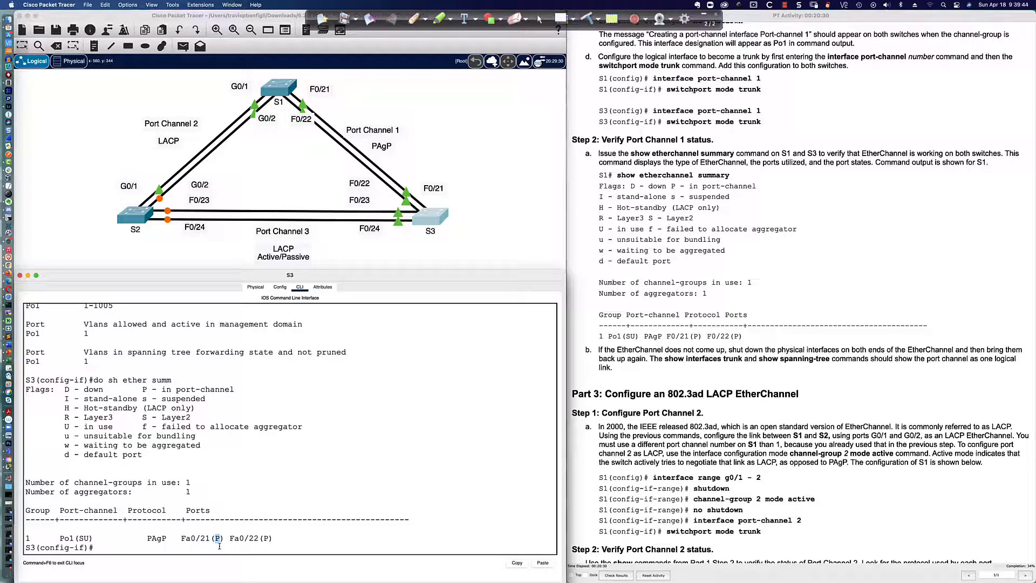
pyautogui.doubleClick(266, 539)
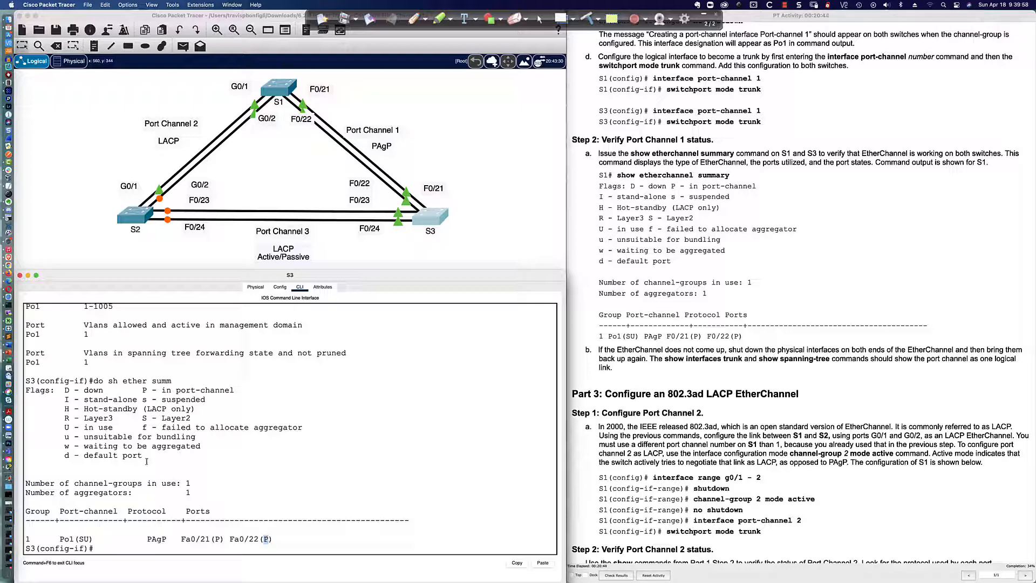
pyautogui.moveTo(85, 409); pyautogui.dragTo(196, 409)
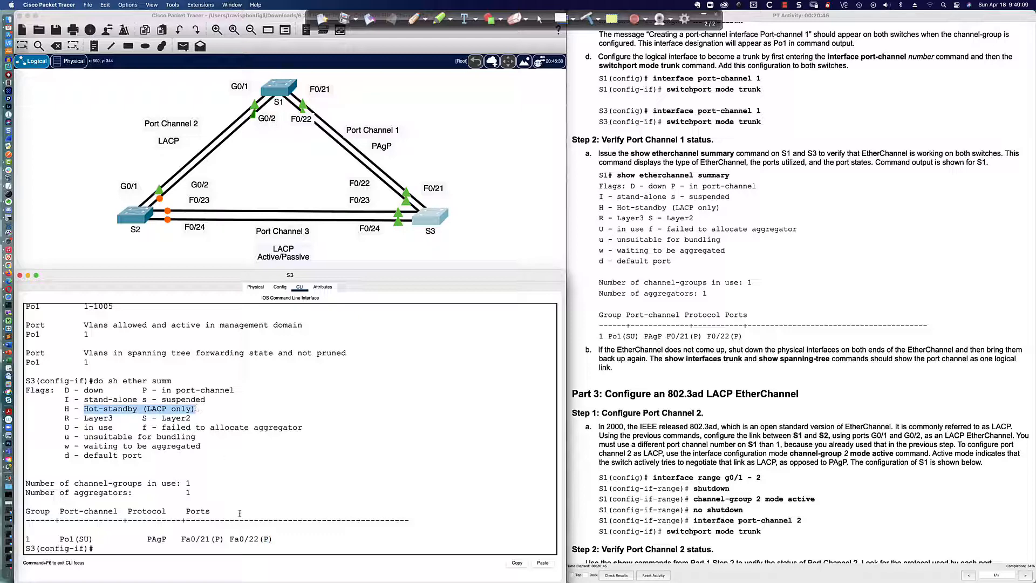
pyautogui.click(275, 539)
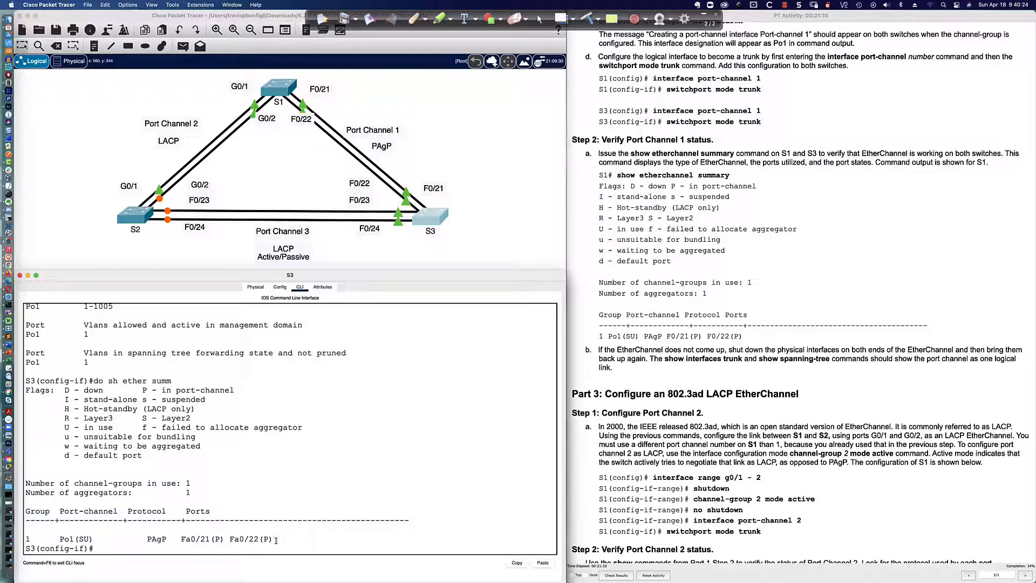
pyautogui.press('Return')
pyautogui.press('Return')
pyautogui.press('Return')
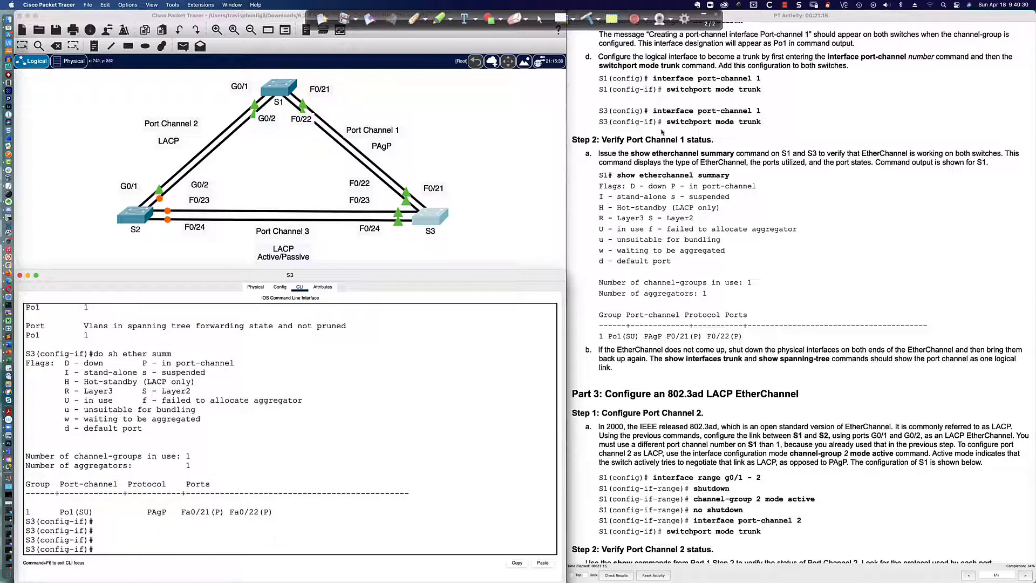
# Display S3's spanning-tree information and examine the role, state, cost and type of Po1
pyautogui.scroll(-3, 664, 131)
pyautogui.scroll(-5, 664, 131)
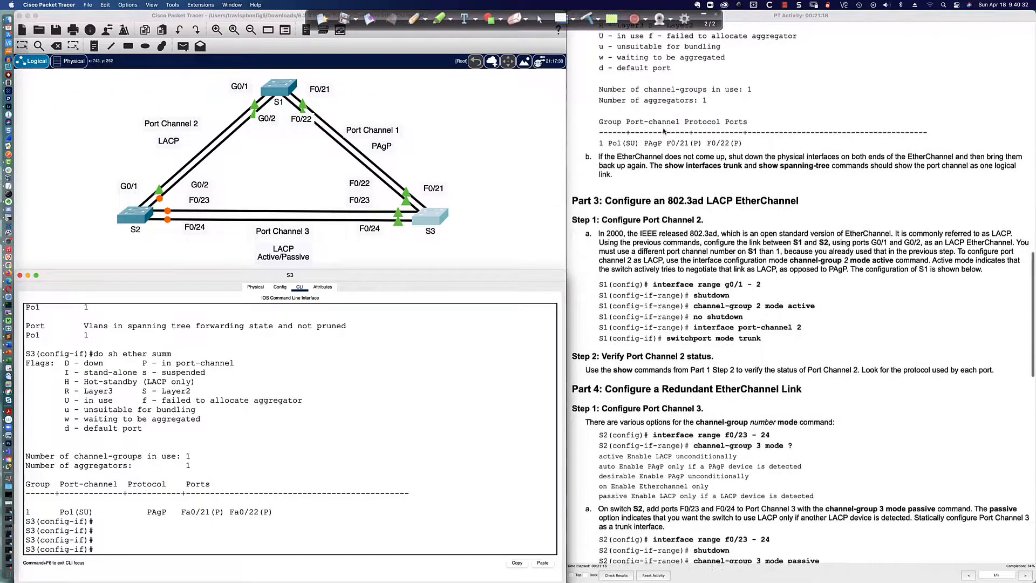
pyautogui.scroll(-2, 664, 130)
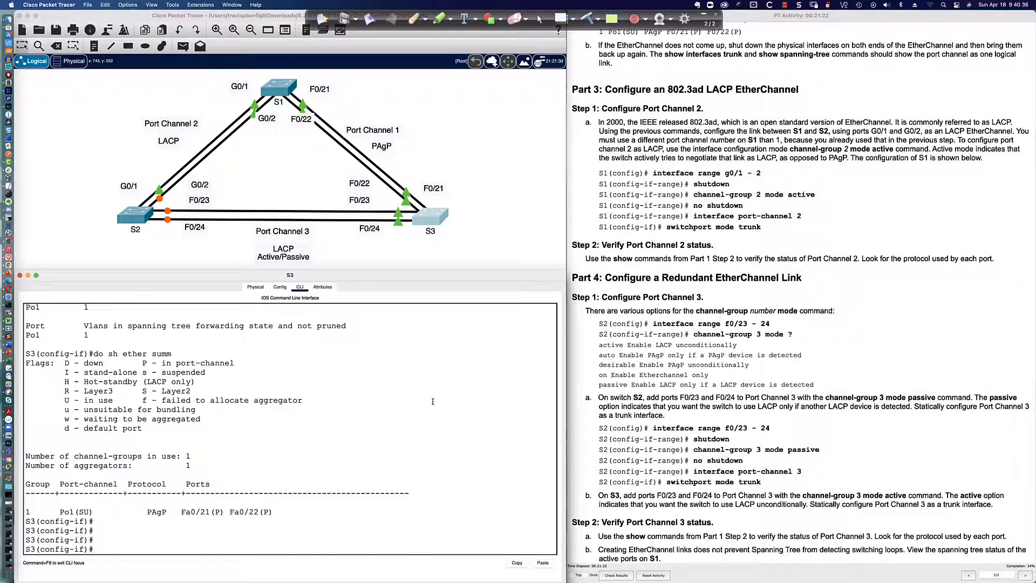
pyautogui.write('do sh span')
pyautogui.press('Return')
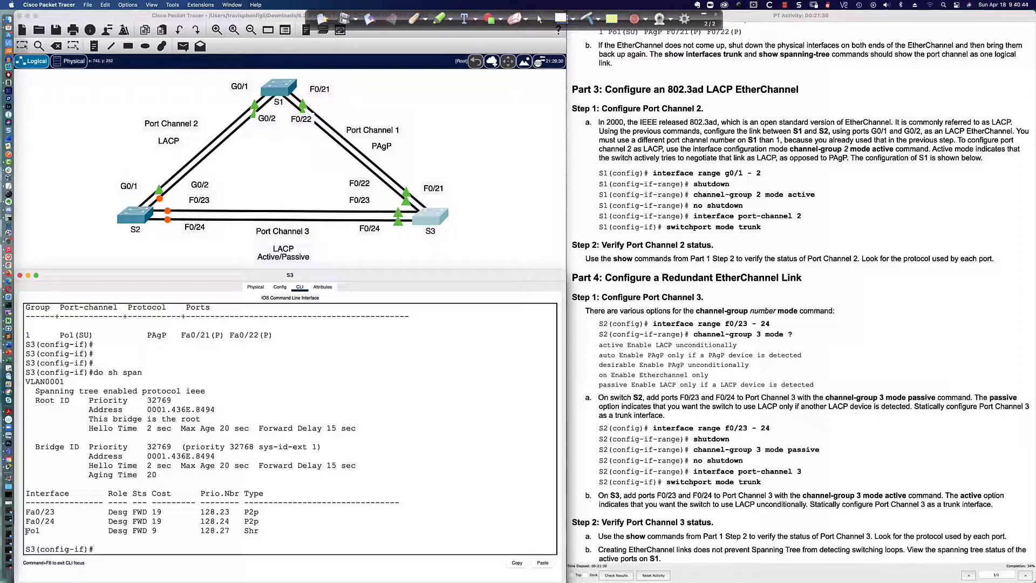
pyautogui.moveTo(25, 531); pyautogui.dragTo(260, 531)
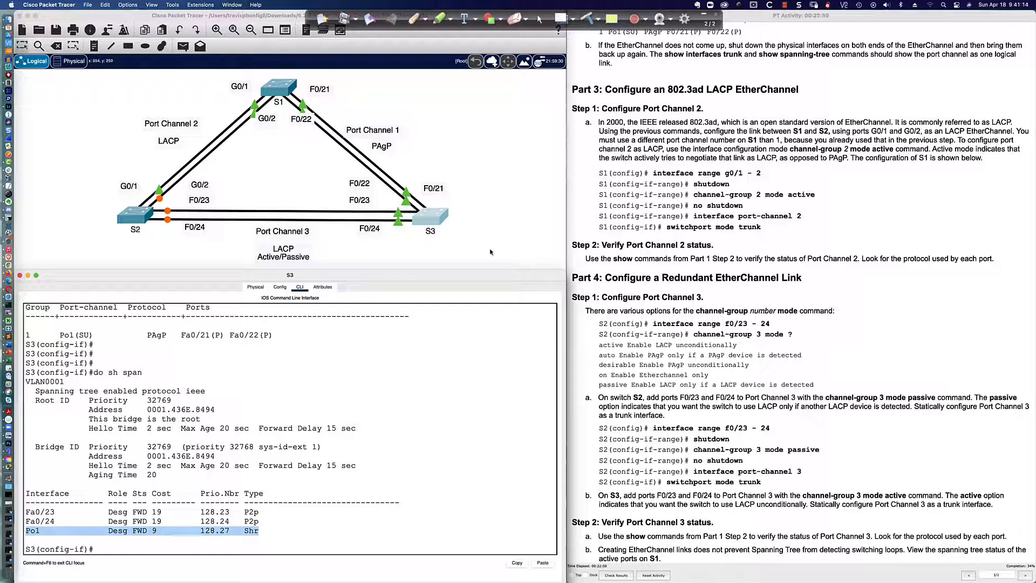
# On S1, select the interface range gi0/1-2 and shut down both ports
pyautogui.scroll(-3, 606, 92)
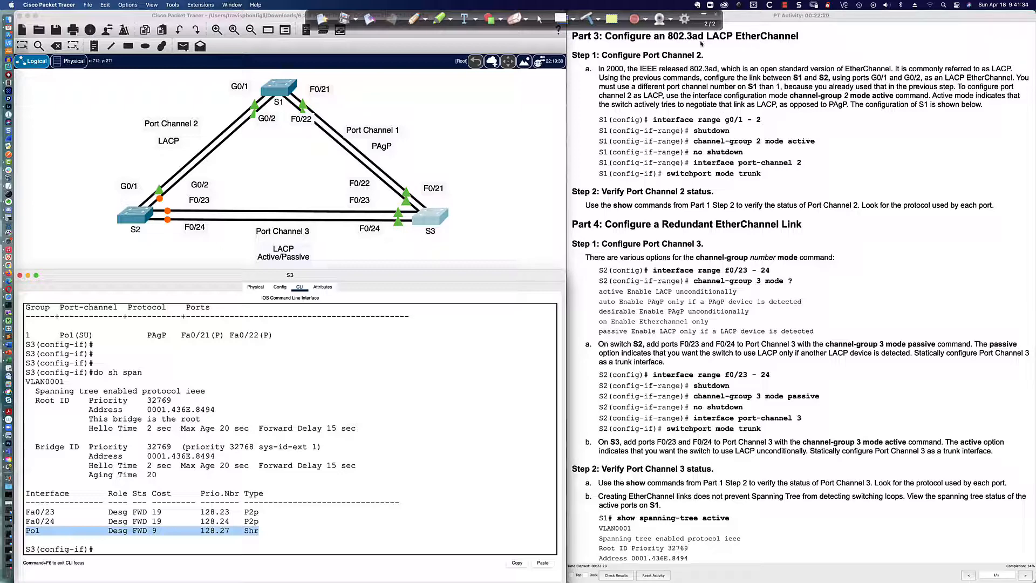
pyautogui.click(277, 93)
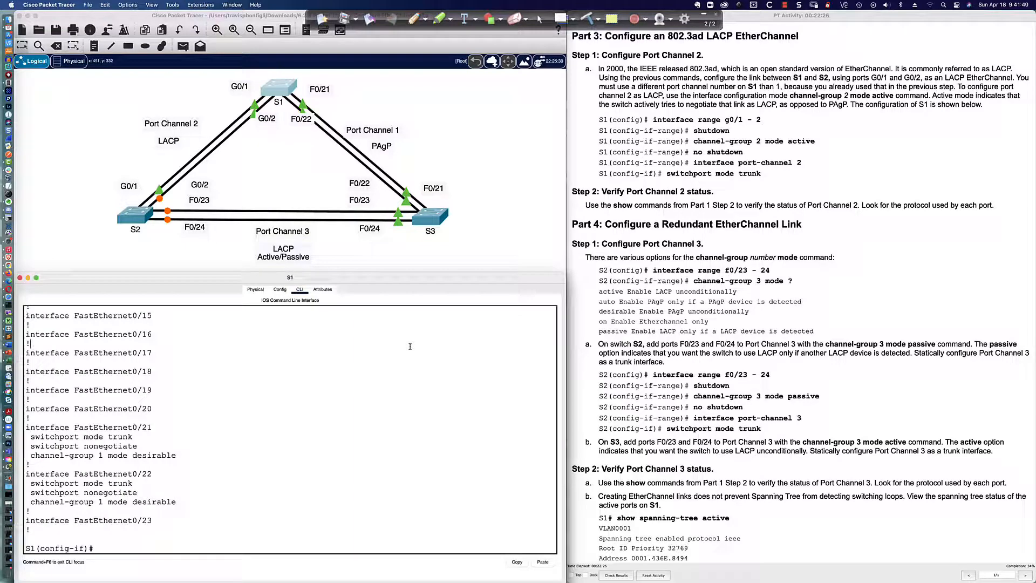
pyautogui.press('Return')
pyautogui.press('Return')
pyautogui.press('Return')
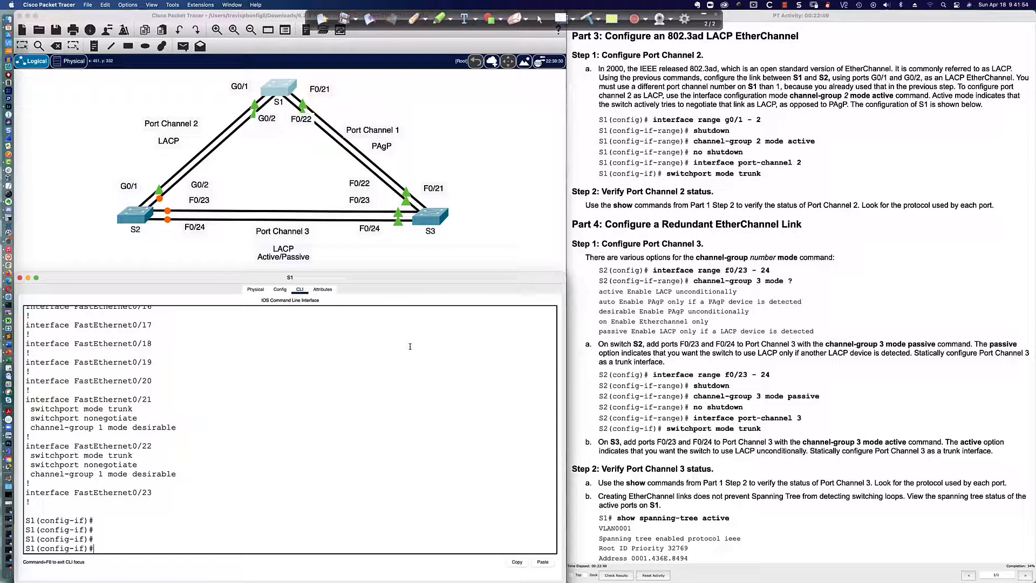
pyautogui.write('nt ra gi0/1-2')
pyautogui.press('Return')
pyautogui.write('shut')
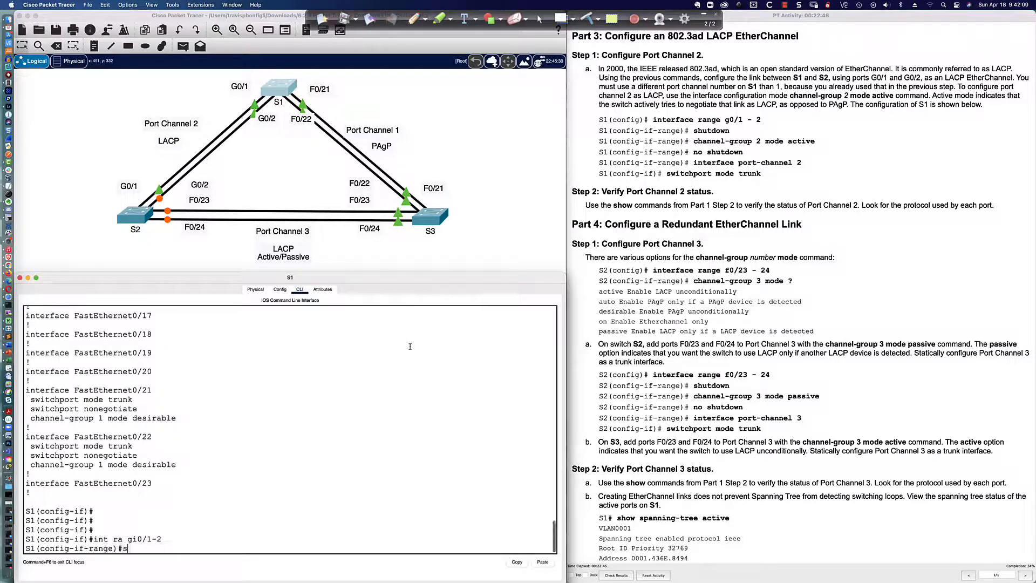
pyautogui.press('Tab')
pyautogui.press('Return')
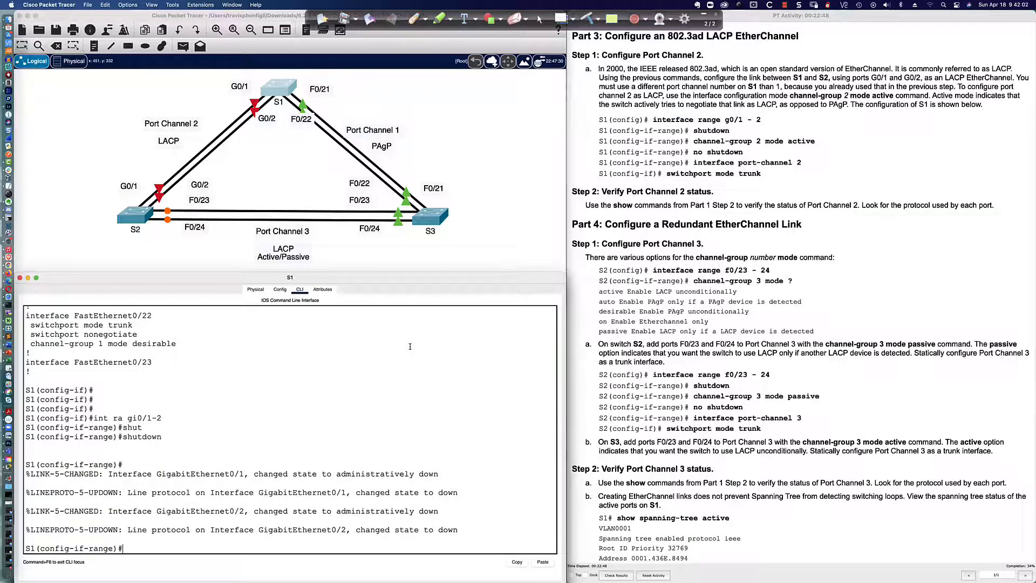
# Assign S1's GigabitEthernet0/1-2 ports to channel-group 2 in active mode
pyautogui.write('chann')
pyautogui.press('Tab')
pyautogui.write('e')
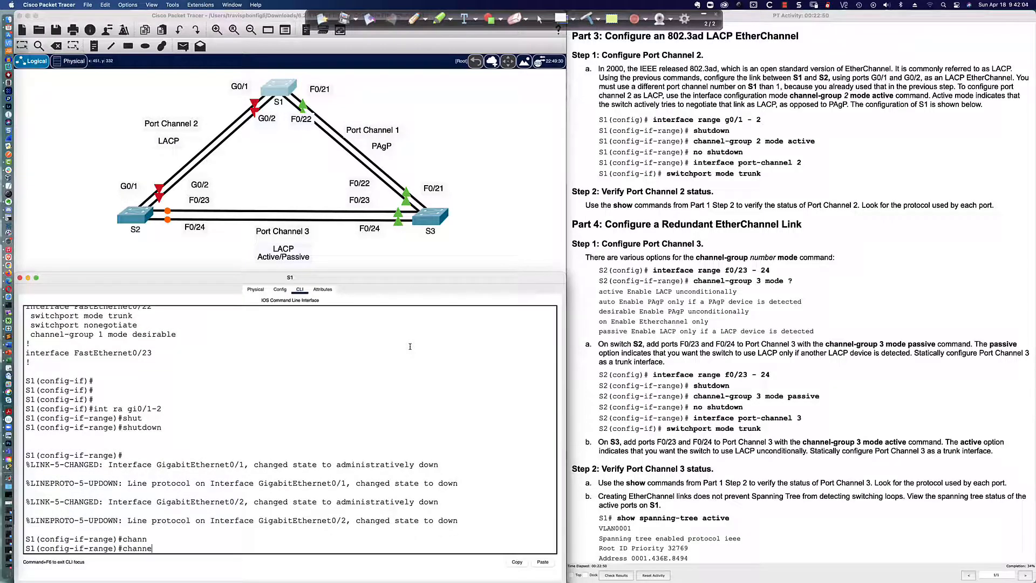
pyautogui.write('l-g')
pyautogui.press('Tab')
pyautogui.write('2')
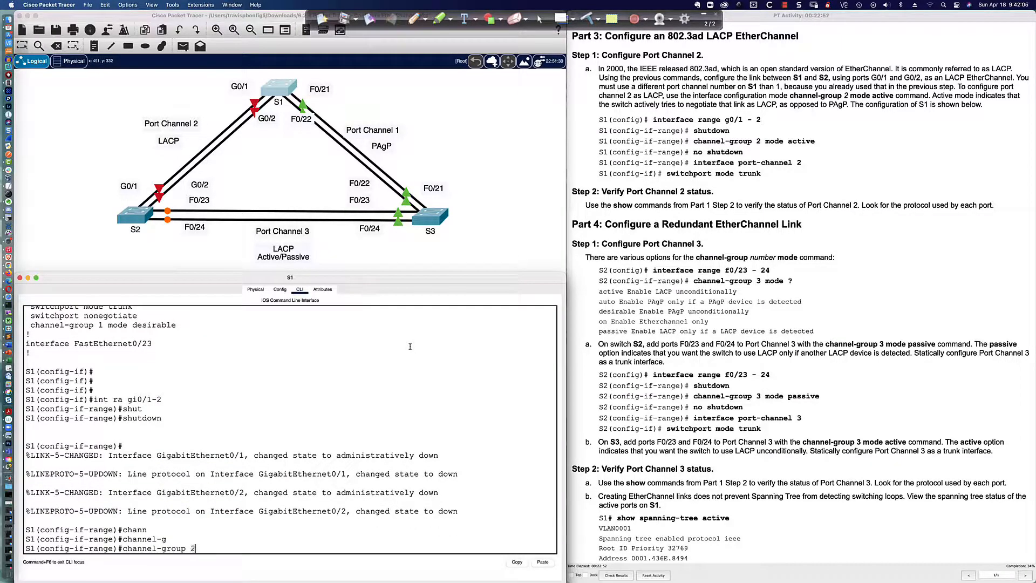
pyautogui.write(' mode act')
pyautogui.press('Tab')
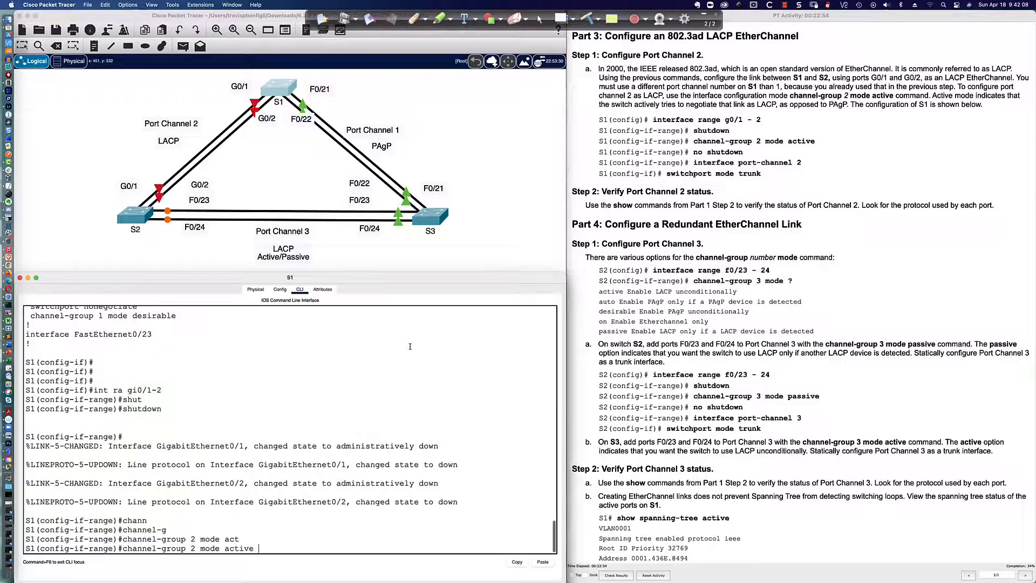
pyautogui.press('Return')
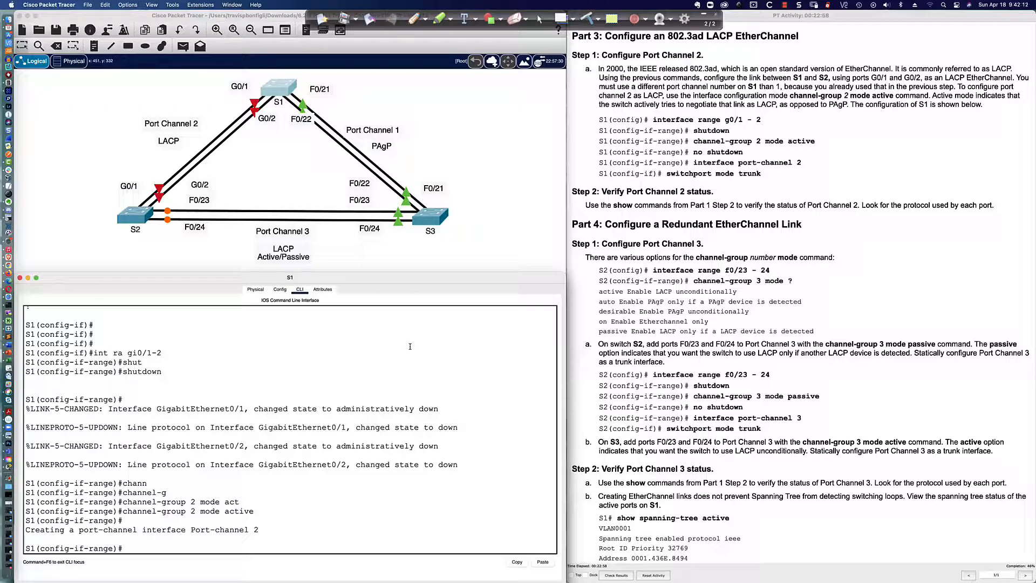
# Bring S1's GigabitEthernet0/1-2 ports back up with no shutdown
pyautogui.write('no shut')
pyautogui.press('Return')
pyautogui.press('Return')
pyautogui.press('Return')
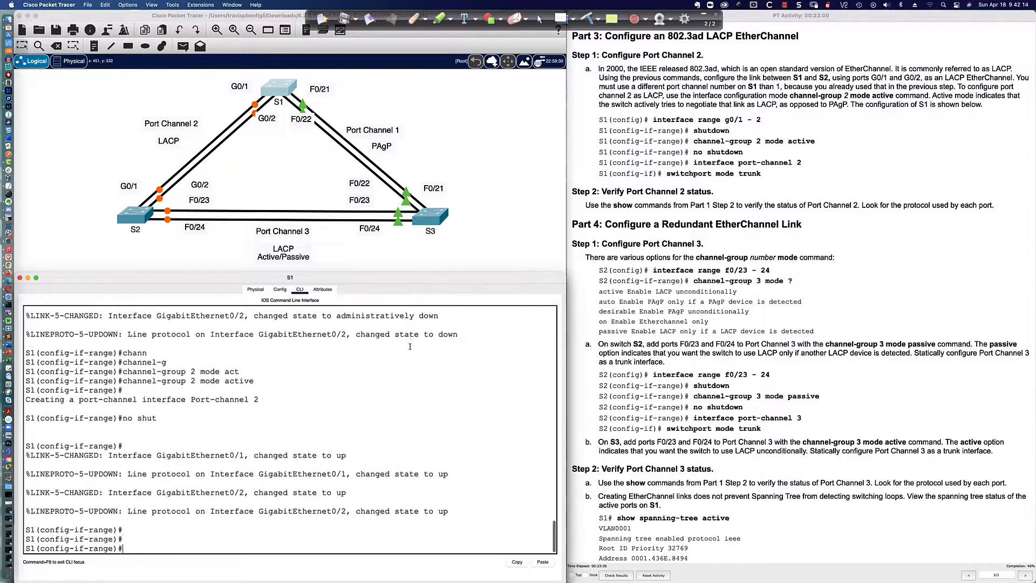
# Enter S1's port-channel 2 interface and set it statically to trunk mode
pyautogui.press('Return')
pyautogui.press('Return')
pyautogui.write('int po2')
pyautogui.press('Return')
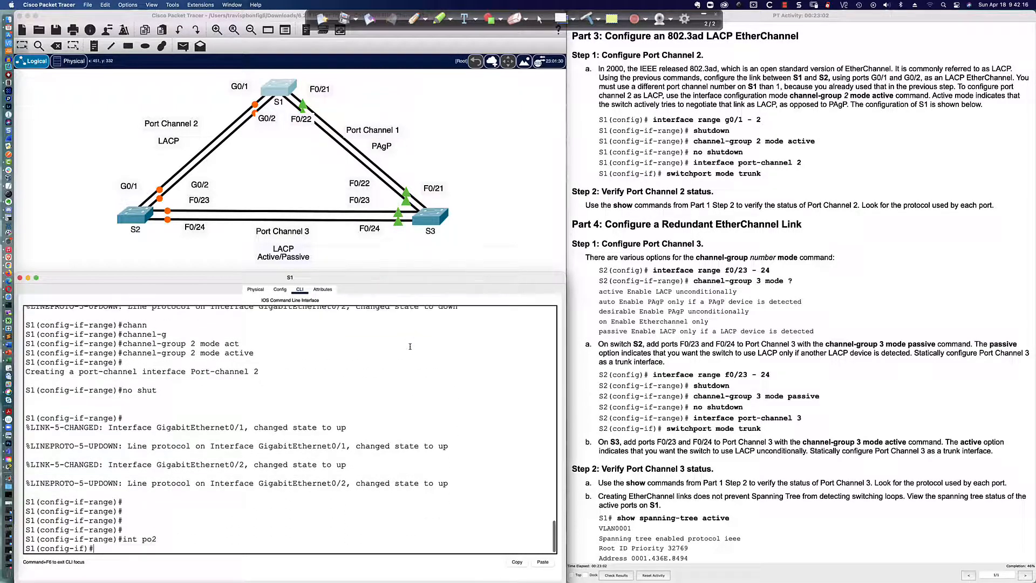
pyautogui.write('swi')
pyautogui.press('Tab')
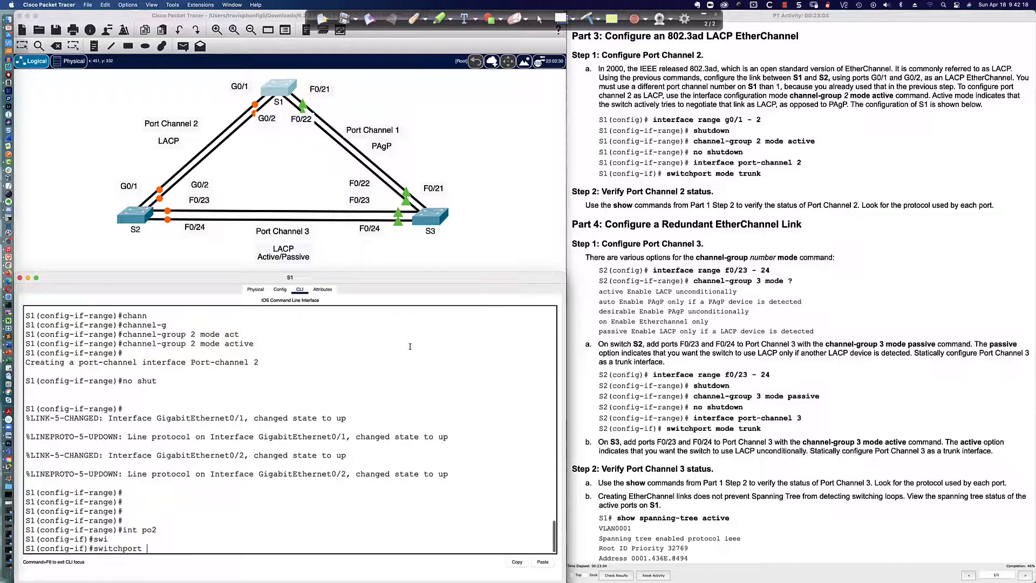
pyautogui.write('mode tru')
pyautogui.press('Tab')
pyautogui.press('Return')
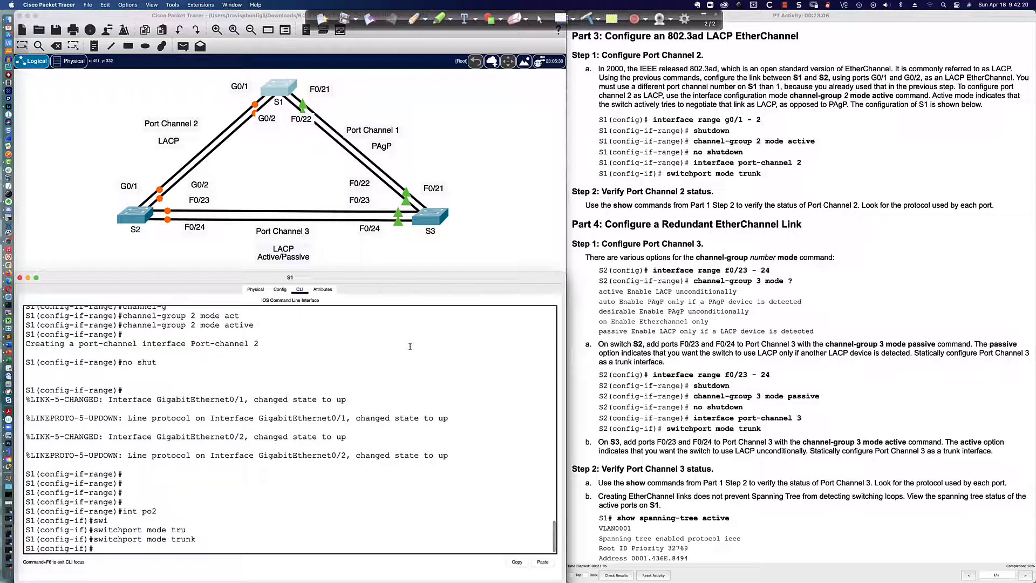
# Disable trunk negotiation on S1's port-channel 2 with switchport nonegotiate
pyautogui.write('sw')
pyautogui.press('Tab')
pyautogui.write('non')
pyautogui.press('Tab')
pyautogui.press('Return')
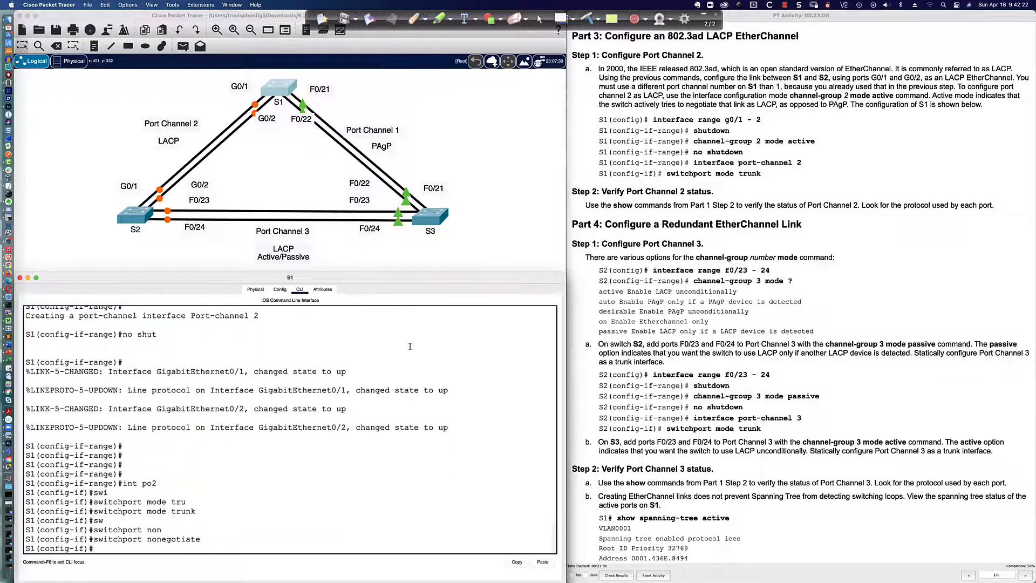
pyautogui.press('Return')
pyautogui.press('Return')
pyautogui.press('Return')
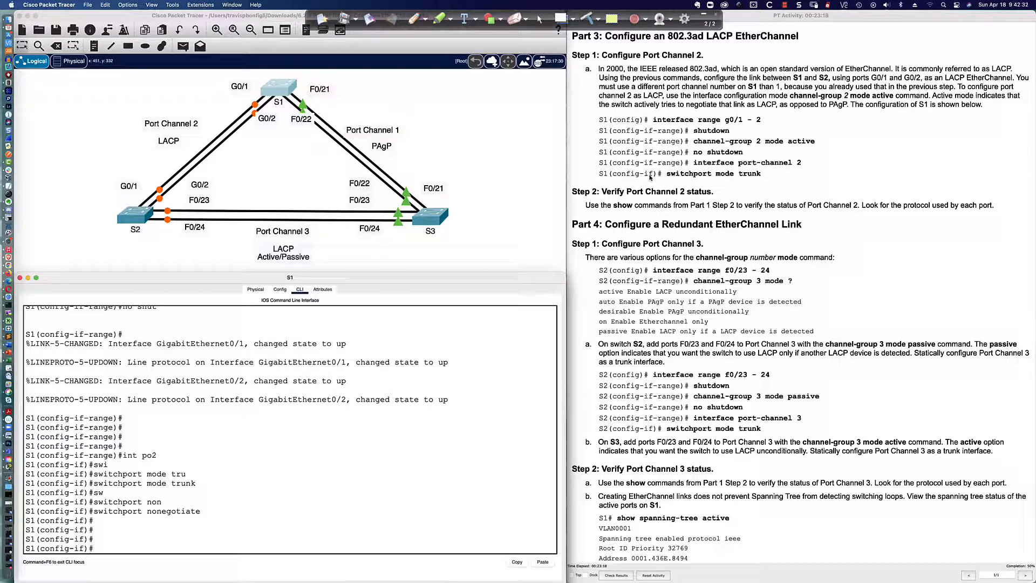
# Open switch S2's command line and bring up its user prompt
pyautogui.scroll(-5, 650, 177)
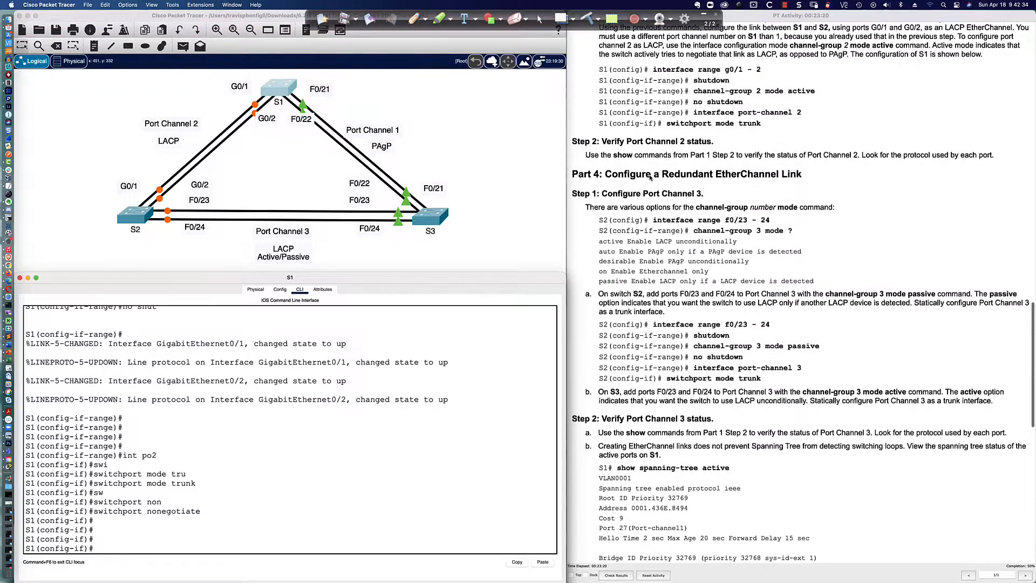
pyautogui.scroll(-4, 650, 177)
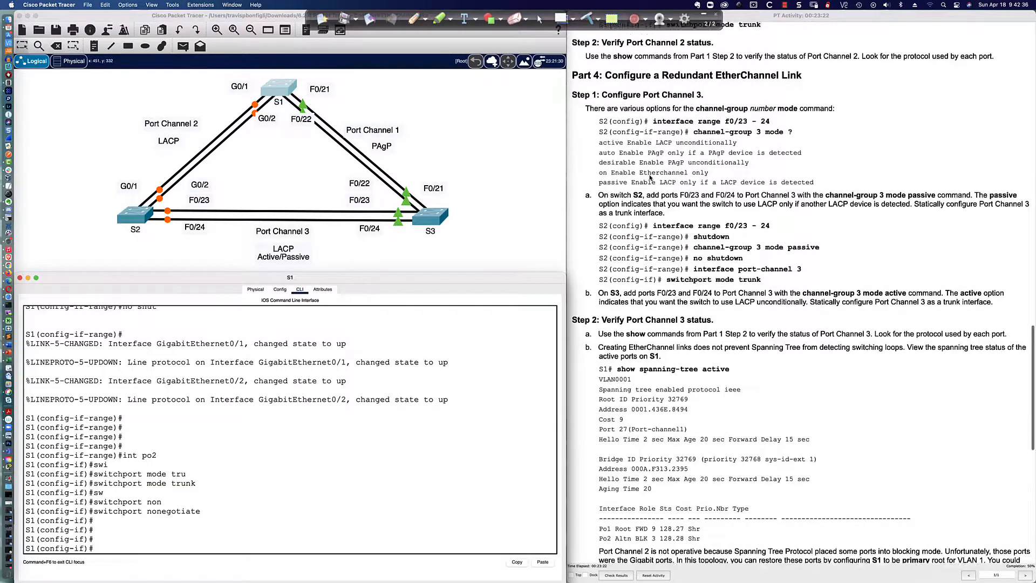
pyautogui.click(135, 216)
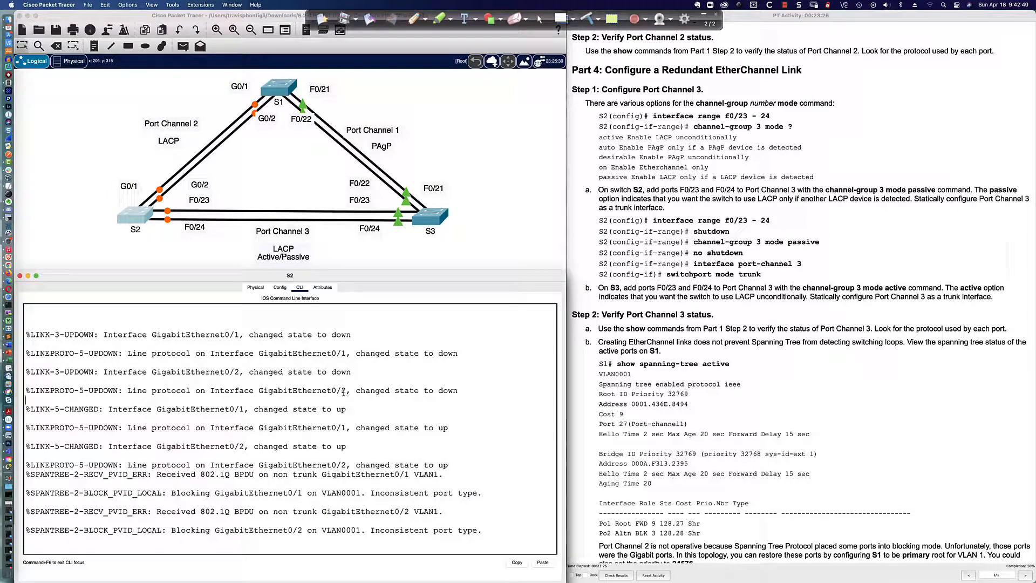
pyautogui.press('Return')
pyautogui.press('Return')
pyautogui.press('Return')
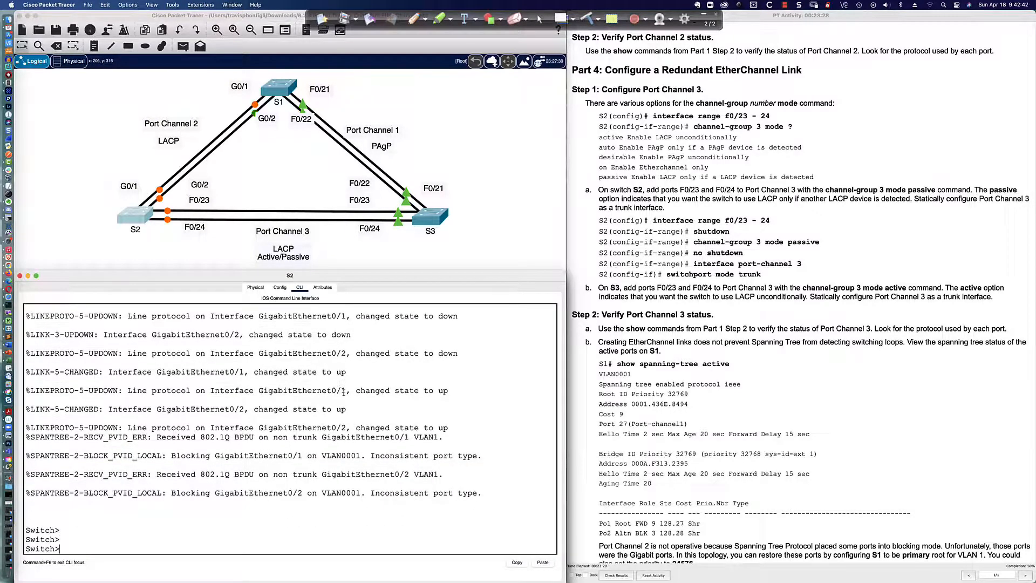
# Enter privileged and global configuration modes on the switch and set its hostname to S2
pyautogui.write('en')
pyautogui.press('Return')
pyautogui.write('conf t')
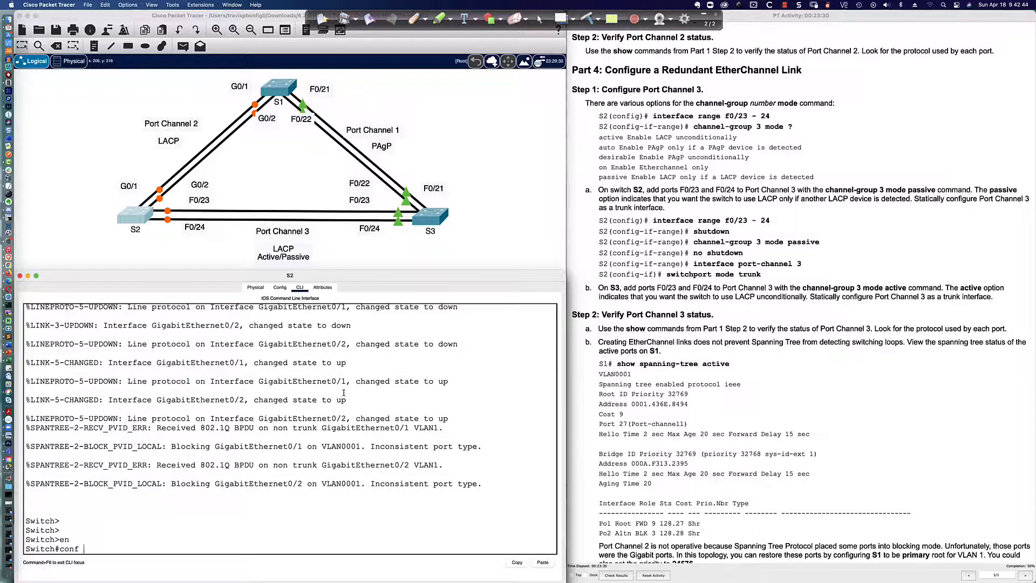
pyautogui.press('Return')
pyautogui.write('host')
pyautogui.press('Tab')
pyautogui.write('S2')
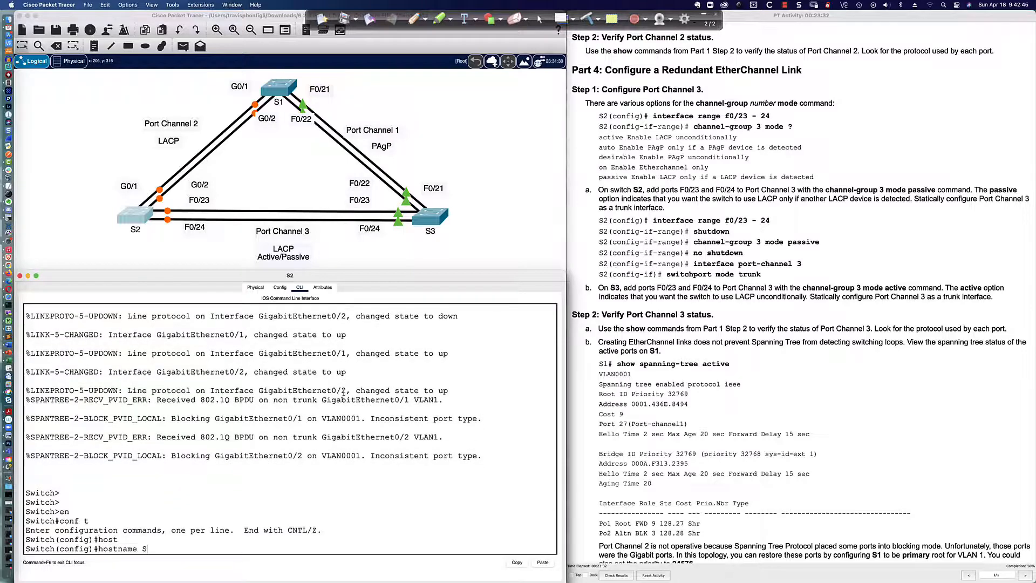
pyautogui.press('Return')
# Disable IP domain lookup on S2
pyautogui.write('no ip')
pyautogui.write(' domain')
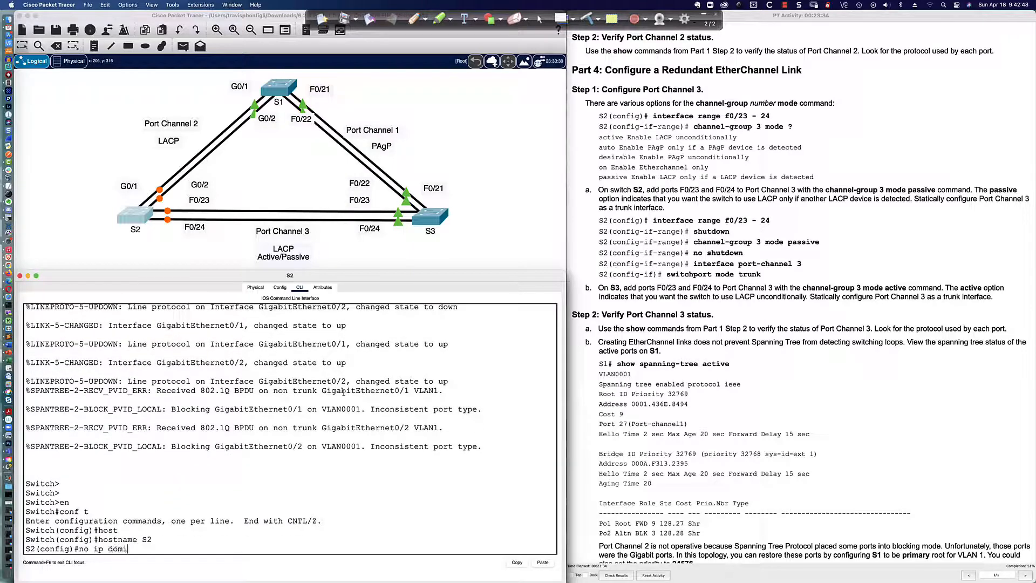
pyautogui.write('-look')
pyautogui.press('Return')
# Enable synchronous logging on S2's console line 0
pyautogui.write('lie')
pyautogui.press('BackSpace')
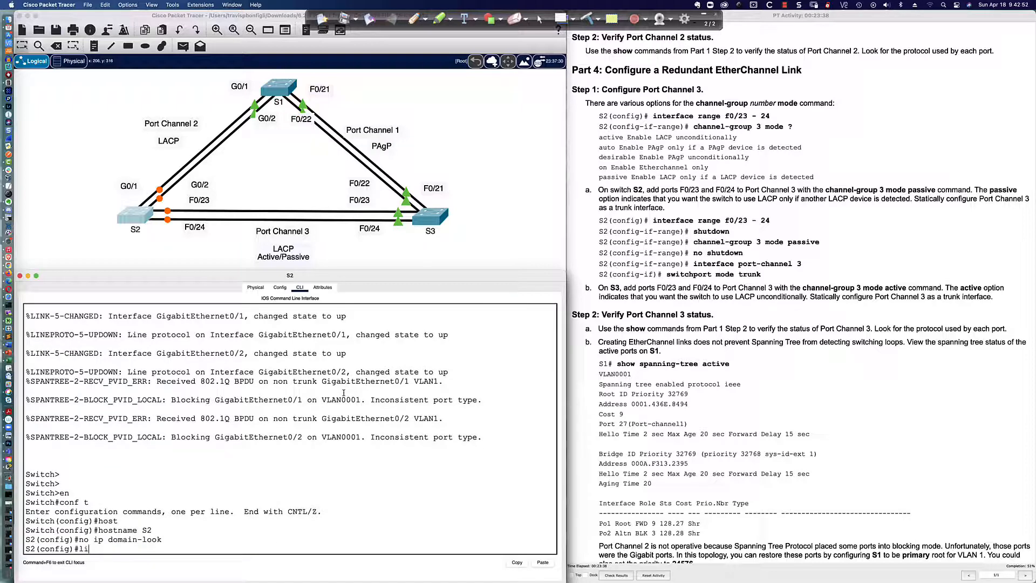
pyautogui.write('ne con 0')
pyautogui.press('Return')
pyautogui.write('logg sync')
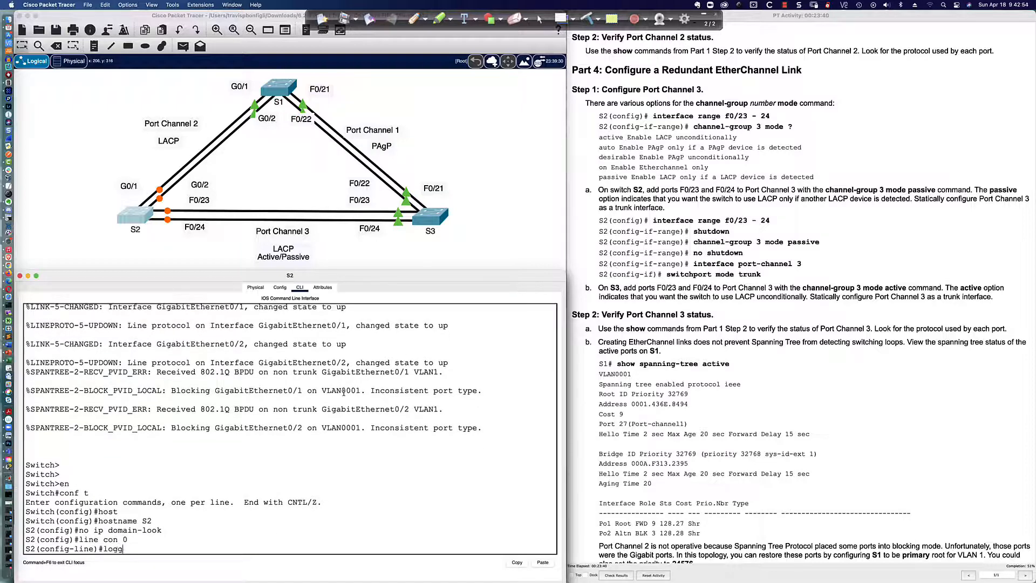
pyautogui.press('Return')
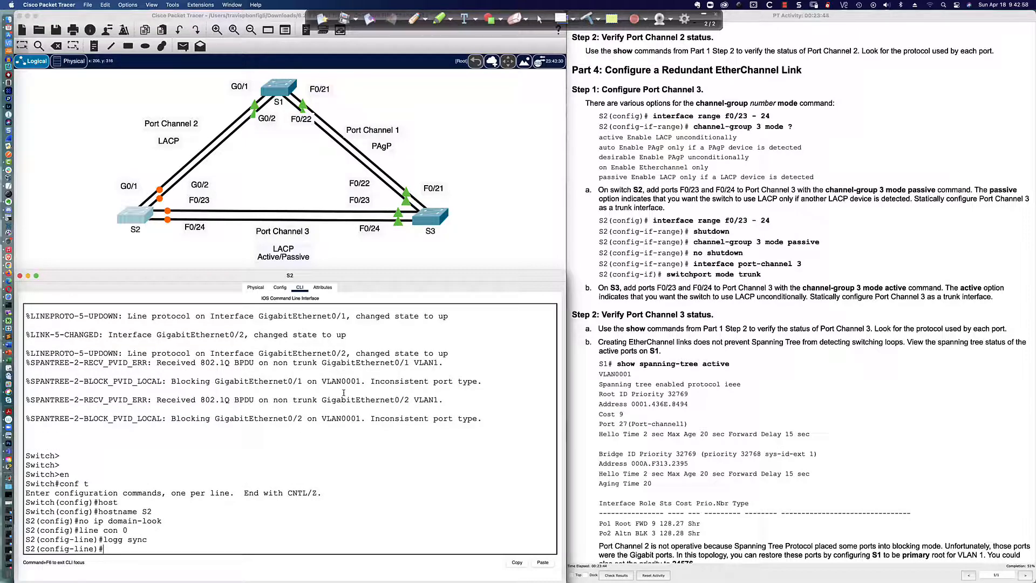
# On S2, select the interface range gi0/1-2 and shut down both ports
pyautogui.write('int ra gi0/1-2')
pyautogui.press('Return')
pyautogui.write('shut')
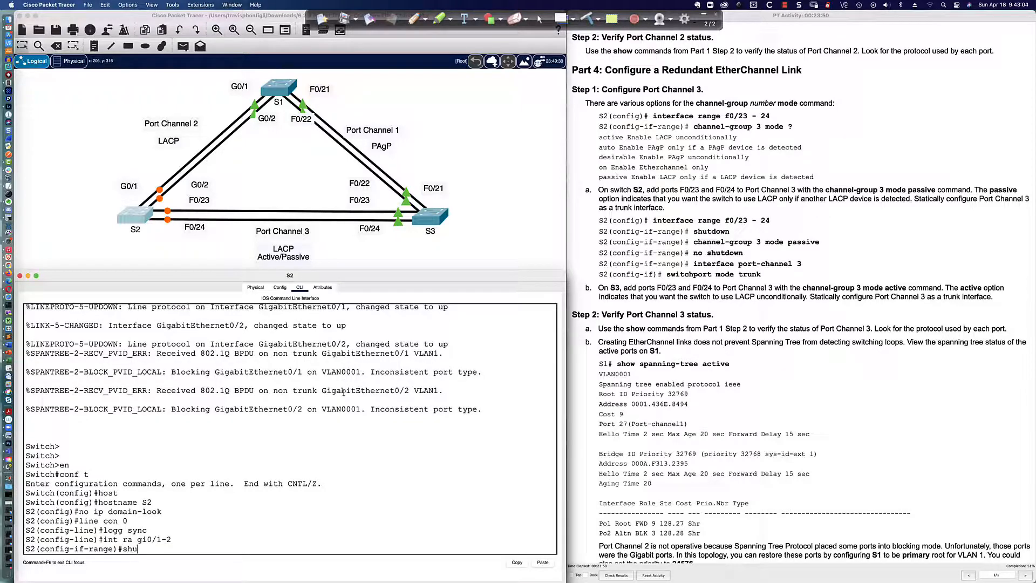
pyautogui.press('Return')
pyautogui.press('Return')
# Assign S2's GigabitEthernet0/1-2 ports to channel-group 2 in active mode and bring them back up with no shutdown
pyautogui.write('ch')
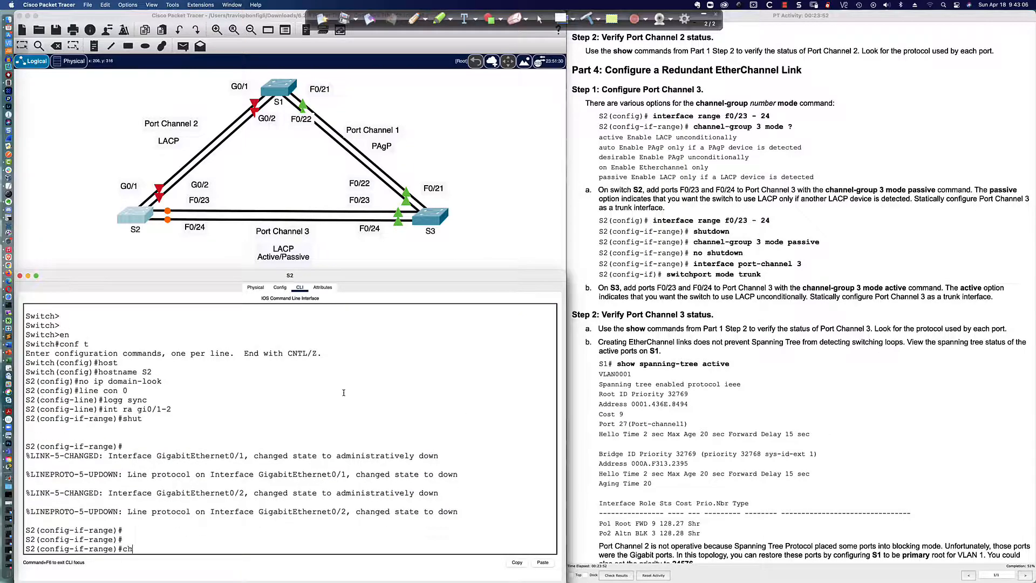
pyautogui.write('annel-g')
pyautogui.press('Tab')
pyautogui.write('2 mode')
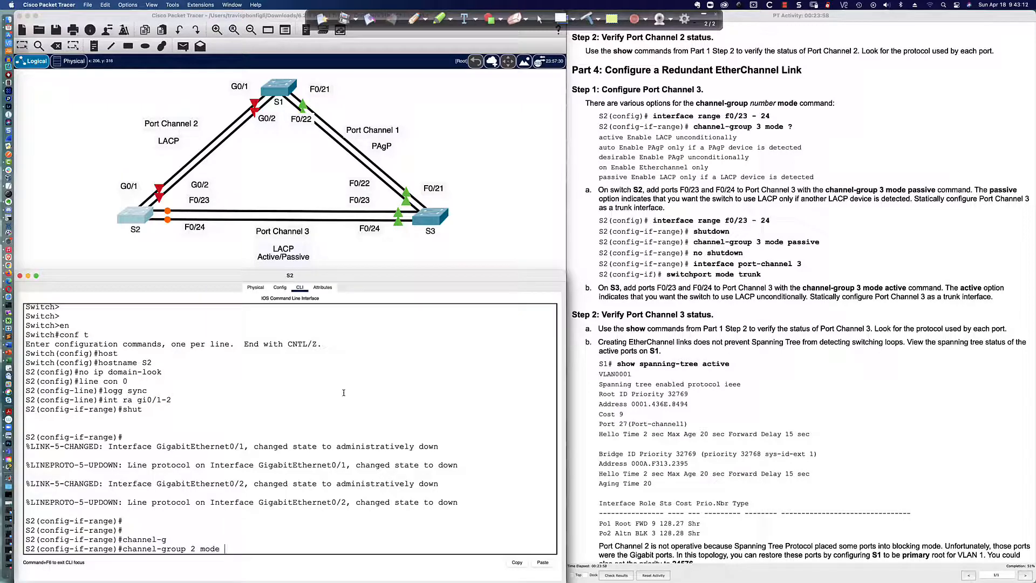
pyautogui.write(' ac')
pyautogui.press('Tab')
pyautogui.press('Return')
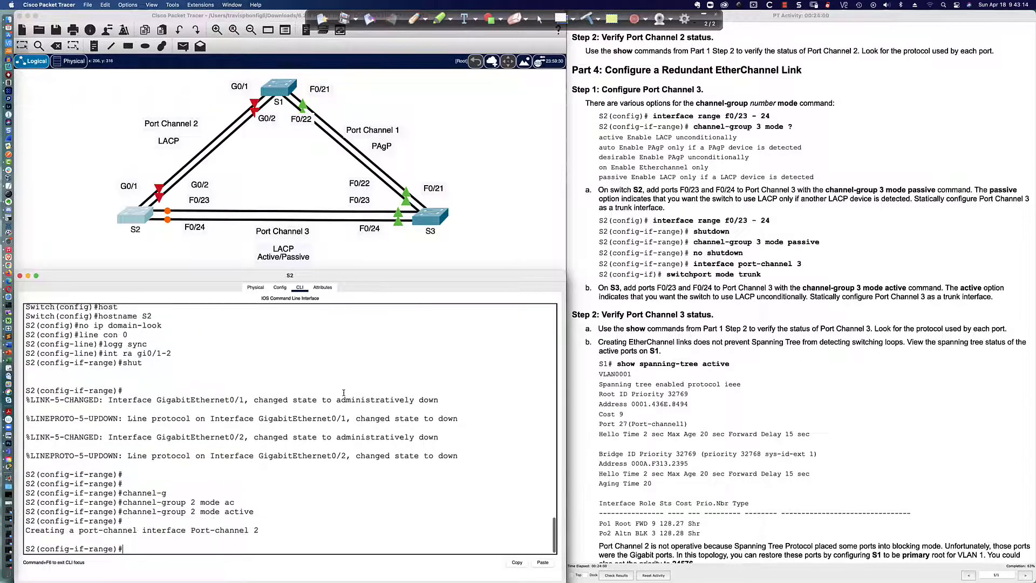
pyautogui.write('no shut')
pyautogui.press('Return')
# Enter S2's port-channel 2 interface and set it statically to trunk mode
pyautogui.write('in')
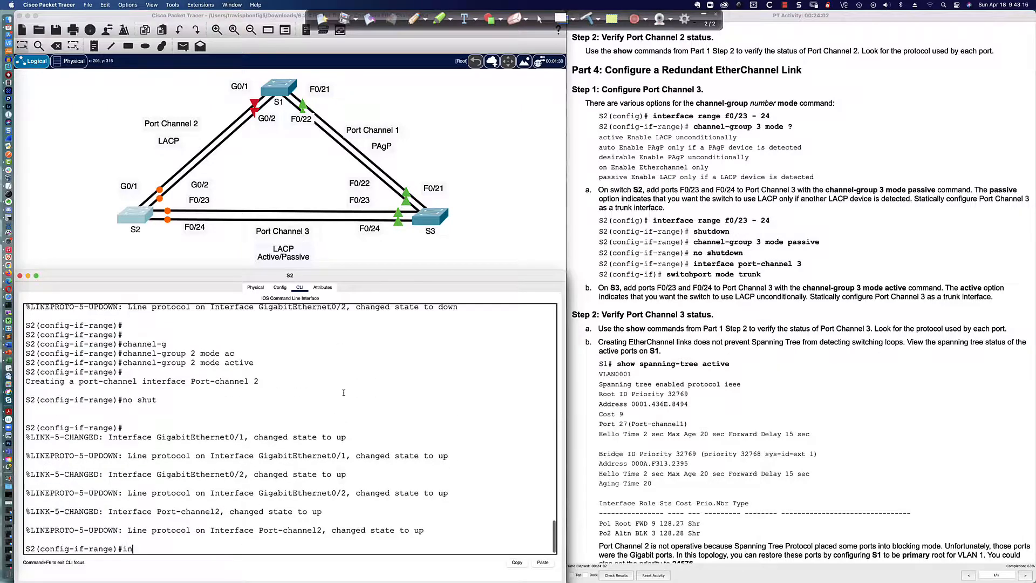
pyautogui.write('t po2')
pyautogui.press('Return')
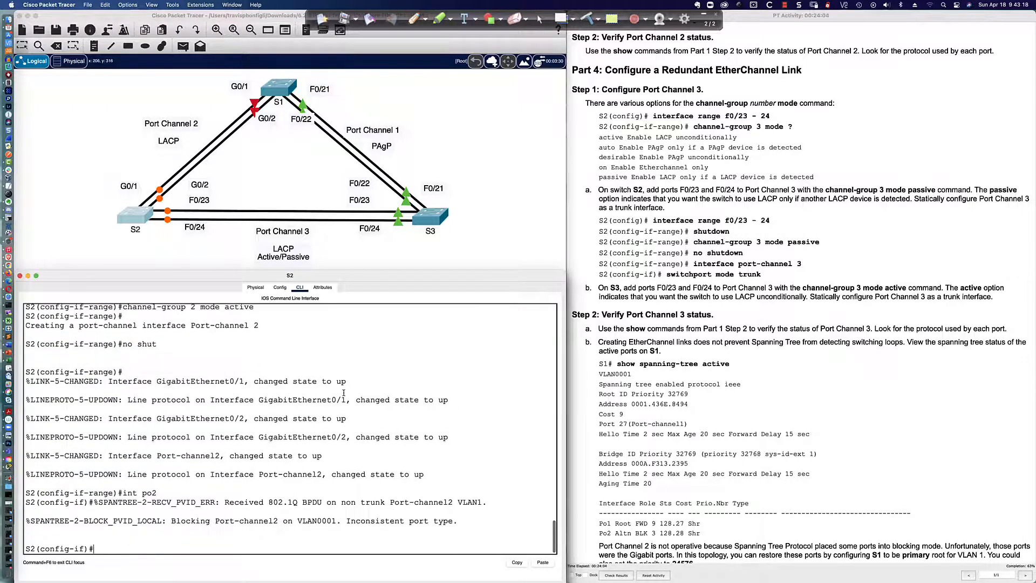
pyautogui.write('swi')
pyautogui.press('Tab')
pyautogui.write('mod')
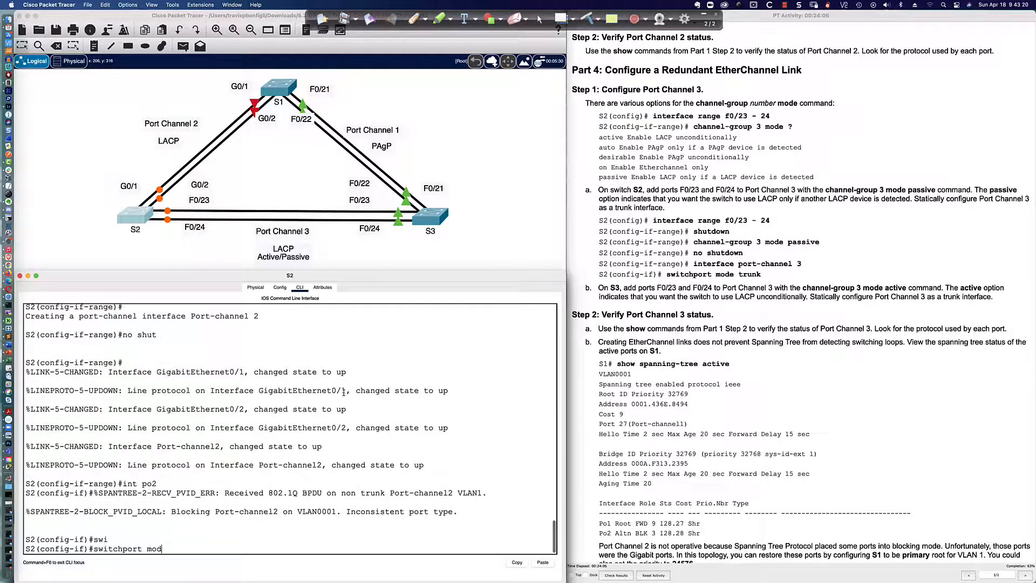
pyautogui.write('e tru')
pyautogui.press('Tab')
pyautogui.press('Return')
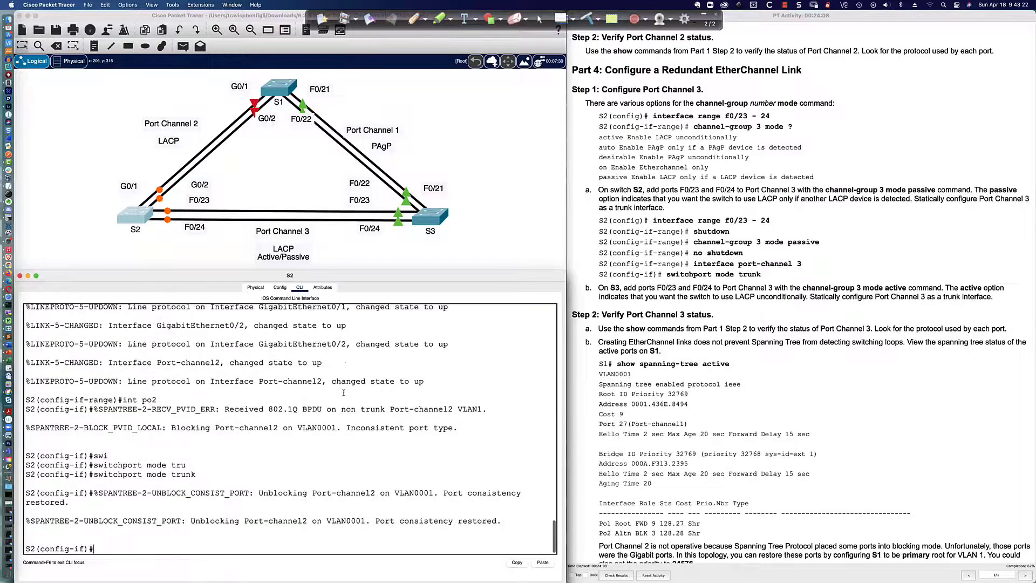
# Disable trunk negotiation on S2's port-channel 2 with switchport nonegotiate
pyautogui.press('Return')
pyautogui.press('Return')
pyautogui.press('Return')
pyautogui.press('Return')
pyautogui.write('sw')
pyautogui.press('Tab')
pyautogui.write('non')
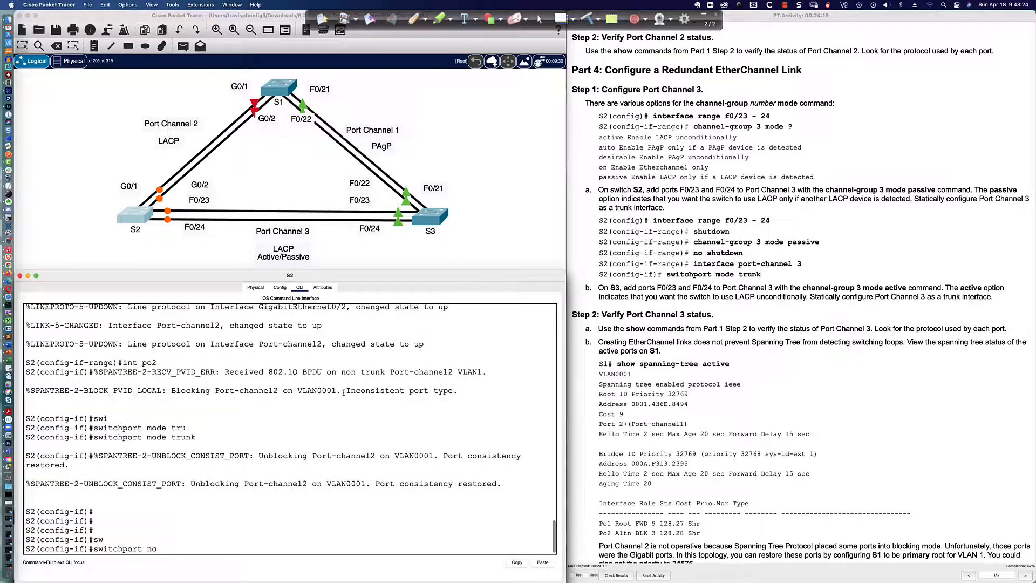
pyautogui.press('Tab')
pyautogui.press('Return')
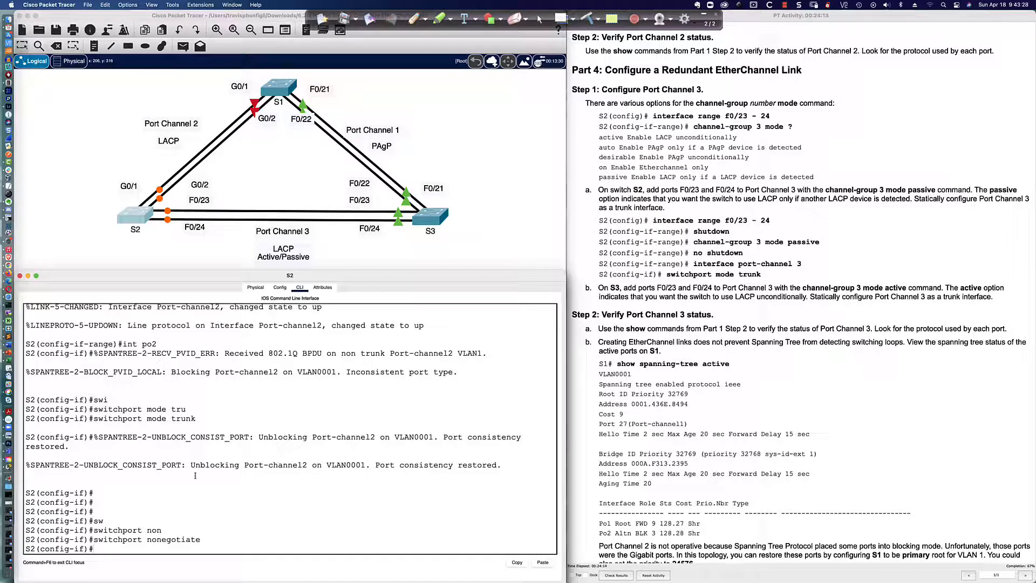
# Review the spanning-tree consistency message for Port-channel2 and display S2's trunk interfaces
pyautogui.moveTo(159, 466); pyautogui.dragTo(495, 467)
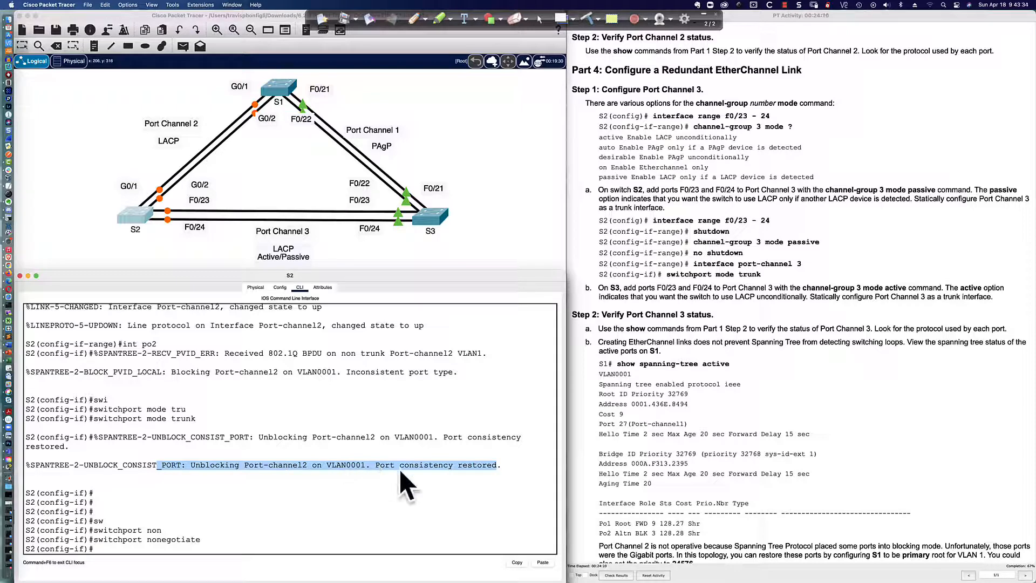
pyautogui.click(430, 494)
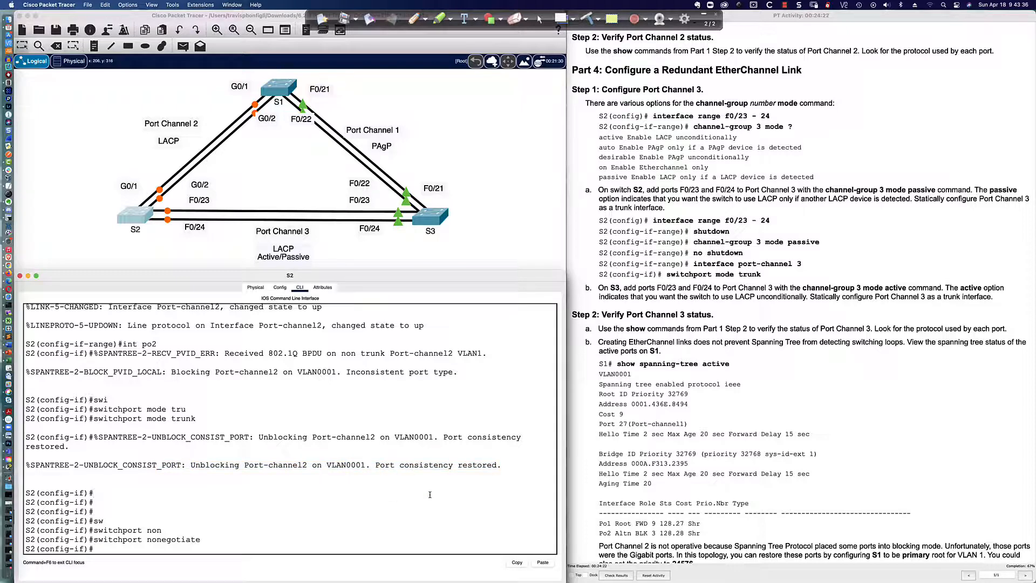
pyautogui.press('Return')
pyautogui.press('Return')
pyautogui.press('Return')
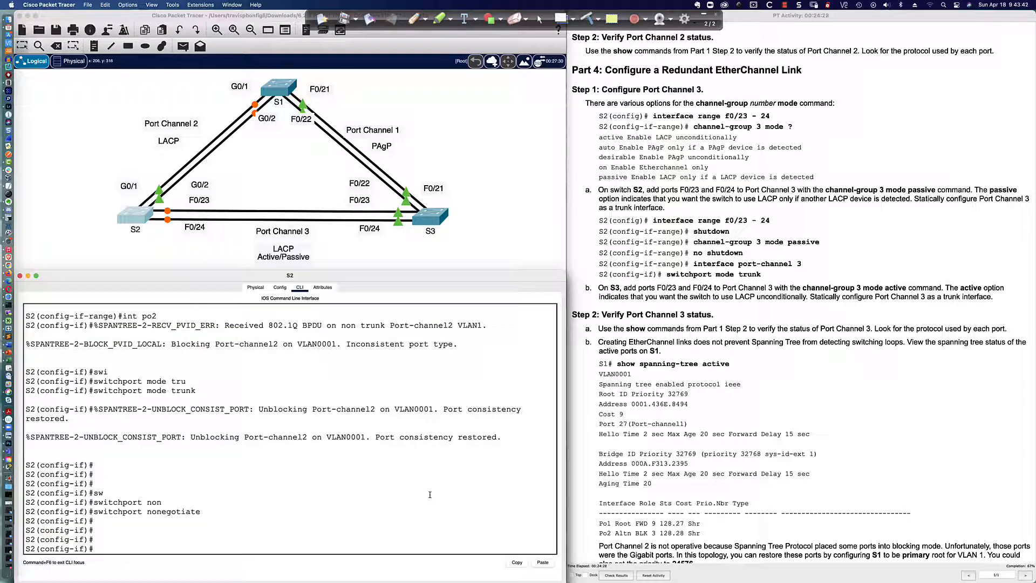
pyautogui.write('do sh int trunk')
pyautogui.press('Return')
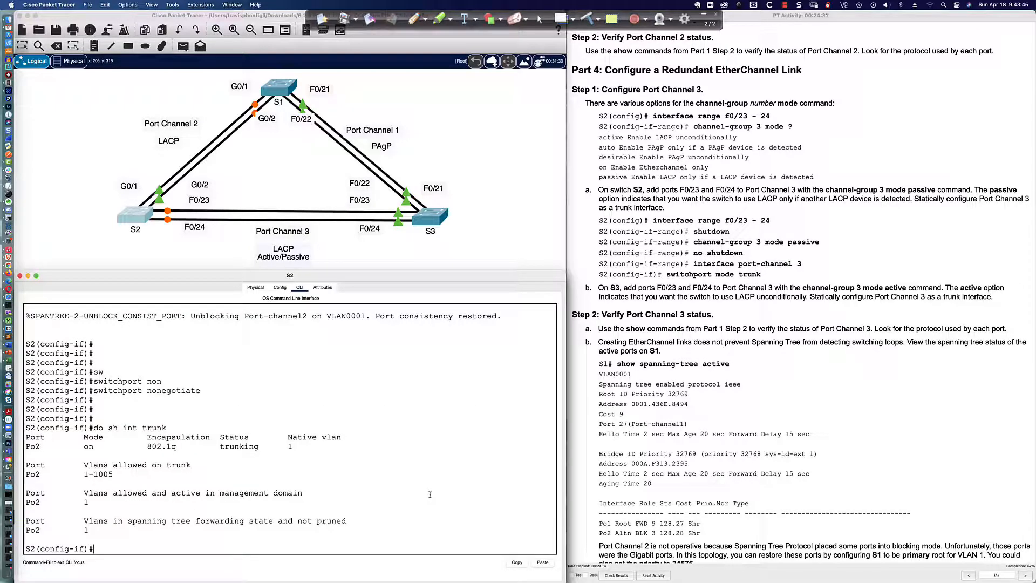
# Display S2's EtherChannel summary and examine the status, protocol and member ports of Po2
pyautogui.write('do sh ether summ')
pyautogui.press('Return')
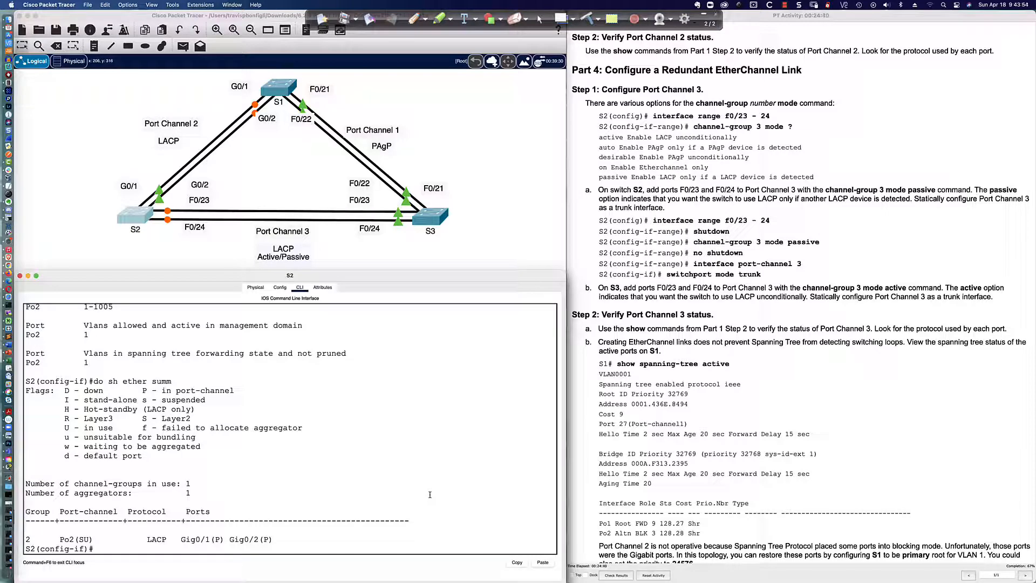
pyautogui.moveTo(213, 539); pyautogui.dragTo(217, 539)
pyautogui.moveTo(79, 540); pyautogui.dragTo(91, 539)
pyautogui.click(282, 539)
pyautogui.press('Return')
pyautogui.press('Return')
pyautogui.press('Return')
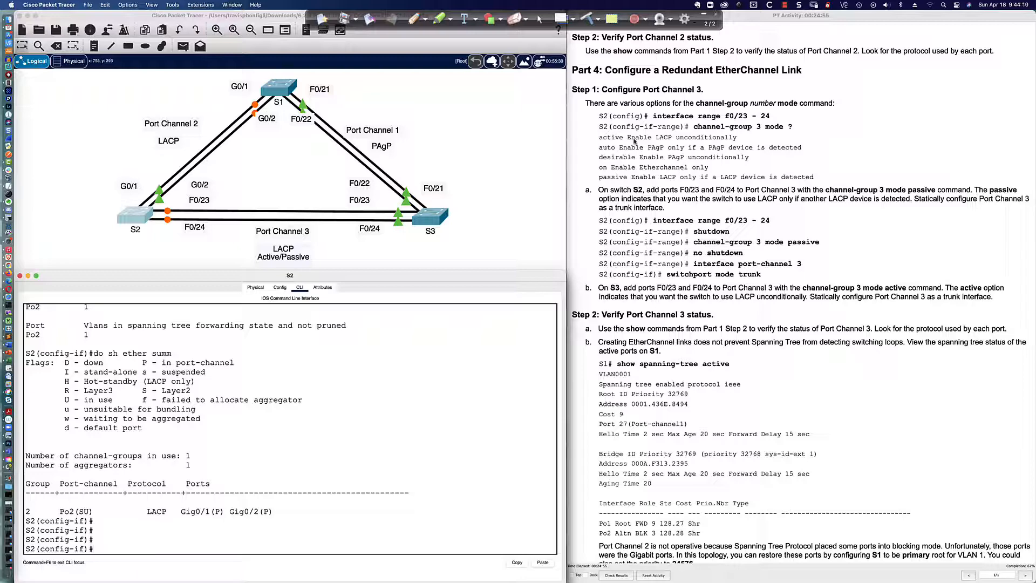
# On S2, select the interface range fa0/23-24 and shut down both ports
pyautogui.scroll(-1, 634, 141)
pyautogui.scroll(-3, 635, 141)
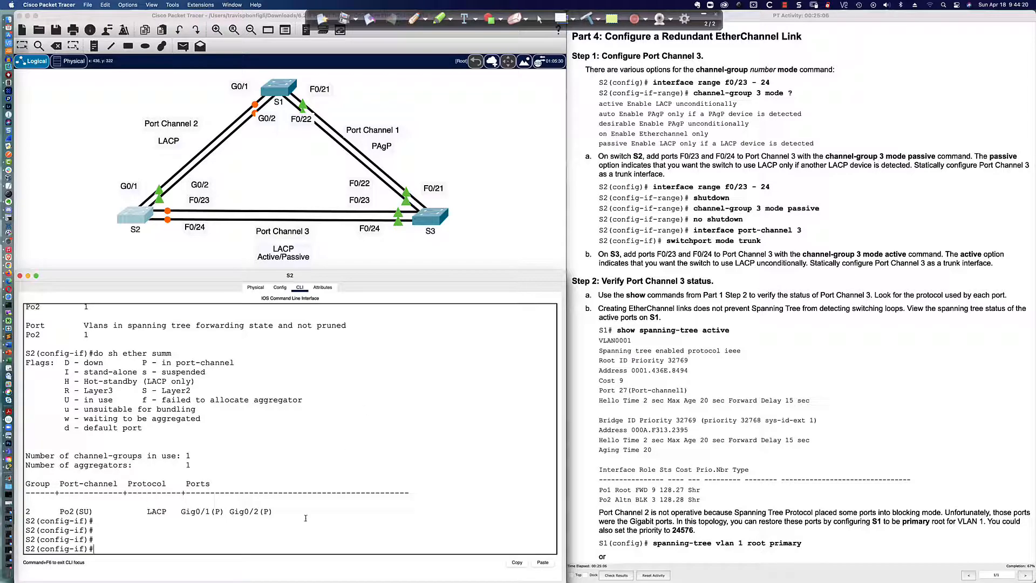
pyautogui.press('Return')
pyautogui.press('Return')
pyautogui.press('Return')
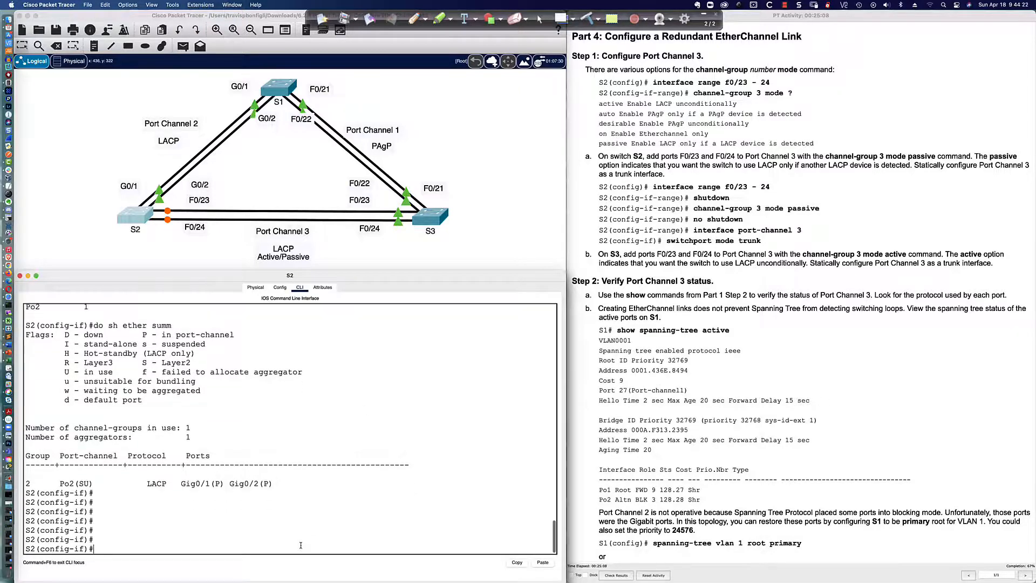
pyautogui.write('int ra fa0/23')
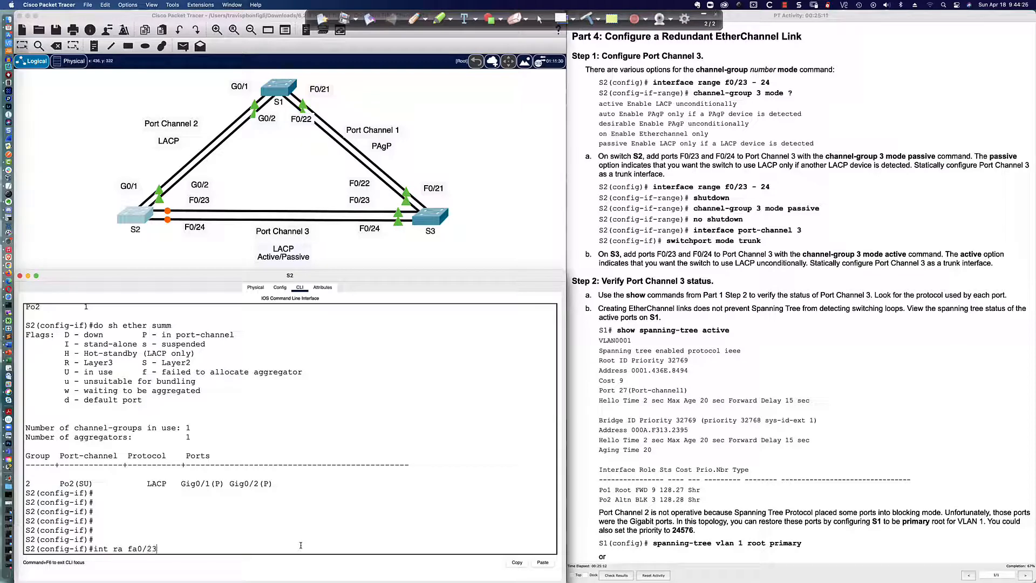
pyautogui.write('-3')
pyautogui.press('Return')
pyautogui.write('shut')
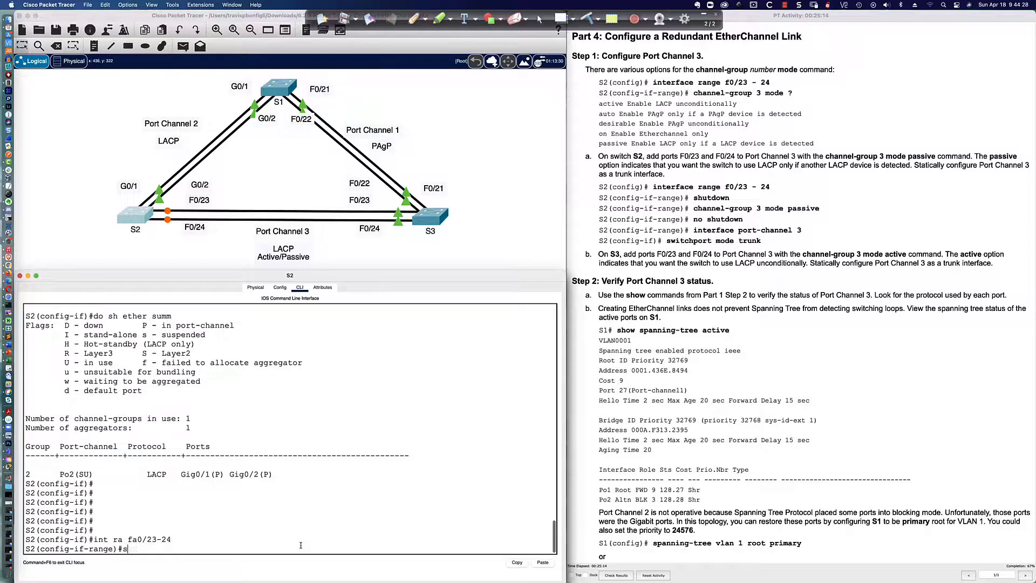
pyautogui.press('Return')
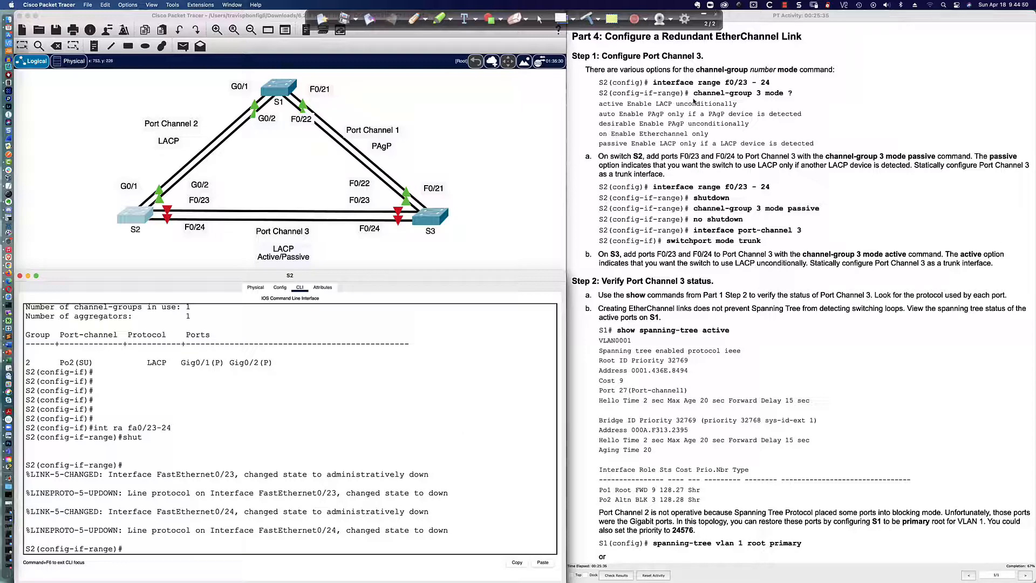
# Add S2's F0/23 and F0/24 to channel group 3 in LACP passive mode and re-enable the ports
pyautogui.scroll(-3, 730, 189)
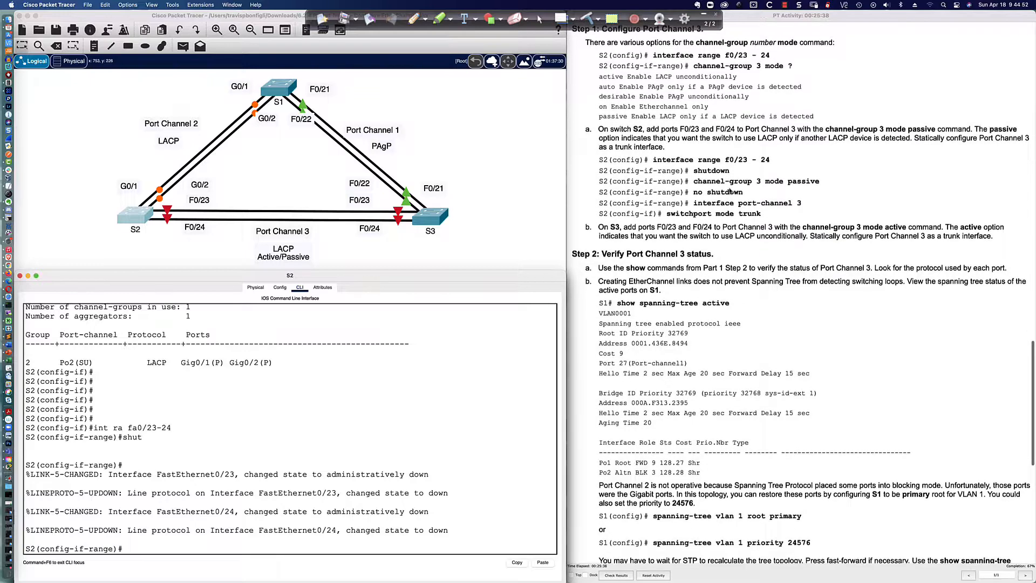
pyautogui.scroll(-5, 729, 189)
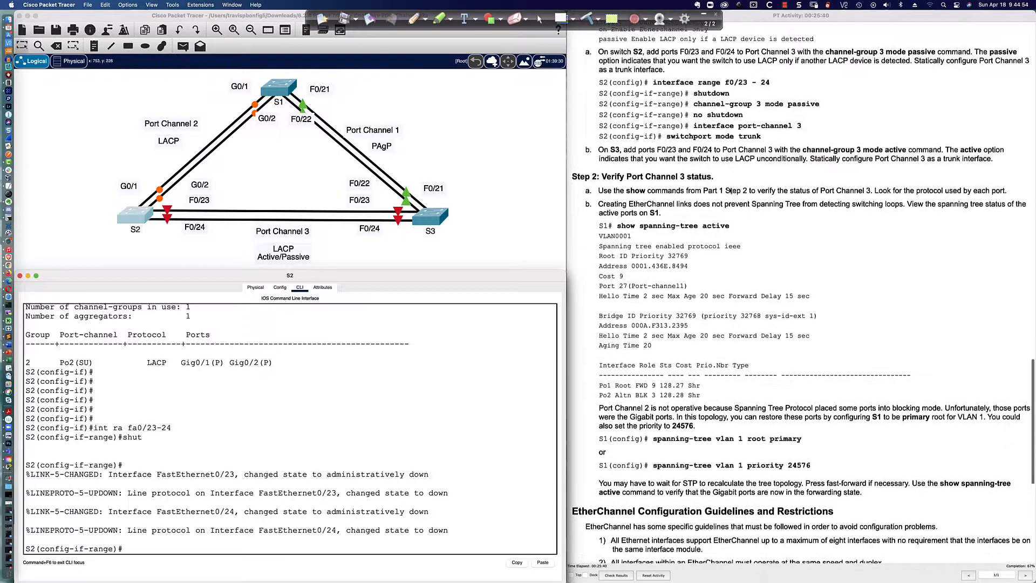
pyautogui.scroll(-1, 730, 190)
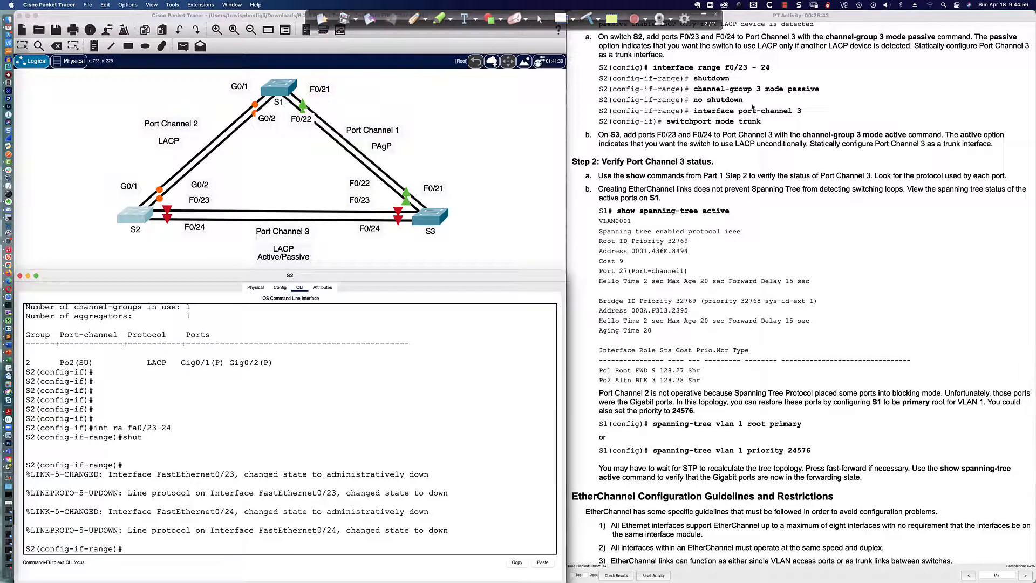
pyautogui.scroll(7, 701, 84)
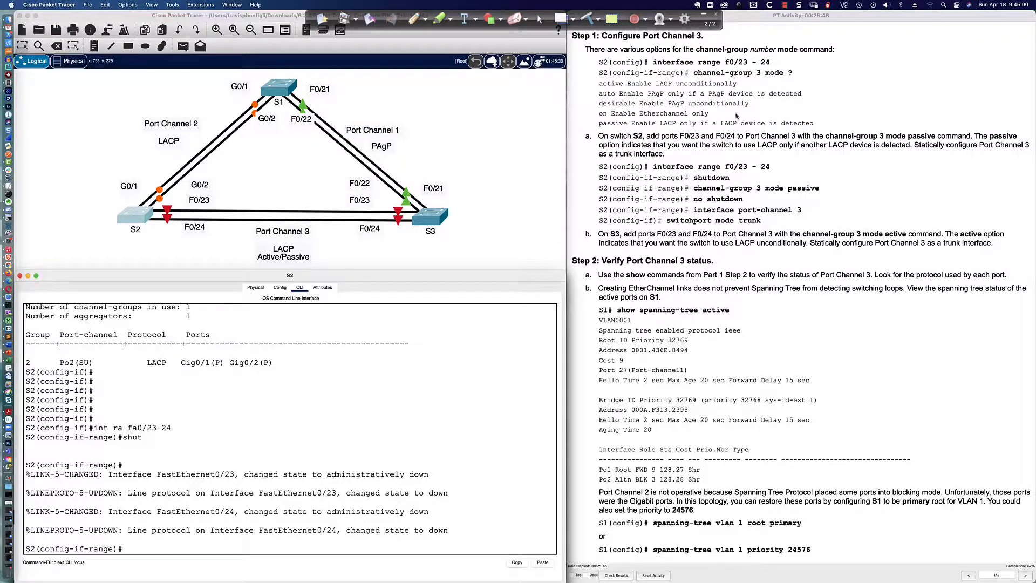
pyautogui.click(706, 182)
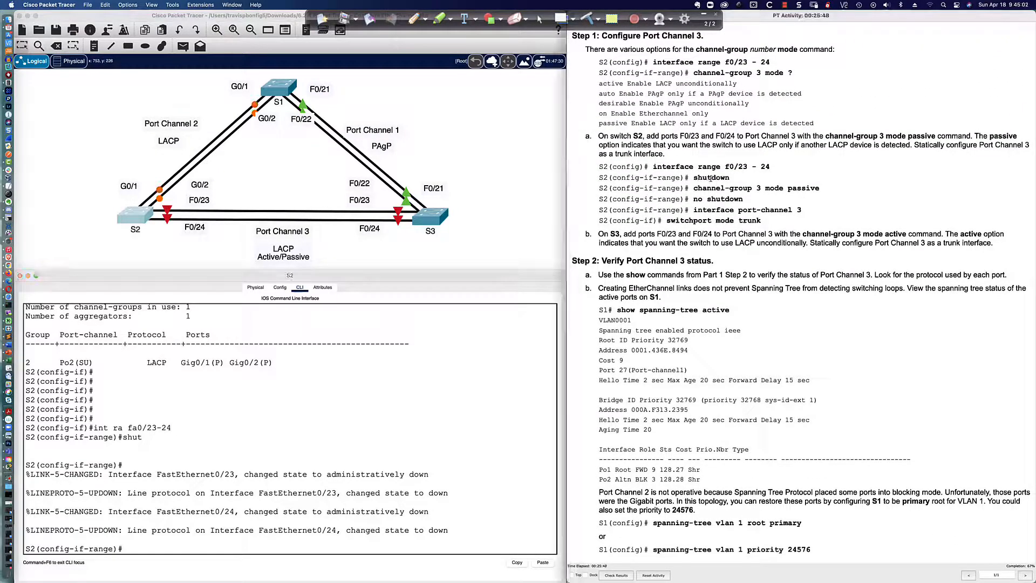
pyautogui.scroll(-7, 711, 124)
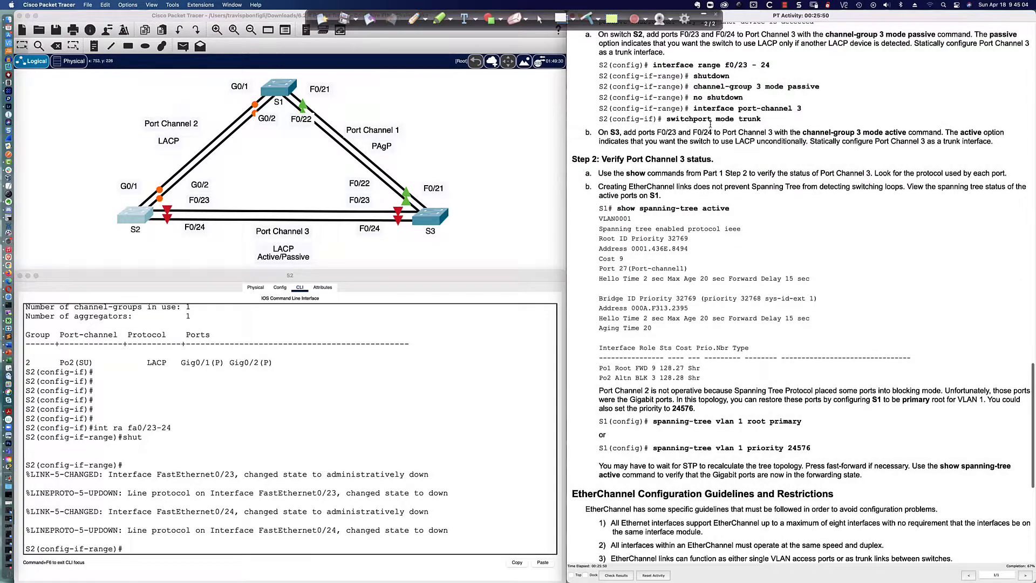
pyautogui.click(322, 549)
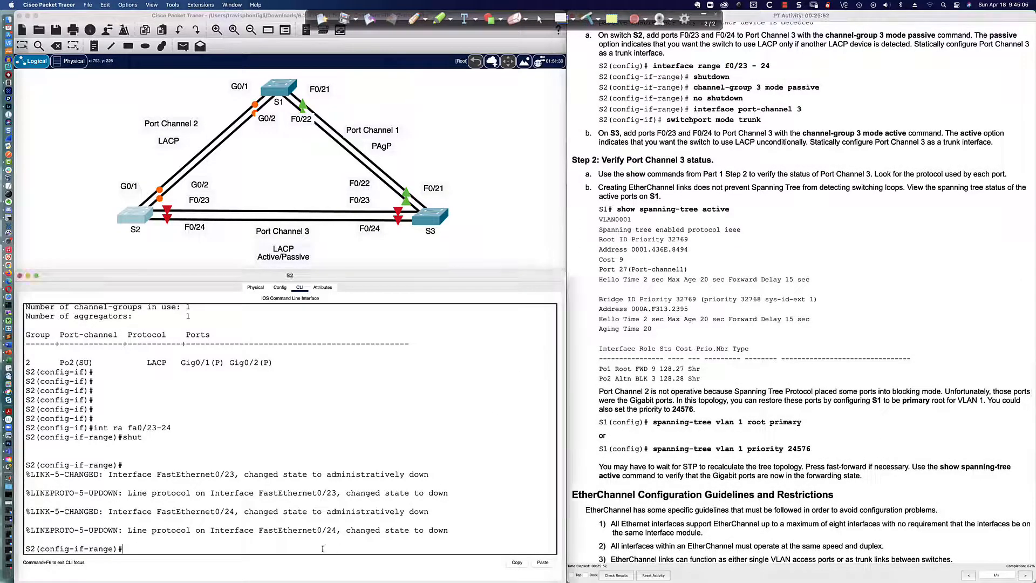
pyautogui.write('chan')
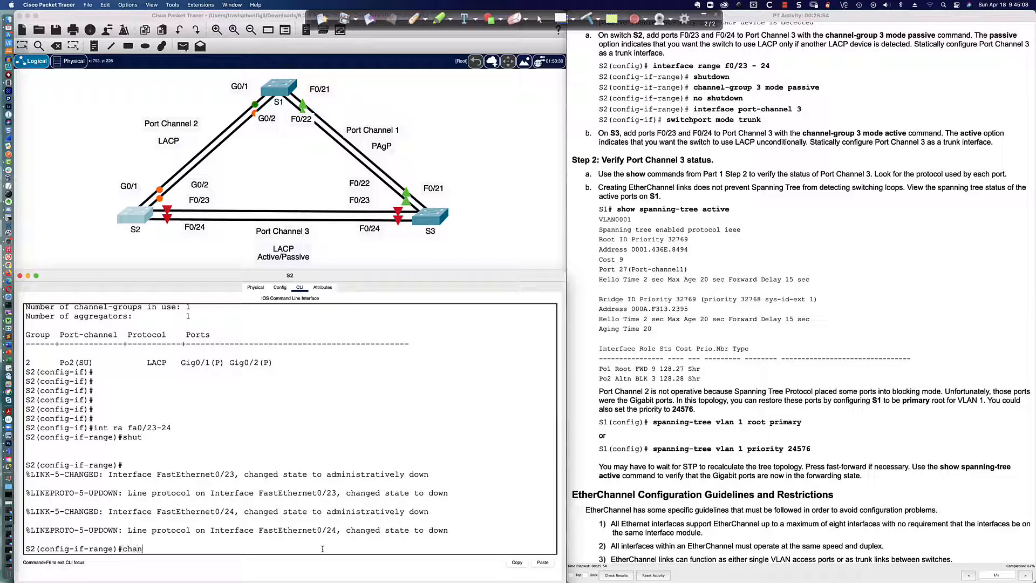
pyautogui.write('nel-group 3 mode pas')
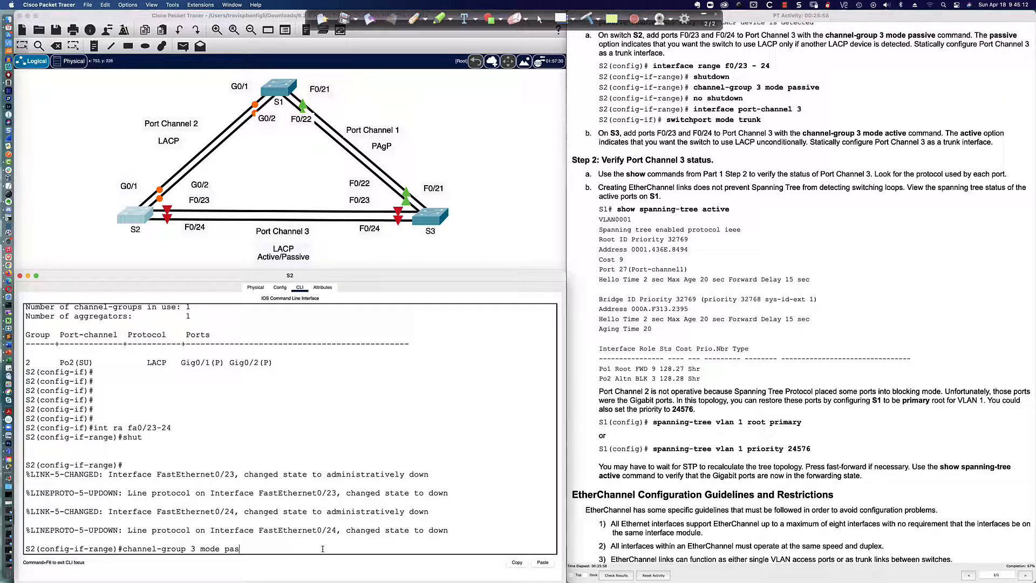
pyautogui.press('Tab')
pyautogui.press('Return')
pyautogui.write('no shut')
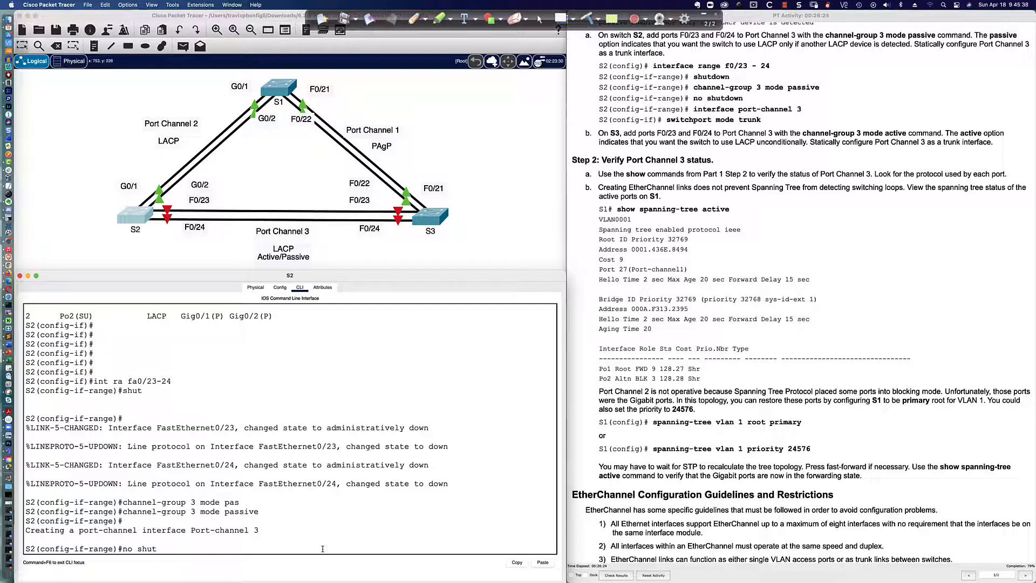
pyautogui.press('Return')
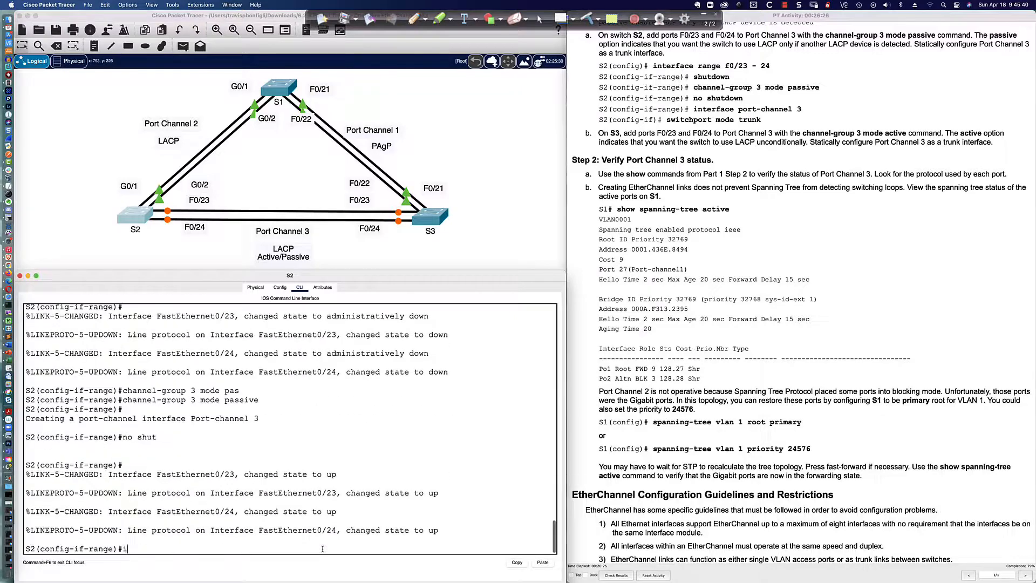
# Enter S2's port-channel 3 interface and set it statically to trunk mode
pyautogui.write('int po3')
pyautogui.press('Return')
pyautogui.write('swi')
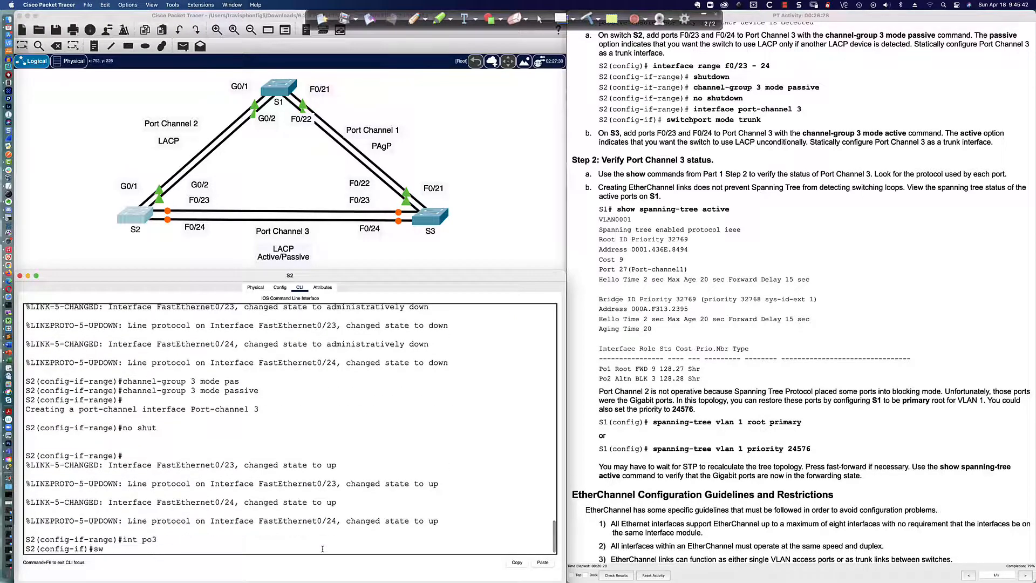
pyautogui.press('Tab')
pyautogui.write('mode tru')
pyautogui.press('Tab')
pyautogui.press('Return')
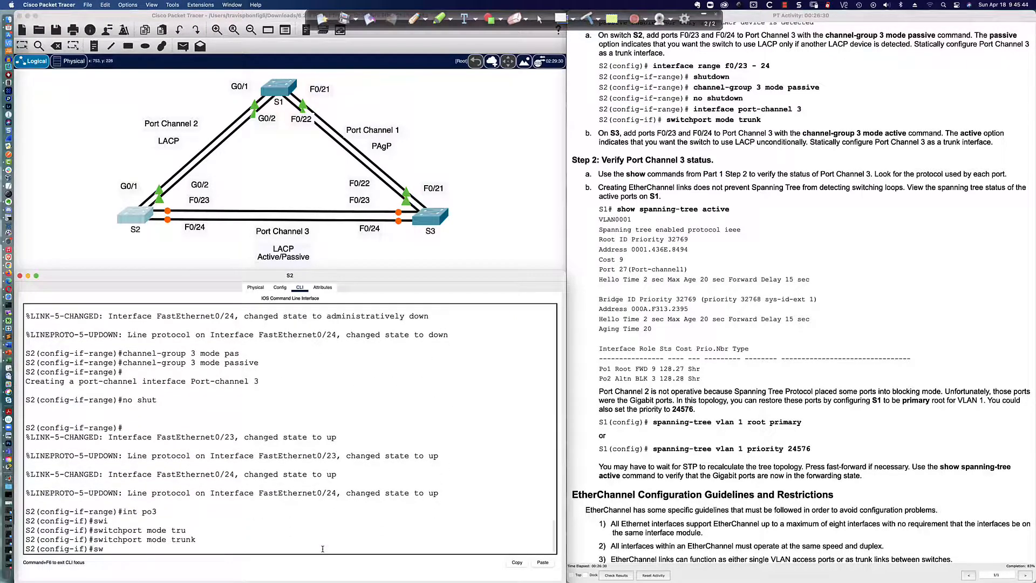
# Disable trunk negotiation on S2's port-channel 3 with switchport nonegotiate
pyautogui.write('sw')
pyautogui.press('Tab')
pyautogui.write('non')
pyautogui.press('Tab')
pyautogui.press('Return')
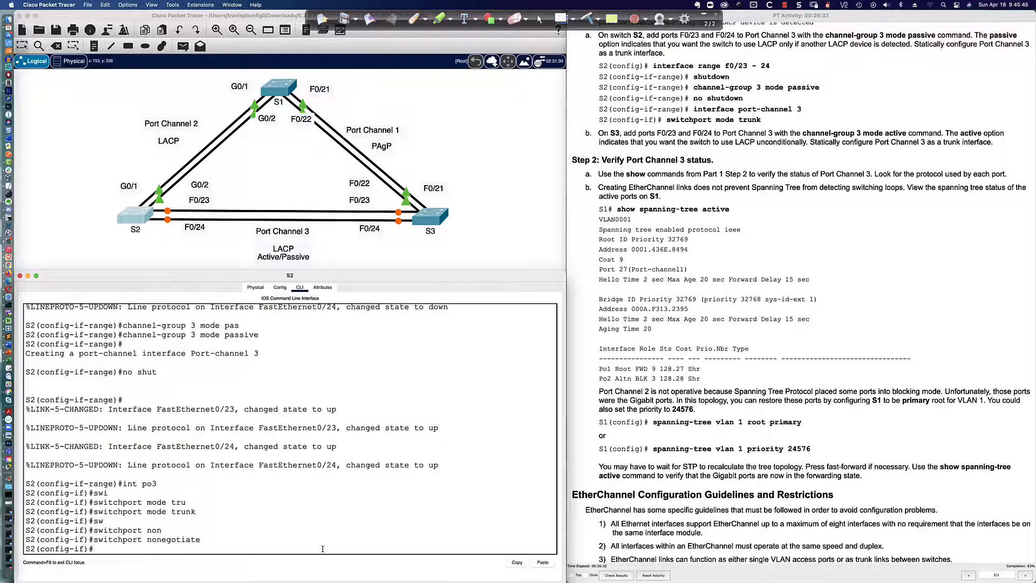
pyautogui.press('Return')
pyautogui.press('Return')
pyautogui.press('Return')
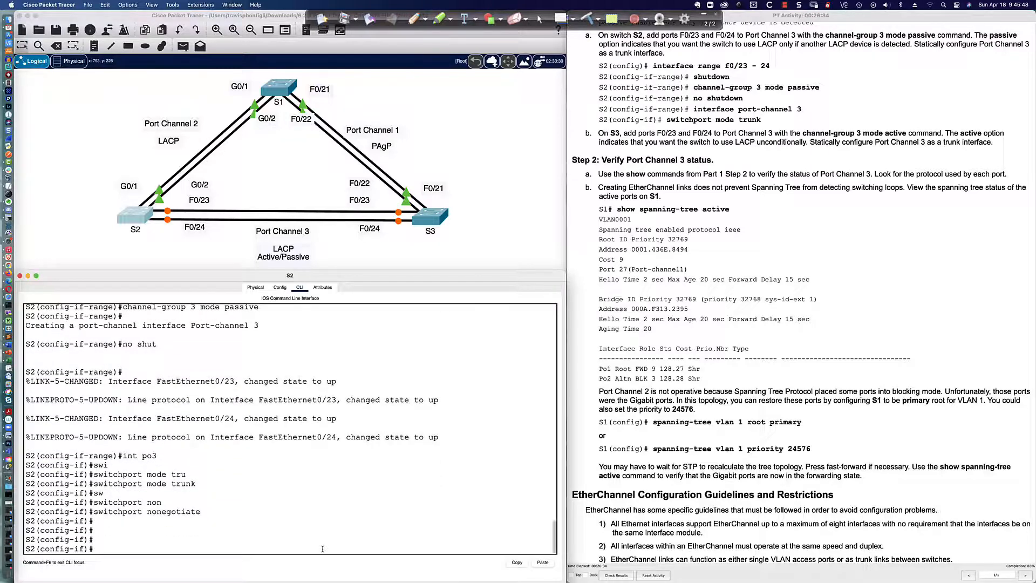
# Exit configuration mode on S2 and save the running configuration with write memory
pyautogui.write('end')
pyautogui.press('Return')
pyautogui.write('wri mem')
pyautogui.press('Return')
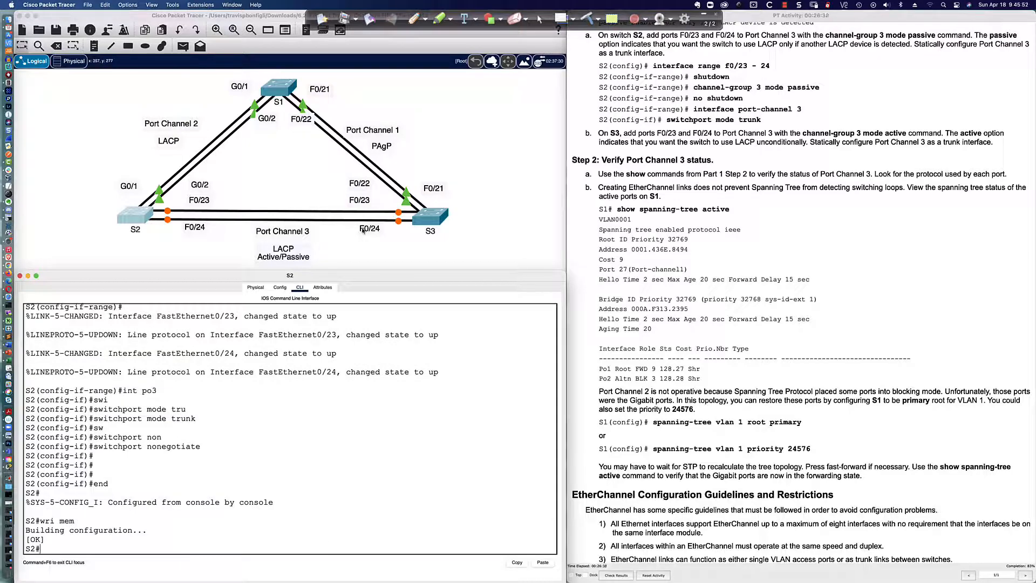
# Open switch S3's command line and return it to global configuration mode
pyautogui.click(426, 216)
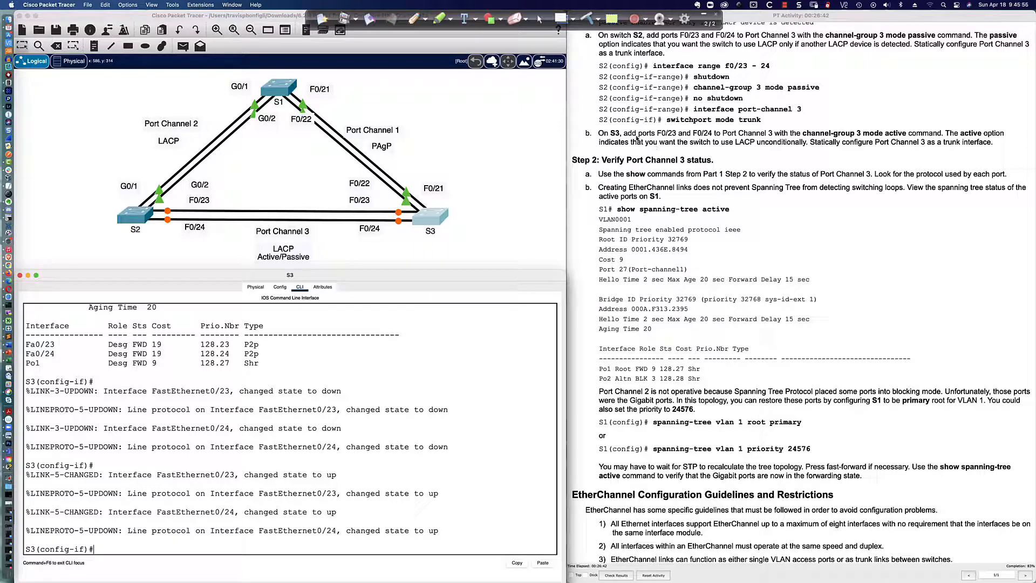
pyautogui.scroll(-5, 767, 144)
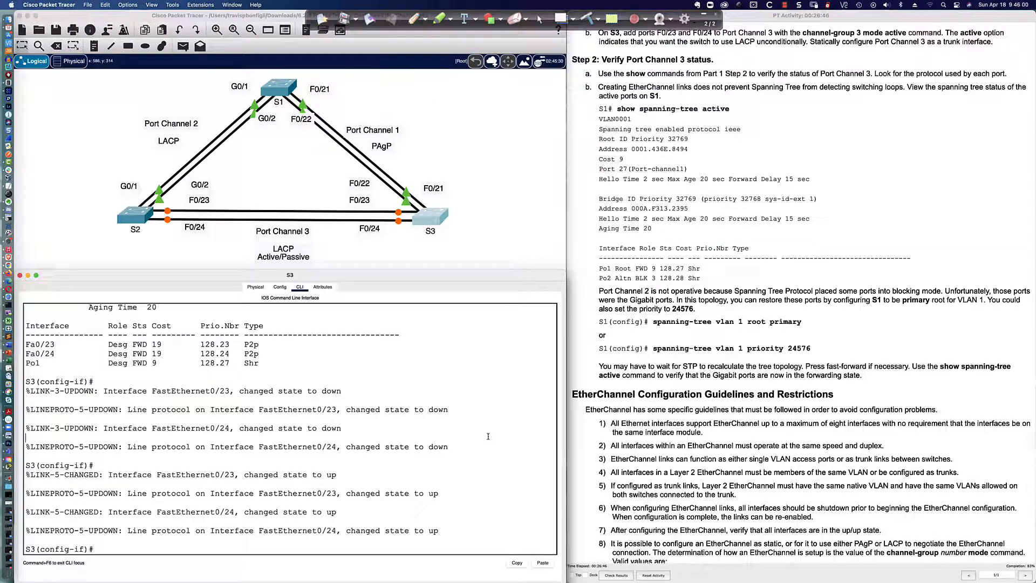
pyautogui.press('Return')
pyautogui.press('Return')
pyautogui.press('Return')
pyautogui.press('Return')
pyautogui.write('en')
pyautogui.press('Return')
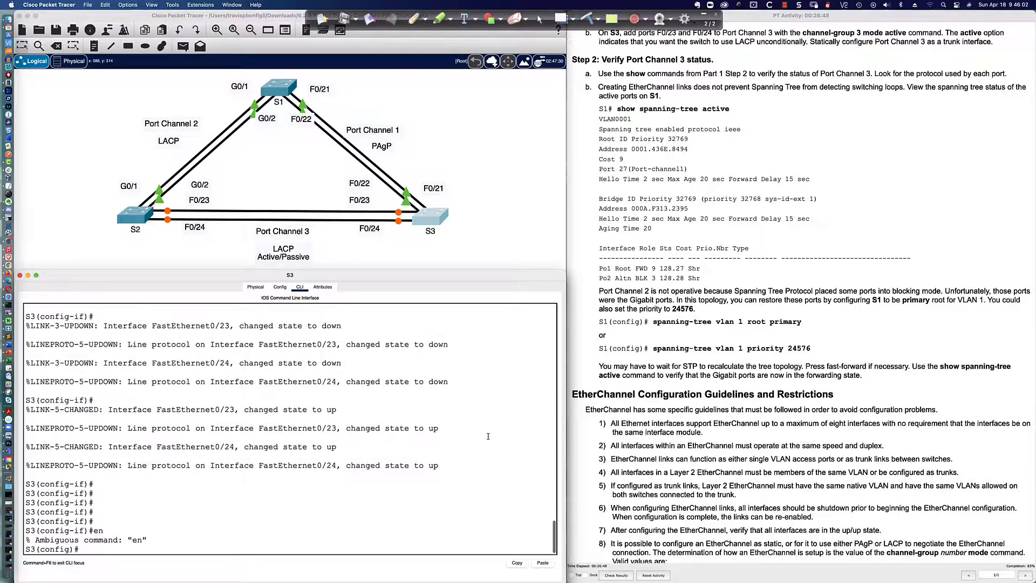
pyautogui.press('Return')
pyautogui.press('Return')
pyautogui.press('Return')
pyautogui.press('Return')
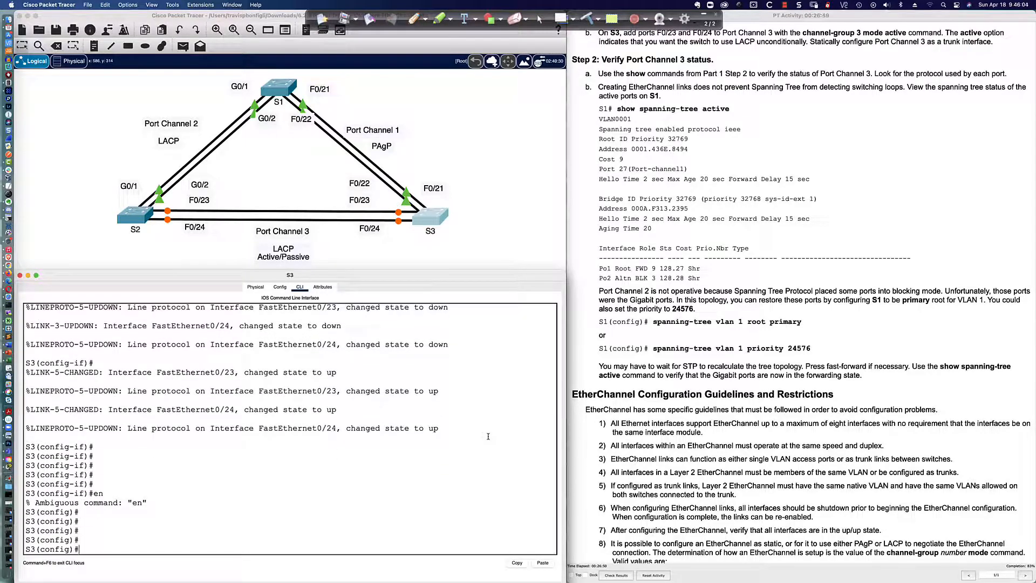
# On S3, select the interface range fa0/23-24 and shut down both ports
pyautogui.write('int ra fa0/23-24')
pyautogui.press('Return')
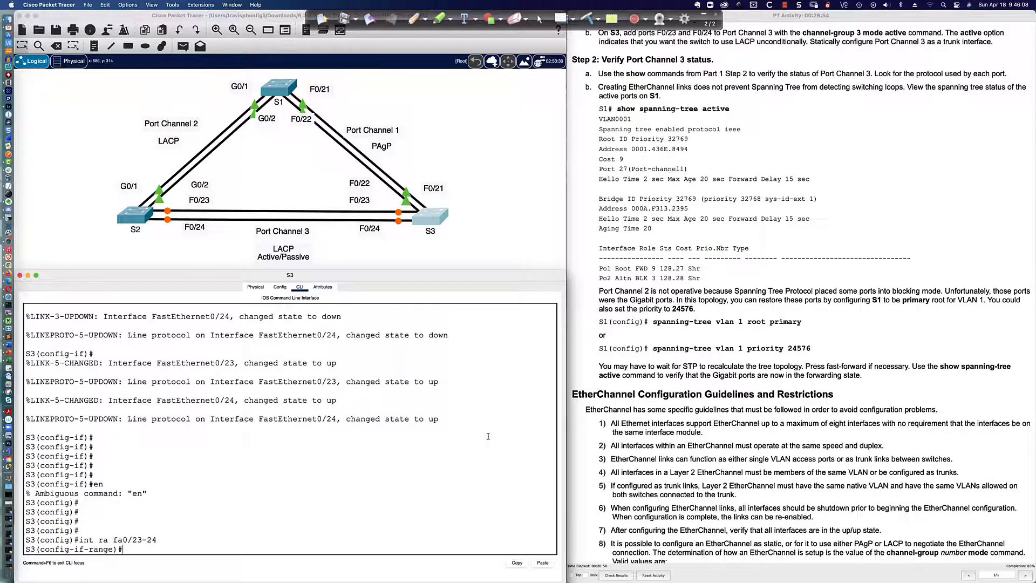
pyautogui.write('shut')
pyautogui.press('Return')
# Add S3's F0/23 and F0/24 to channel group 3 in LACP active mode
pyautogui.write('channel')
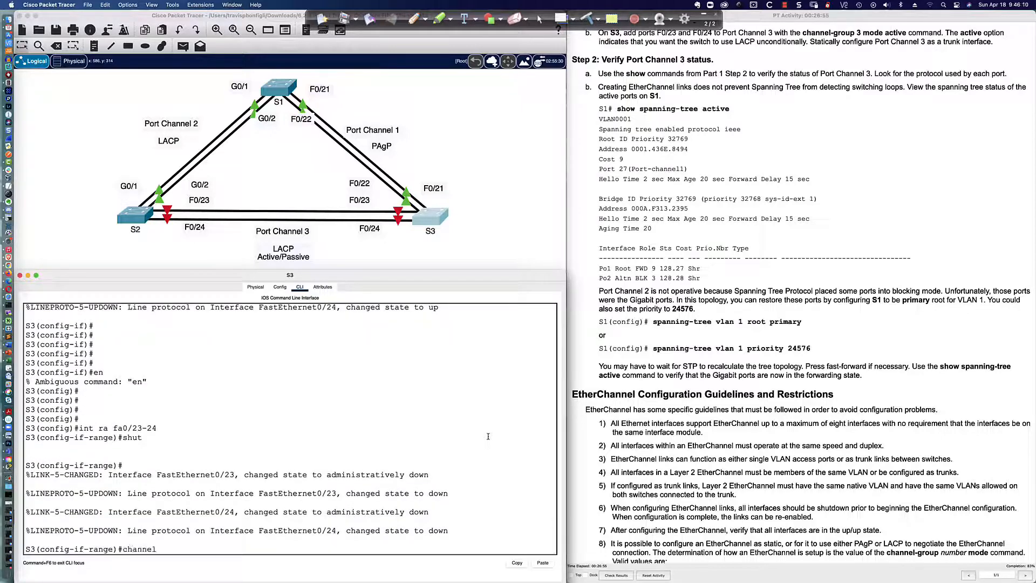
pyautogui.write('-g')
pyautogui.press('Tab')
pyautogui.write('3 mo')
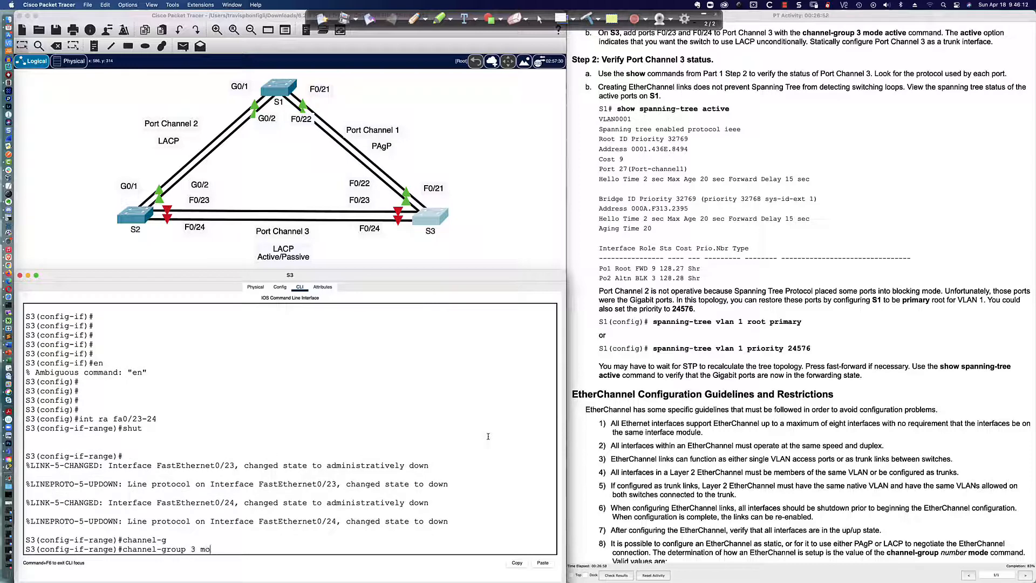
pyautogui.write('de ac')
pyautogui.press('Tab')
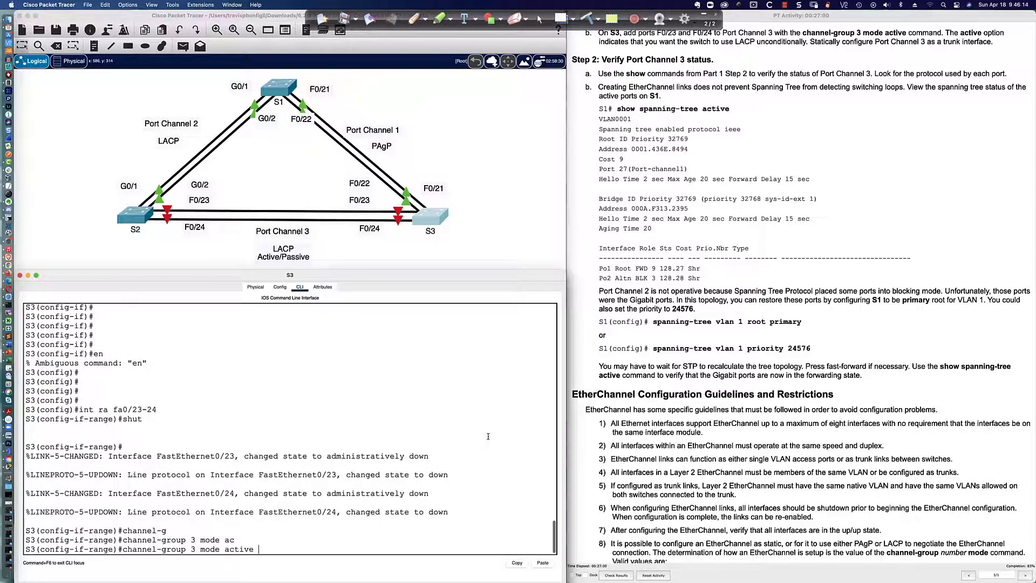
pyautogui.press('Return')
# Re-enable S3's F0/23 and F0/24 ports with no shutdown
pyautogui.write('no shtu')
pyautogui.press('Return')
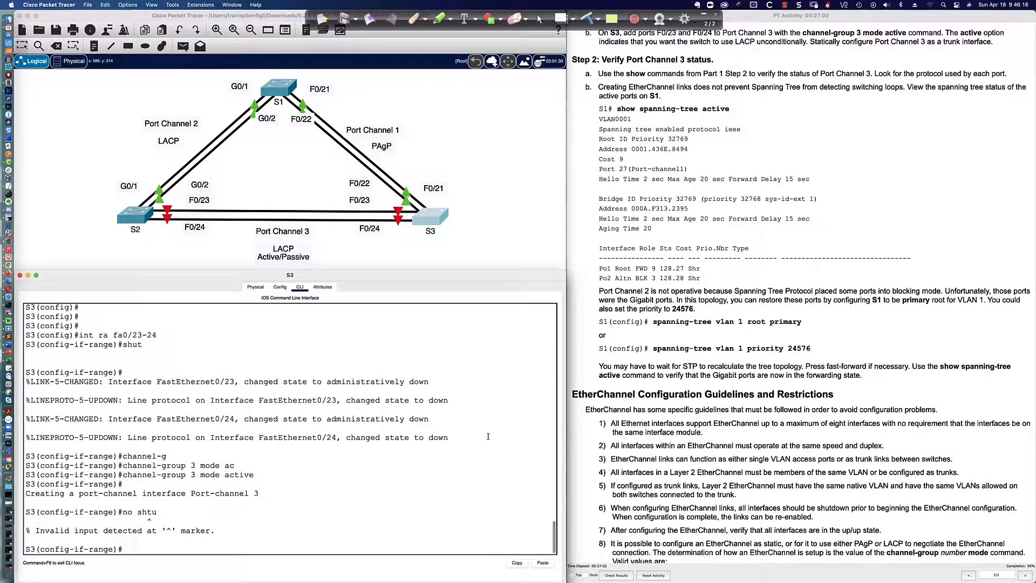
pyautogui.write('no shut')
pyautogui.press('Return')
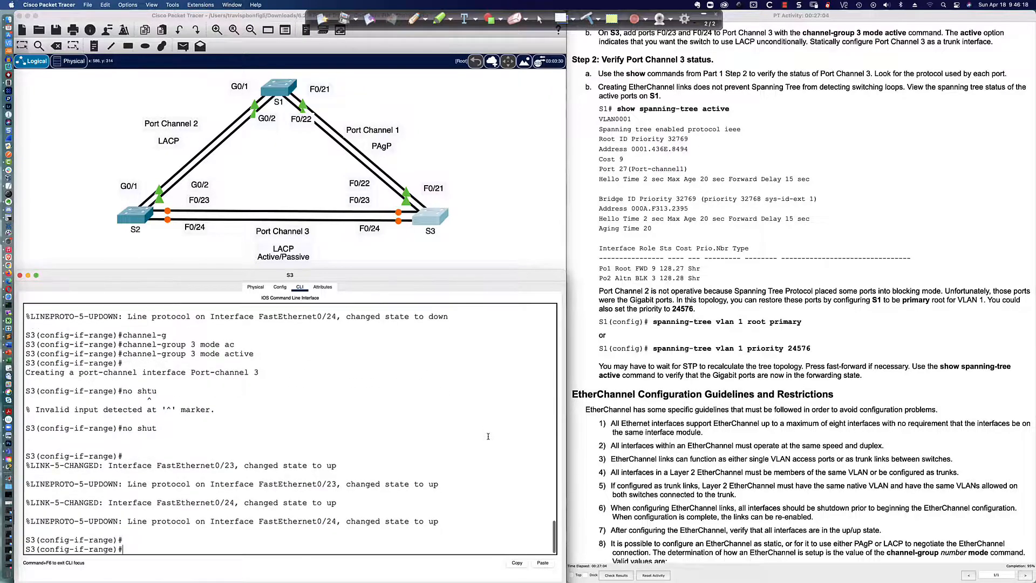
pyautogui.press('Return')
pyautogui.press('Return')
pyautogui.press('Return')
pyautogui.press('Return')
# Enter S3's port-channel 3 interface and set it statically to trunk mode
pyautogui.write('int po3')
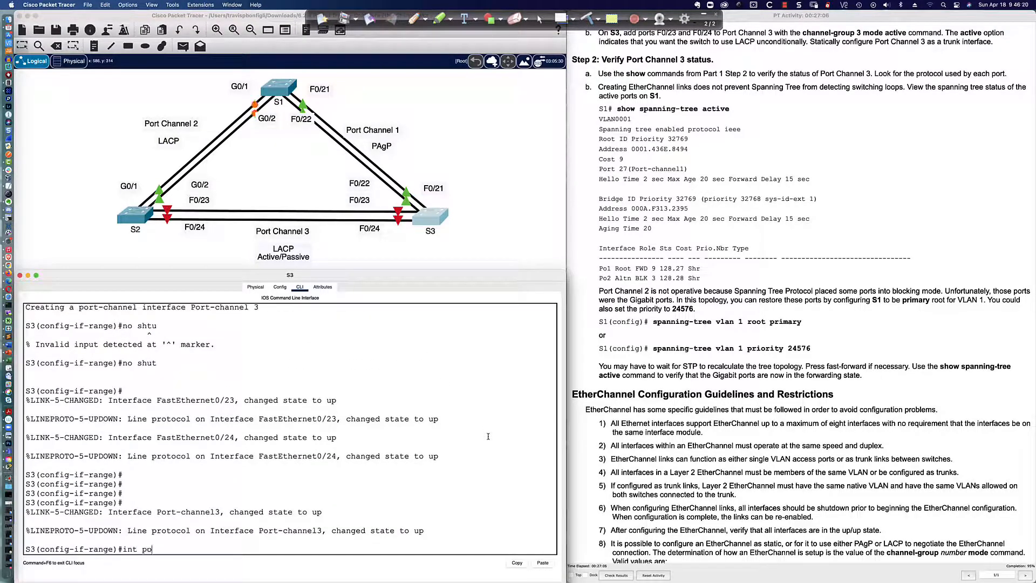
pyautogui.press('Return')
pyautogui.write('swi')
pyautogui.press('Tab')
pyautogui.write('mode tru')
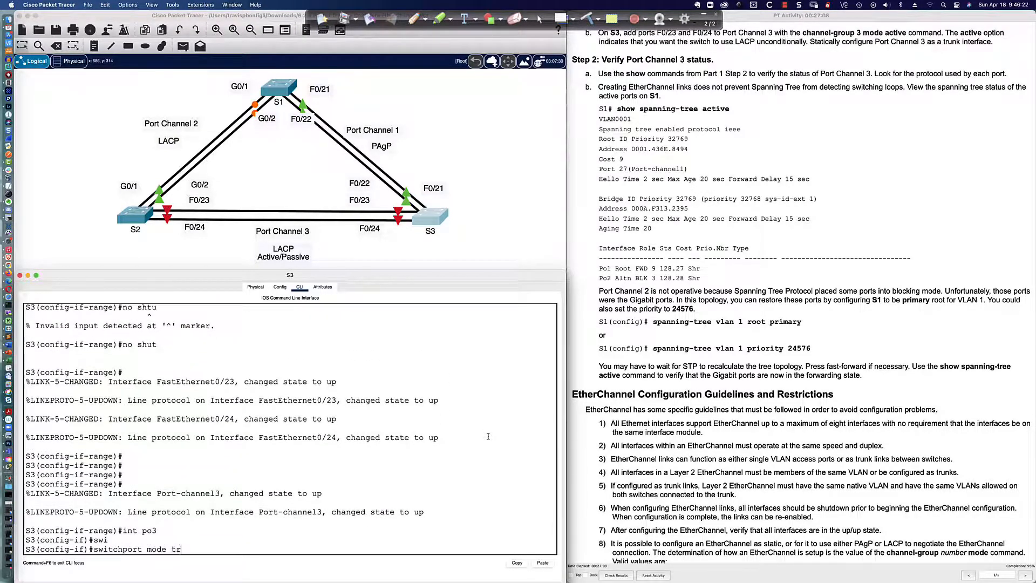
pyautogui.press('Tab')
pyautogui.press('Return')
# Disable trunk negotiation on S3's port-channel 3 with switchport nonegotiate
pyautogui.write('sw')
pyautogui.press('Tab')
pyautogui.write('non')
pyautogui.press('Return')
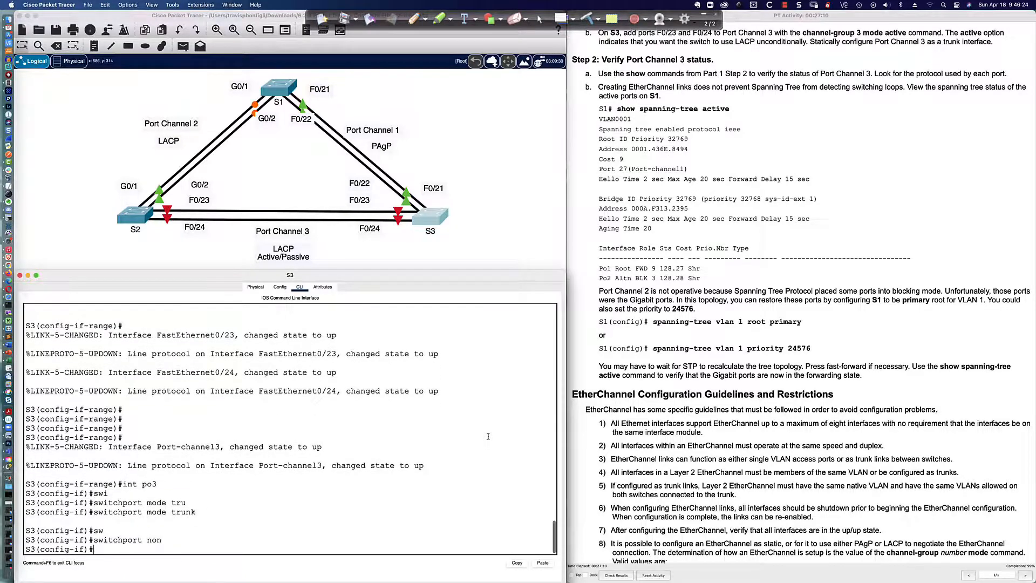
pyautogui.press('Return')
pyautogui.press('Return')
pyautogui.press('Return')
# Leave configuration mode on S3 and save its running configuration with write memory
pyautogui.write('end')
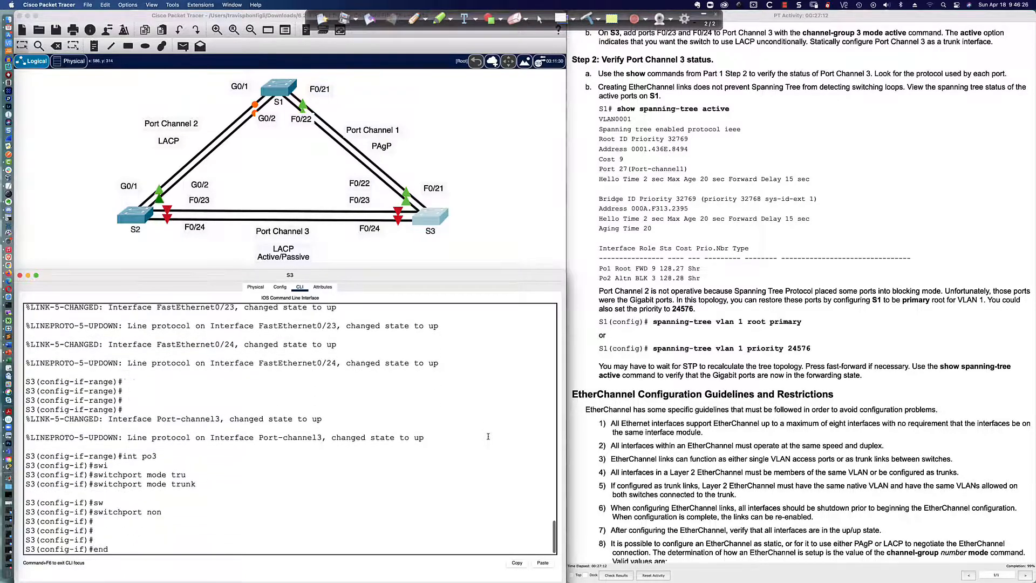
pyautogui.press('Return')
pyautogui.press('Return')
pyautogui.write('wri mem')
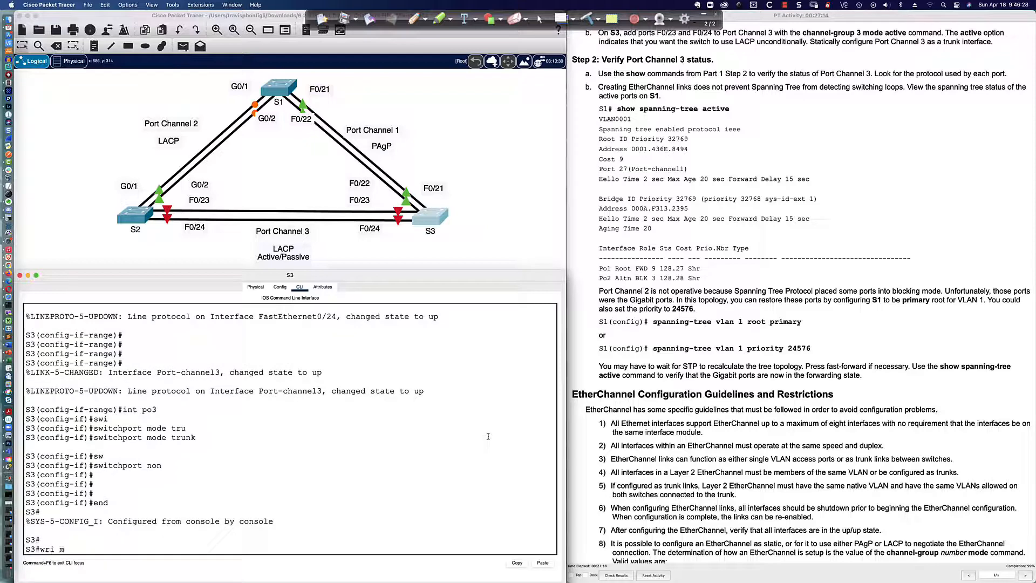
pyautogui.press('Return')
pyautogui.press('Return')
pyautogui.press('Return')
pyautogui.press('Return')
pyautogui.press('Return')
pyautogui.press('Return')
pyautogui.press('Return')
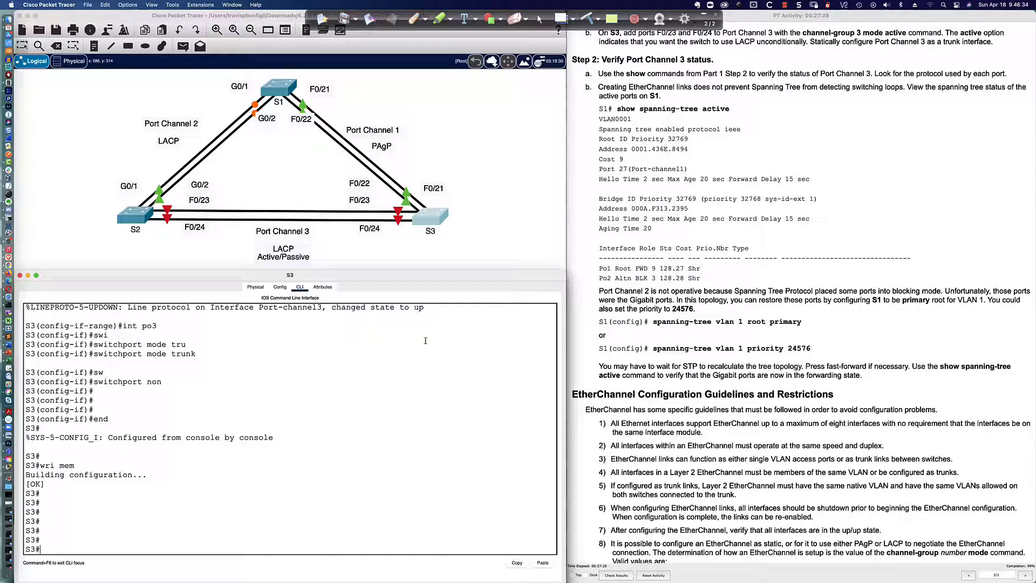
# Close S3's console, fast-forward the simulation time, and open S1's command line
pyautogui.scroll(1, 426, 359)
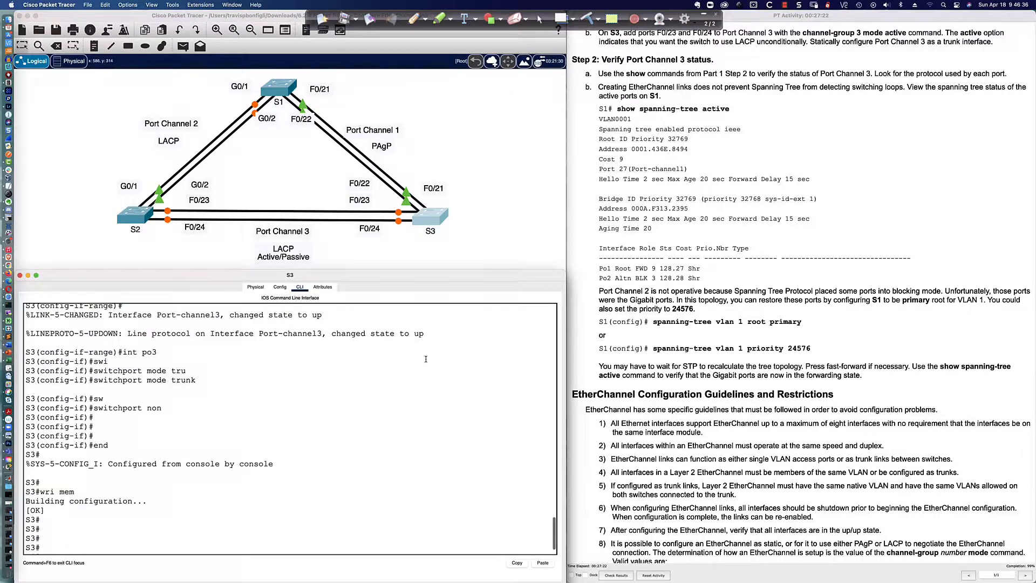
pyautogui.scroll(2, 426, 359)
pyautogui.scroll(-4, 426, 367)
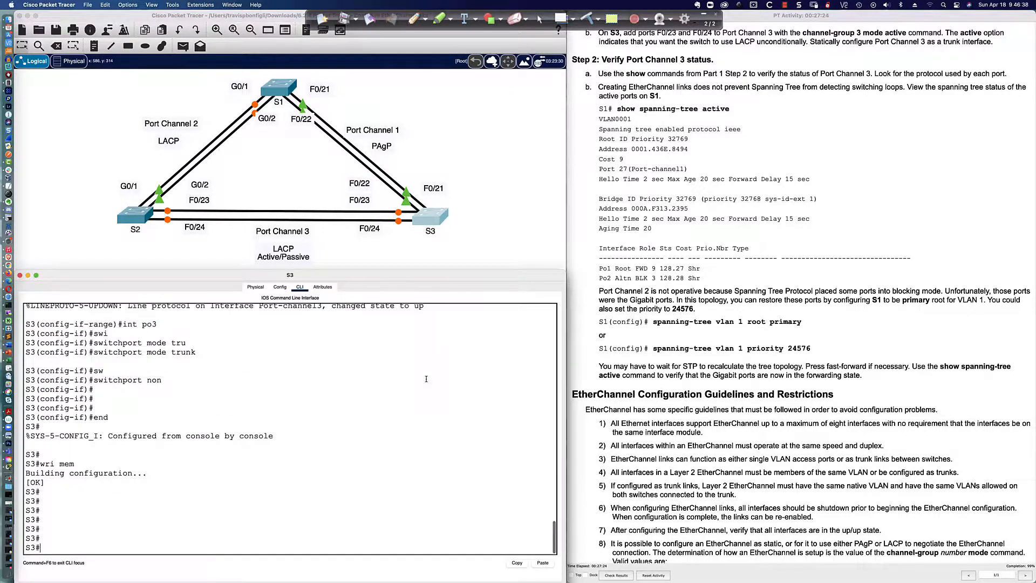
pyautogui.press('super+w')
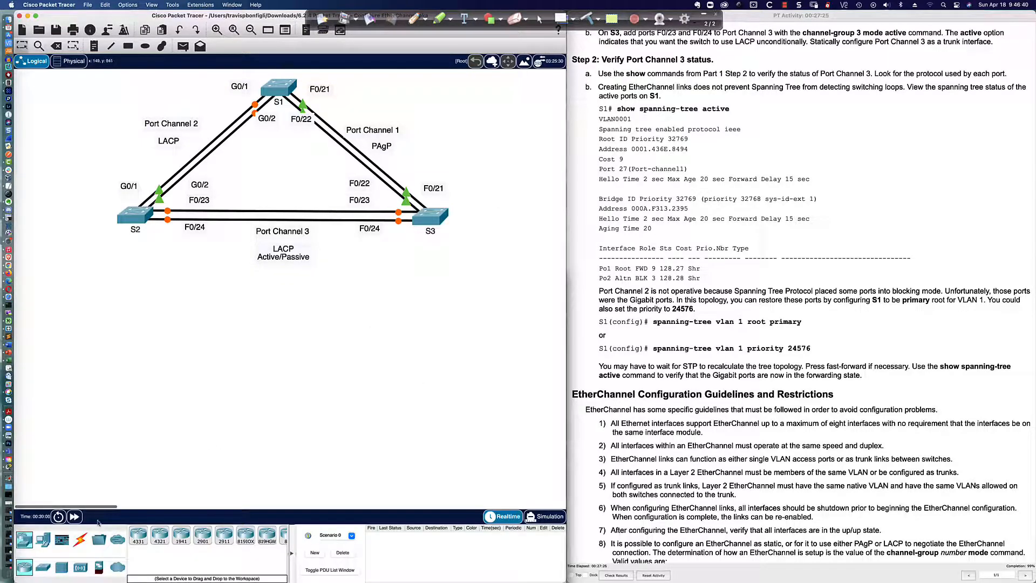
pyautogui.click(75, 518)
pyautogui.click(282, 91)
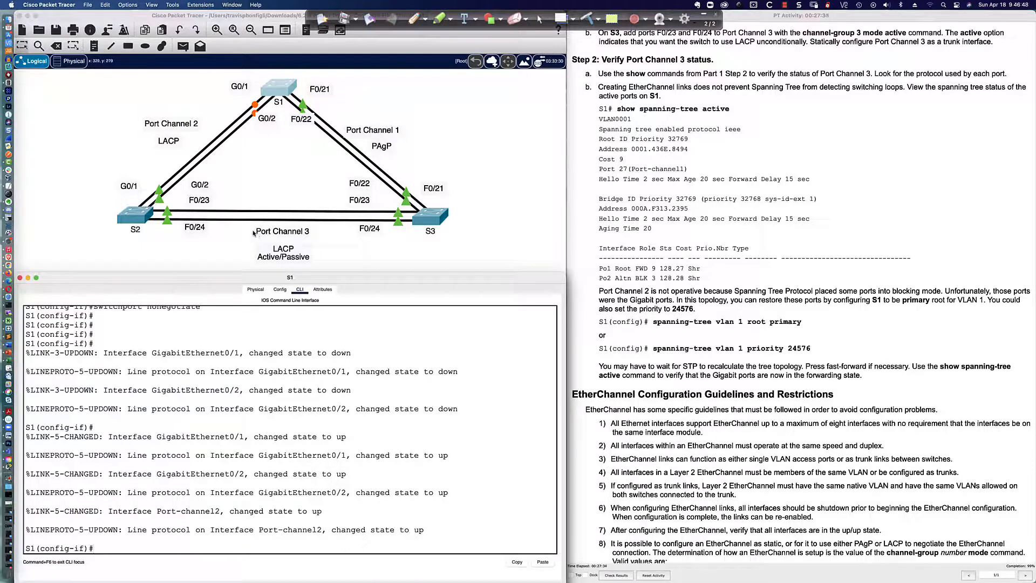
# Circle the Port Channel 3, Port Channel 1 and Port Channel 2 links on the topology with the red pen
pyautogui.click(414, 18)
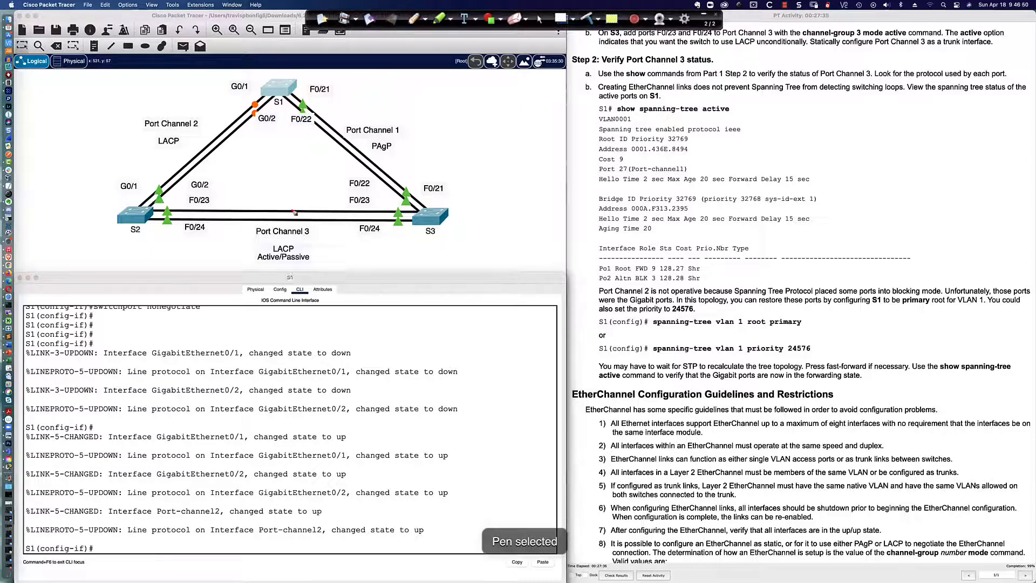
pyautogui.moveTo(282, 214)
pyautogui.mouseDown()
pyautogui.moveTo(279, 224)
pyautogui.moveTo(281, 204)
pyautogui.moveTo(283, 213)
pyautogui.mouseUp()
pyautogui.moveTo(361, 142)
pyautogui.mouseDown()
pyautogui.moveTo(348, 159)
pyautogui.moveTo(363, 153)
pyautogui.moveTo(360, 141)
pyautogui.mouseUp()
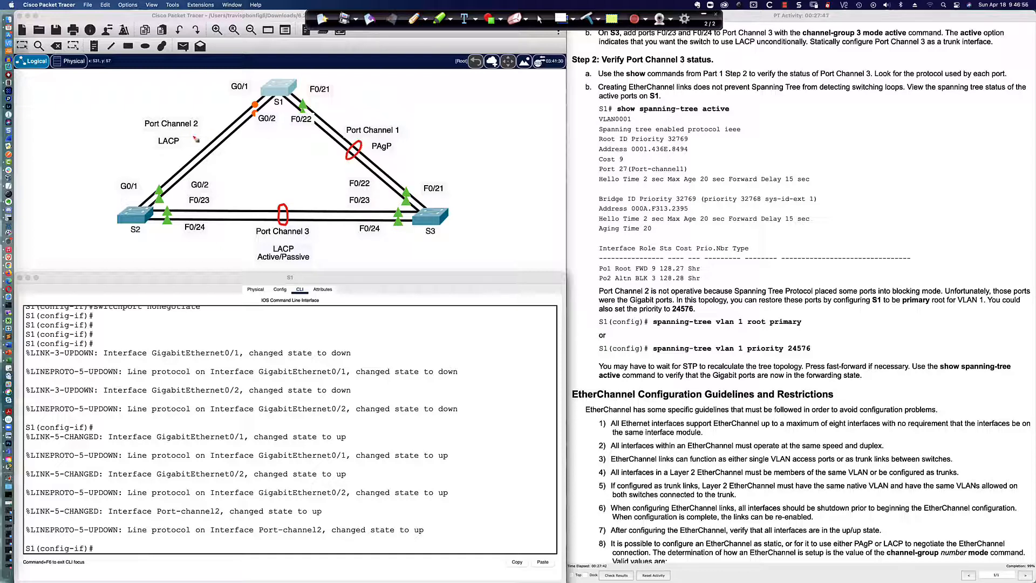
pyautogui.moveTo(205, 141)
pyautogui.mouseDown()
pyautogui.moveTo(219, 157)
pyautogui.moveTo(208, 139)
pyautogui.mouseUp()
pyautogui.click(540, 19)
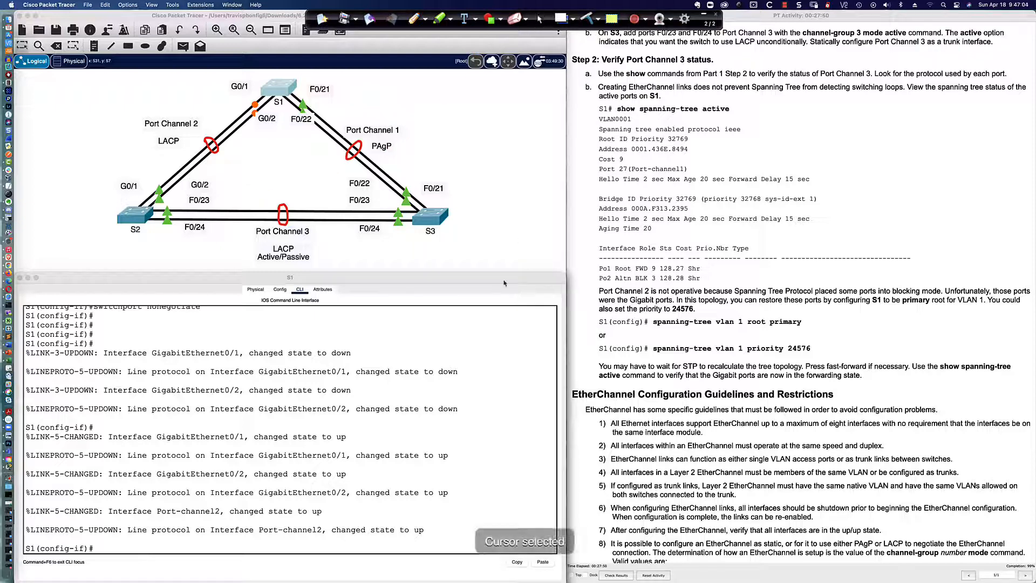
# Leave configuration mode on S1 and save its running configuration with write memory
pyautogui.click(506, 370)
pyautogui.press('Return')
pyautogui.press('Return')
pyautogui.write('end')
pyautogui.press('Return')
pyautogui.press('Return')
pyautogui.press('Return')
pyautogui.press('Return')
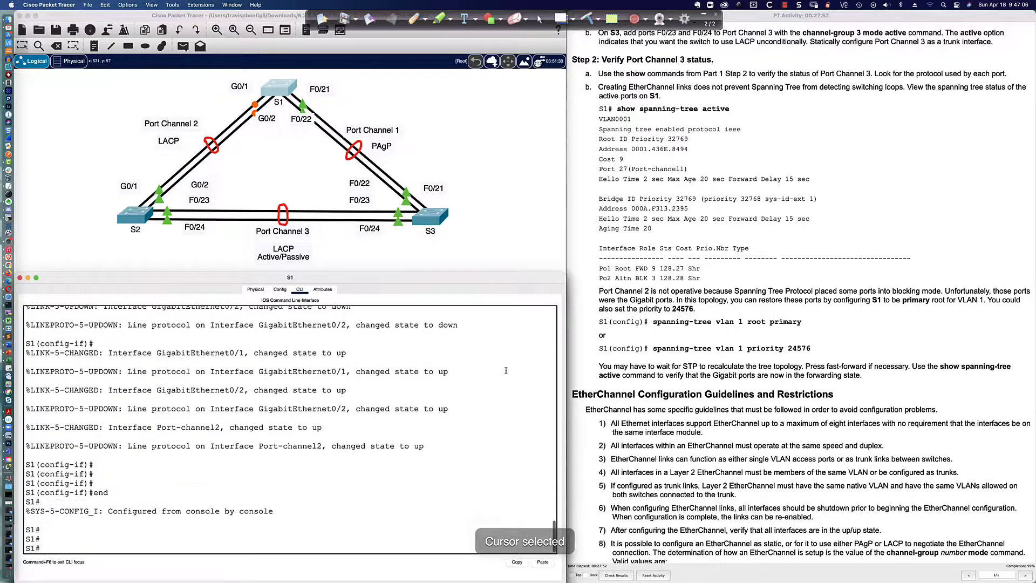
pyautogui.press('Return')
pyautogui.write('wri mem')
pyautogui.press('Return')
pyautogui.press('Return')
pyautogui.press('Return')
pyautogui.press('Return')
# Run show spanning-tree on S1 and examine the Po1 and Po2 entries in the interface table
pyautogui.write('sh spa')
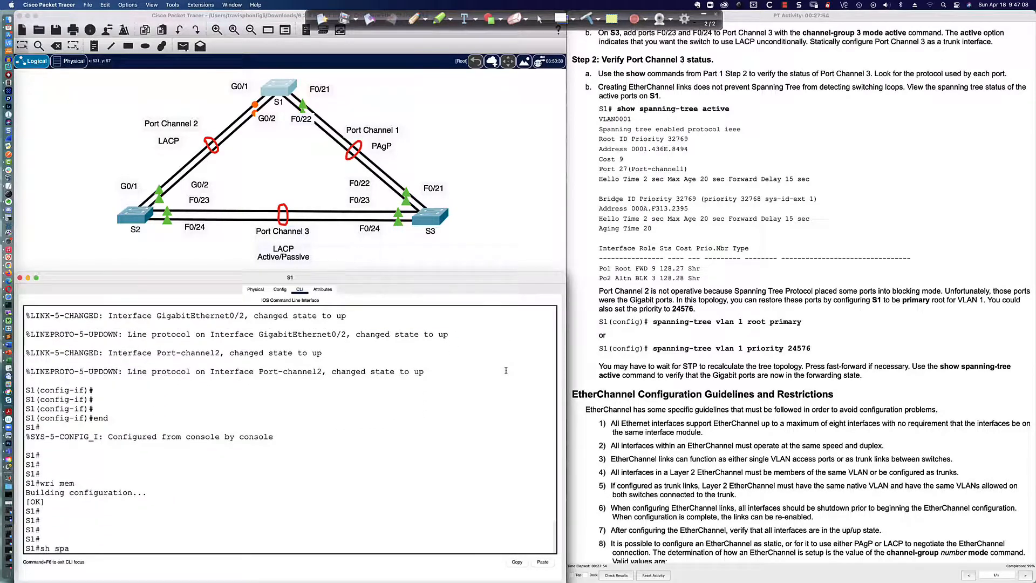
pyautogui.press('Tab')
pyautogui.write('n')
pyautogui.press('Return')
pyautogui.press('Up')
pyautogui.press('BackSpace')
pyautogui.press('BackSpace')
pyautogui.press('Return')
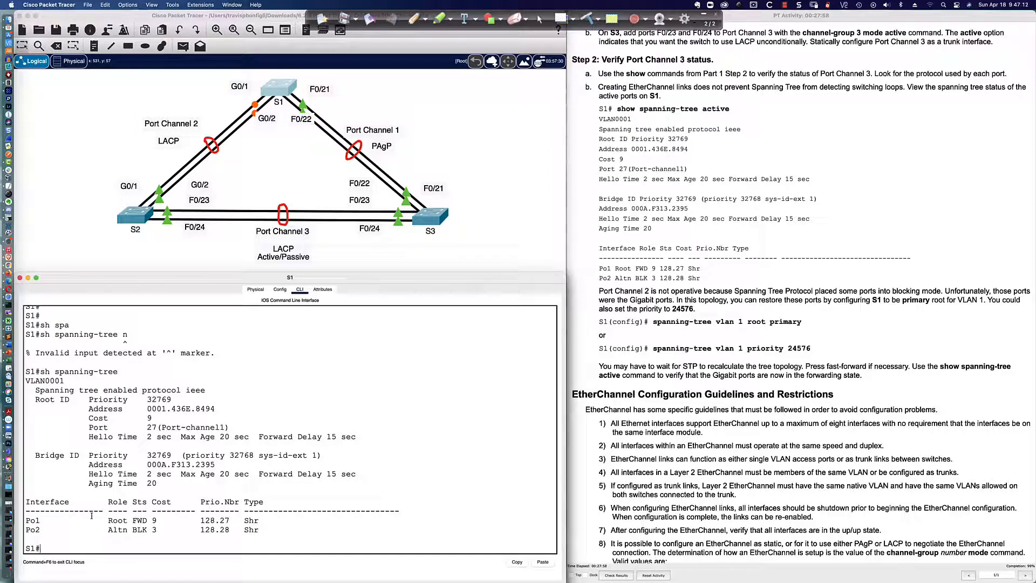
pyautogui.moveTo(27, 521); pyautogui.dragTo(257, 518)
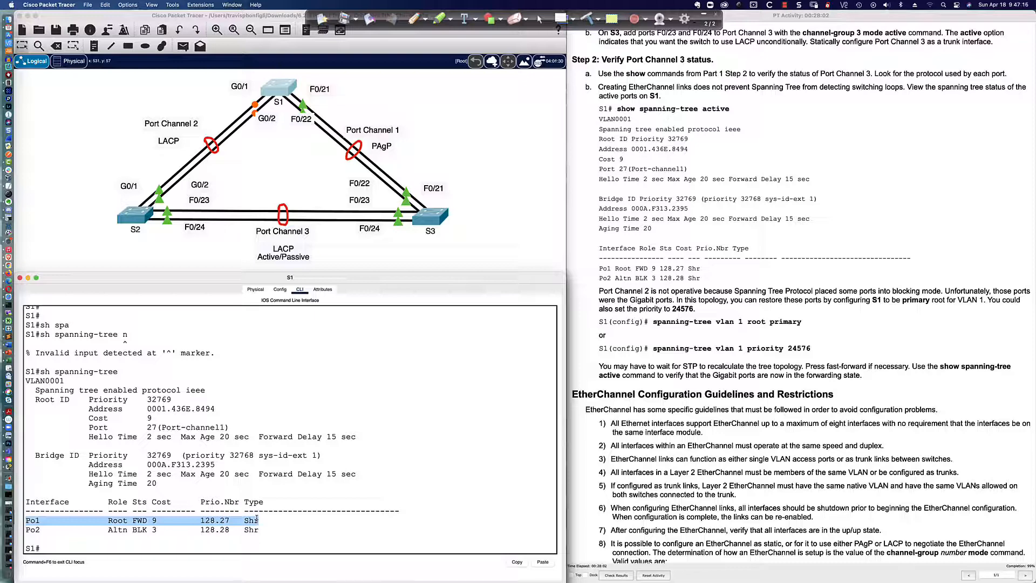
pyautogui.moveTo(26, 530); pyautogui.dragTo(260, 531)
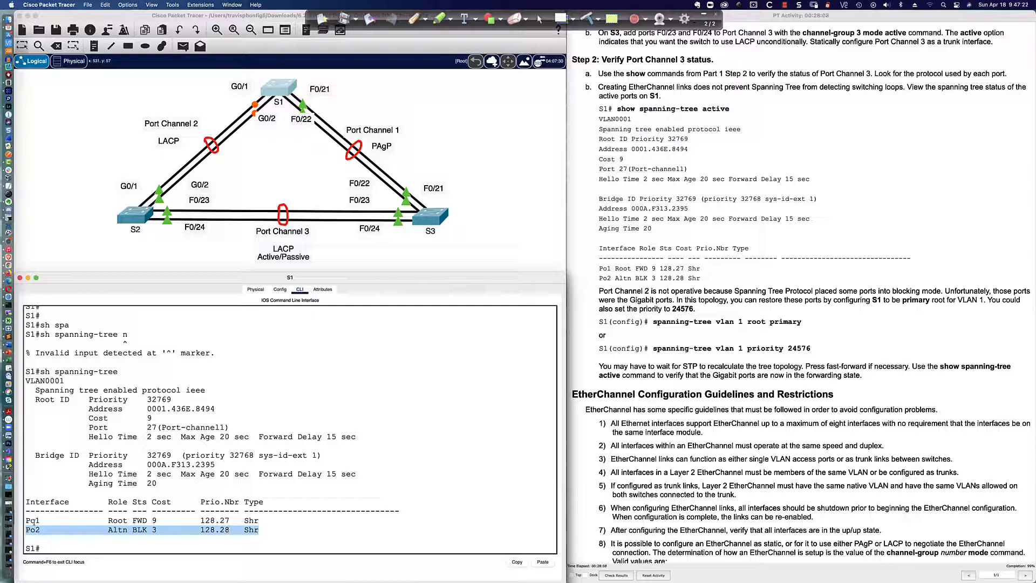
pyautogui.moveTo(26, 519); pyautogui.dragTo(39, 520)
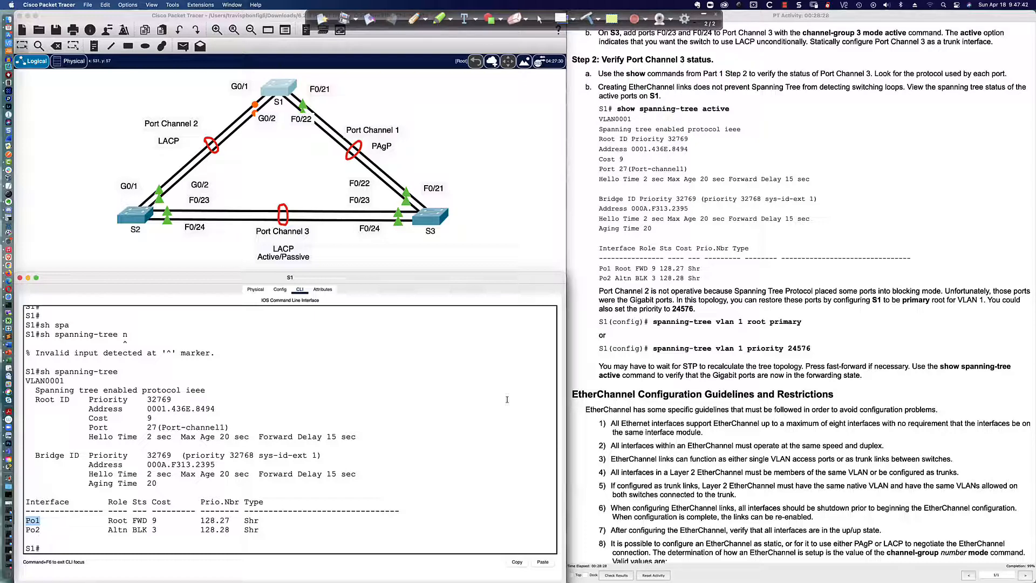
# Run show spanning-tree active on S1, as given in Step 2b of the instructions
pyautogui.scroll(-2, 695, 167)
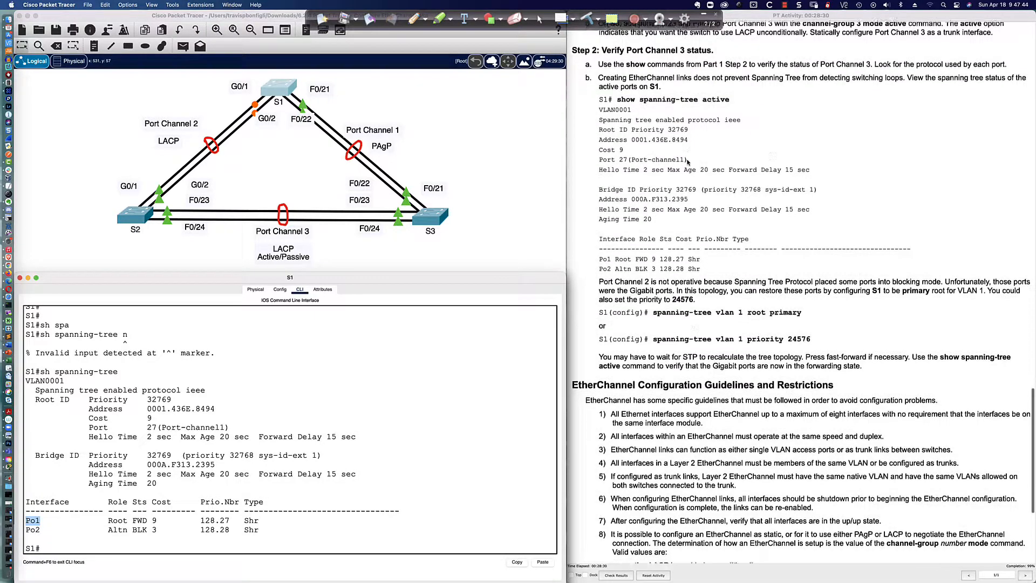
pyautogui.write('sh spanning-tree ')
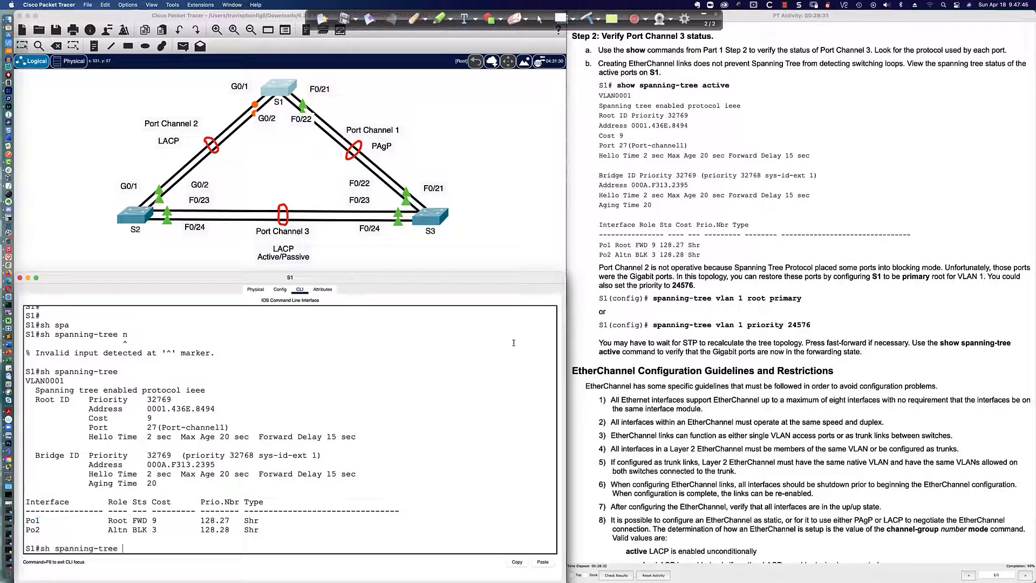
pyautogui.write('act')
pyautogui.press('Tab')
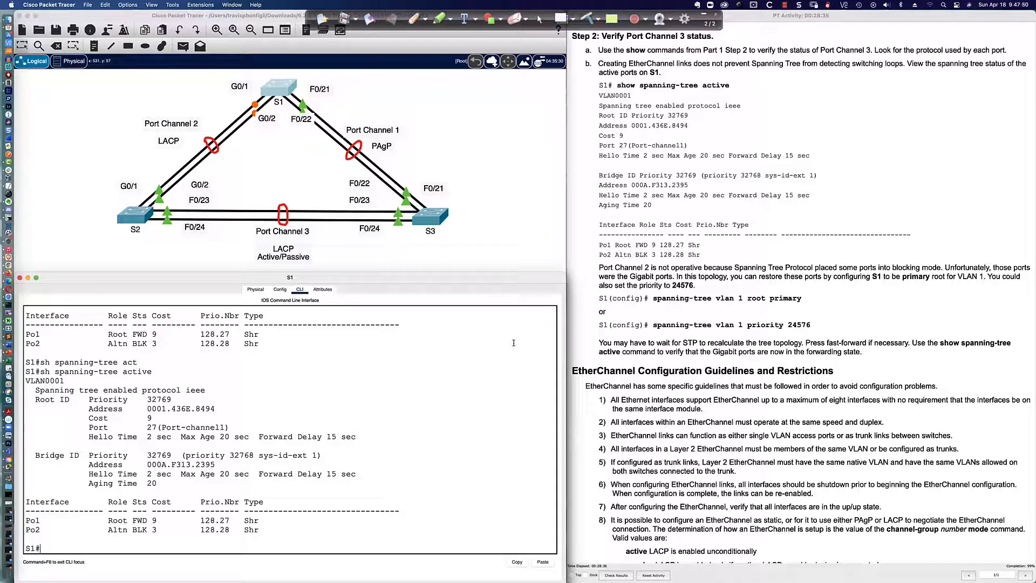
# Run show spanning-tree on S1 again without the active keyword
pyautogui.write('show span')
pyautogui.press('Tab')
pyautogui.press('Return')
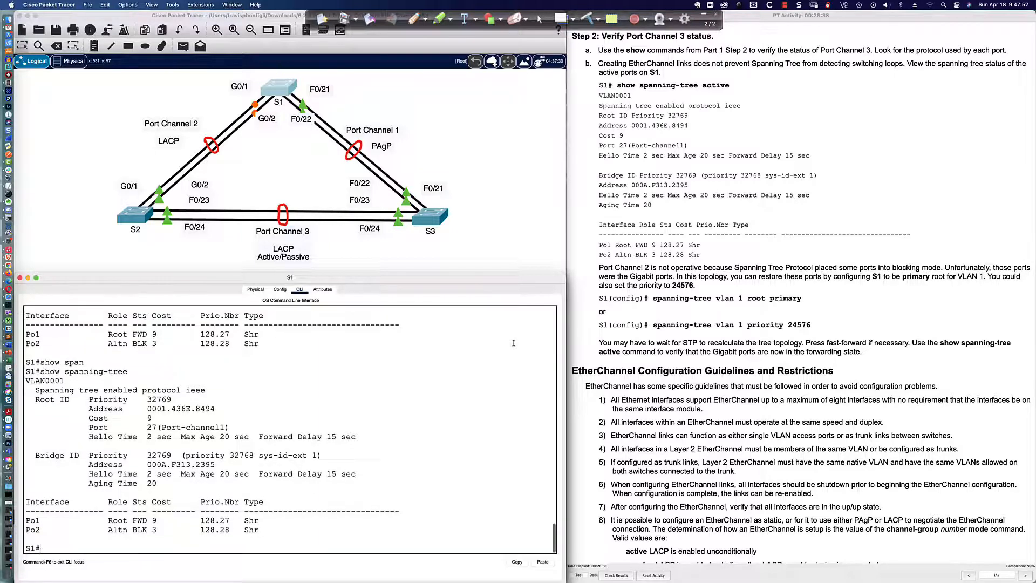
pyautogui.press('Return')
pyautogui.press('Return')
pyautogui.press('Return')
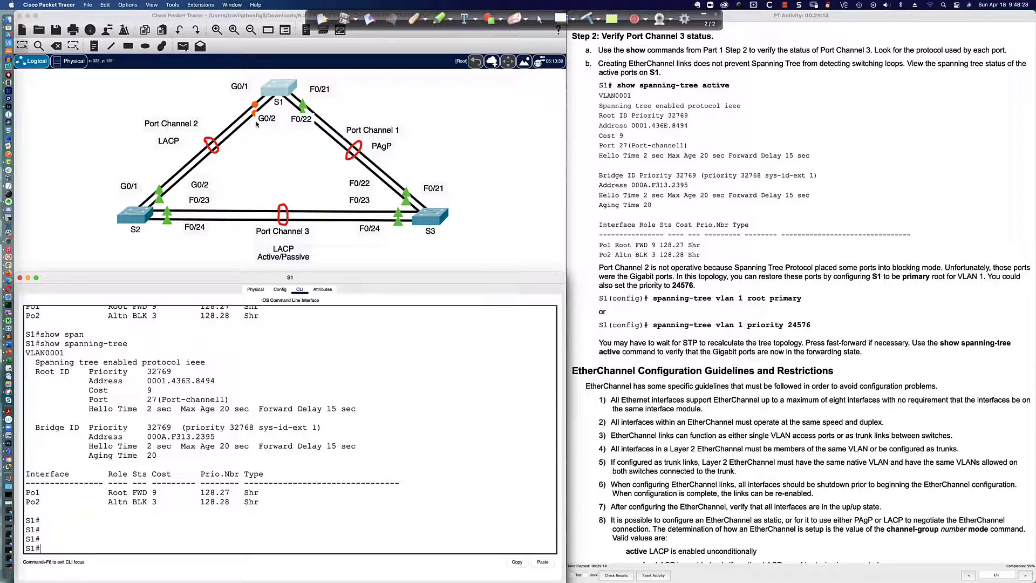
# Compare the spanning-tree role, status and cost of Po1 and Po2 in S1's output
pyautogui.moveTo(108, 502); pyautogui.dragTo(147, 503)
pyautogui.moveTo(108, 493); pyautogui.dragTo(127, 493)
pyautogui.click(154, 498)
pyautogui.doubleClick(155, 502)
pyautogui.doubleClick(155, 492)
pyautogui.doubleClick(154, 502)
# Open S3's command line and display its spanning-tree status with show spanning-tree
pyautogui.click(431, 217)
pyautogui.write('sh span')
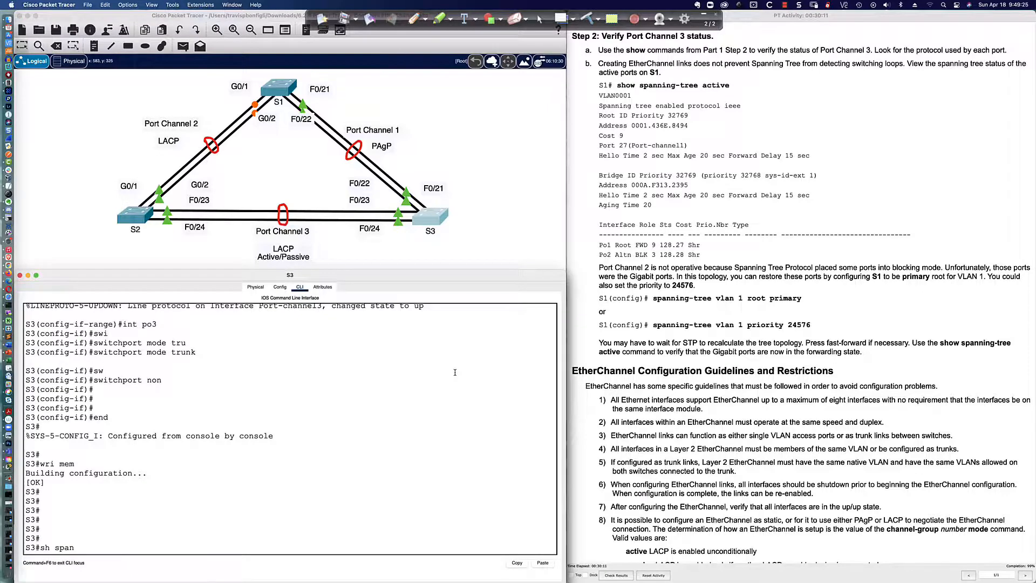
pyautogui.press('Tab')
pyautogui.press('Return')
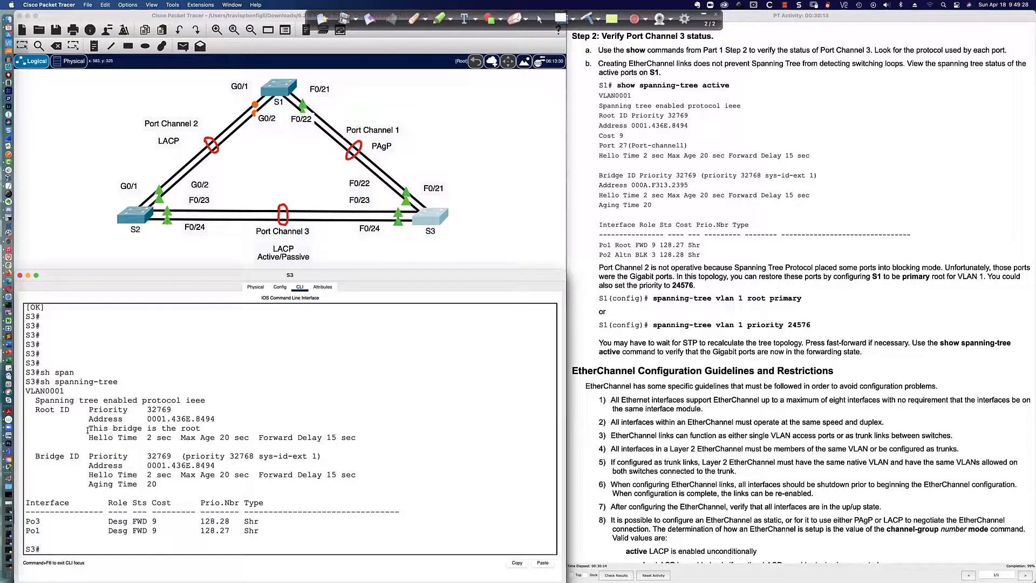
# Examine the Root ID and Bridge ID sections of S3's output, including the bridge priority and root MAC address
pyautogui.moveTo(34, 409); pyautogui.dragTo(356, 438)
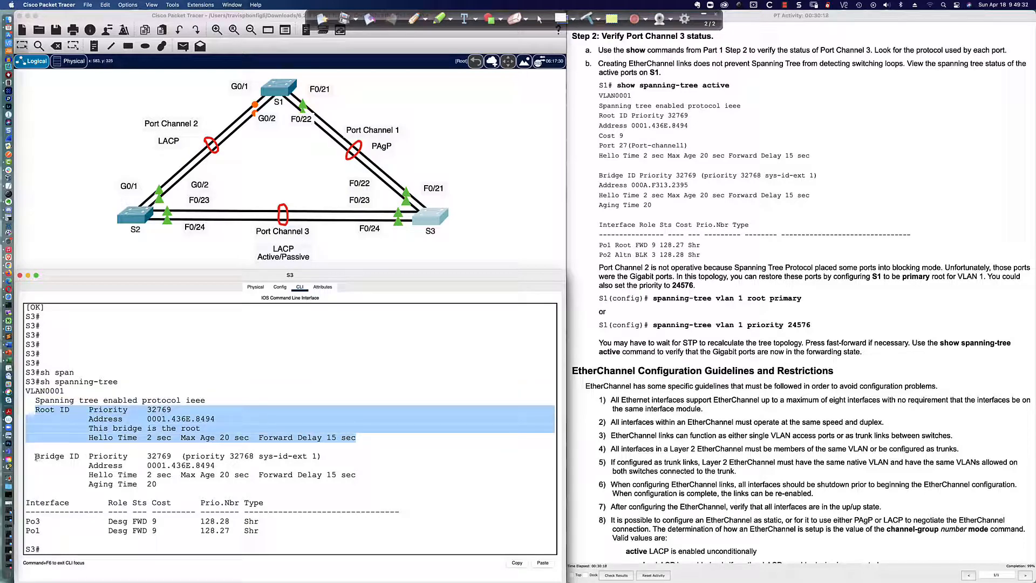
pyautogui.moveTo(35, 456); pyautogui.dragTo(252, 484)
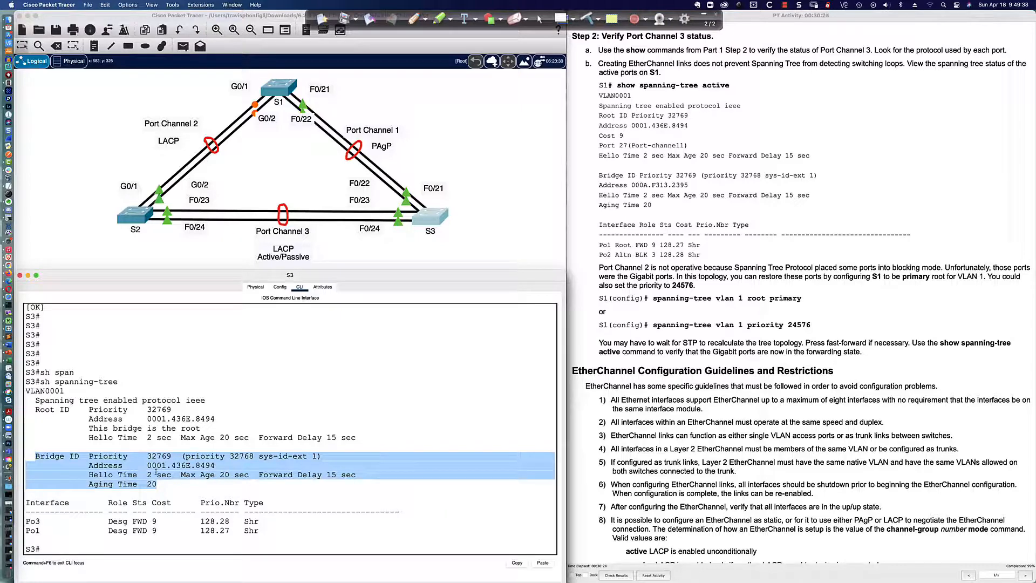
pyautogui.moveTo(37, 405); pyautogui.dragTo(361, 436)
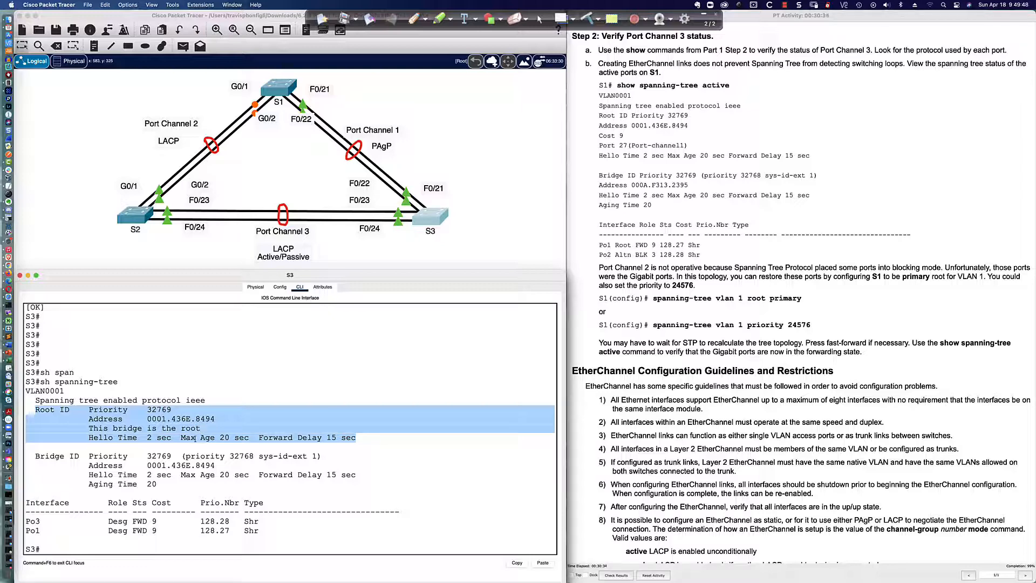
pyautogui.moveTo(230, 457); pyautogui.dragTo(252, 457)
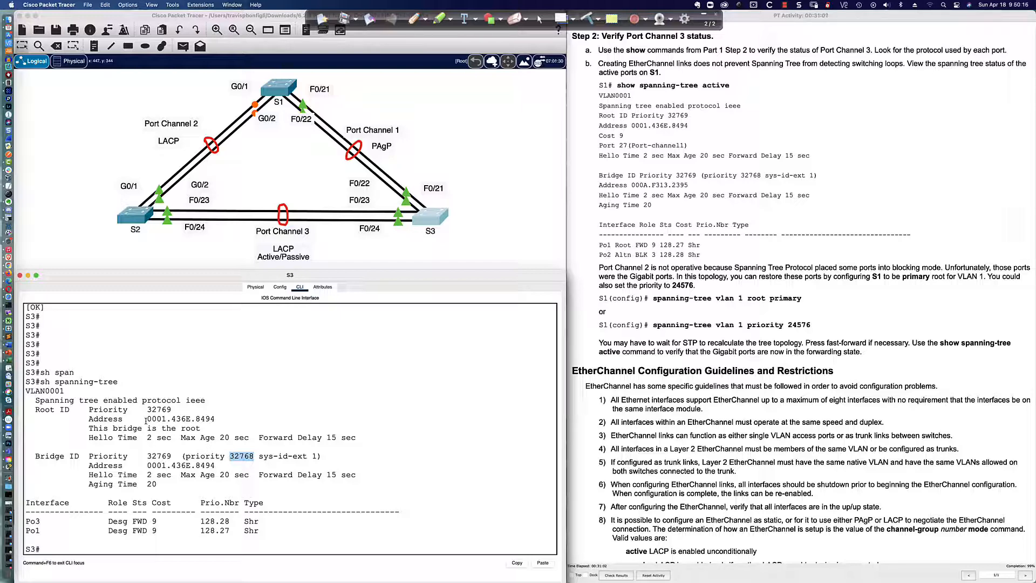
pyautogui.moveTo(146, 420); pyautogui.dragTo(215, 421)
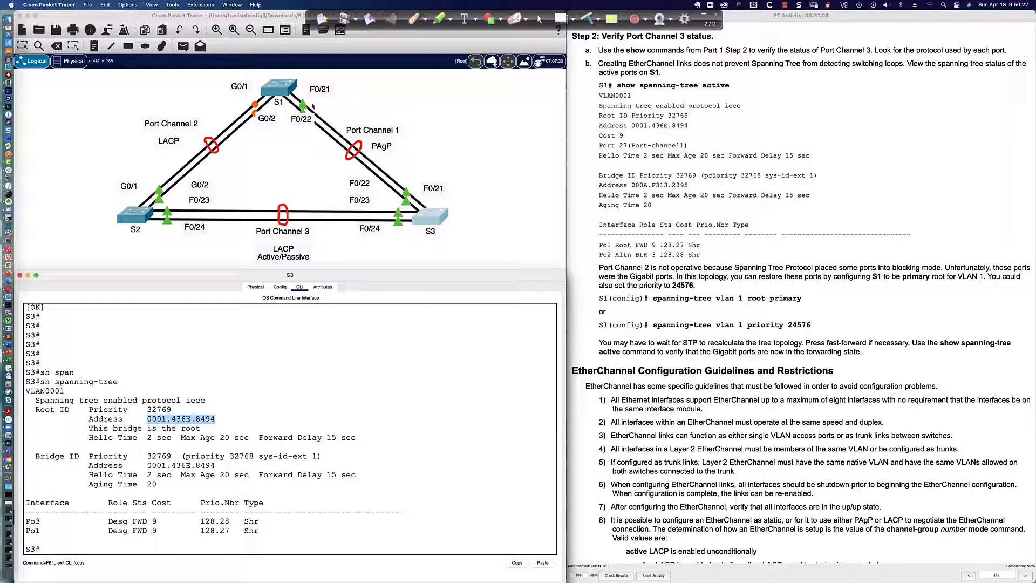
# Check S1's bridge MAC address in its spanning-tree output against the address shown on S3
pyautogui.click(277, 91)
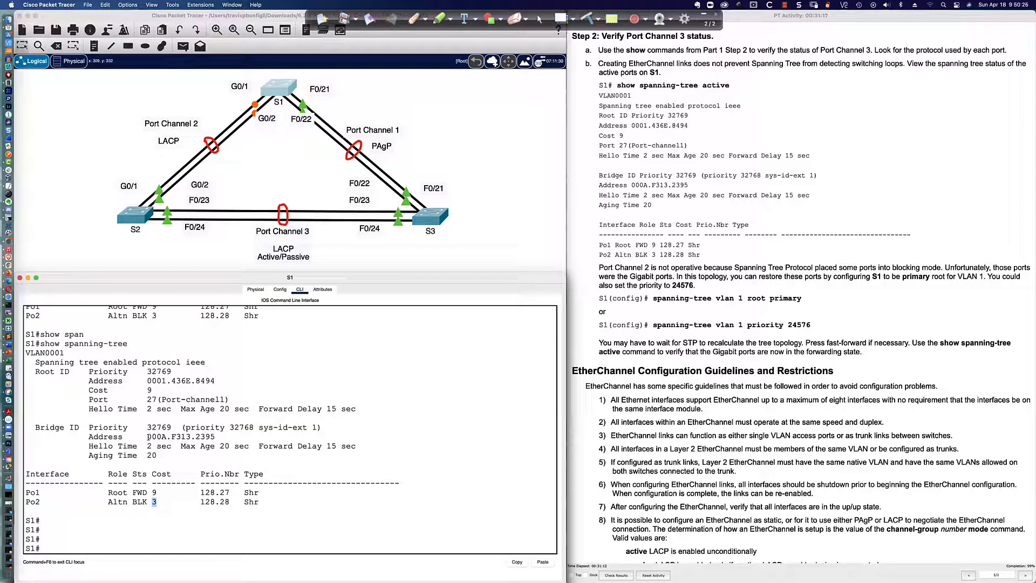
pyautogui.moveTo(147, 436); pyautogui.dragTo(167, 436)
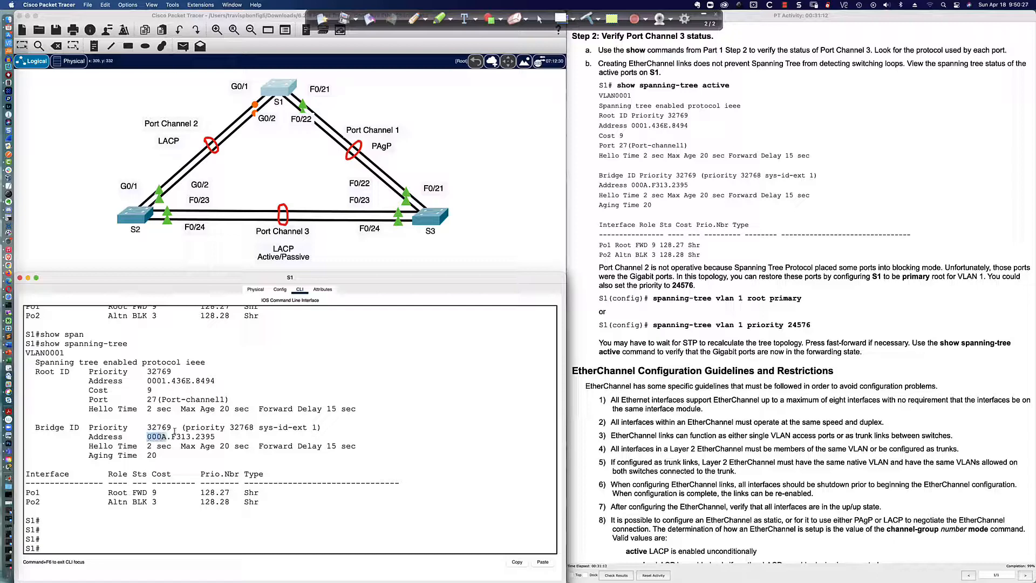
pyautogui.click(430, 215)
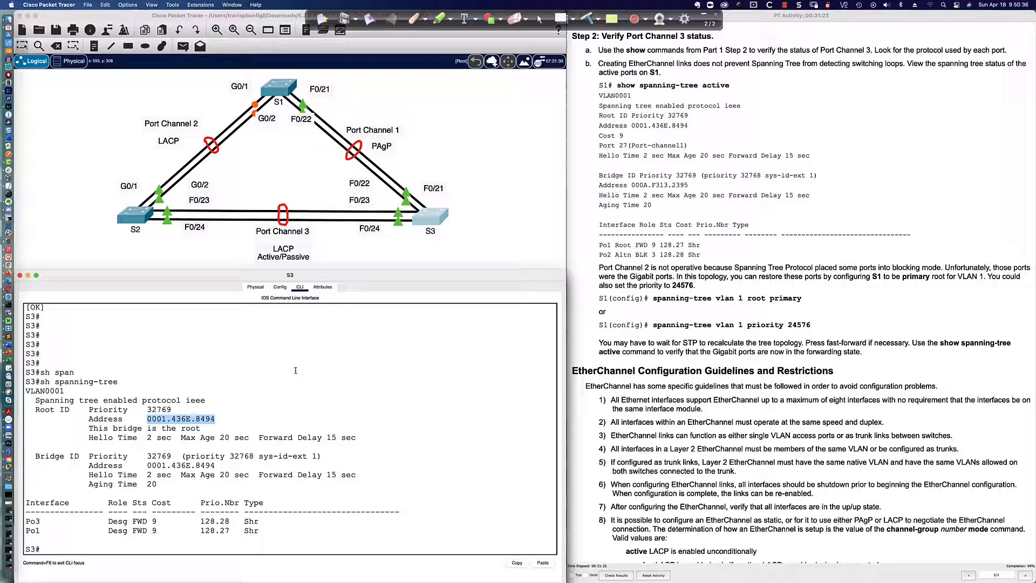
# Enter privileged mode on S2, run show spanning-tree, and examine S2's bridge MAC address
pyautogui.click(142, 222)
pyautogui.press('Return')
pyautogui.press('Return')
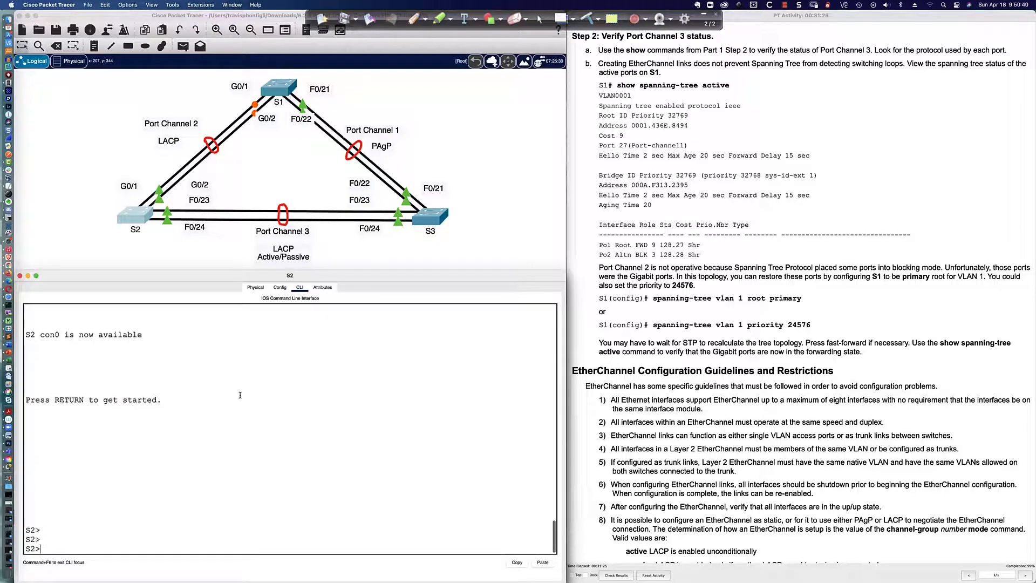
pyautogui.write('en')
pyautogui.press('Return')
pyautogui.write('sh span')
pyautogui.press('Tab')
pyautogui.press('Return')
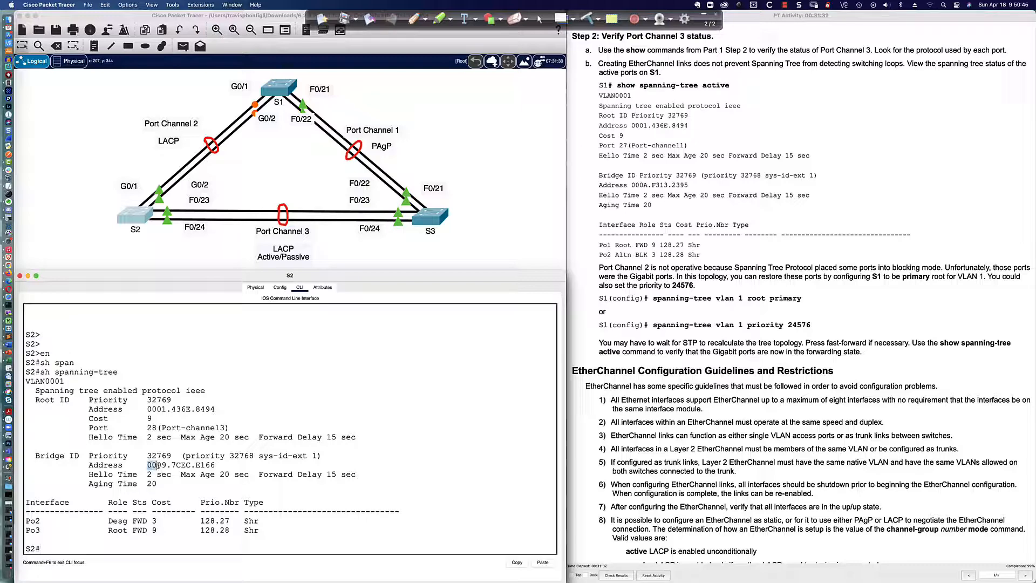
pyautogui.moveTo(148, 466); pyautogui.dragTo(168, 466)
# Open S3's command line and examine the port roles, system ID extension and bridge priority in its spanning-tree output
pyautogui.click(429, 217)
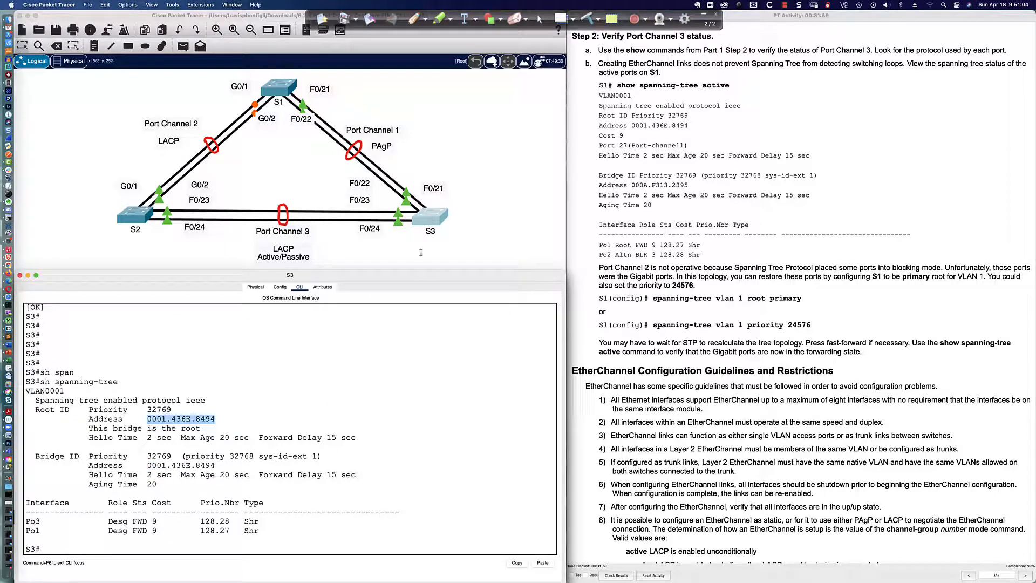
pyautogui.moveTo(108, 522); pyautogui.dragTo(130, 522)
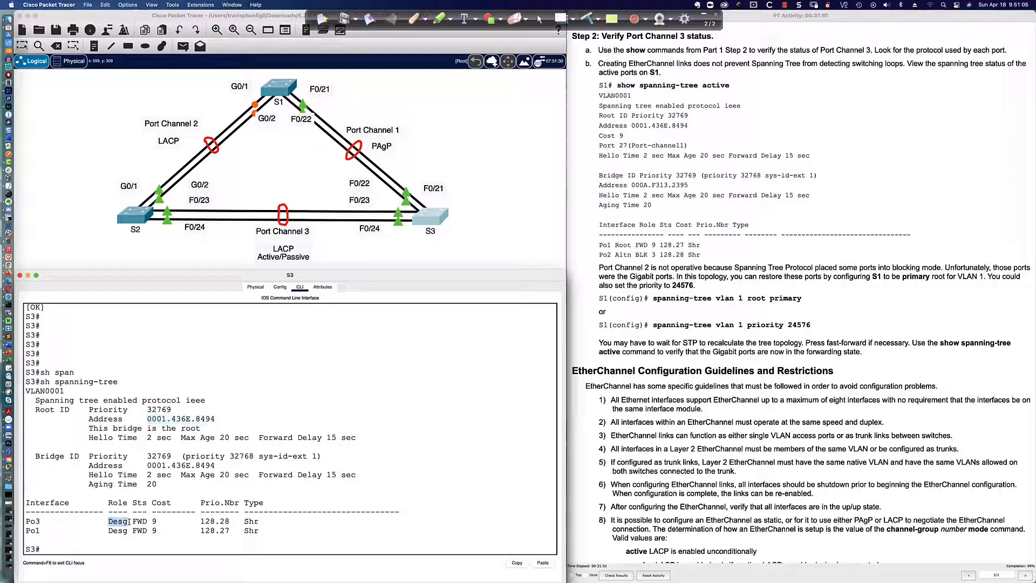
pyautogui.moveTo(125, 532); pyautogui.dragTo(128, 532)
pyautogui.moveTo(259, 457); pyautogui.dragTo(316, 456)
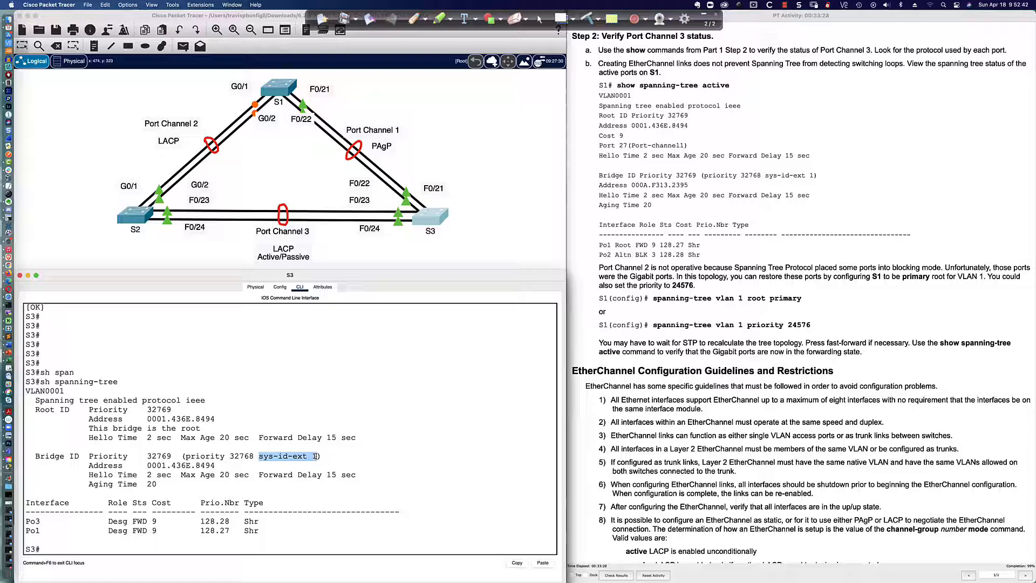
pyautogui.doubleClick(314, 456)
pyautogui.moveTo(172, 457); pyautogui.dragTo(146, 456)
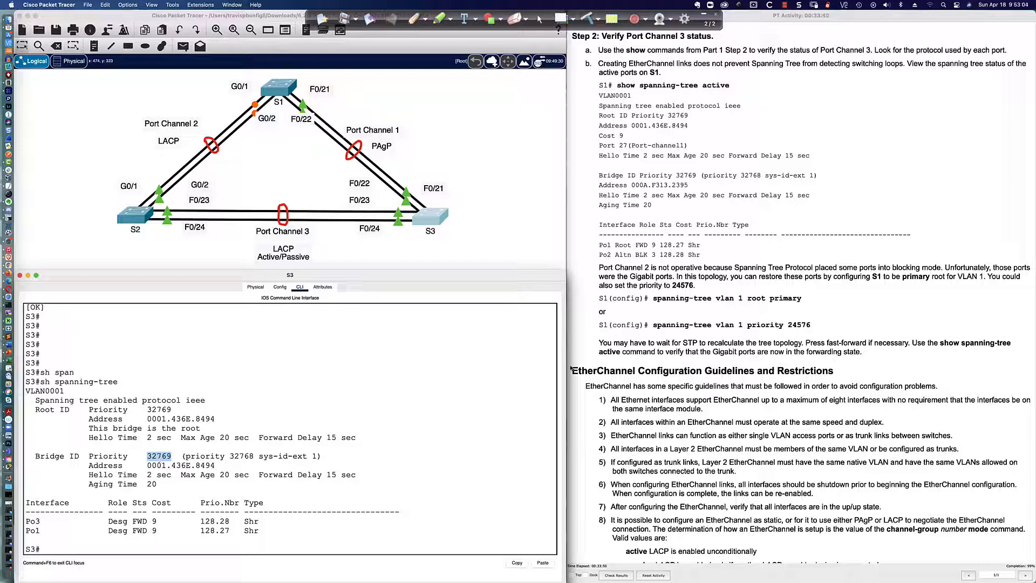
# Open S1's command line and enter global configuration mode with conf t
pyautogui.scroll(-3, 676, 313)
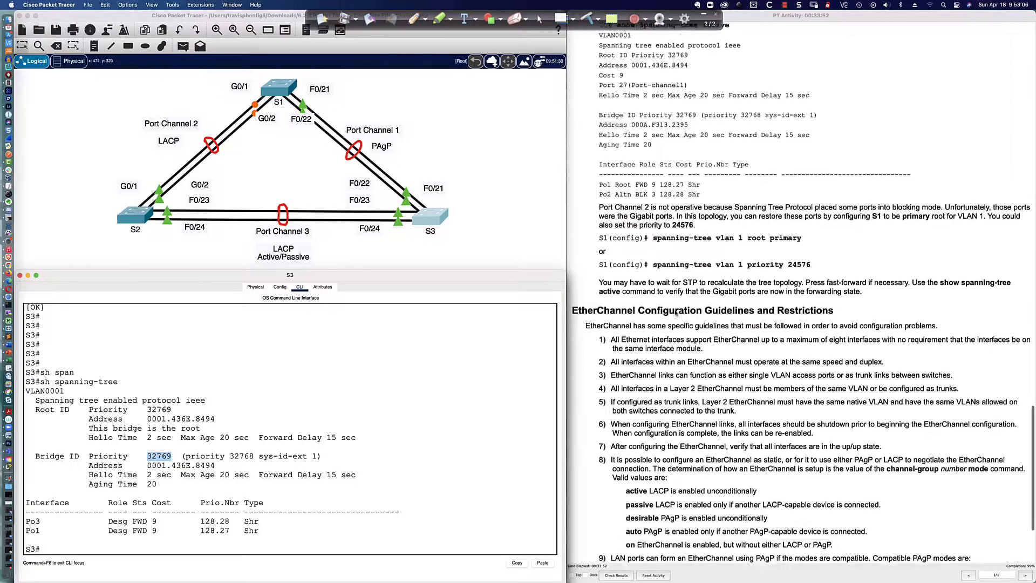
pyautogui.scroll(-6, 676, 313)
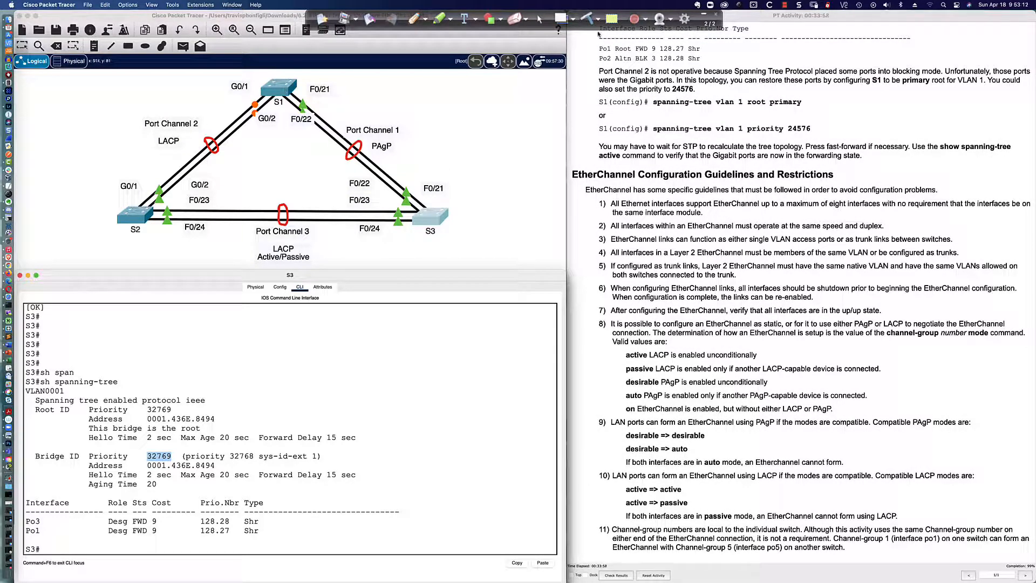
pyautogui.click(540, 19)
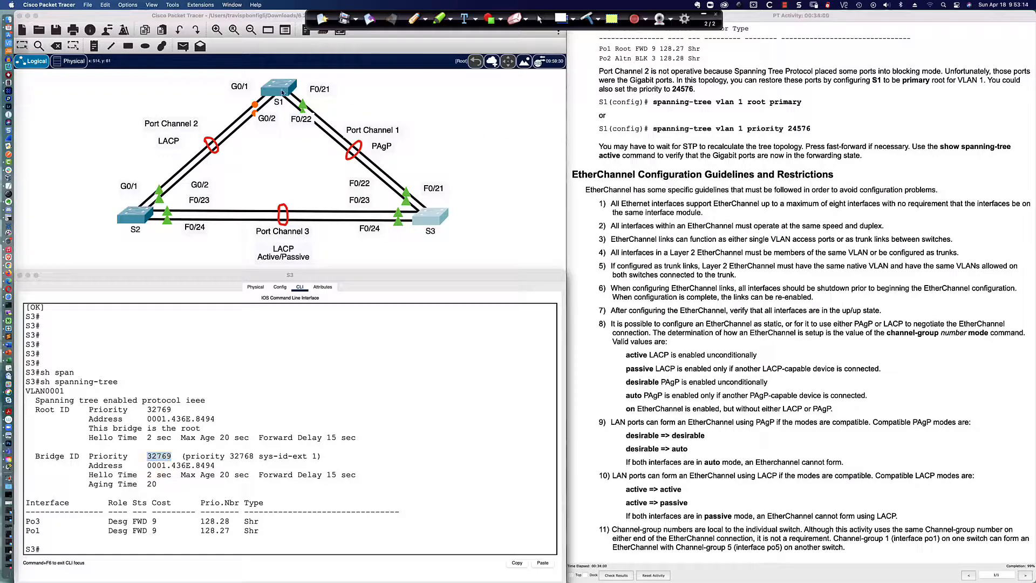
pyautogui.click(281, 89)
pyautogui.press('Return')
pyautogui.press('Return')
pyautogui.press('Return')
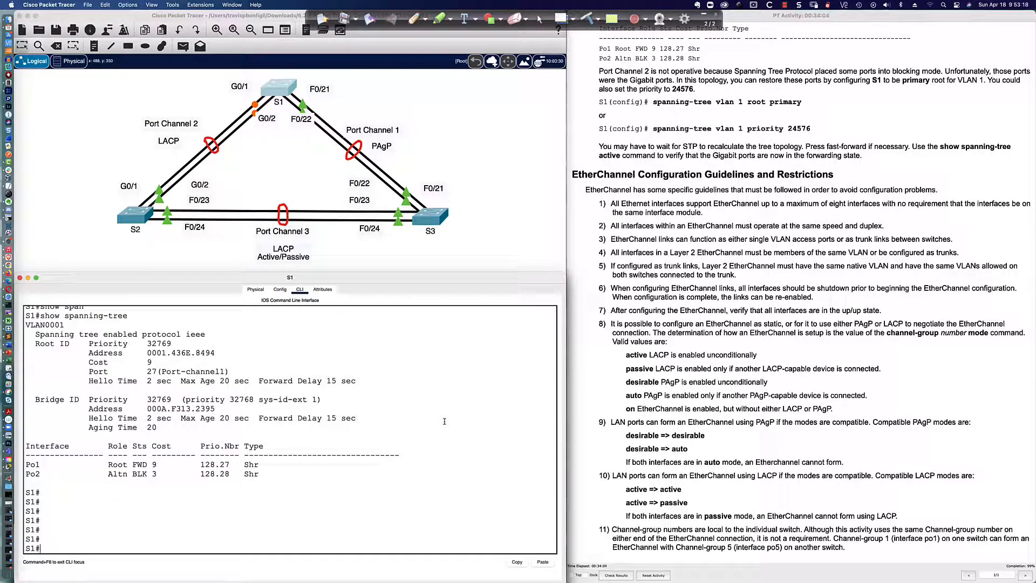
pyautogui.write('conf t')
pyautogui.press('Return')
# Begin a spanning-tree vlan command on S1 and query its help for the accepted VLAN argument
pyautogui.write('sp')
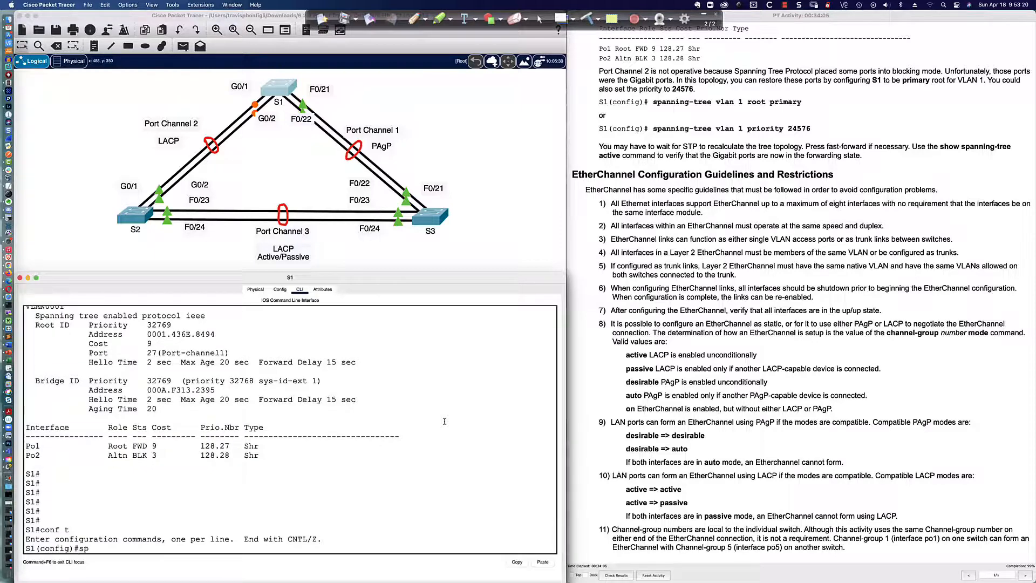
pyautogui.press('Tab')
pyautogui.write('vlan 1')
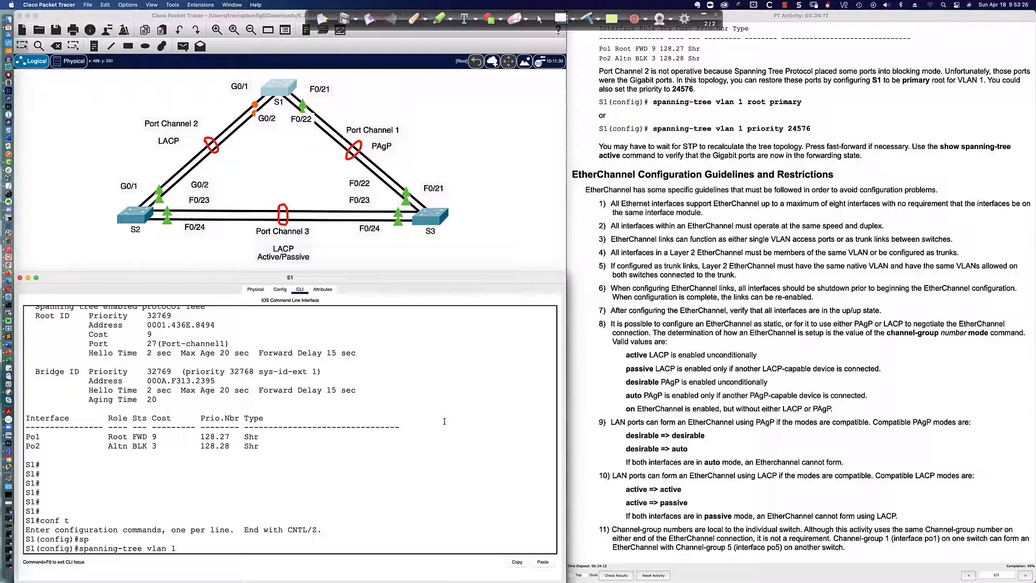
pyautogui.press('BackSpace')
pyautogui.write('?')
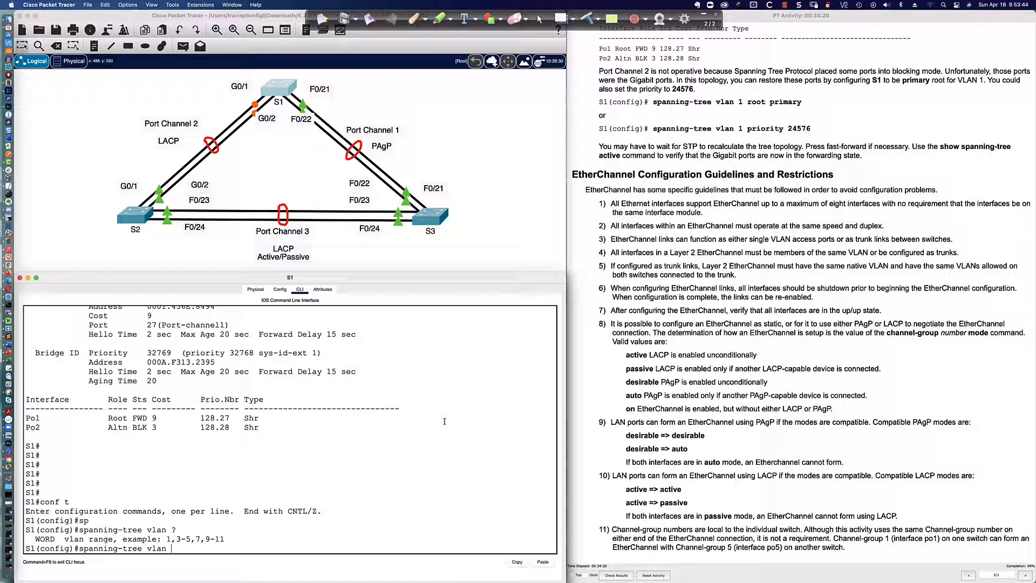
# Try the VLAN list 1,99,10 in the spanning-tree command, and cut it back to VLAN 1
pyautogui.write('1')
pyautogui.write(',99,')
pyautogui.write('10')
pyautogui.press('BackSpace')
pyautogui.press('BackSpace')
pyautogui.press('BackSpace')
pyautogui.press('BackSpace')
pyautogui.press('BackSpace')
# Review the two alternative commands in the lab instructions for making S1 the root: root primary and priority 24576
pyautogui.moveTo(653, 102); pyautogui.dragTo(802, 103)
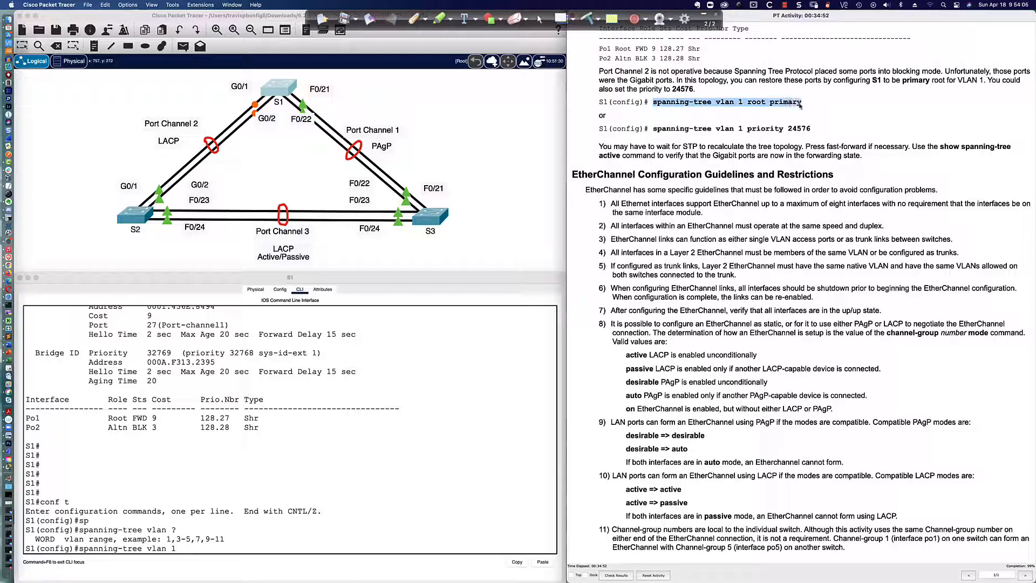
pyautogui.scroll(1, 783, 114)
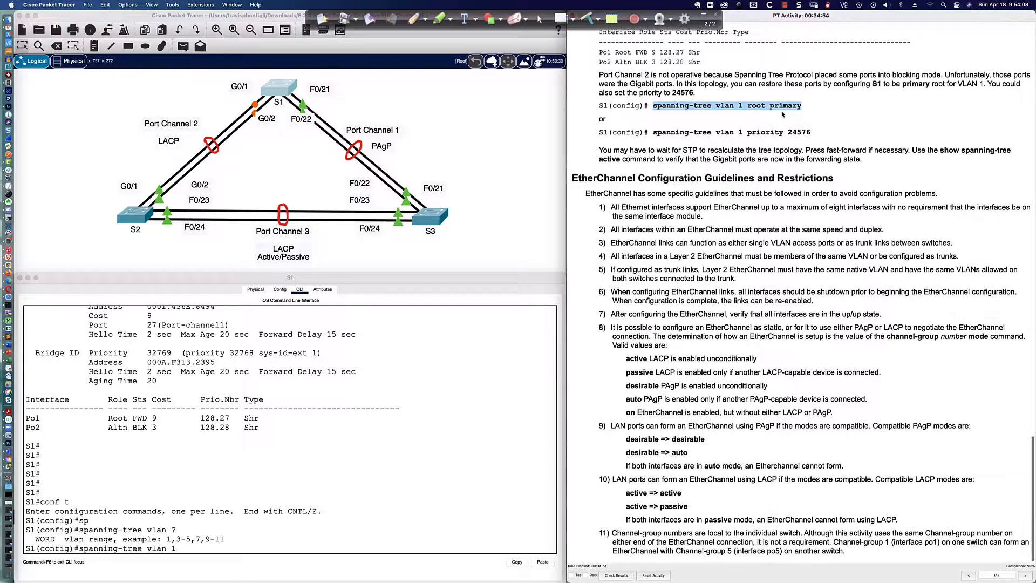
pyautogui.scroll(-1, 782, 114)
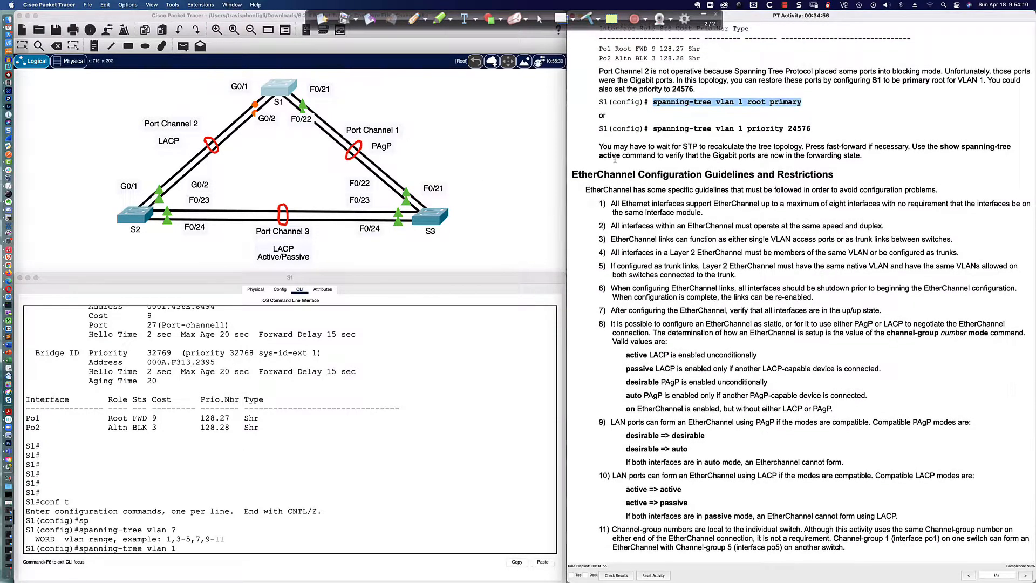
pyautogui.moveTo(652, 129); pyautogui.dragTo(809, 129)
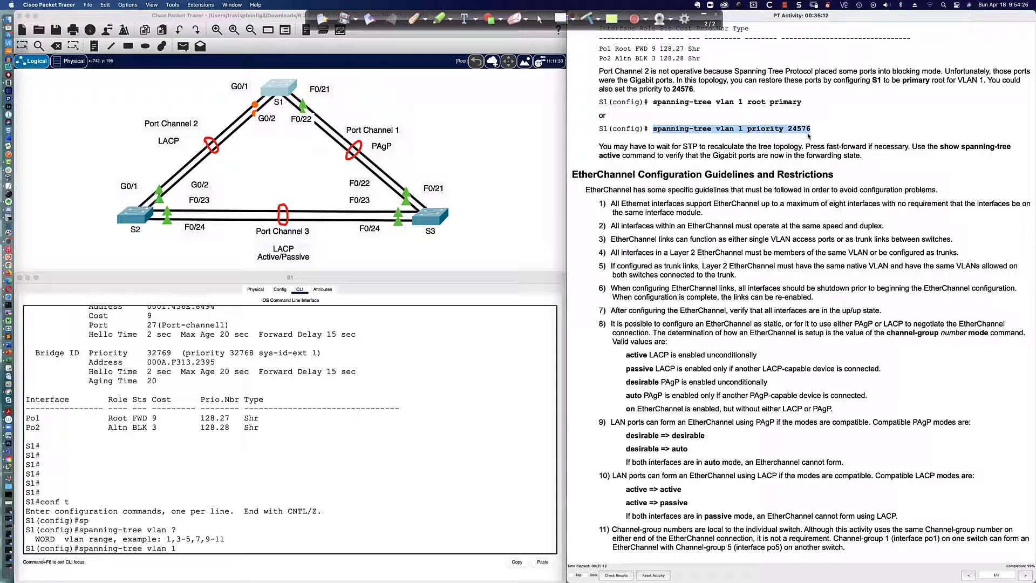
# Make S1 the primary root for VLAN 1 with spanning-tree vlan 1 root primary
pyautogui.click(326, 546)
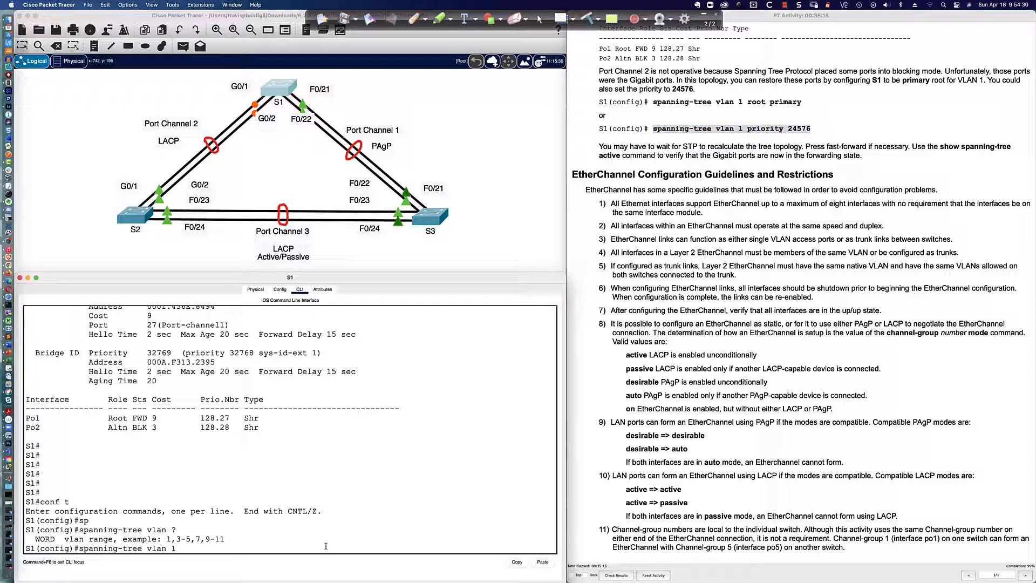
pyautogui.write('root pri')
pyautogui.press('Tab')
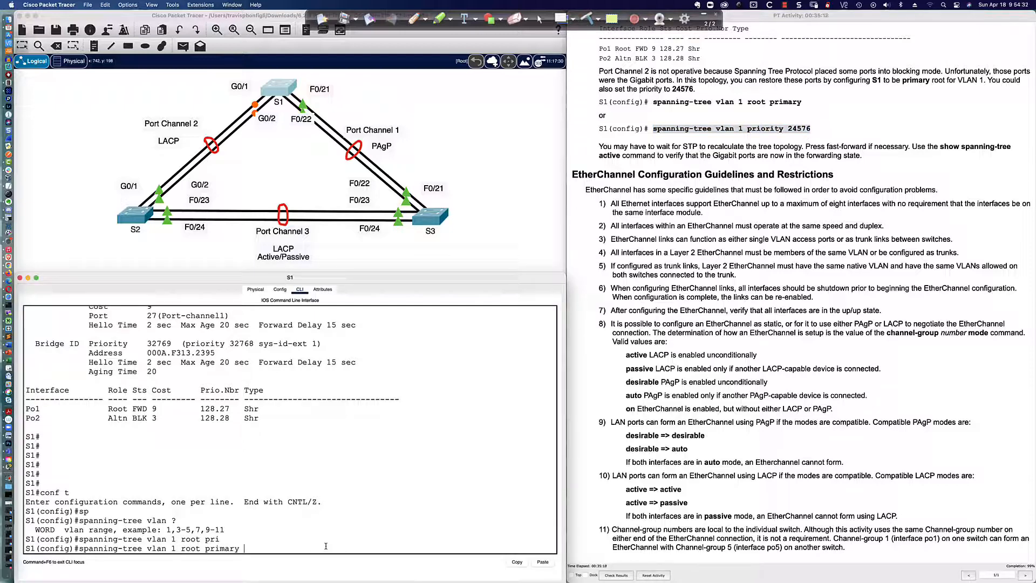
pyautogui.press('Return')
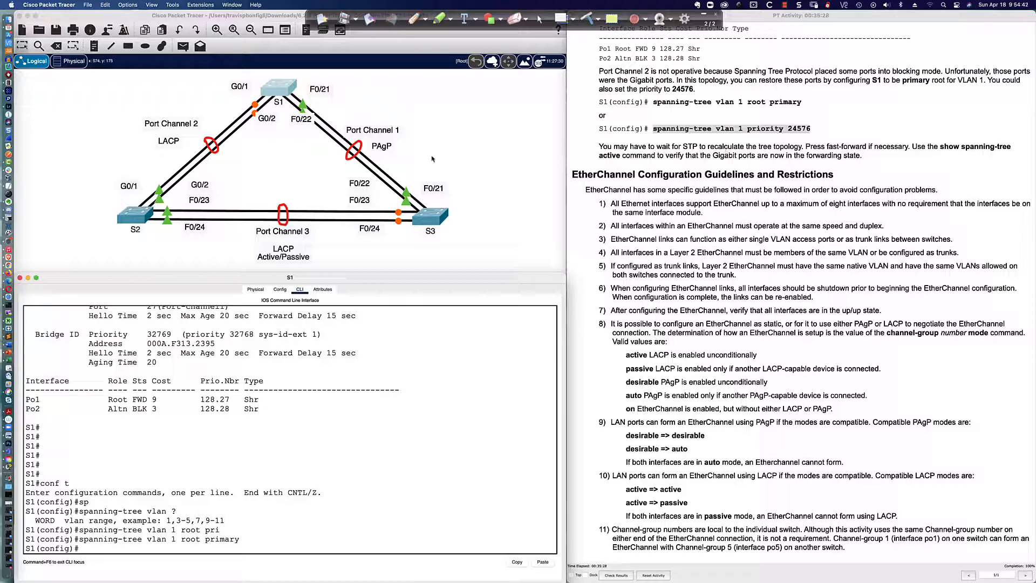
# Close S1's window and fast-forward the network time several times to let spanning tree recalculate
pyautogui.press('super+w')
pyautogui.click(74, 517)
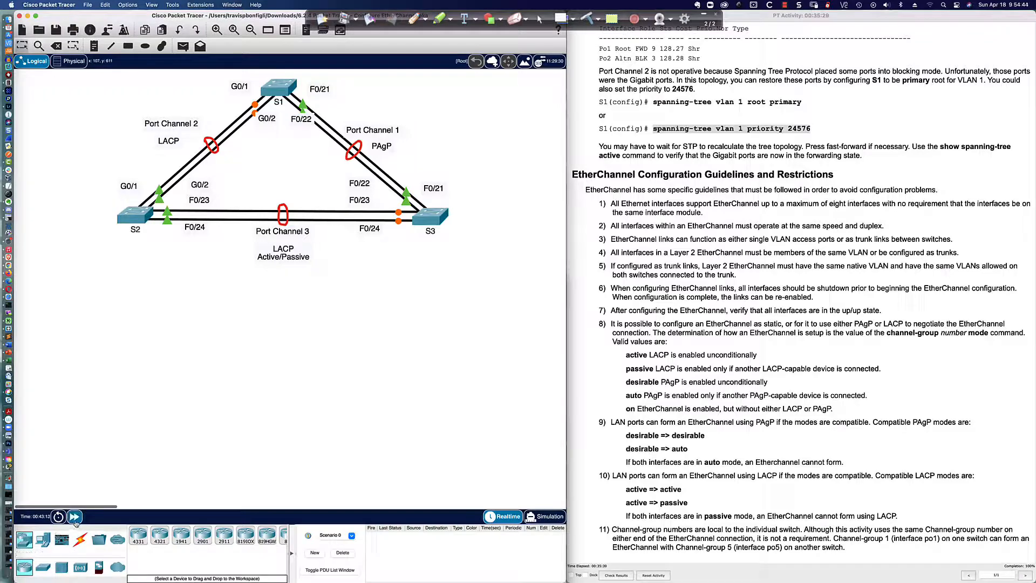
pyautogui.click(75, 517)
pyautogui.click(75, 517)
pyautogui.click(75, 517)
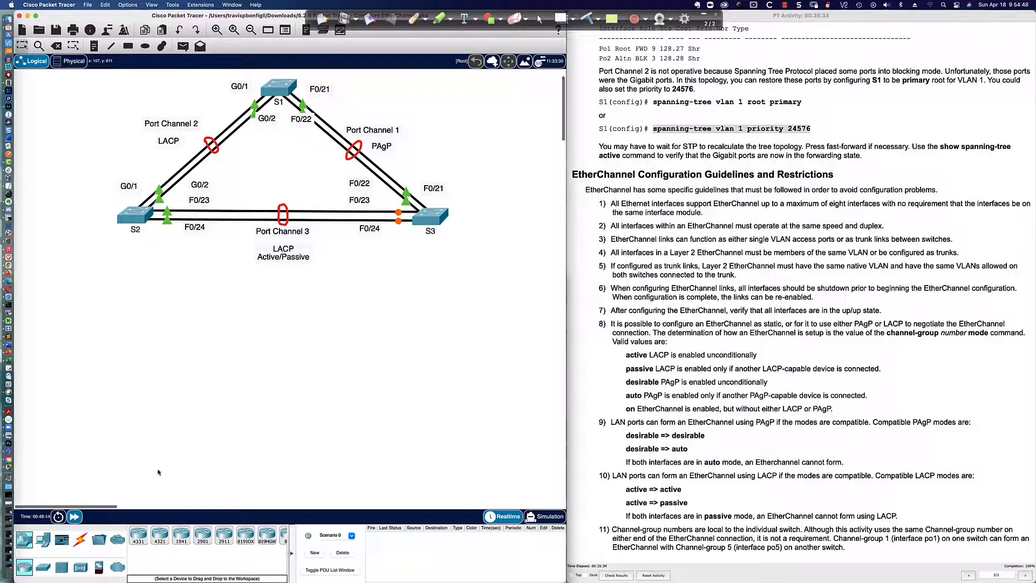
# Reopen S1's window and sketch a PC on S3 marked 100, a PC on S2, and a router uplink on S1
pyautogui.click(278, 88)
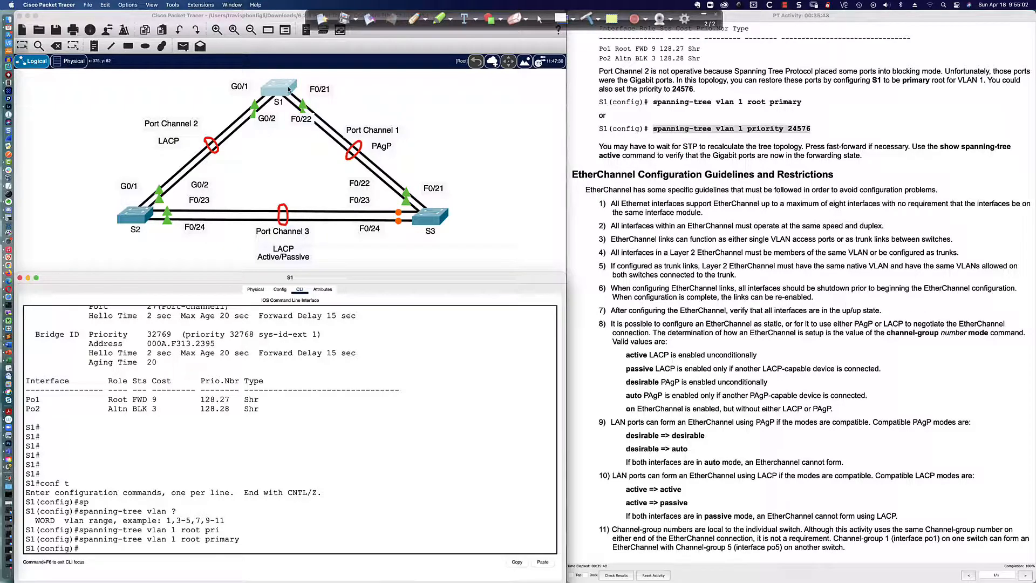
pyautogui.click(414, 18)
pyautogui.moveTo(449, 220)
pyautogui.mouseDown()
pyautogui.moveTo(485, 215)
pyautogui.moveTo(497, 231)
pyautogui.moveTo(519, 208)
pyautogui.moveTo(502, 229)
pyautogui.moveTo(508, 219)
pyautogui.moveTo(519, 228)
pyautogui.mouseUp()
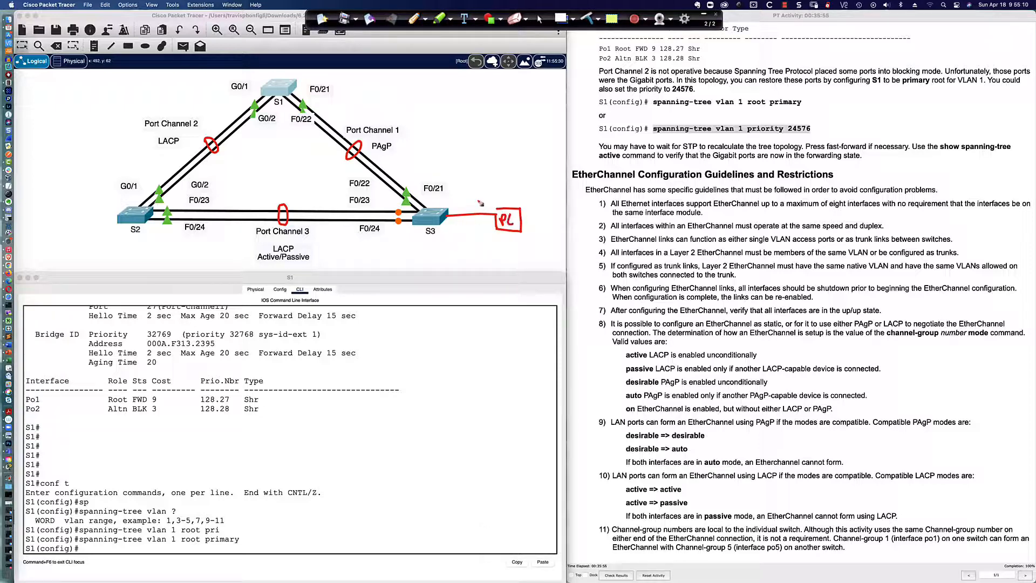
pyautogui.moveTo(477, 197)
pyautogui.mouseDown()
pyautogui.moveTo(478, 206)
pyautogui.moveTo(500, 197)
pyautogui.mouseUp()
pyautogui.moveTo(117, 219)
pyautogui.mouseDown()
pyautogui.moveTo(44, 237)
pyautogui.moveTo(70, 248)
pyautogui.moveTo(74, 233)
pyautogui.moveTo(49, 230)
pyautogui.mouseUp()
pyautogui.moveTo(49, 230); pyautogui.dragTo(70, 246)
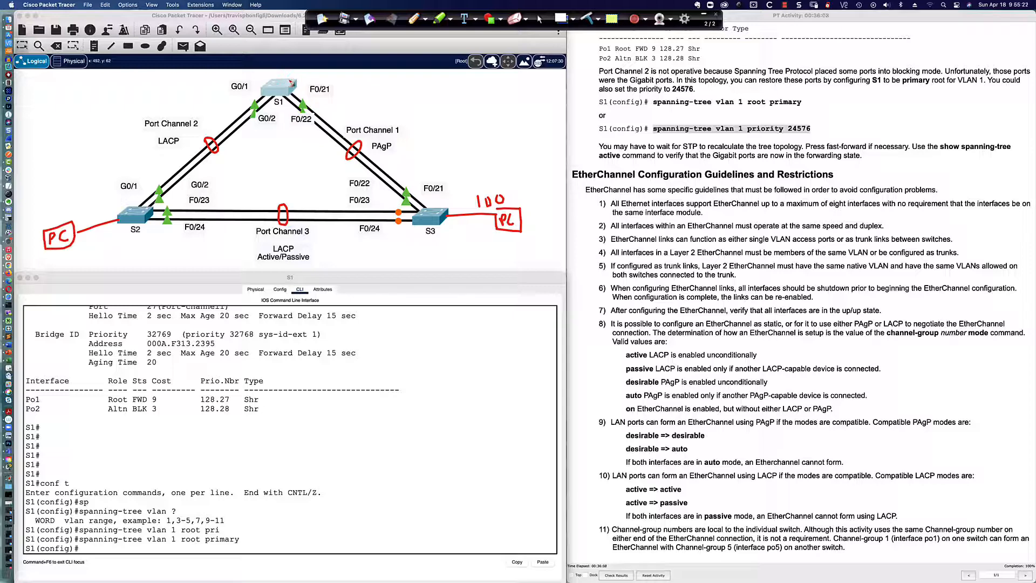
pyautogui.moveTo(291, 82)
pyautogui.mouseDown()
pyautogui.moveTo(348, 58)
pyautogui.moveTo(336, 66)
pyautogui.moveTo(350, 81)
pyautogui.moveTo(358, 66)
pyautogui.moveTo(345, 54)
pyautogui.moveTo(396, 51)
pyautogui.mouseUp()
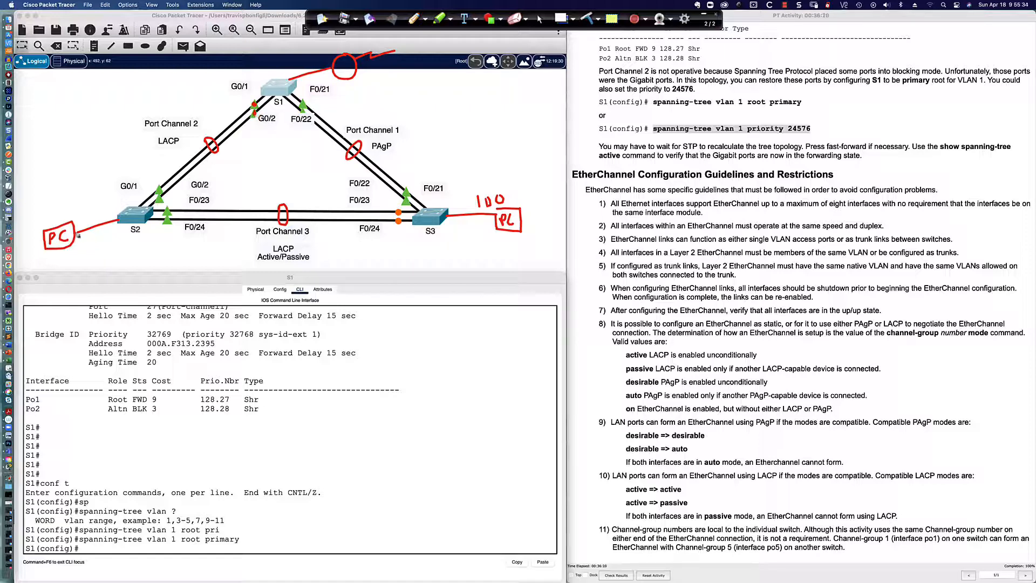
# Draw red traffic arrows from the PCs at S3 and S2 up toward S1 on the topology
pyautogui.moveTo(70, 244)
pyautogui.mouseDown()
pyautogui.moveTo(338, 243)
pyautogui.moveTo(457, 216)
pyautogui.moveTo(319, 118)
pyautogui.mouseUp()
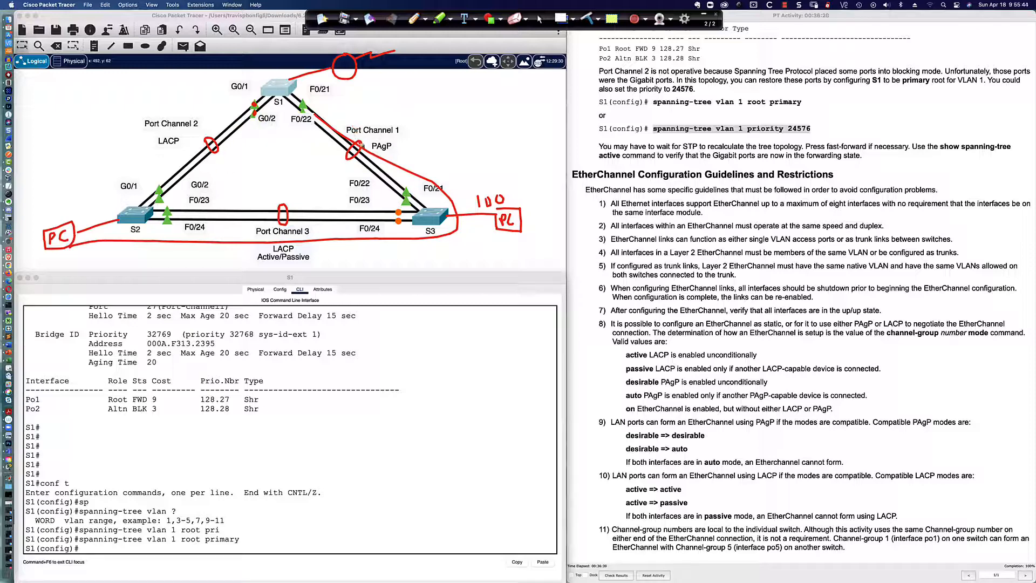
pyautogui.click(359, 146)
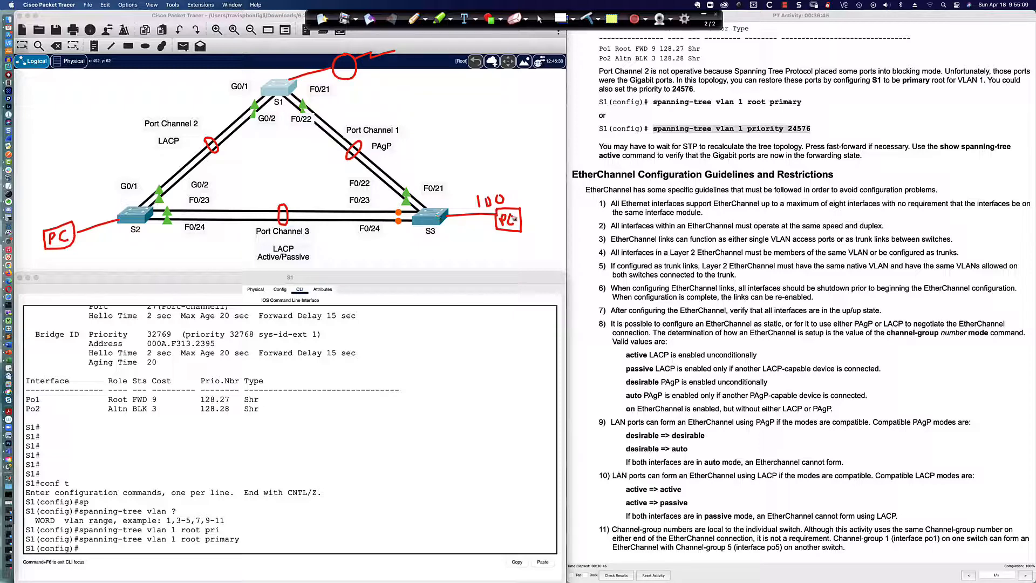
pyautogui.moveTo(462, 209)
pyautogui.mouseDown()
pyautogui.moveTo(415, 153)
pyautogui.moveTo(426, 159)
pyautogui.mouseUp()
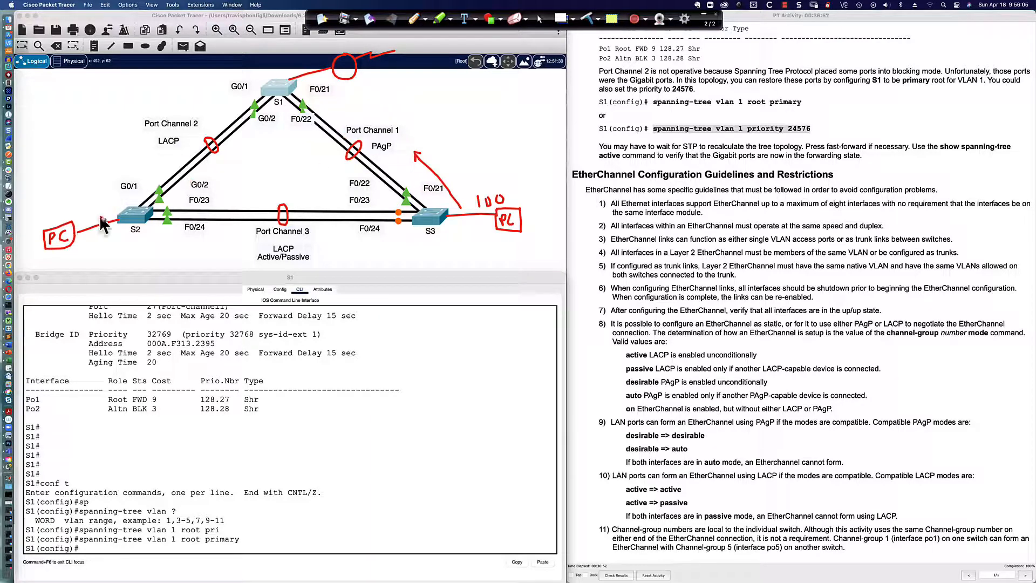
pyautogui.moveTo(97, 217); pyautogui.dragTo(152, 162)
pyautogui.moveTo(144, 164); pyautogui.dragTo(153, 168)
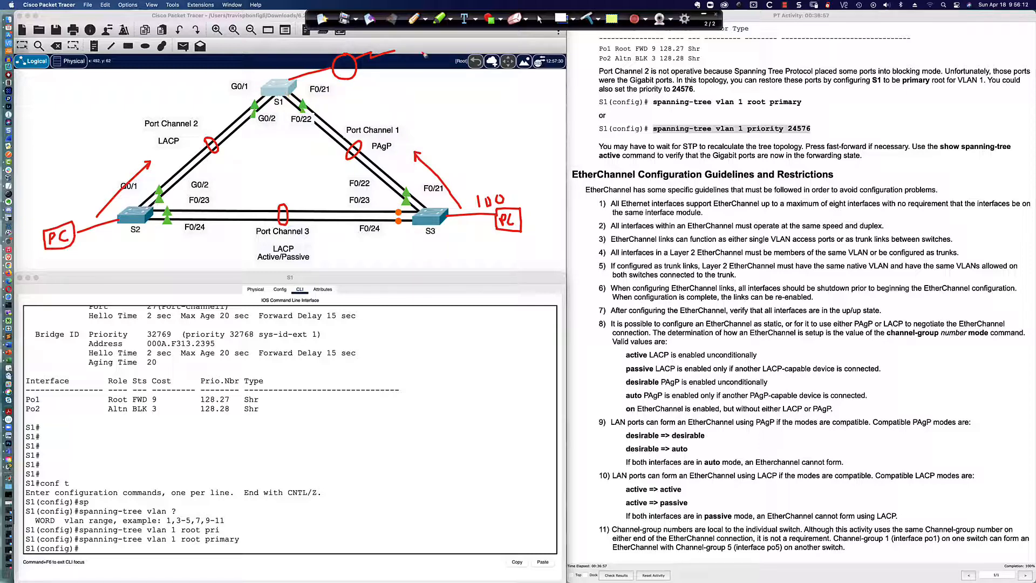
# Label the sketched router R1, draw a cloud marked I at the end of its uplink, and stop drawing
pyautogui.moveTo(340, 76); pyautogui.dragTo(348, 73)
pyautogui.moveTo(400, 46)
pyautogui.mouseDown()
pyautogui.moveTo(426, 32)
pyautogui.moveTo(400, 42)
pyautogui.moveTo(422, 50)
pyautogui.moveTo(431, 36)
pyautogui.moveTo(434, 49)
pyautogui.mouseUp()
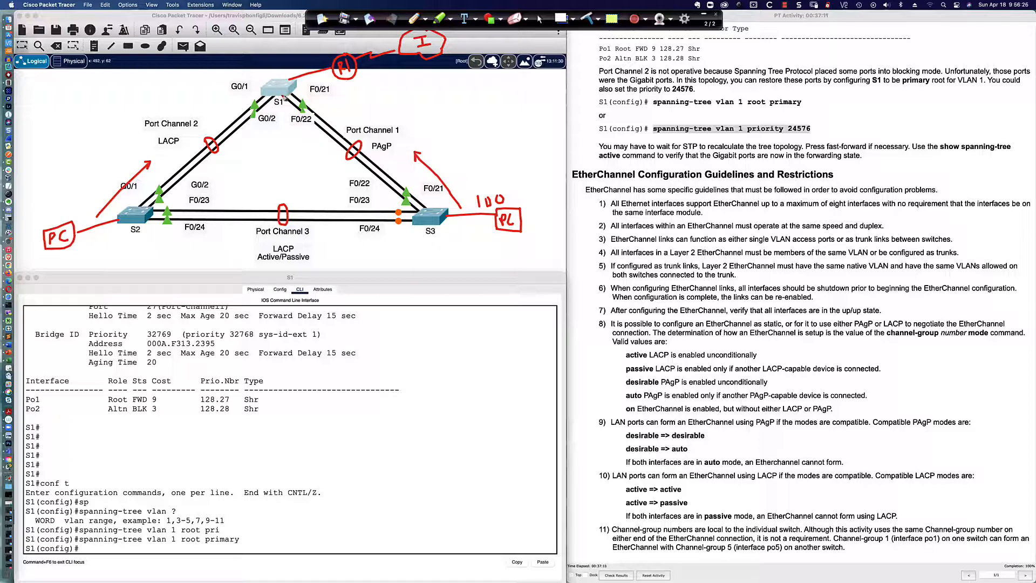
pyautogui.click(541, 19)
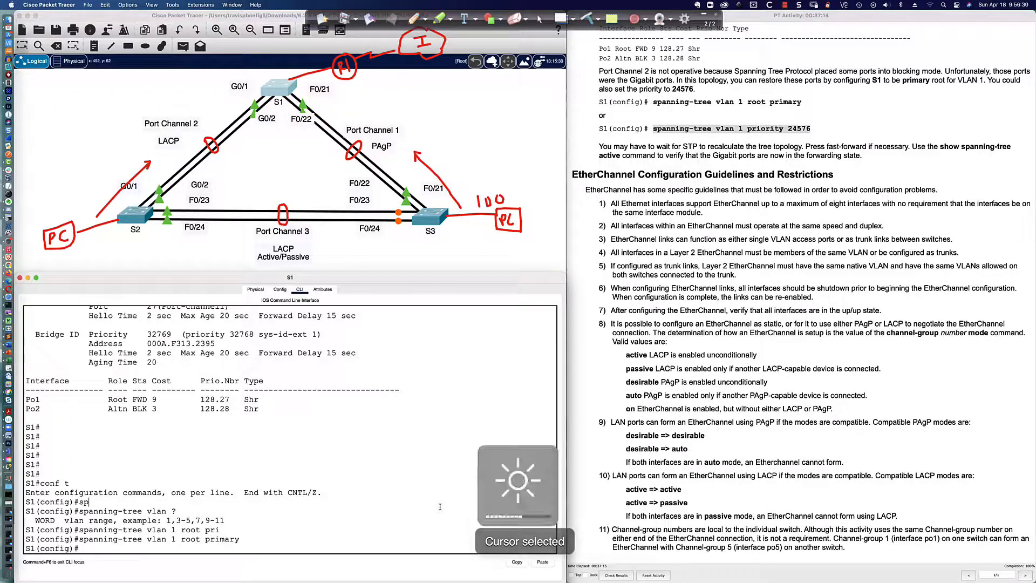
pyautogui.press('Up')
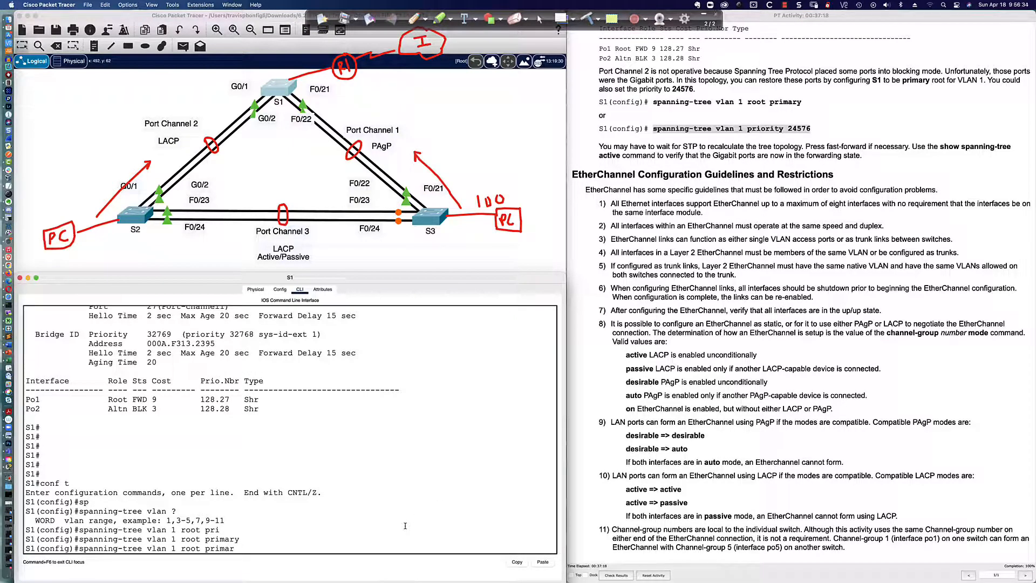
pyautogui.press('BackSpace')
pyautogui.press('BackSpace')
pyautogui.press('BackSpace')
pyautogui.press('BackSpace')
pyautogui.press('BackSpace')
pyautogui.press('BackSpace')
pyautogui.press('BackSpace')
pyautogui.press('BackSpace')
pyautogui.press('BackSpace')
pyautogui.press('Up')
pyautogui.press('Up')
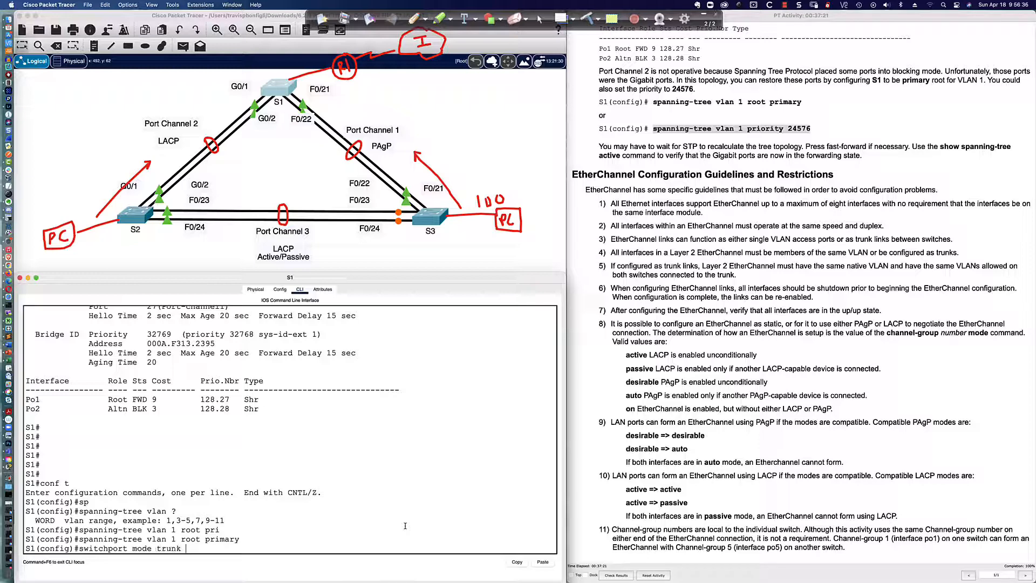
pyautogui.press('Up')
pyautogui.press('Down')
pyautogui.press('Down')
pyautogui.press('Down')
# Display S1's spanning-tree status with do sh span and examine the priority in the Bridge ID section
pyautogui.write('do sh span')
pyautogui.press('Return')
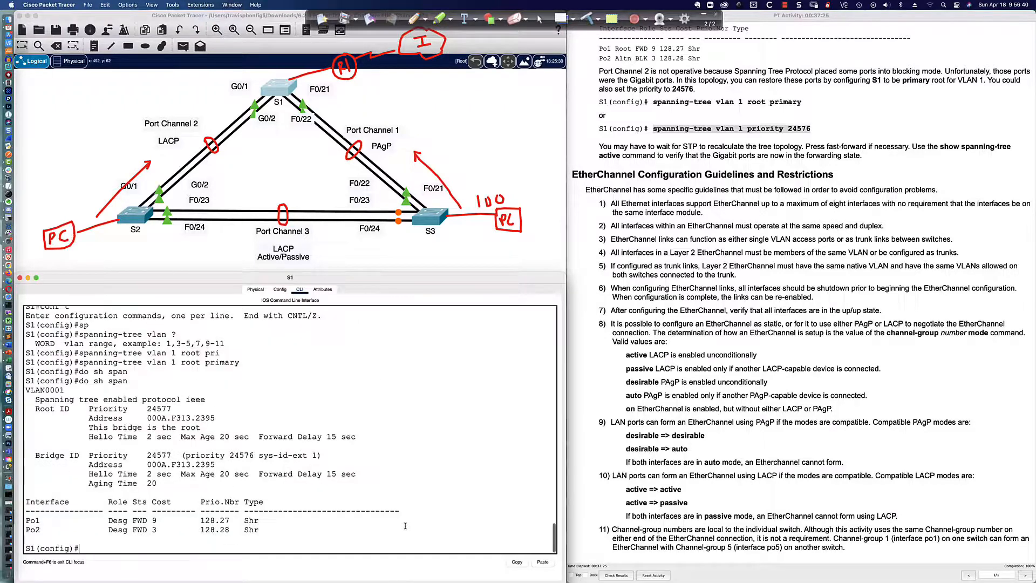
pyautogui.press('Return')
pyautogui.press('Return')
pyautogui.press('Return')
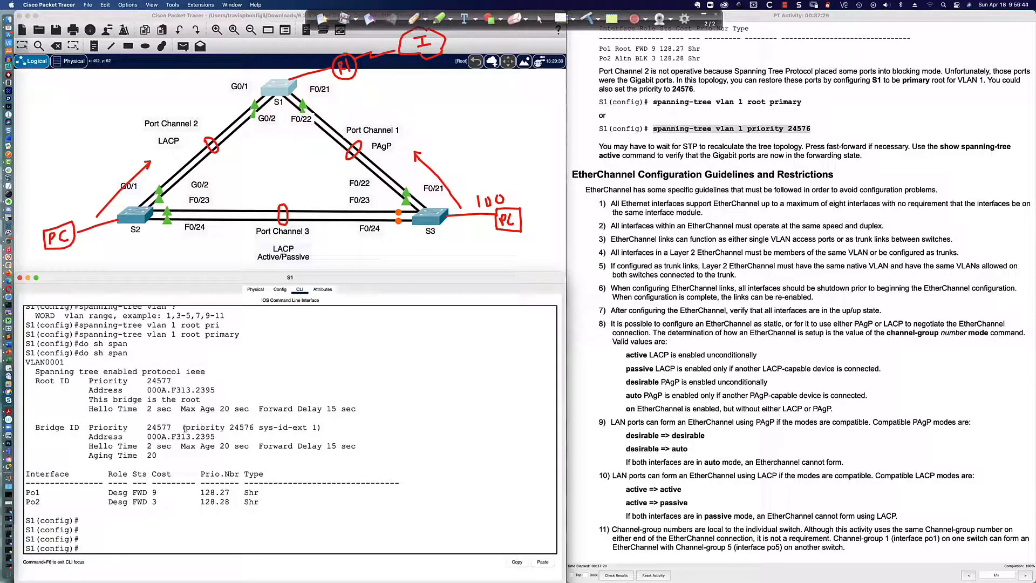
pyautogui.moveTo(185, 428); pyautogui.dragTo(253, 427)
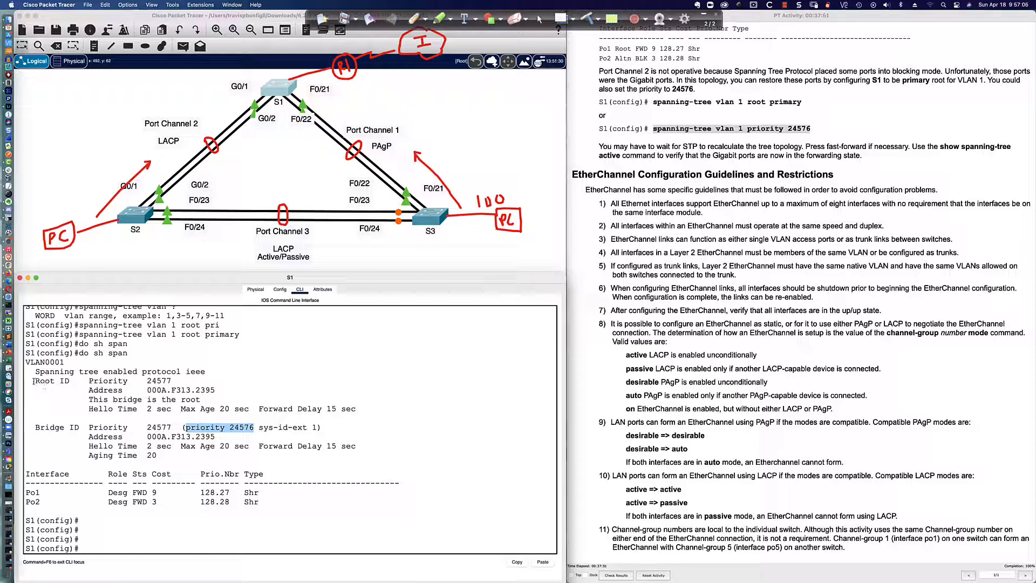
# Examine the Root ID section in S1's output, and display S3's spanning-tree status with sh spanning-tree from privileged mode
pyautogui.moveTo(34, 381); pyautogui.dragTo(283, 414)
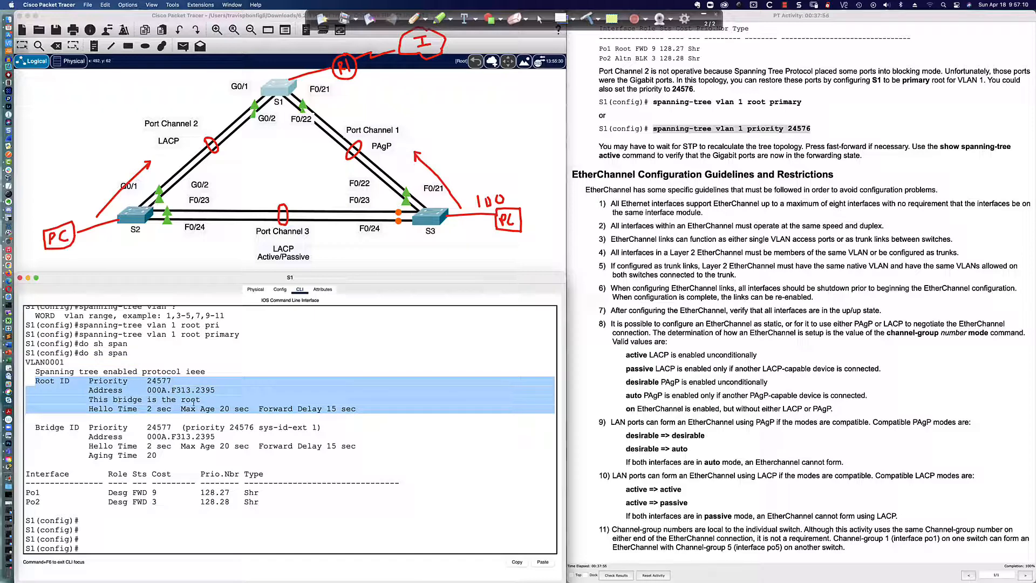
pyautogui.click(143, 381)
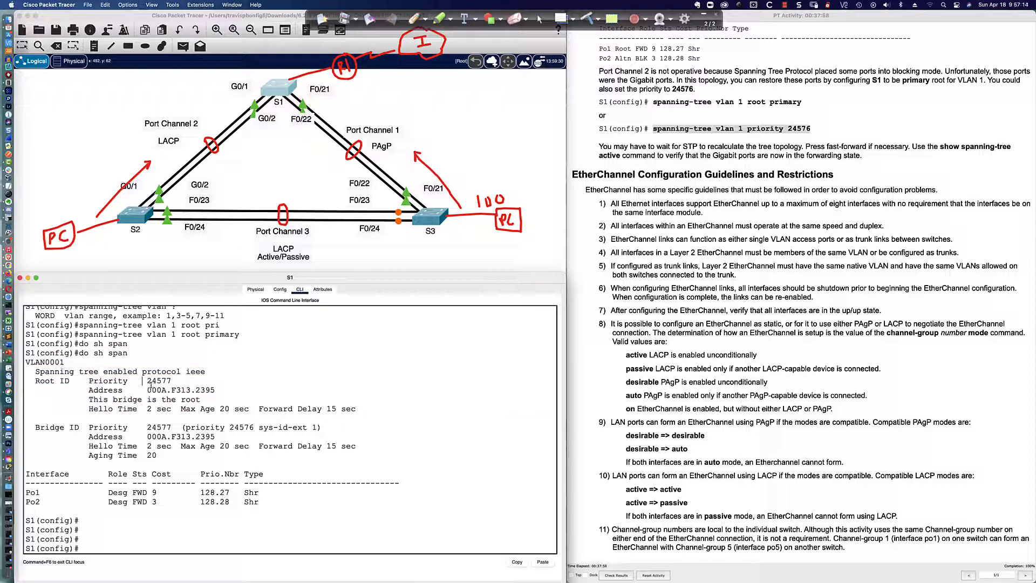
pyautogui.click(432, 222)
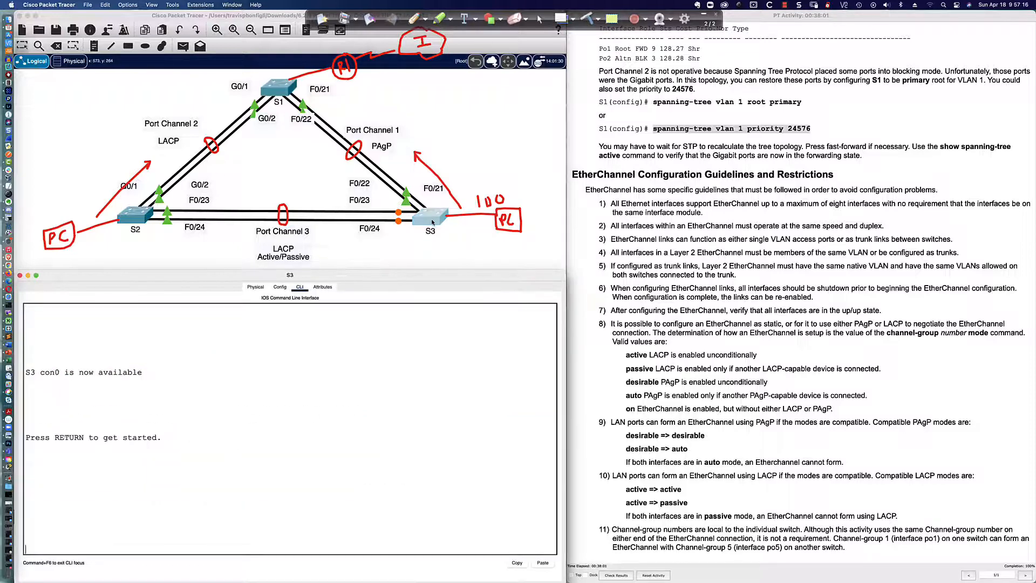
pyautogui.press('Return')
pyautogui.press('Return')
pyautogui.write('en')
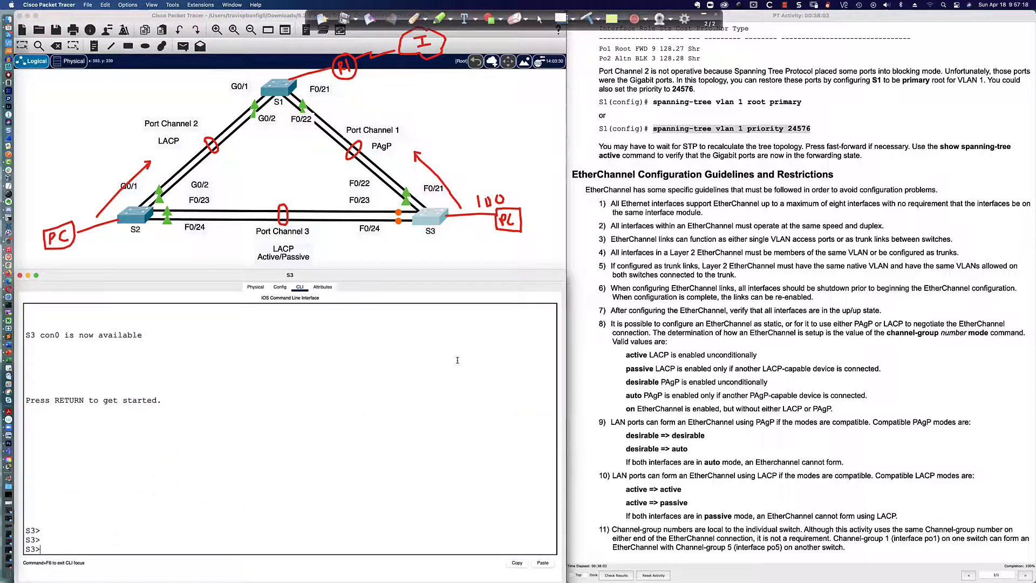
pyautogui.press('Return')
pyautogui.write('sh ')
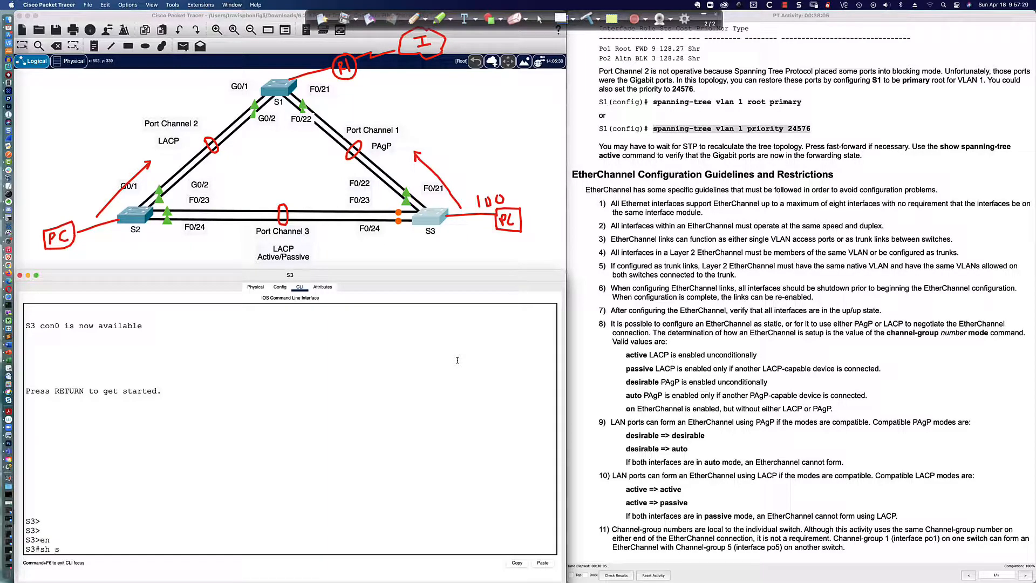
pyautogui.write('span')
pyautogui.press('Tab')
pyautogui.press('Return')
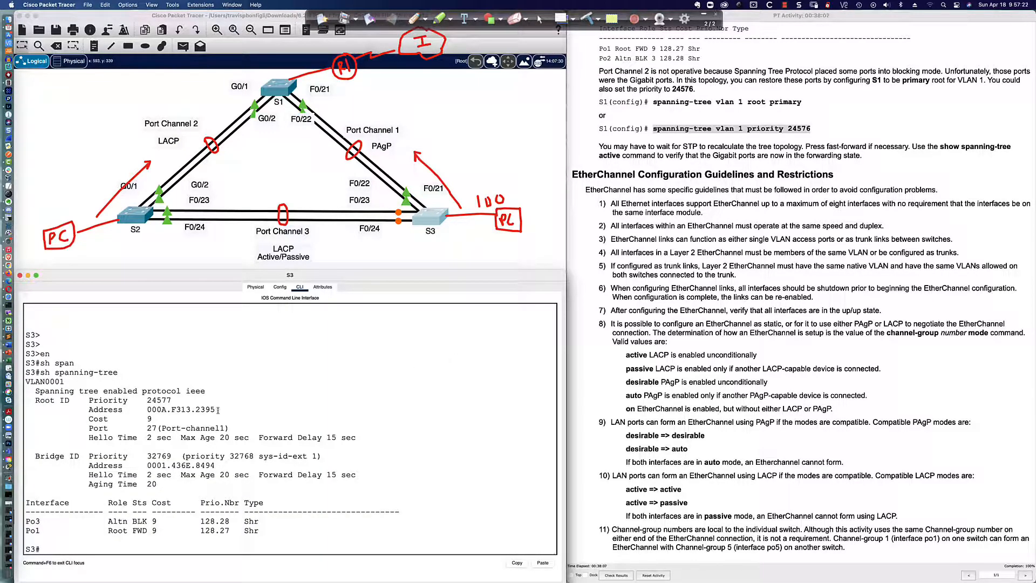
# Examine the Root ID section, root bridge address and root cost on S3, along with the role and cost of Po1
pyautogui.moveTo(35, 401); pyautogui.dragTo(356, 438)
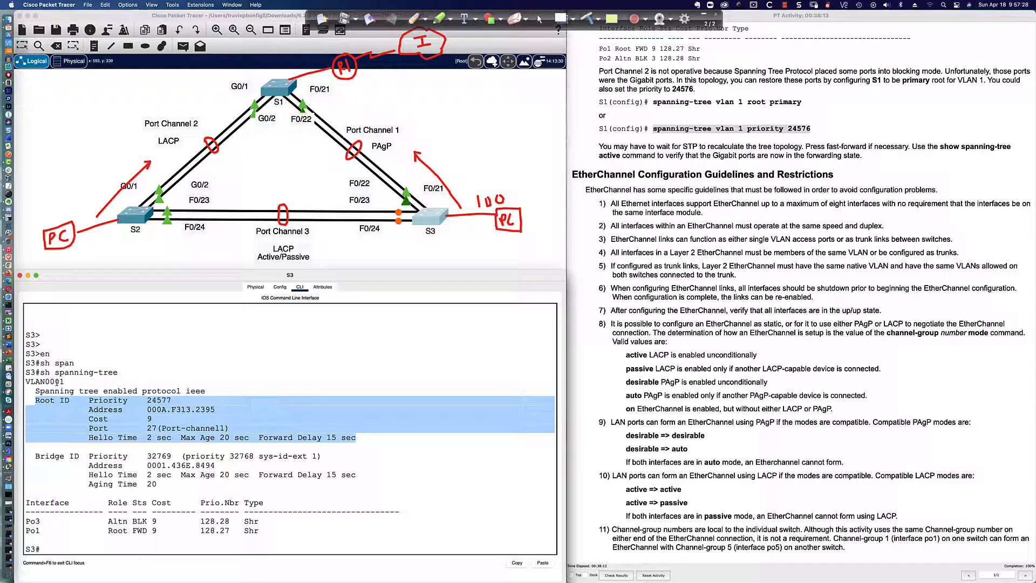
pyautogui.click(146, 410)
pyautogui.moveTo(145, 410); pyautogui.dragTo(219, 411)
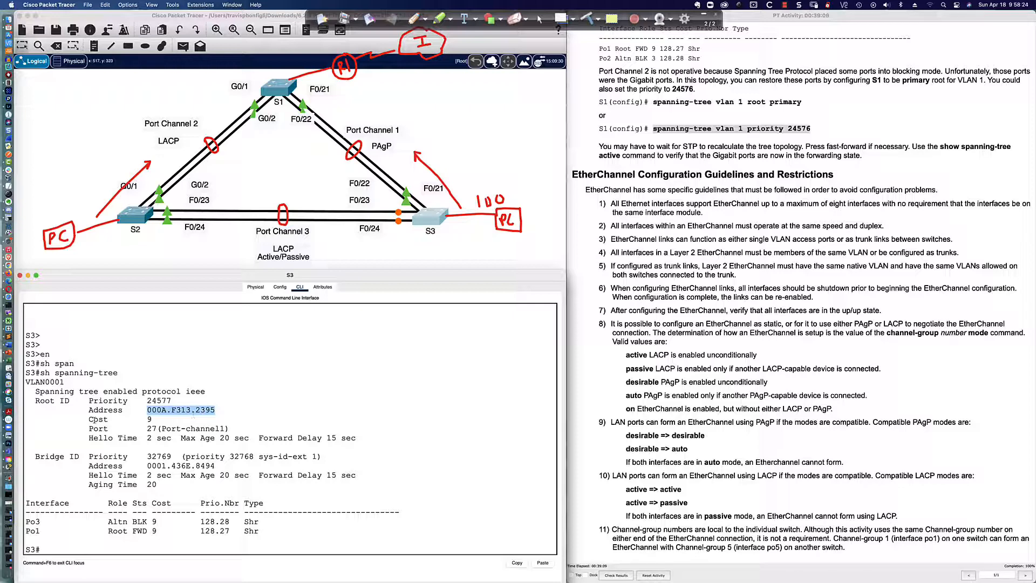
pyautogui.moveTo(89, 419); pyautogui.dragTo(152, 420)
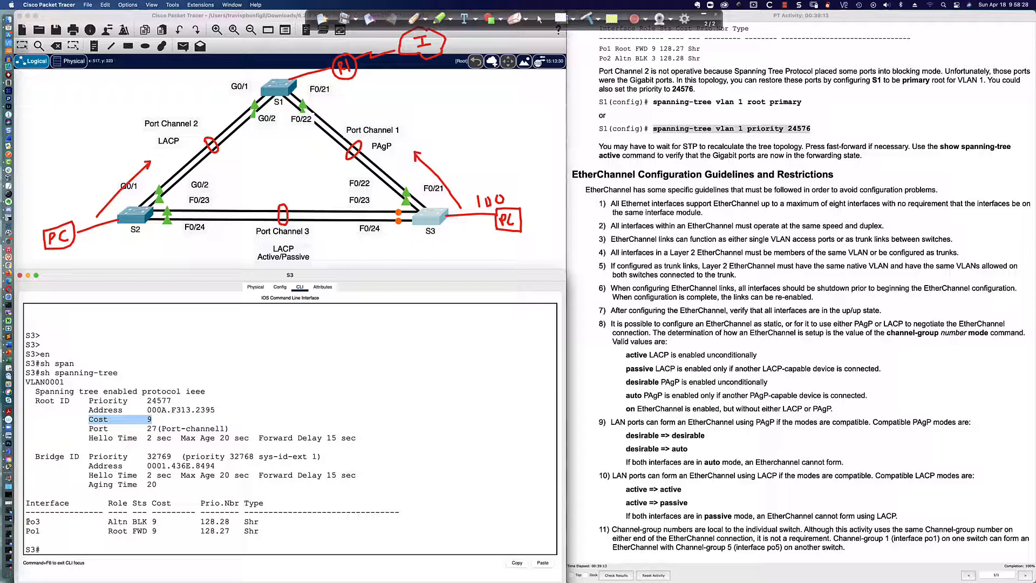
pyautogui.click(150, 419)
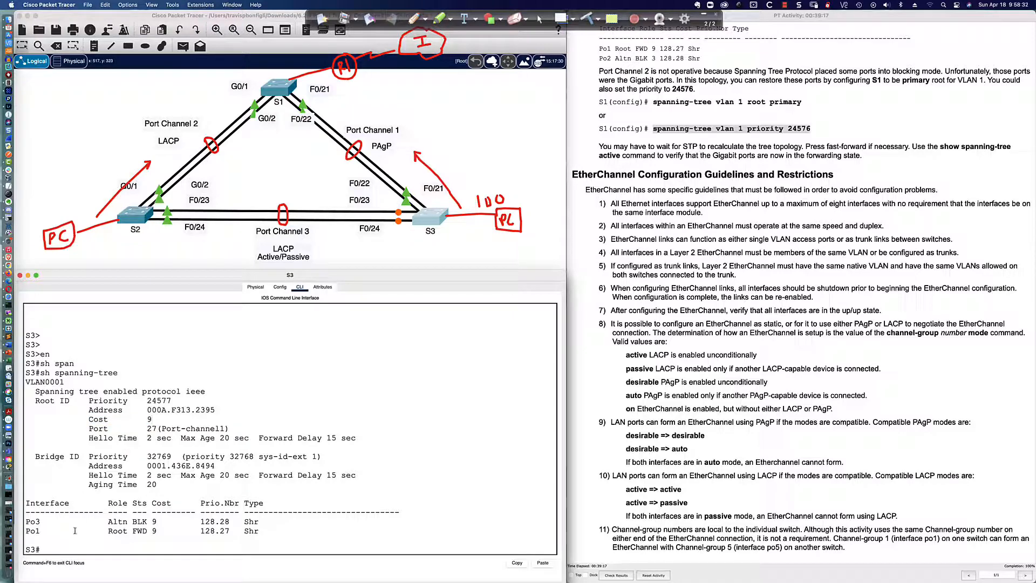
pyautogui.moveTo(28, 531); pyautogui.dragTo(259, 532)
pyautogui.moveTo(106, 531); pyautogui.dragTo(126, 531)
pyautogui.moveTo(151, 531); pyautogui.dragTo(160, 531)
# Open S2's command line, enter privileged mode with en, and display its spanning-tree status with sh spanning-tree
pyautogui.click(135, 215)
pyautogui.press('Return')
pyautogui.press('Return')
pyautogui.press('Return')
pyautogui.press('Return')
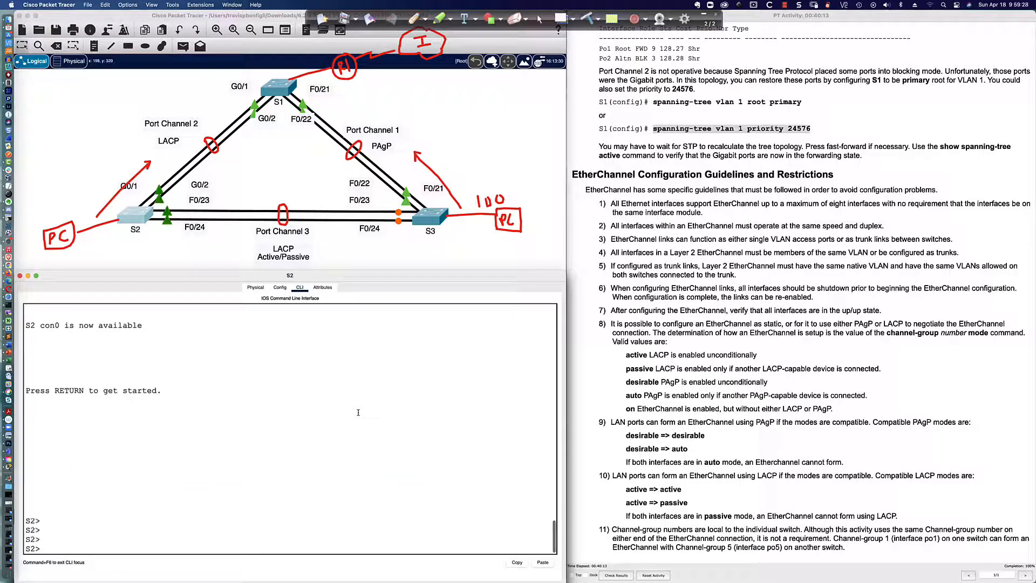
pyautogui.write('en')
pyautogui.press('Return')
pyautogui.write('sh span')
pyautogui.press('Tab')
pyautogui.press('Return')
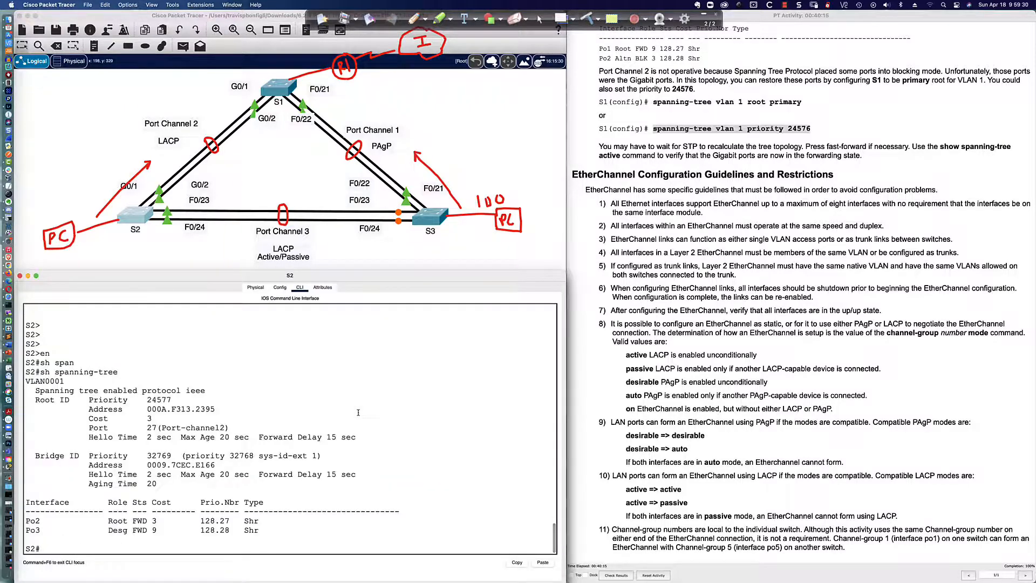
# Examine the Po2 cost in the interface table of S2's spanning-tree output
pyautogui.moveTo(147, 520); pyautogui.dragTo(160, 521)
pyautogui.click(164, 534)
pyautogui.scroll(1, 158, 533)
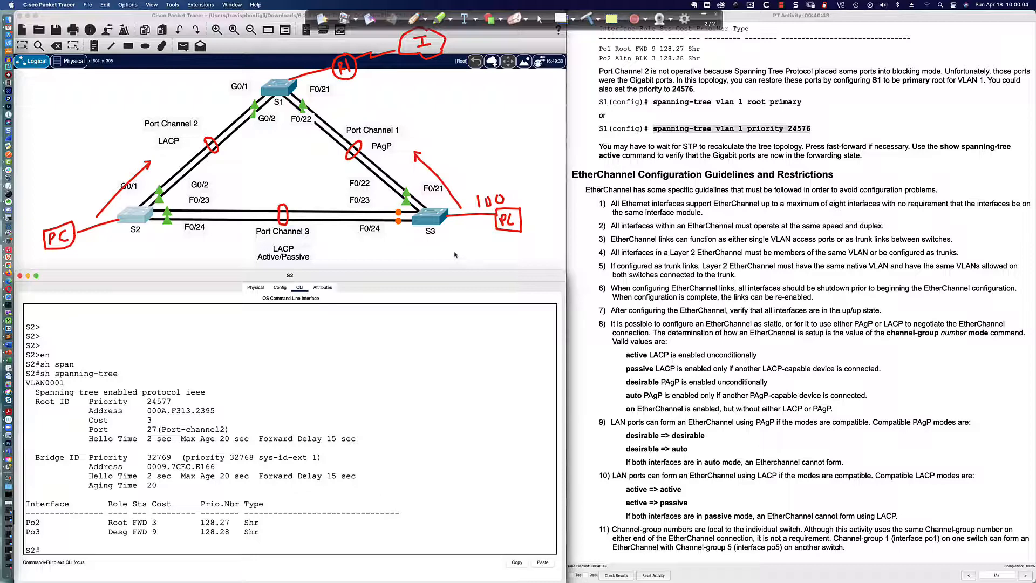
pyautogui.scroll(-1, 647, 194)
pyautogui.scroll(1, 647, 194)
# Try to set S1's VLAN 1 bridge priority to 7575 with spanning-tree vlan 1 priority
pyautogui.click(277, 88)
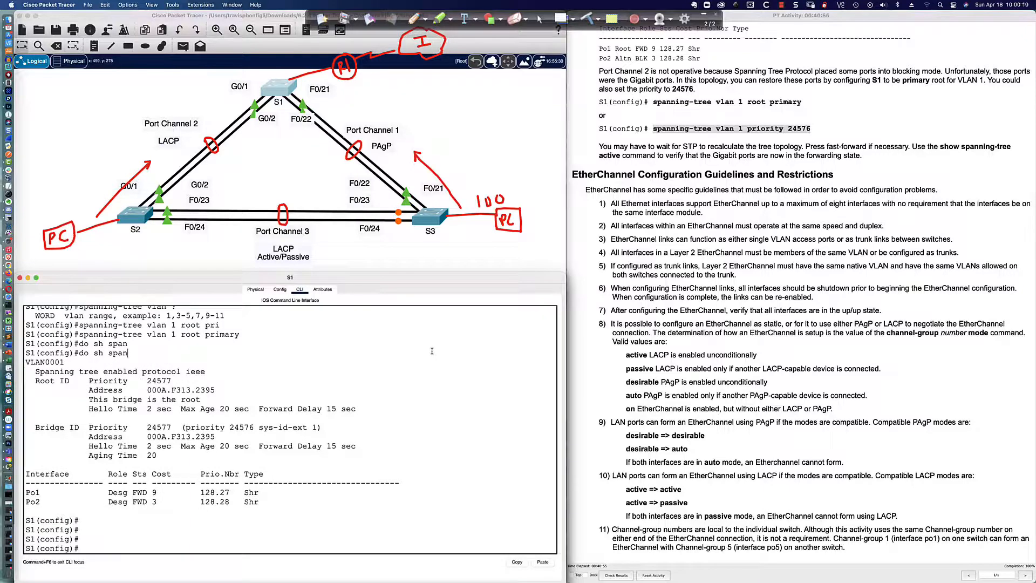
pyautogui.write('span')
pyautogui.press('Tab')
pyautogui.write('vlan 1 ')
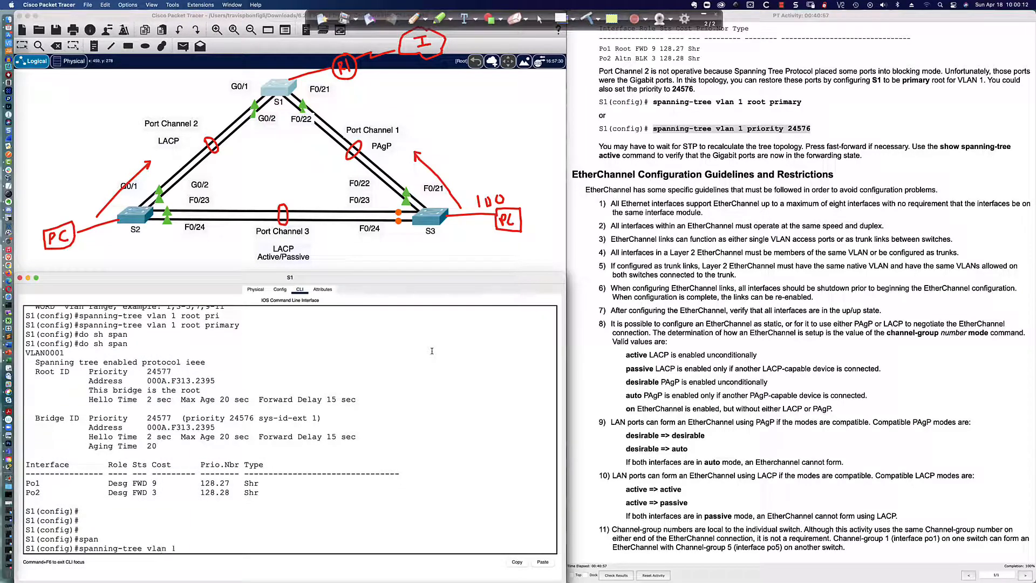
pyautogui.write('pri')
pyautogui.press('`')
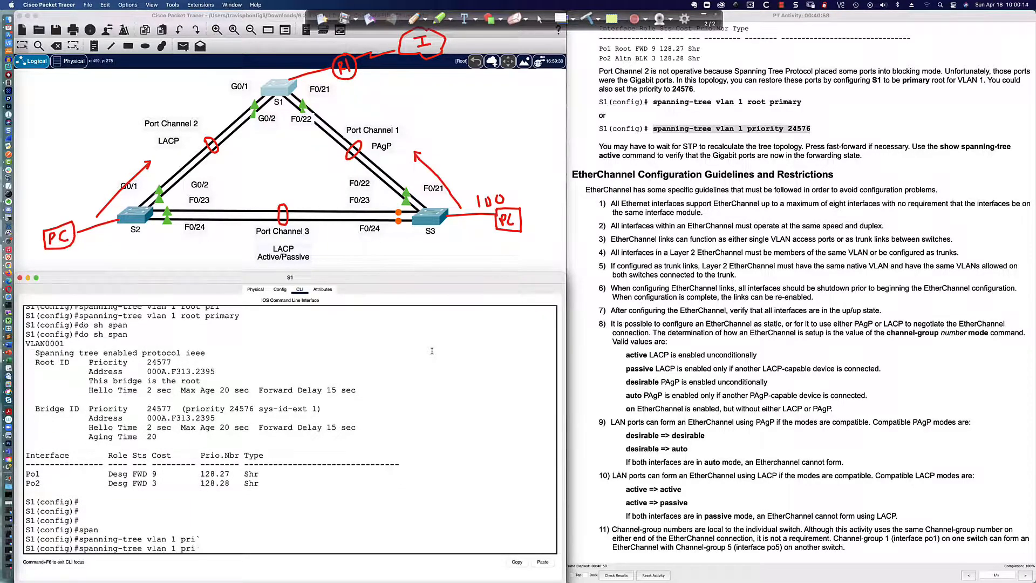
pyautogui.press('Tab')
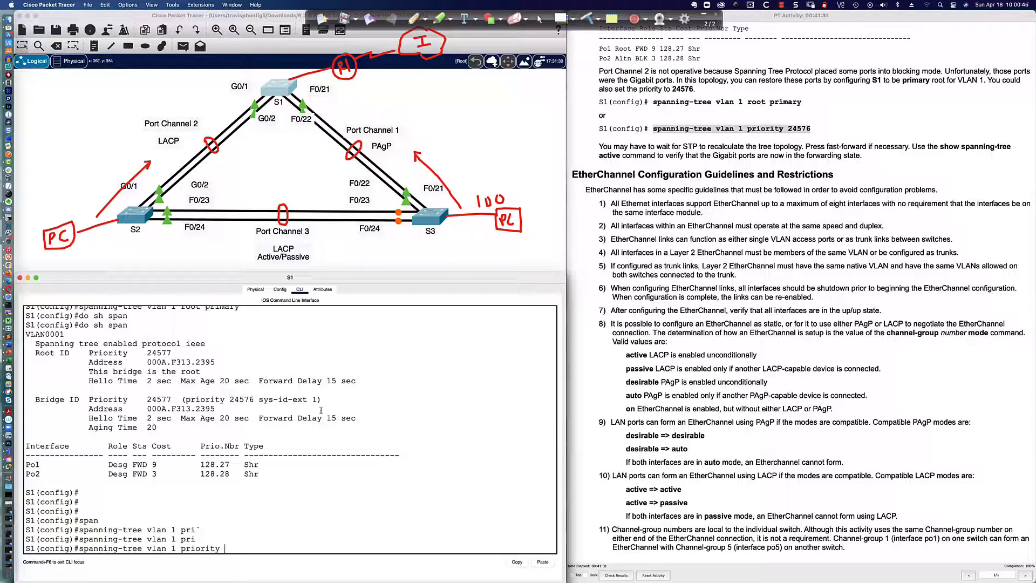
pyautogui.write('7575')
pyautogui.press('Return')
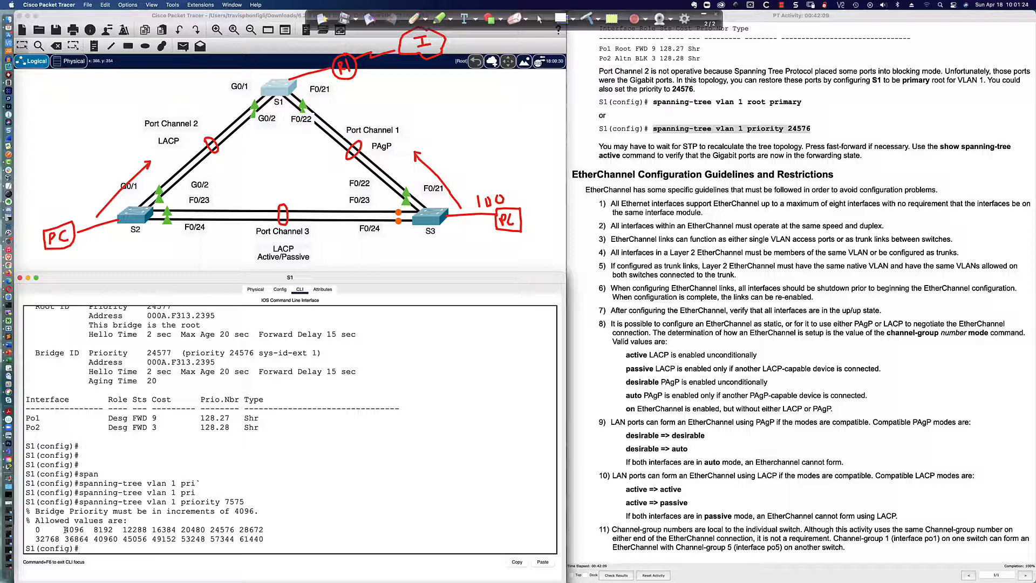
# Examine the allowed bridge priority values on S1 and review the EtherChannel guidelines and priority commands in the activity instructions
pyautogui.moveTo(65, 529); pyautogui.dragTo(85, 530)
pyautogui.click(147, 548)
pyautogui.scroll(-1, 643, 292)
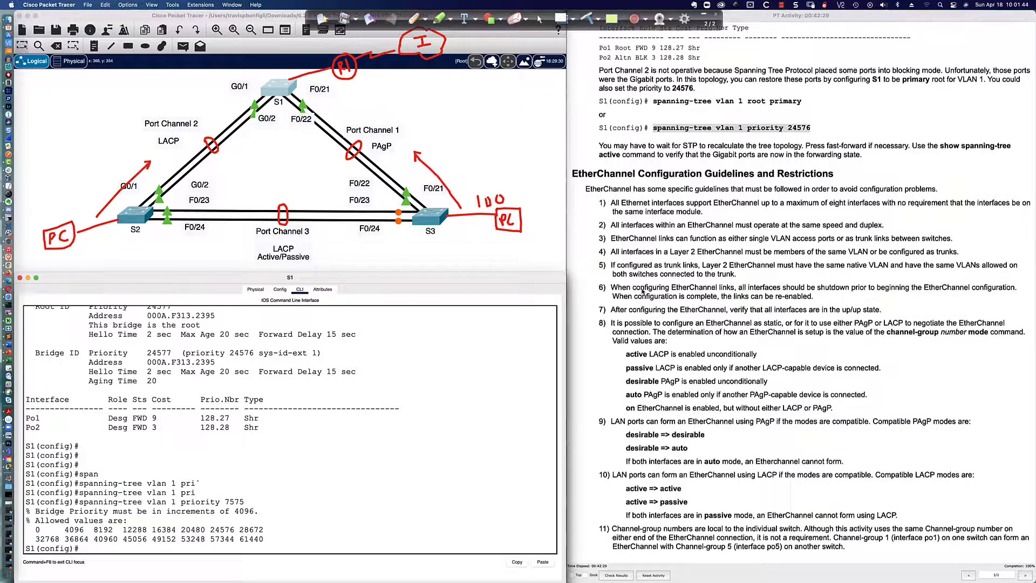
pyautogui.scroll(-1, 643, 293)
pyautogui.scroll(1, 643, 292)
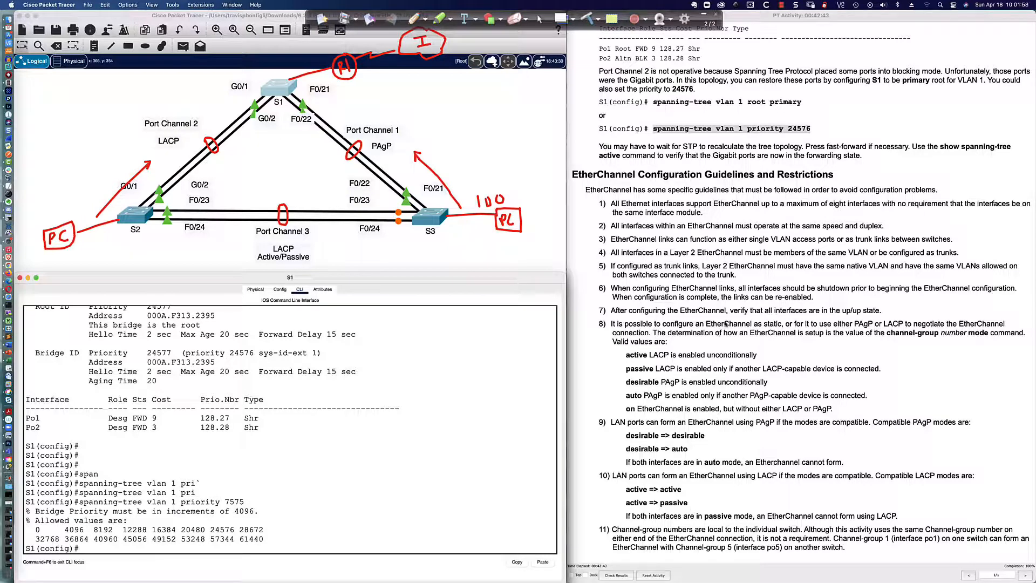
pyautogui.scroll(3, 726, 324)
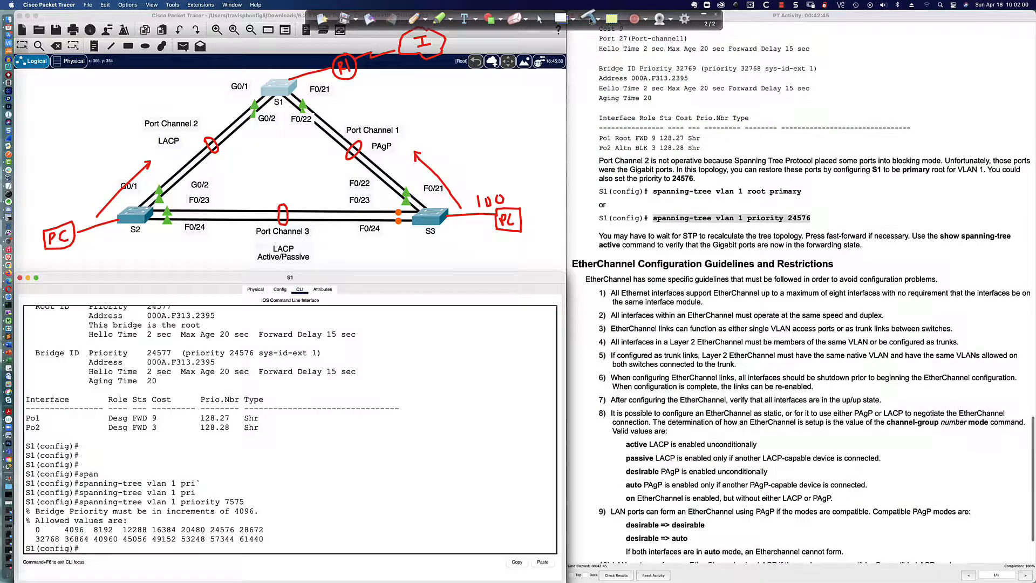
# Clear the red sketches from the topology and switch to the Configure EtherChannel title slide with the annotation toolbar minimized
pyautogui.click(590, 19)
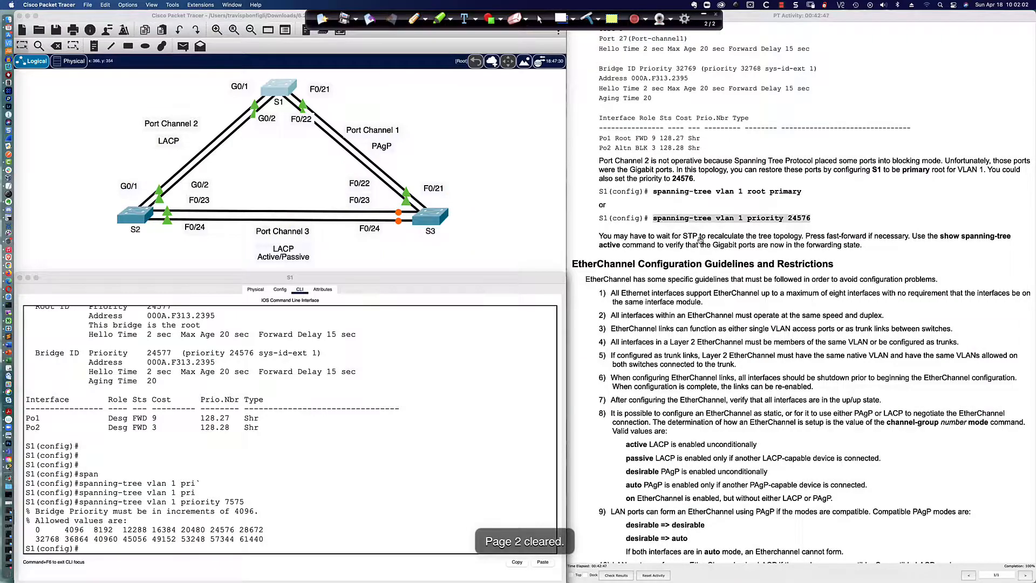
pyautogui.click(57, 291)
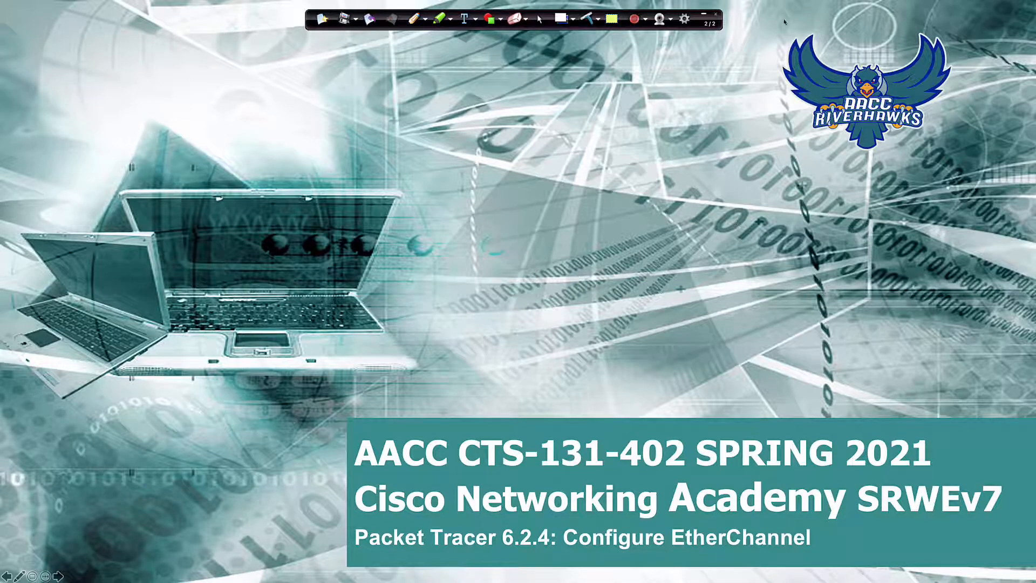
pyautogui.click(704, 14)
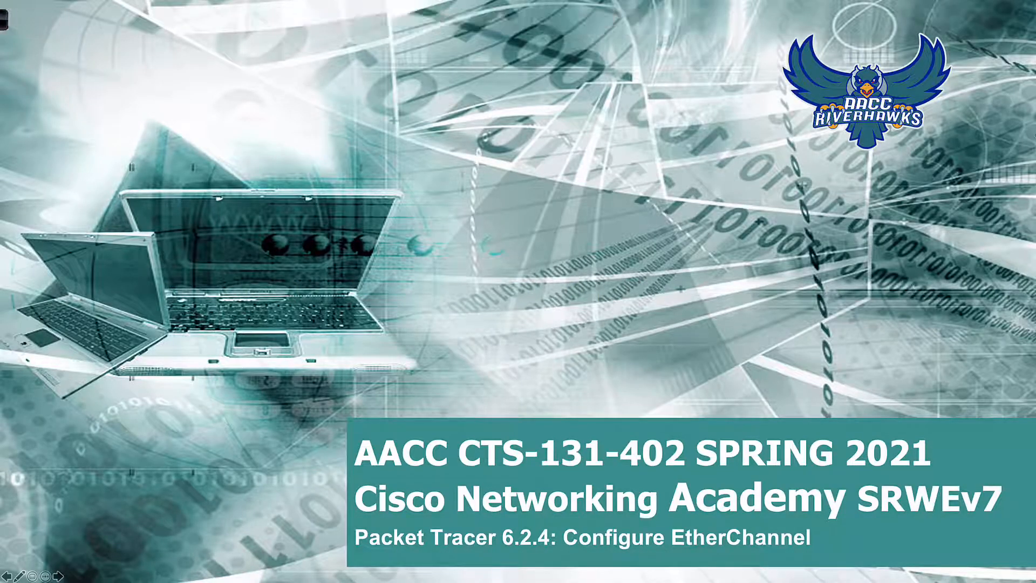